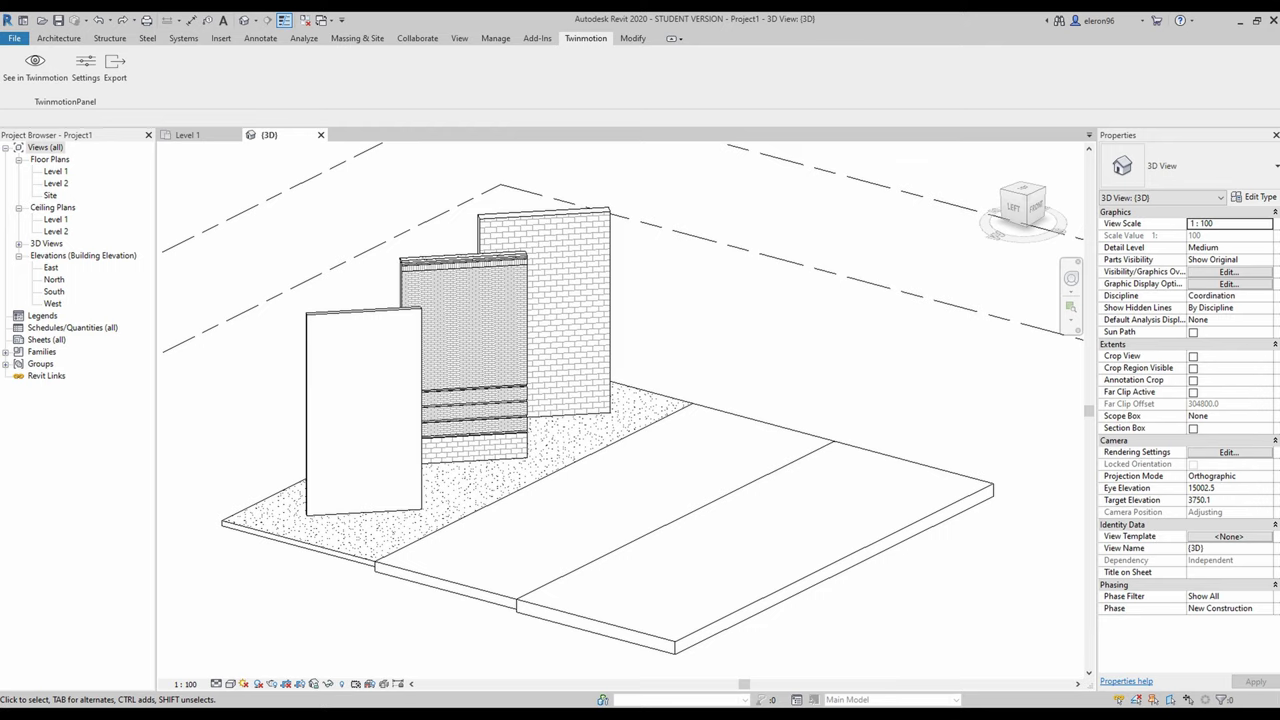
Preview the 3D view in the Realistic visual style, and return it to Hidden Line.
click(231, 684)
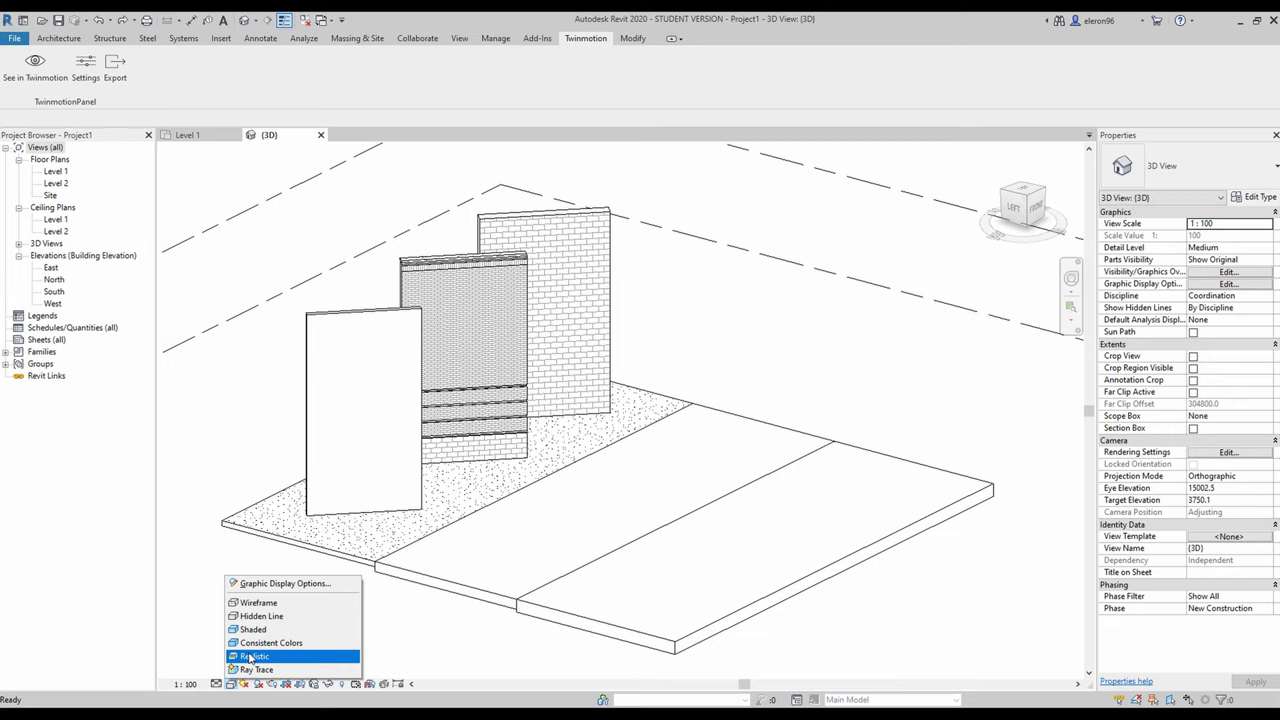
click(250, 657)
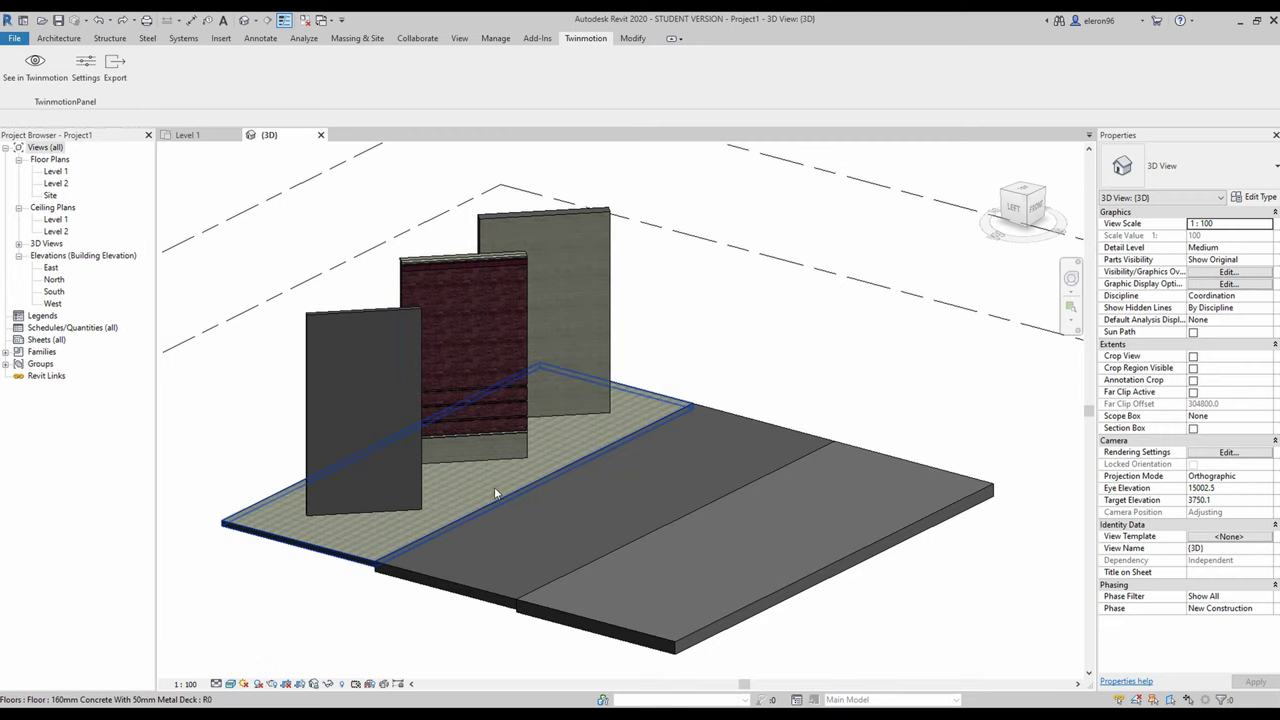
click(231, 685)
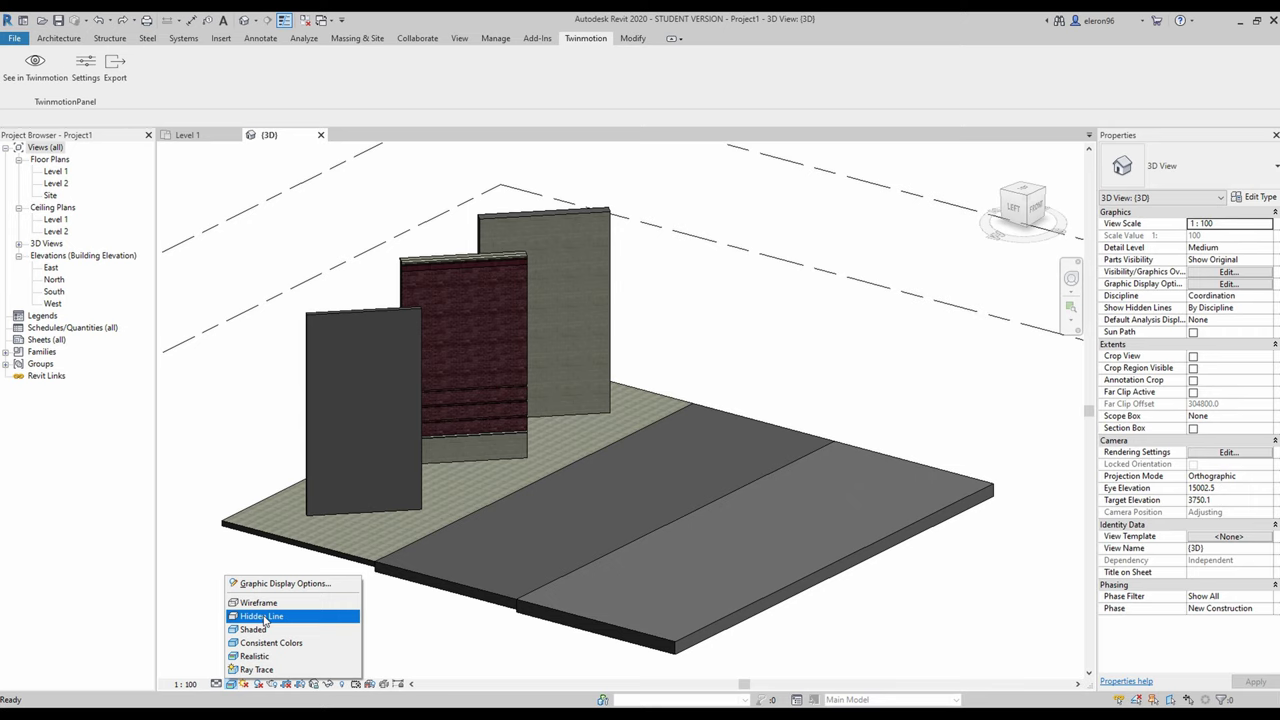
click(264, 620)
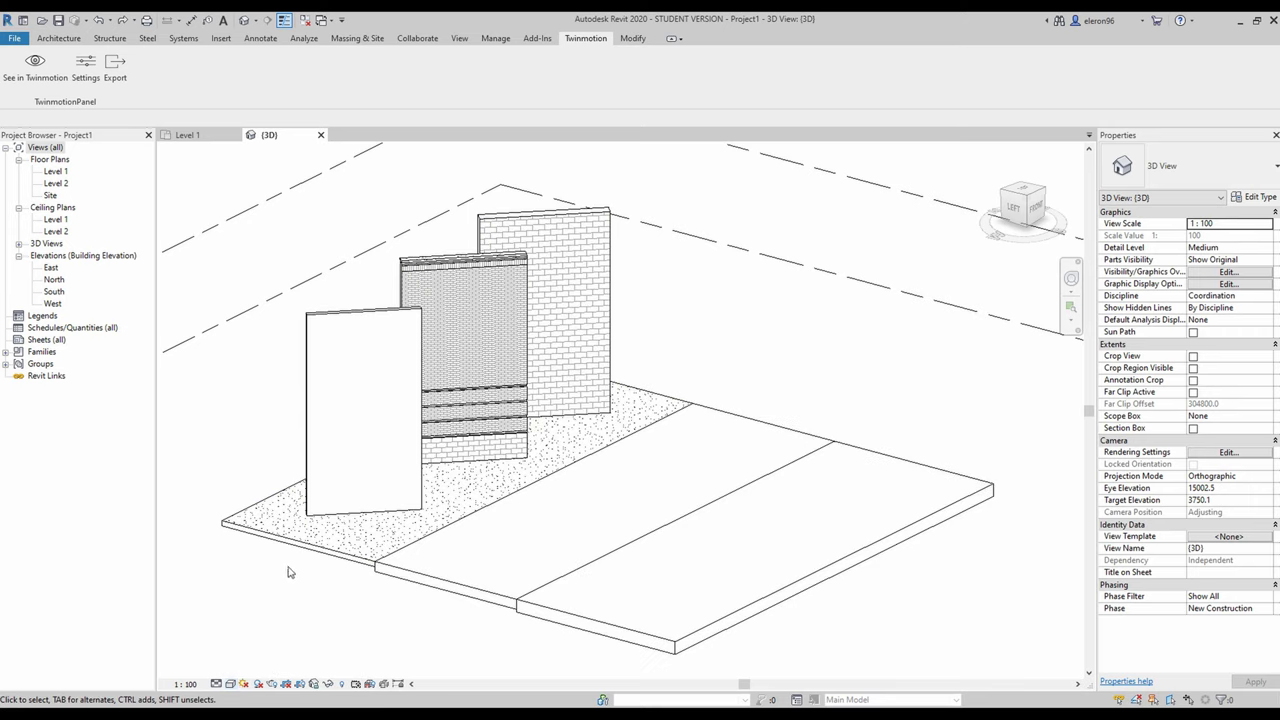
Send the model from Revit to Twinmotion through DirectLink as a new project.
click(34, 70)
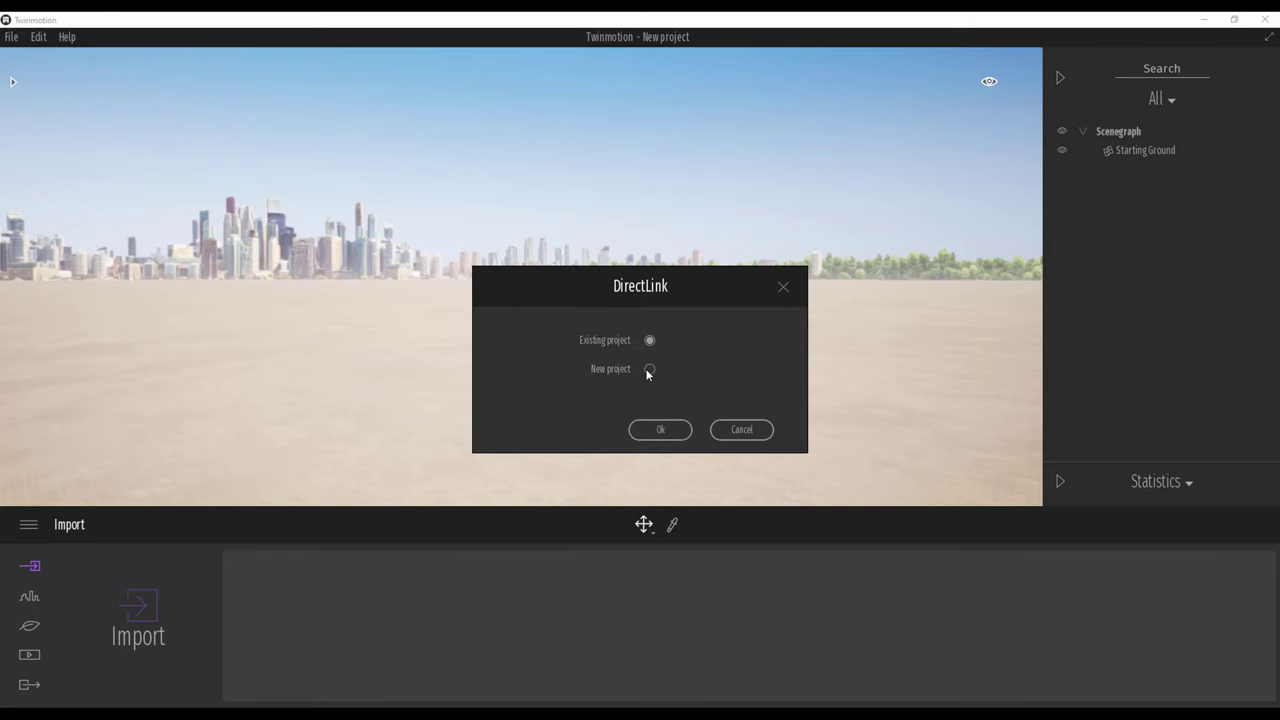
click(649, 370)
click(664, 428)
Look over the imported walls and floor slabs in the Twinmotion scene.
right_drag(625, 358, 706, 318)
key(w)
key(s)
key(a)
click(1090, 168)
key(w)
drag(610, 295, 677, 206)
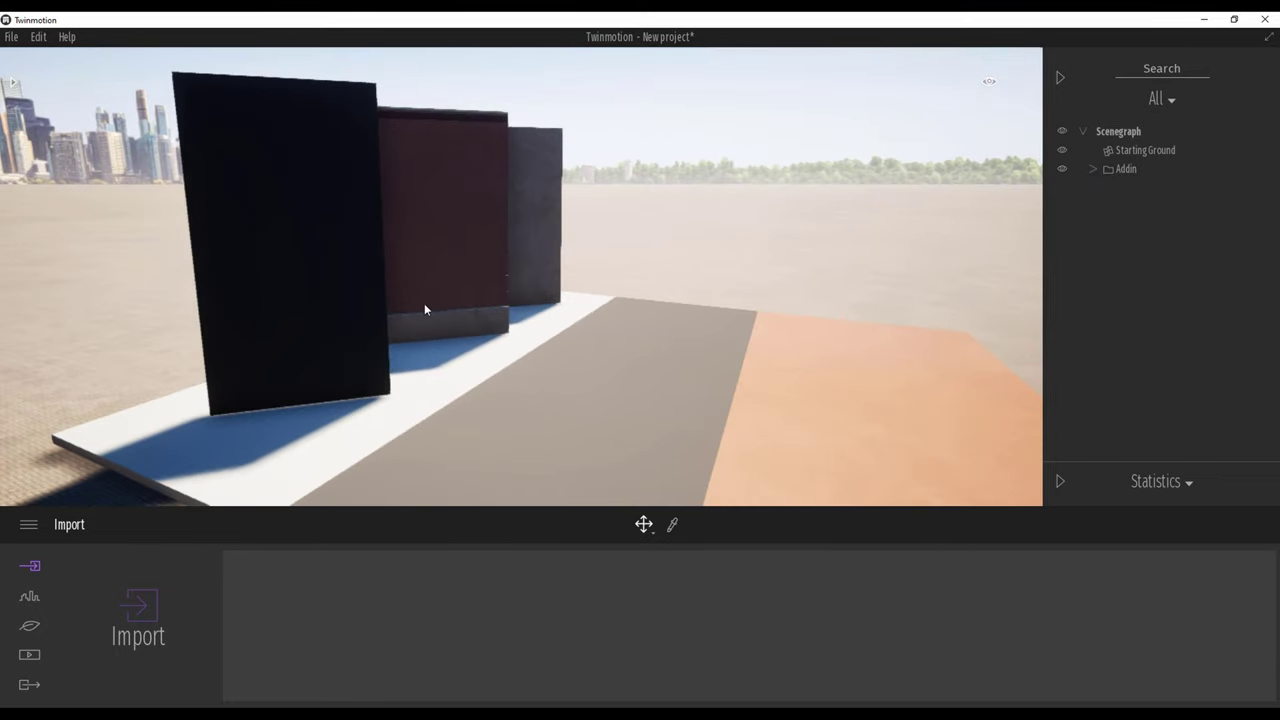
Set the scene's north offset to 183° and adjust the day time to change the sunlight on the walls.
click(28, 633)
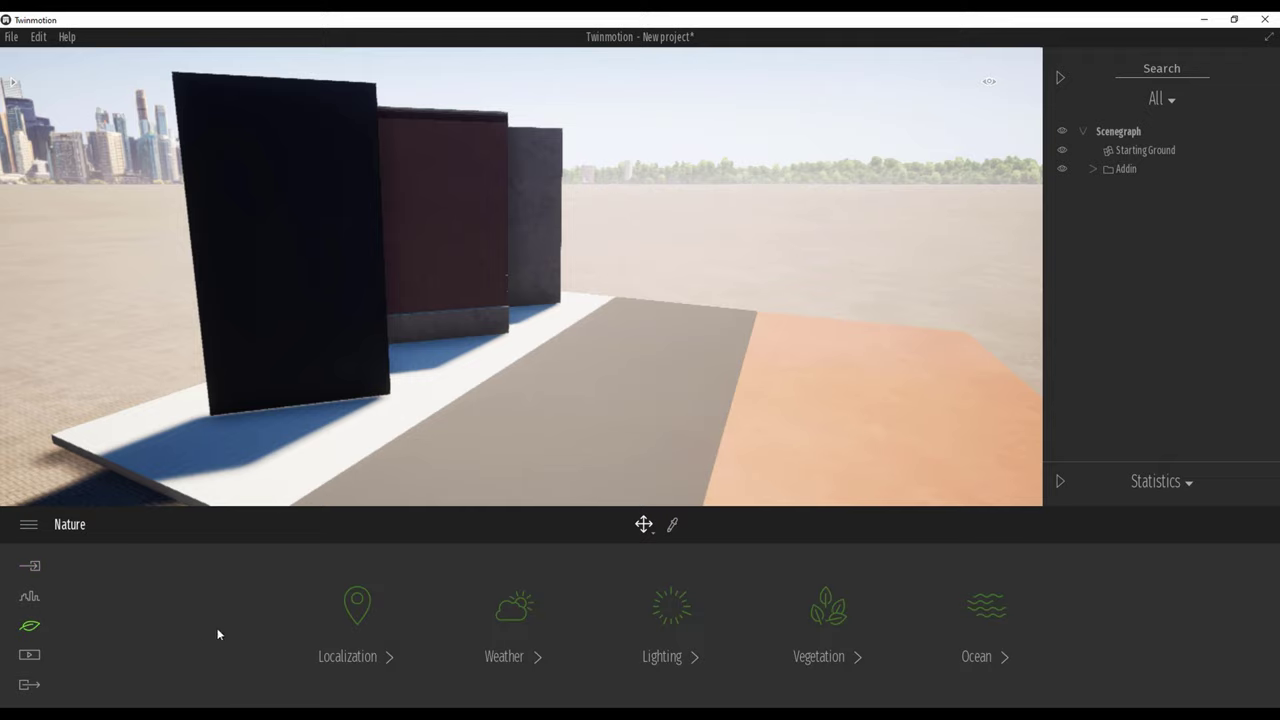
click(359, 632)
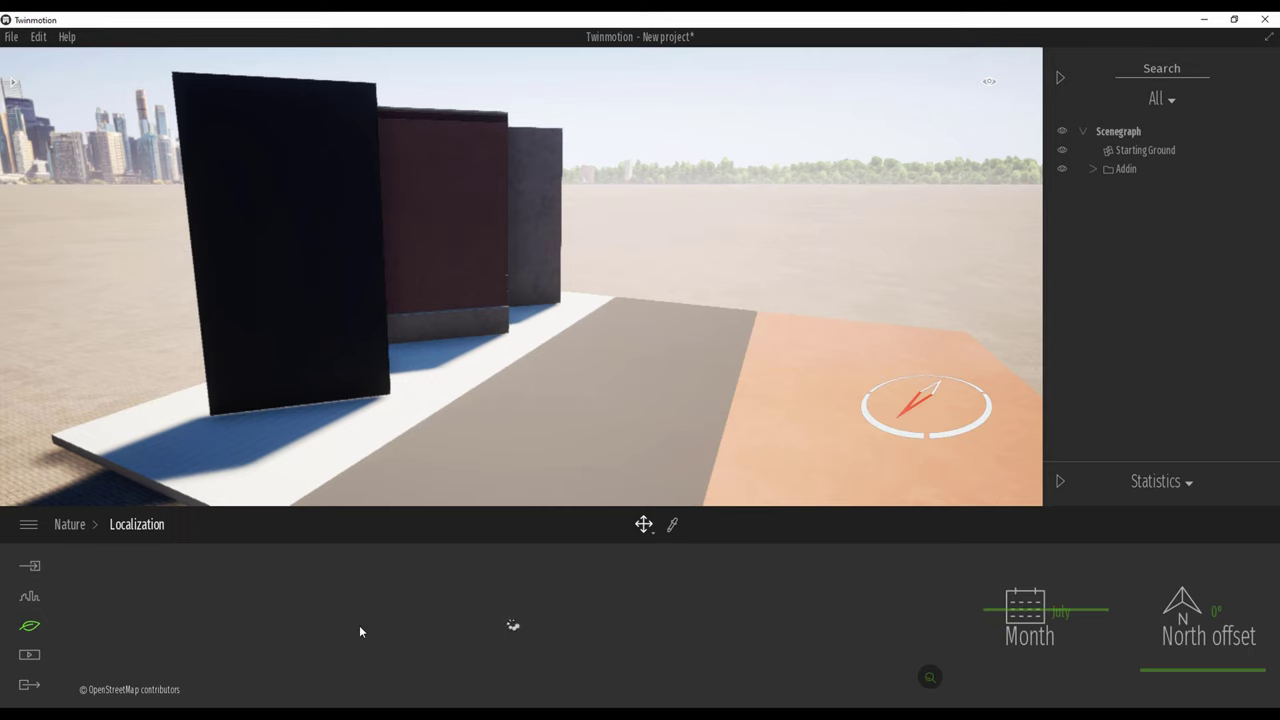
mouse_move(1164, 675)
drag(1164, 675, 1176, 610)
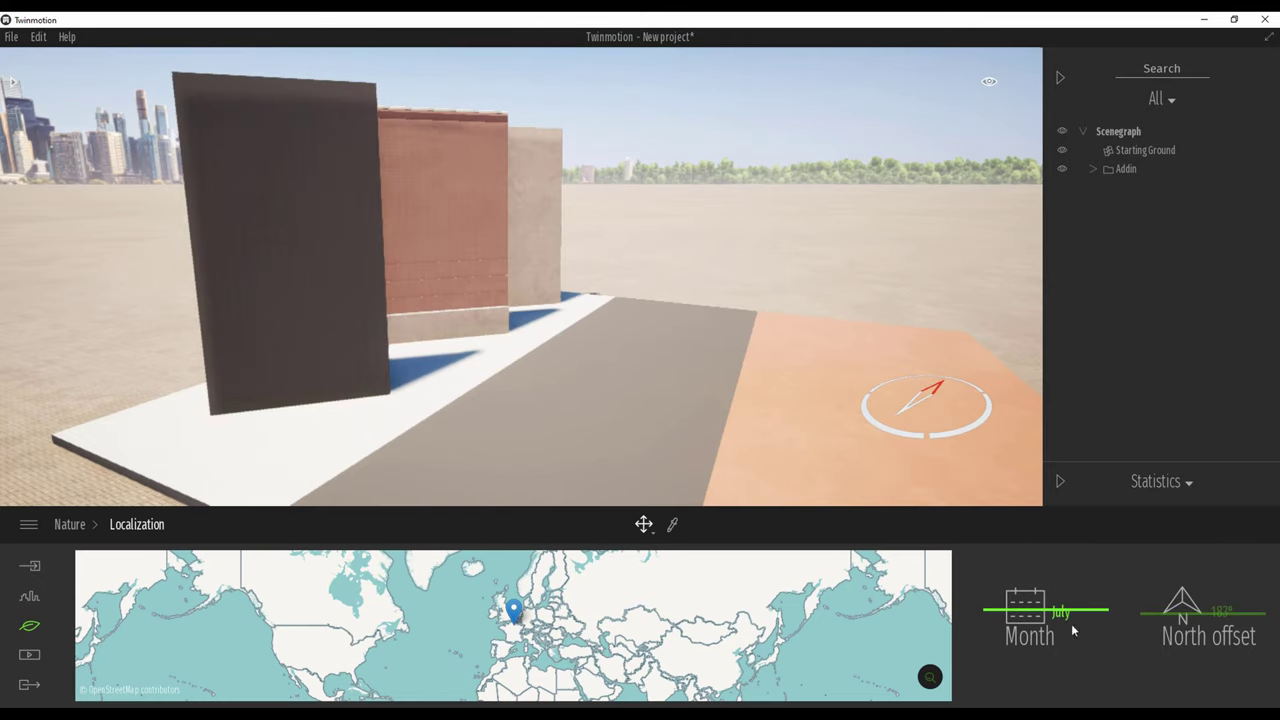
click(987, 83)
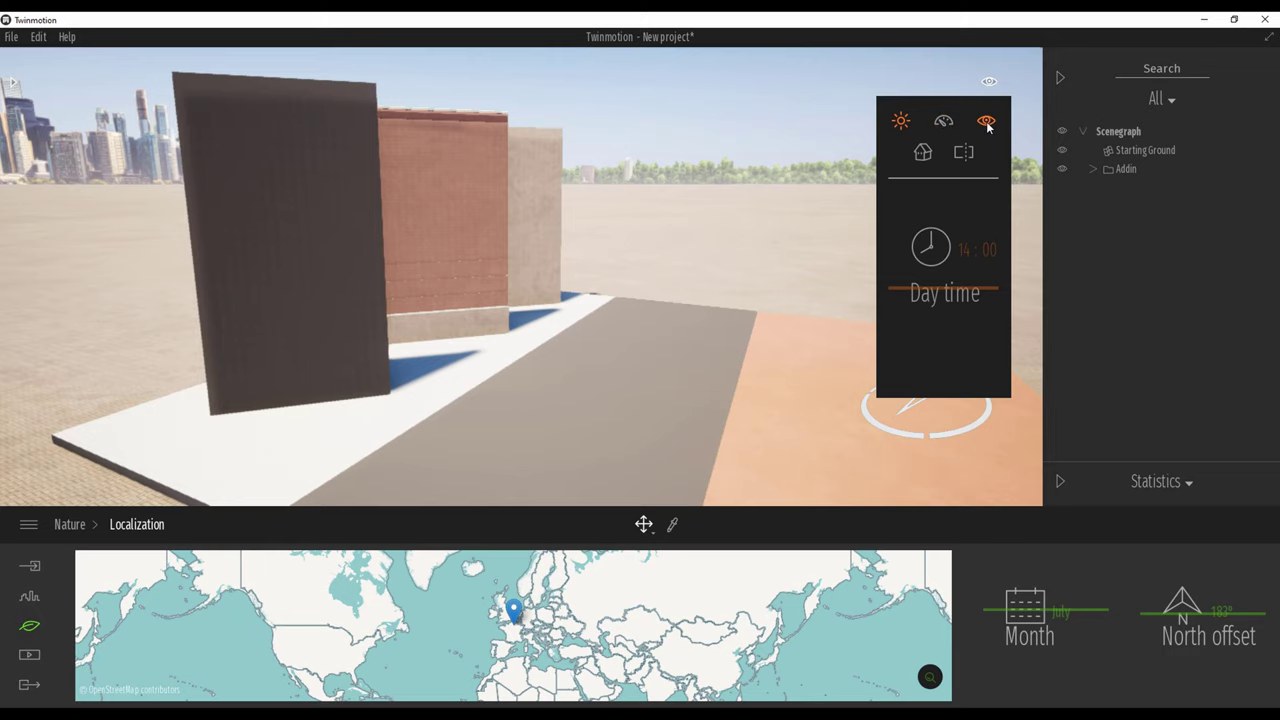
drag(945, 291, 948, 290)
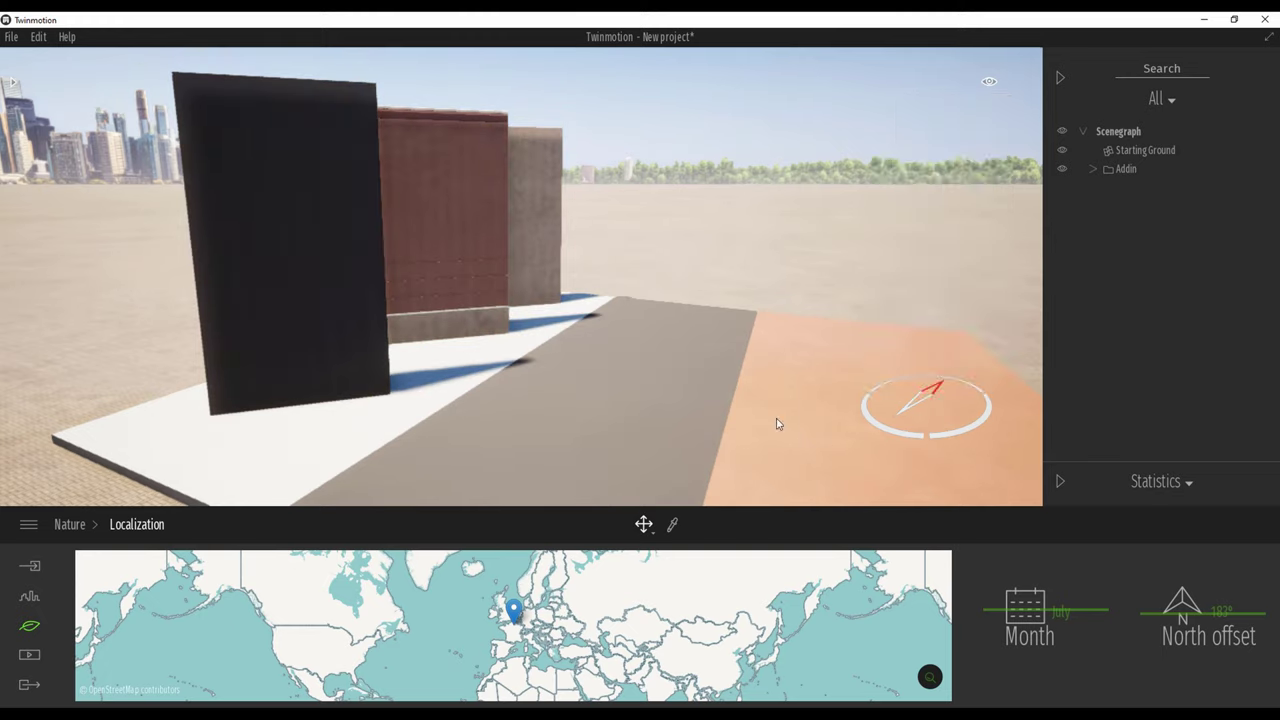
Show the performance statistics and examine the walls up close and from farther away.
click(1070, 480)
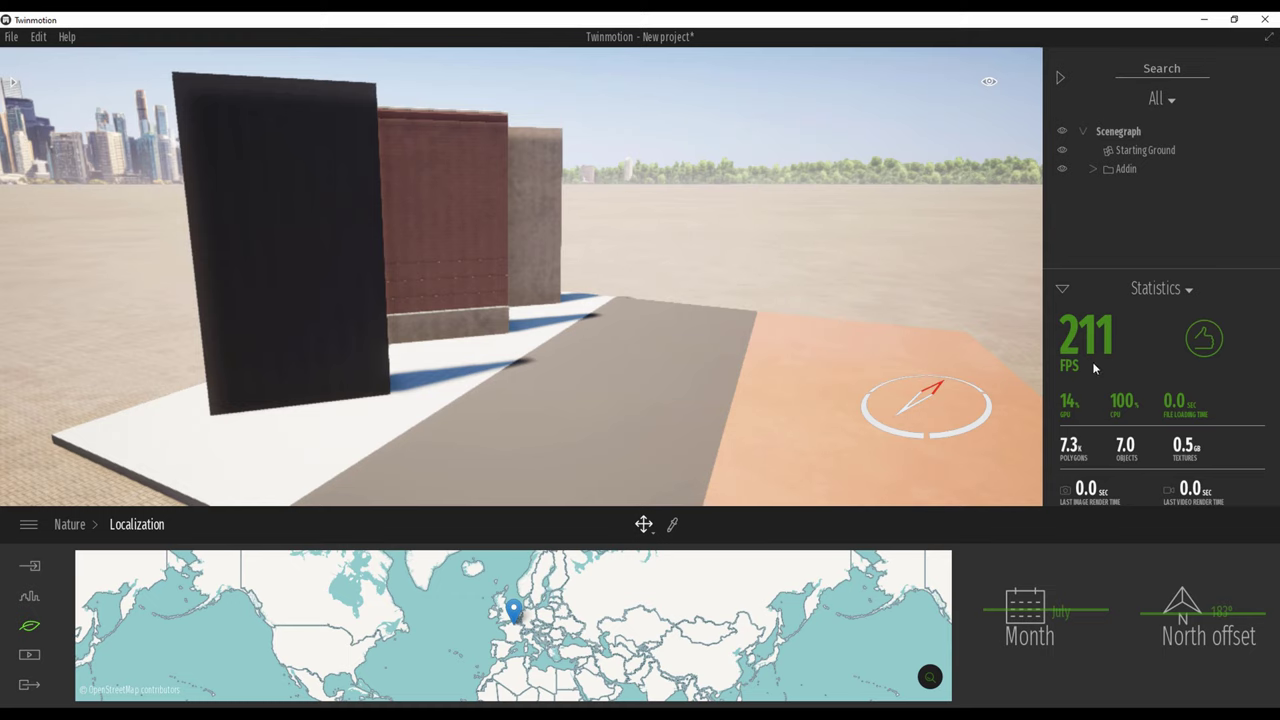
right_drag(779, 346, 768, 341)
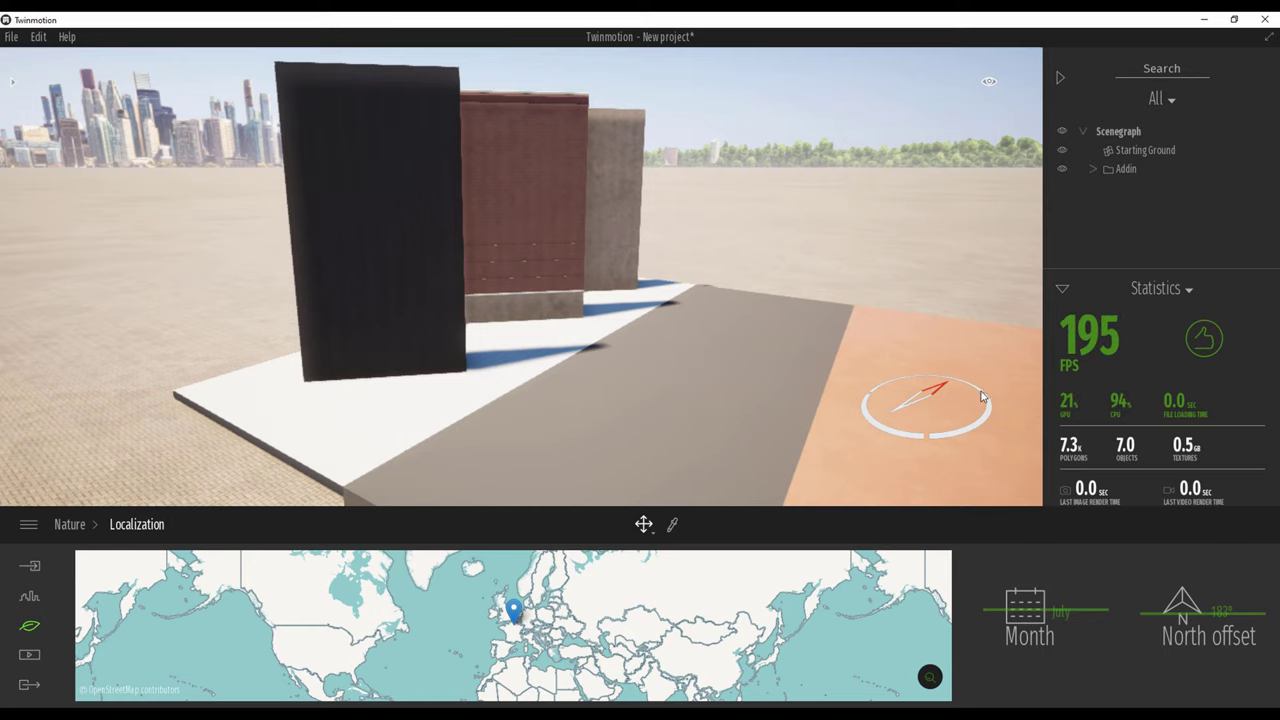
right_drag(654, 364, 530, 335)
key(w)
key(w)
key(d)
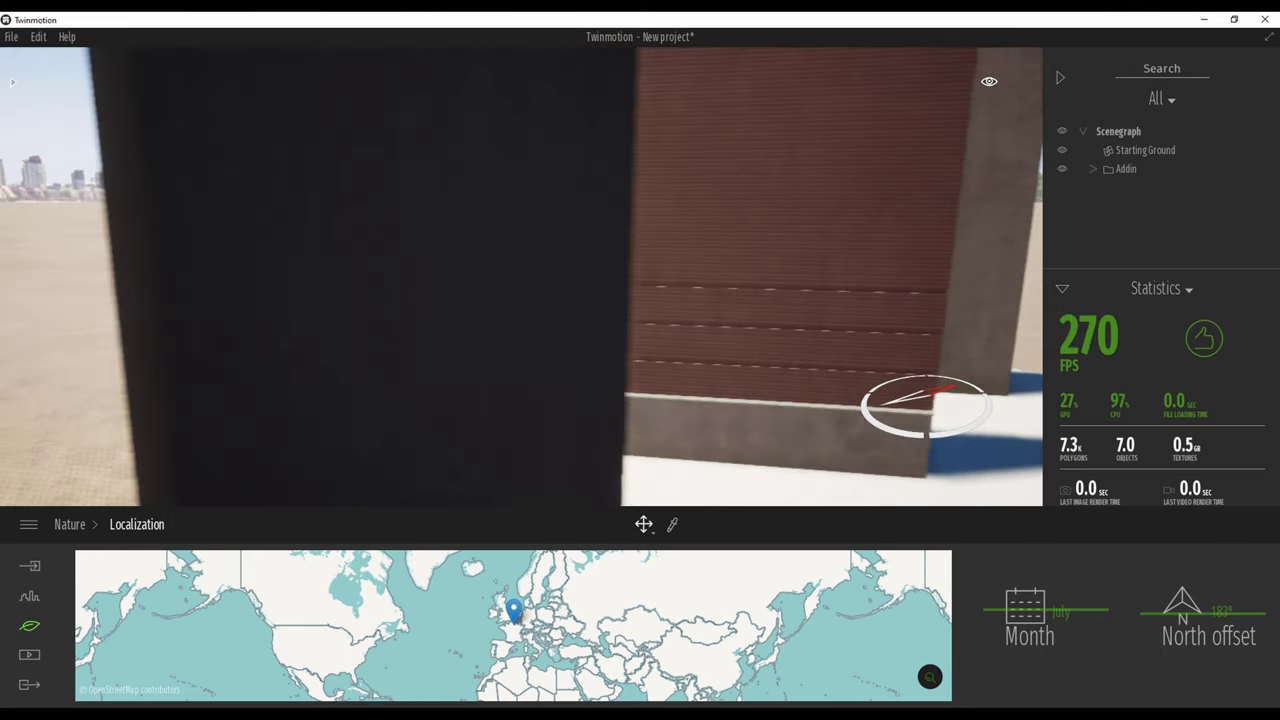
key(s)
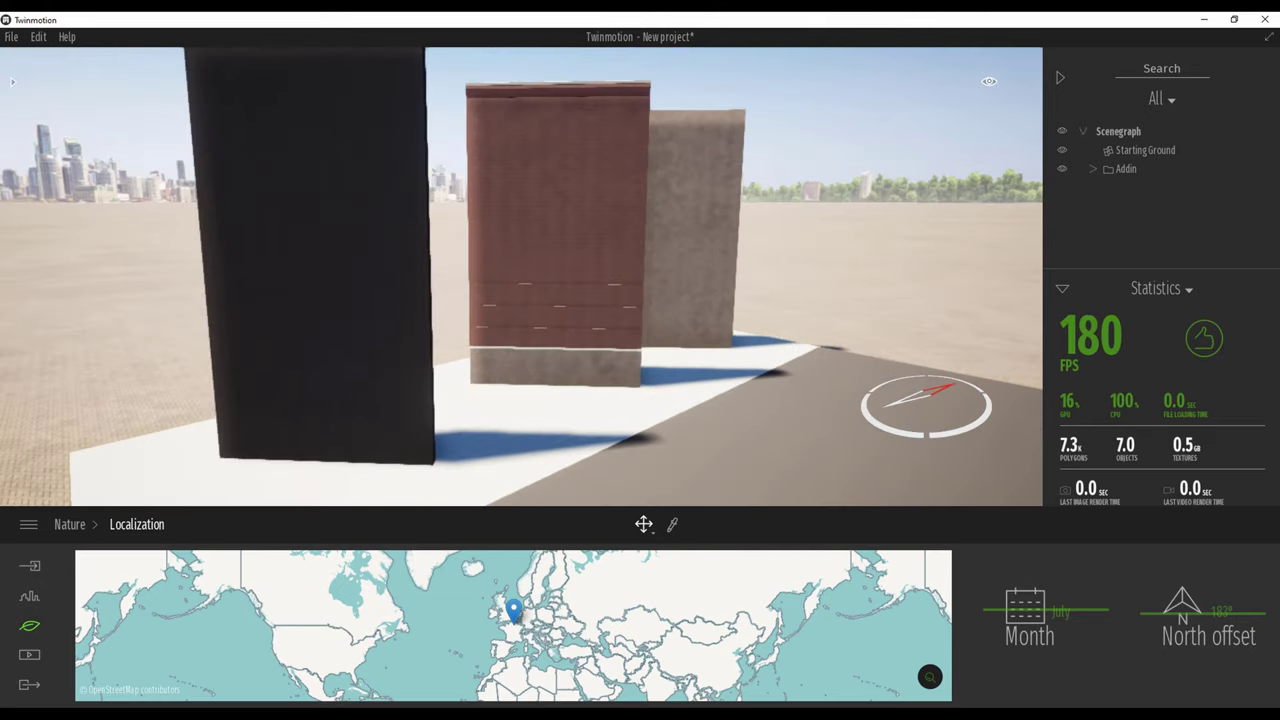
right_drag(547, 381, 595, 384)
right_drag(500, 366, 523, 383)
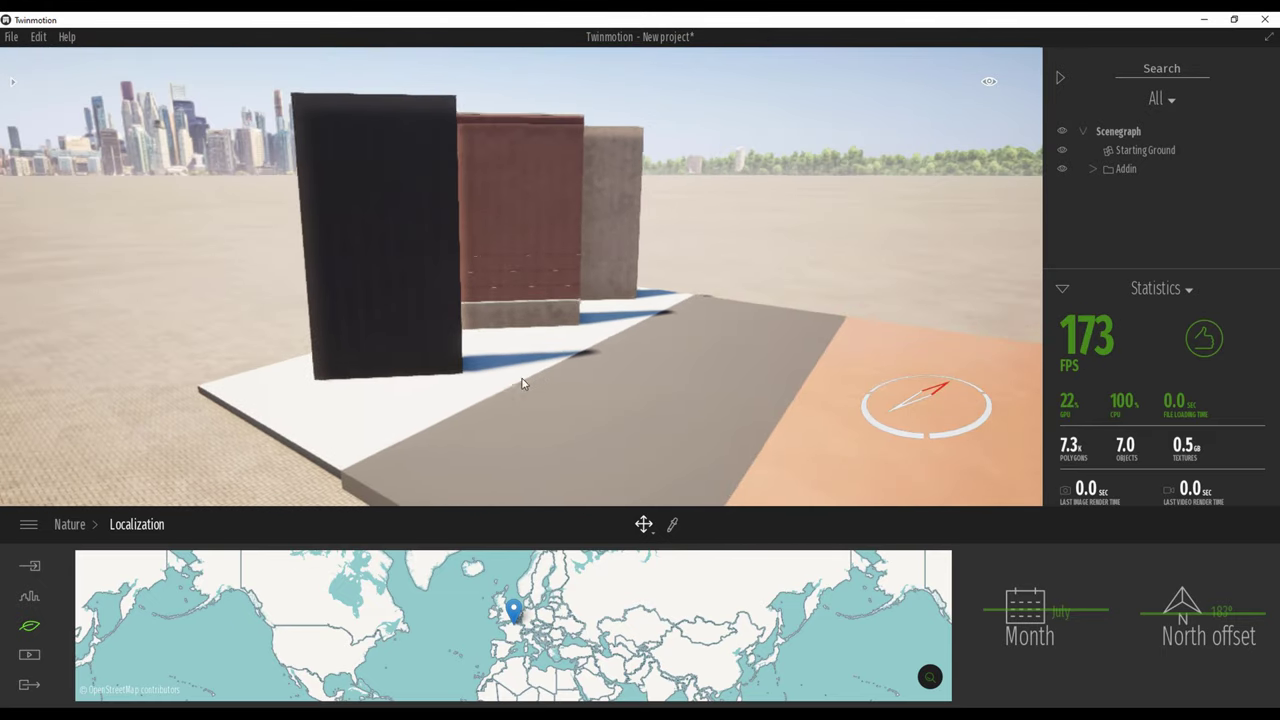
key(w)
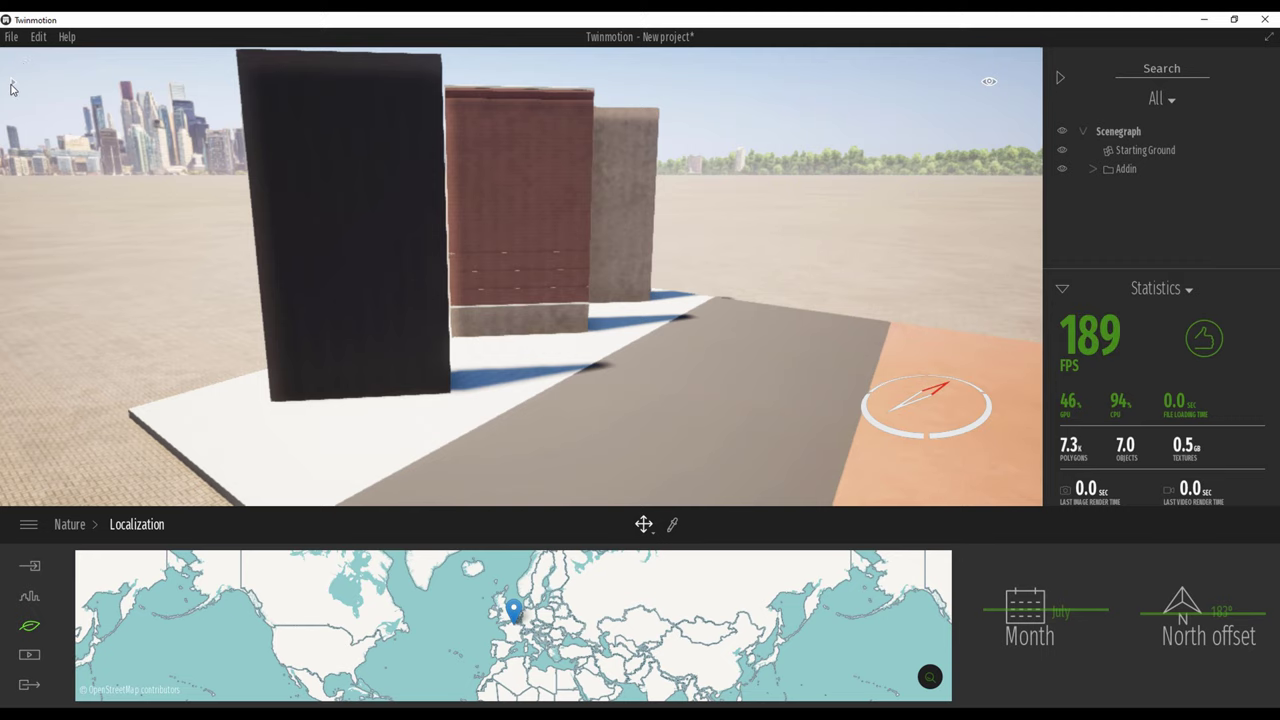
Apply the Clean brick 05 material from the Brick library to the dark front wall.
click(12, 82)
scroll(570, 278, up, 5)
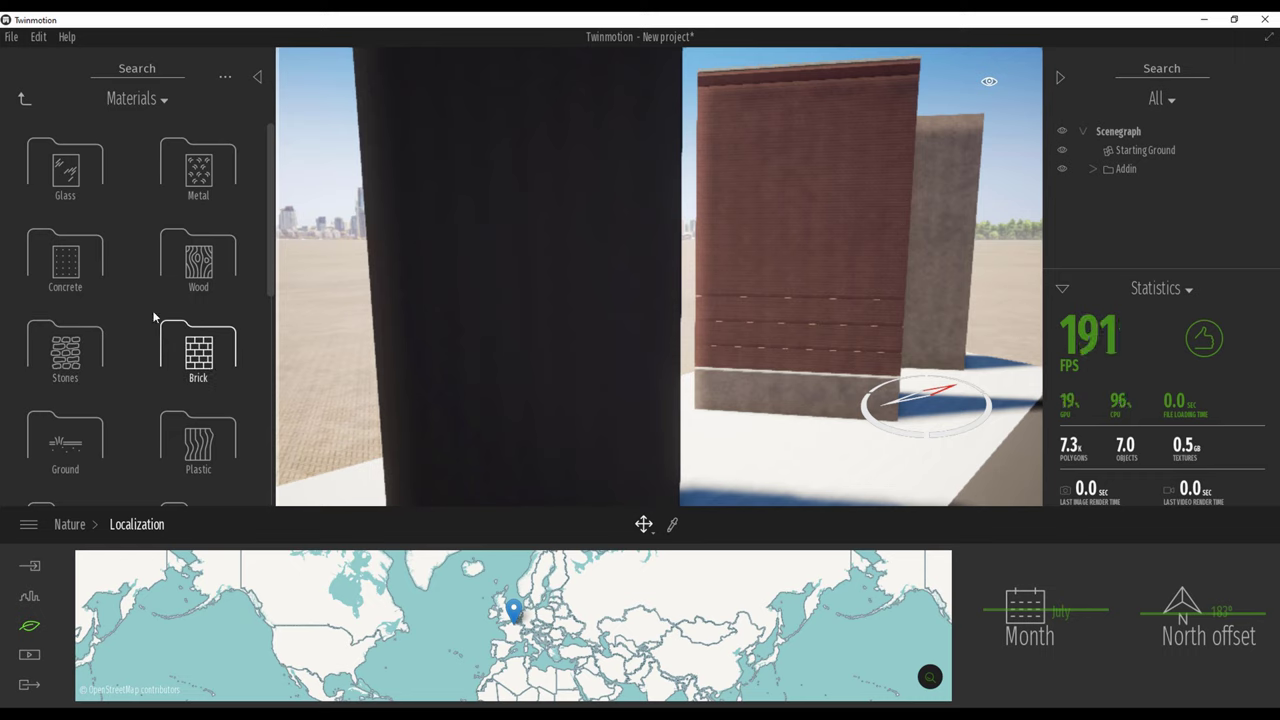
click(205, 355)
scroll(213, 406, down, 1)
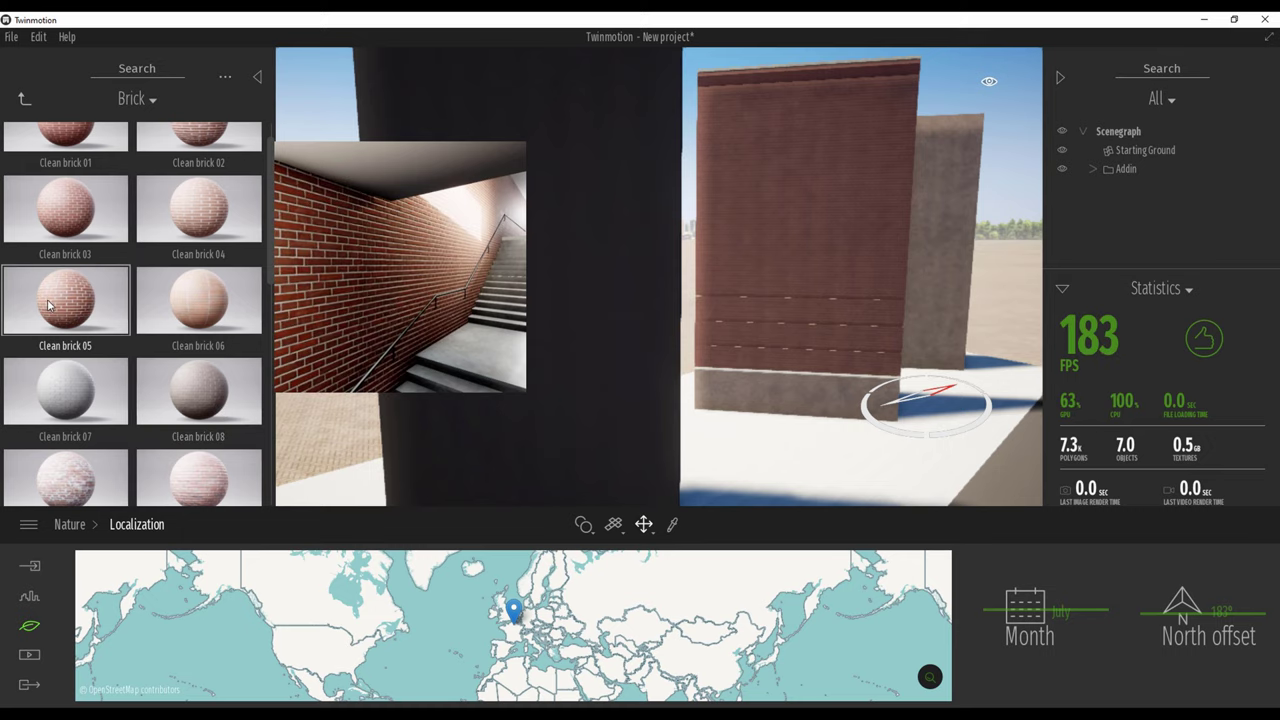
drag(65, 300, 464, 366)
shift+middle_drag(457, 361, 578, 415)
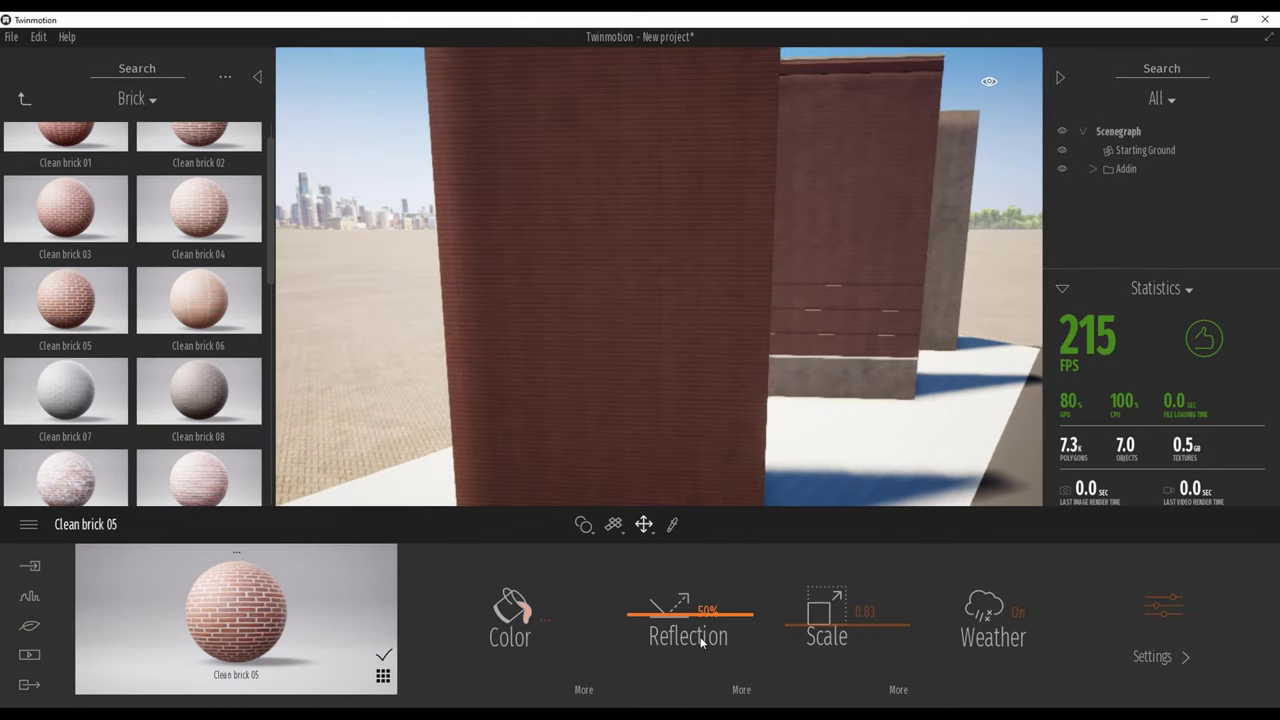
Set the Clean brick 05 material's scale to 7.25 and inspect the brick texture up close.
drag(821, 622, 843, 562)
shift+middle_drag(722, 414, 800, 405)
scroll(722, 414, up, 5)
right_drag(540, 391, 608, 290)
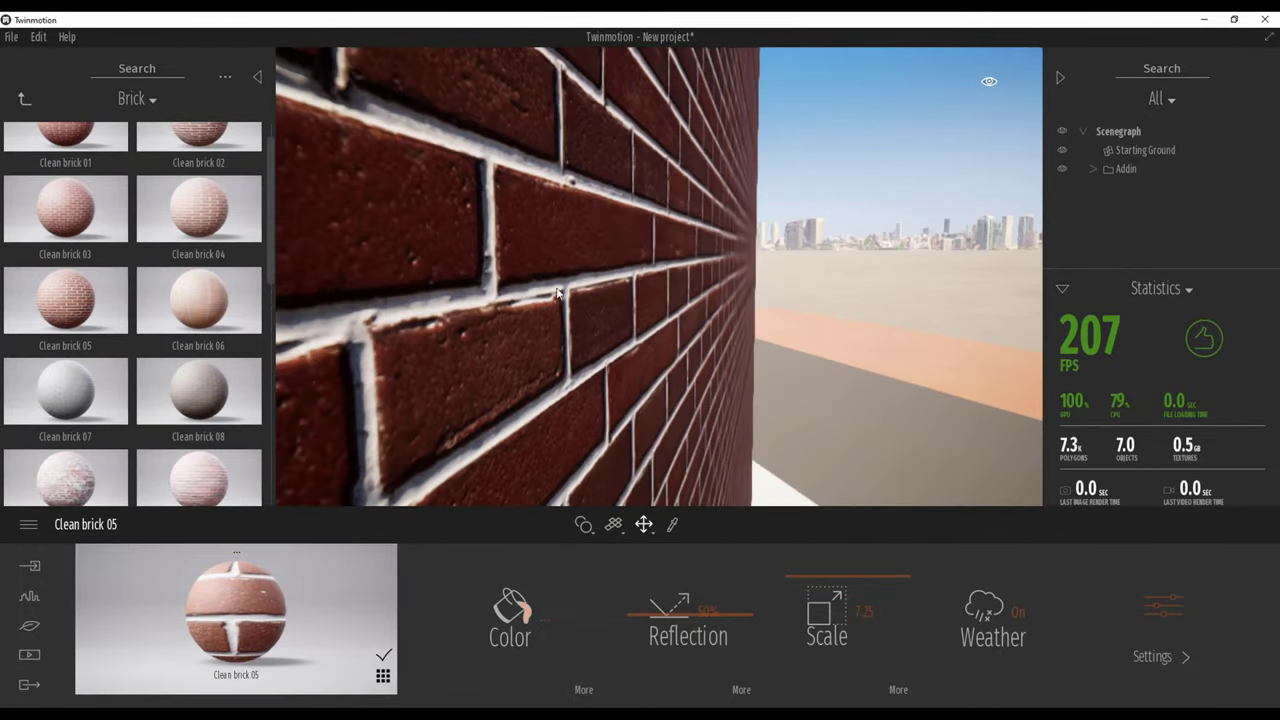
shift+middle_drag(687, 328, 538, 336)
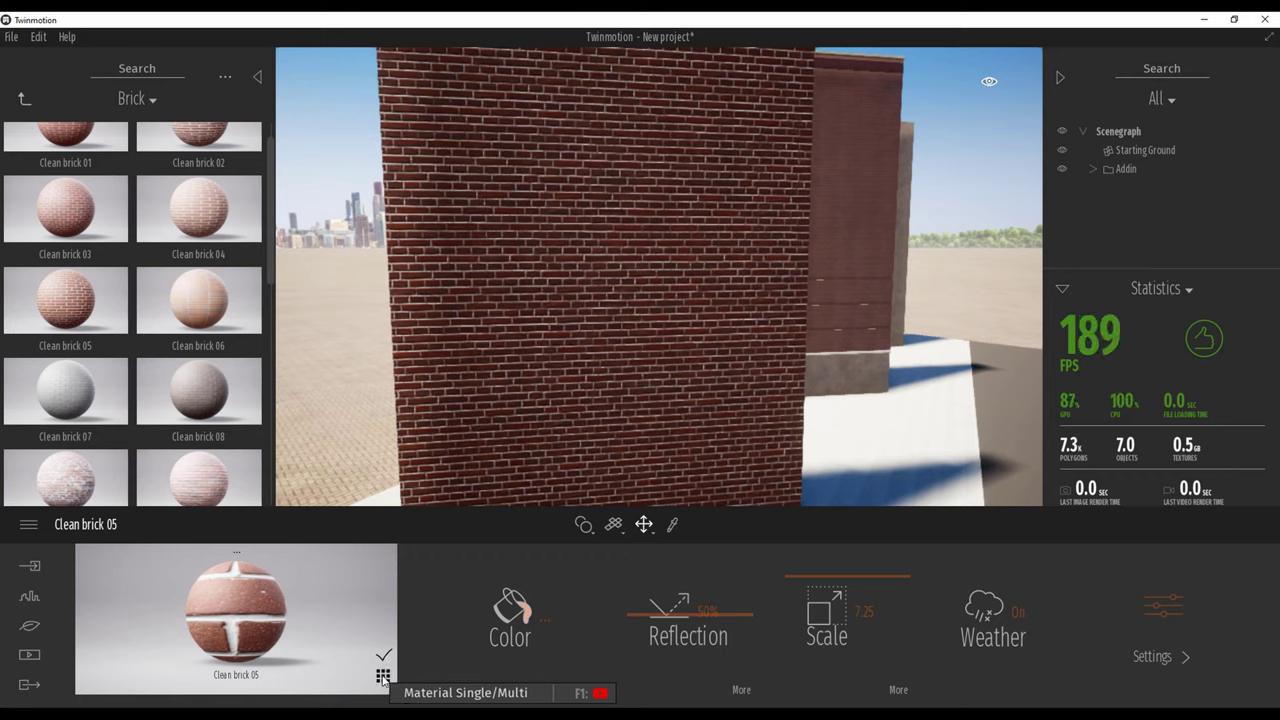
Create a new blank material in the project's material list and apply it to the brick front wall.
click(383, 678)
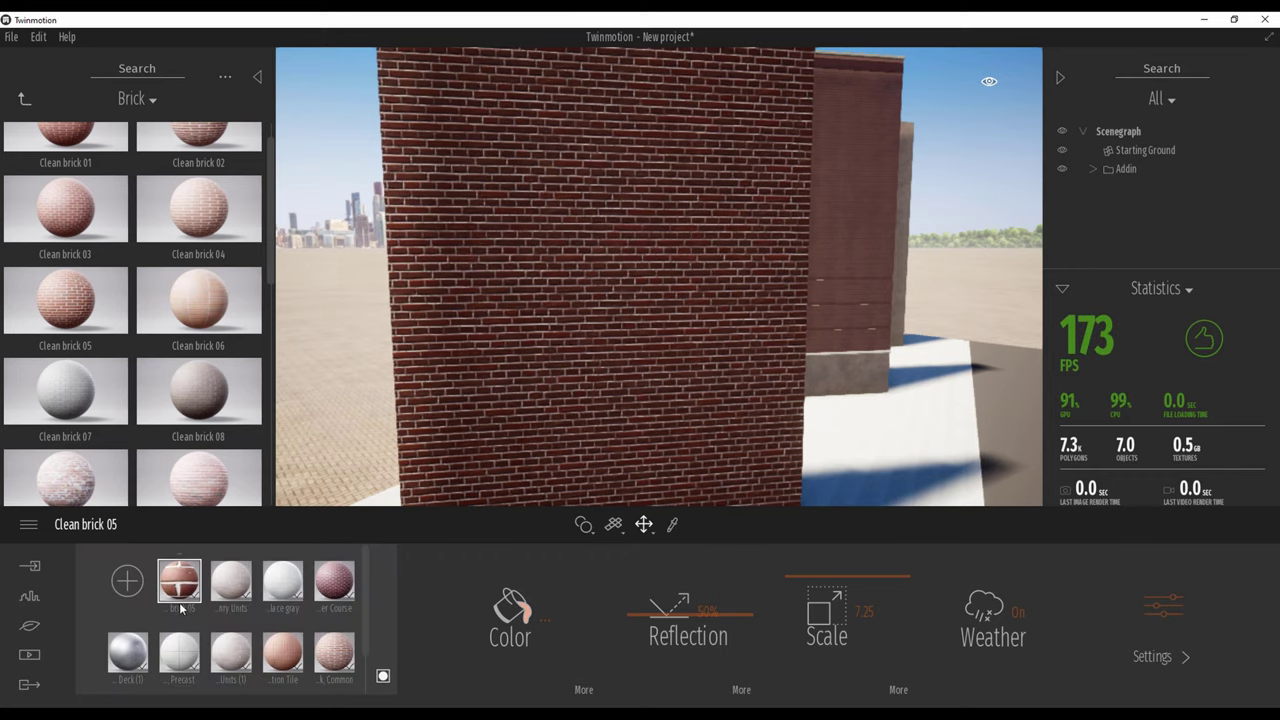
click(128, 582)
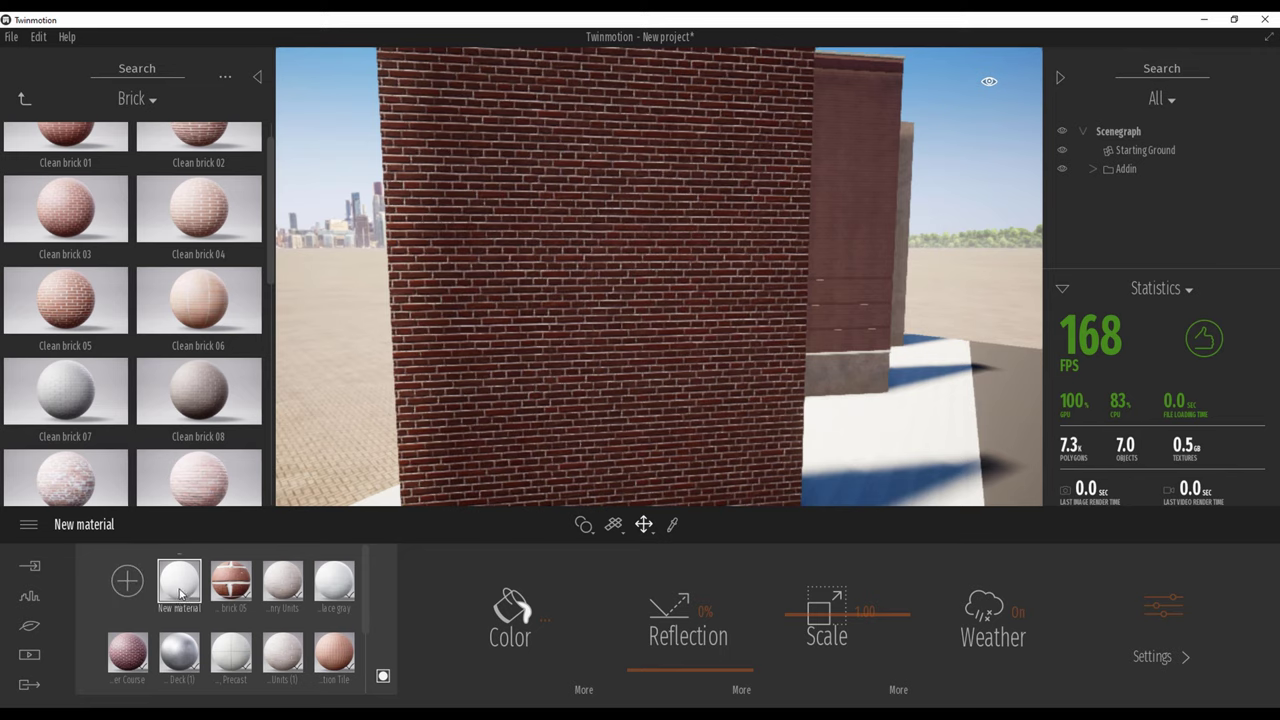
drag(179, 580, 334, 517)
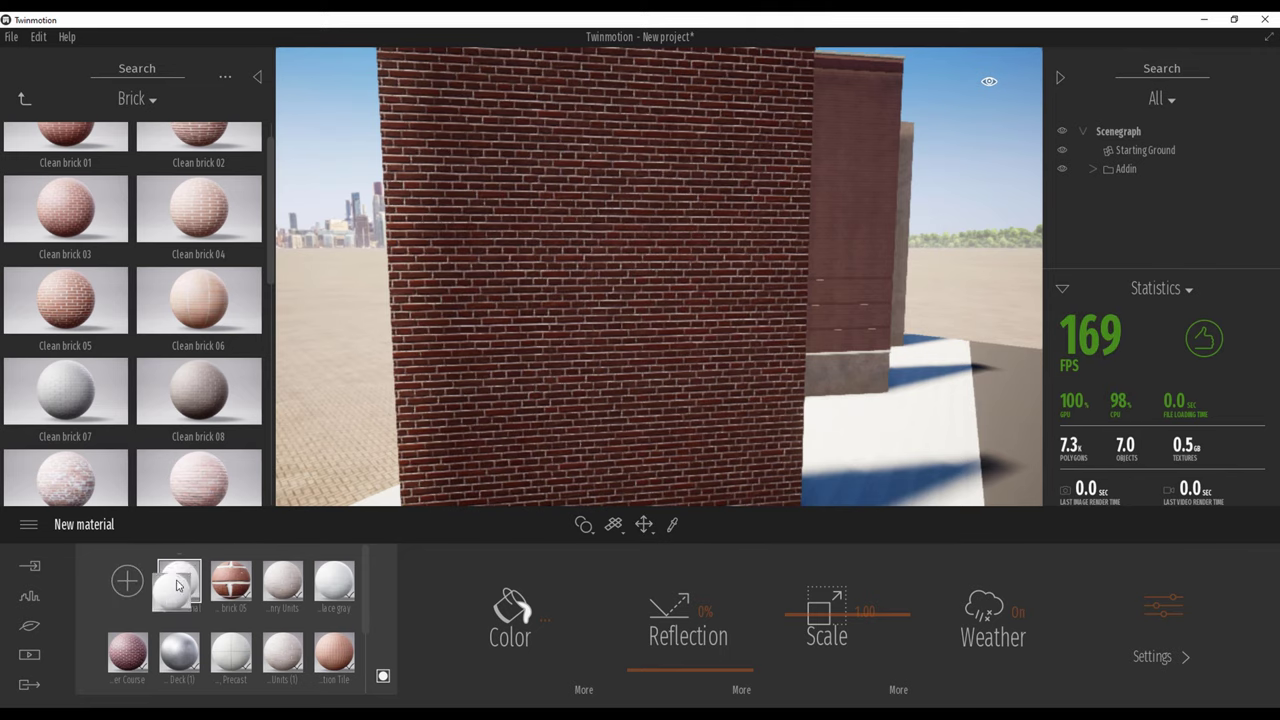
drag(184, 587, 537, 418)
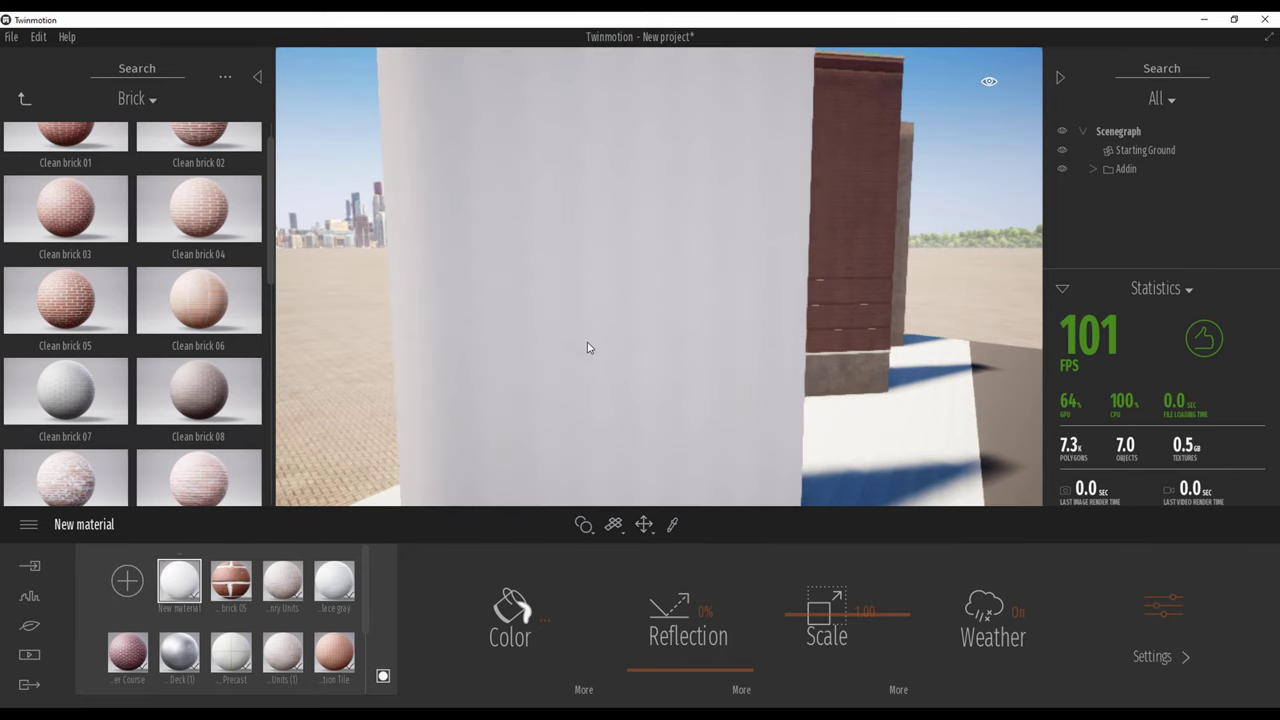
key(Escape)
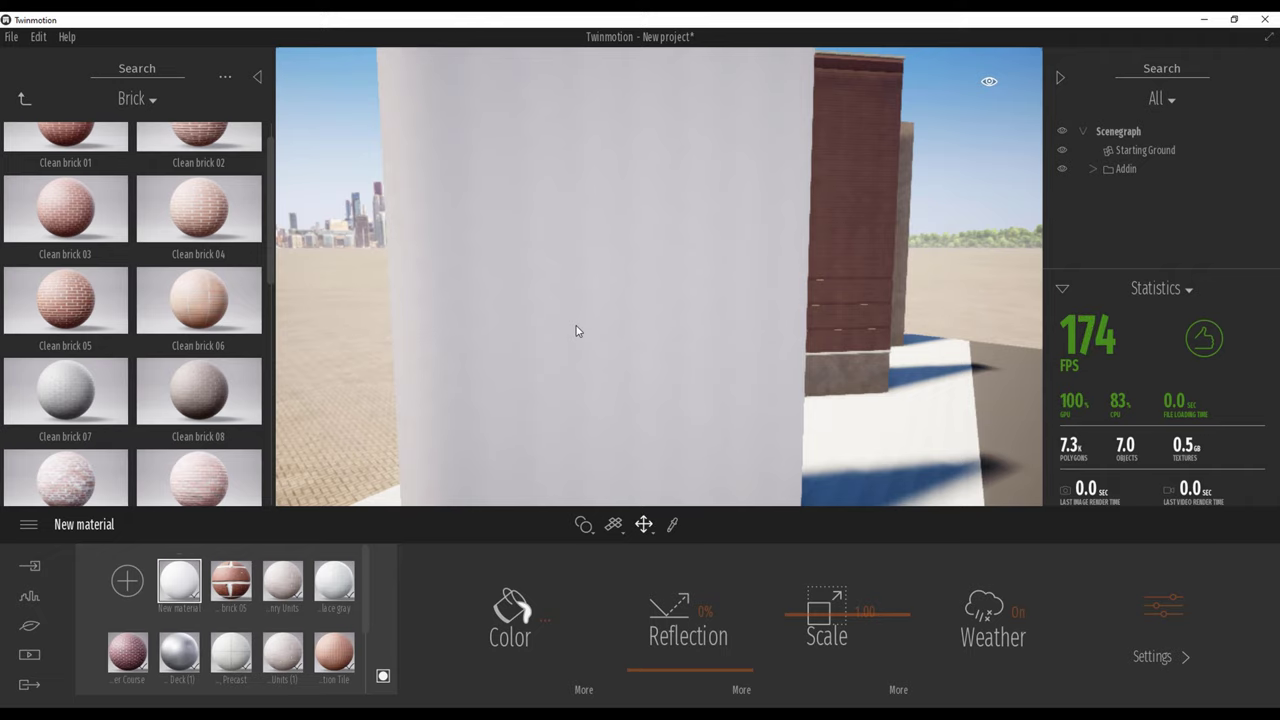
shift+middle_drag(669, 381, 645, 372)
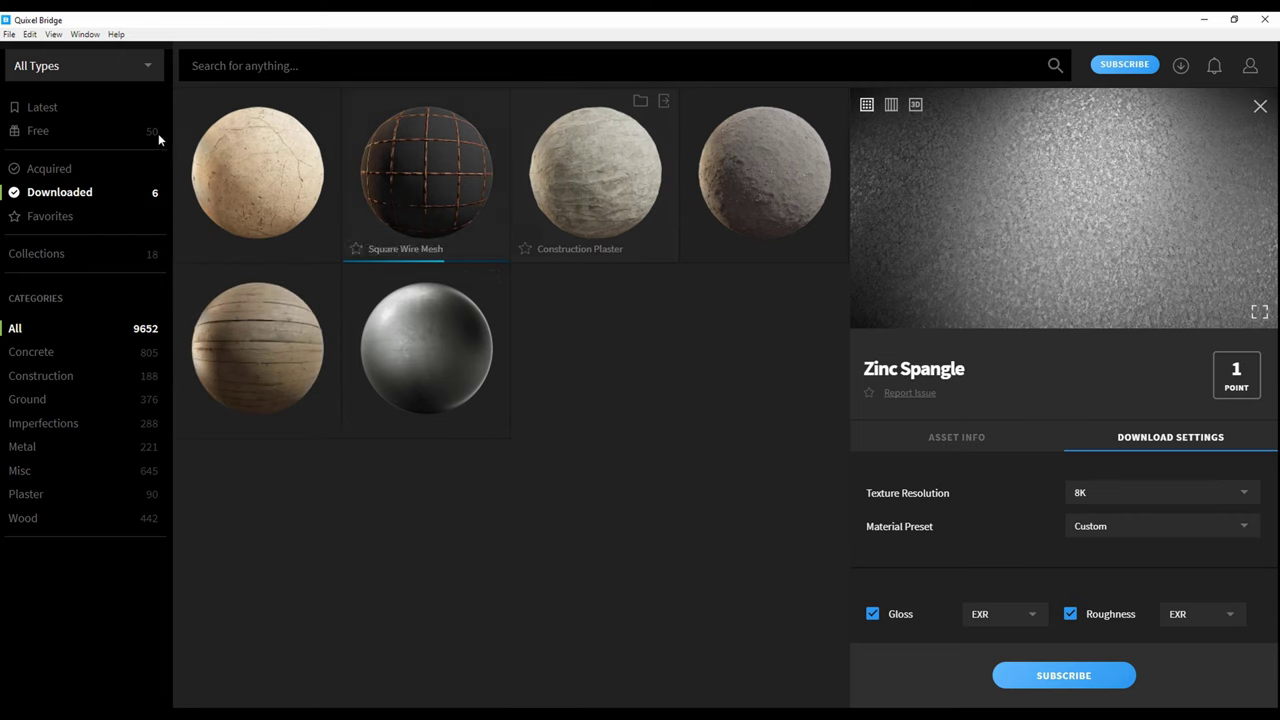
Switch to Quixel Bridge, browse the Free and Brick assets, and review the download settings of Rough Brick Wall 2x2 M.
click(45, 132)
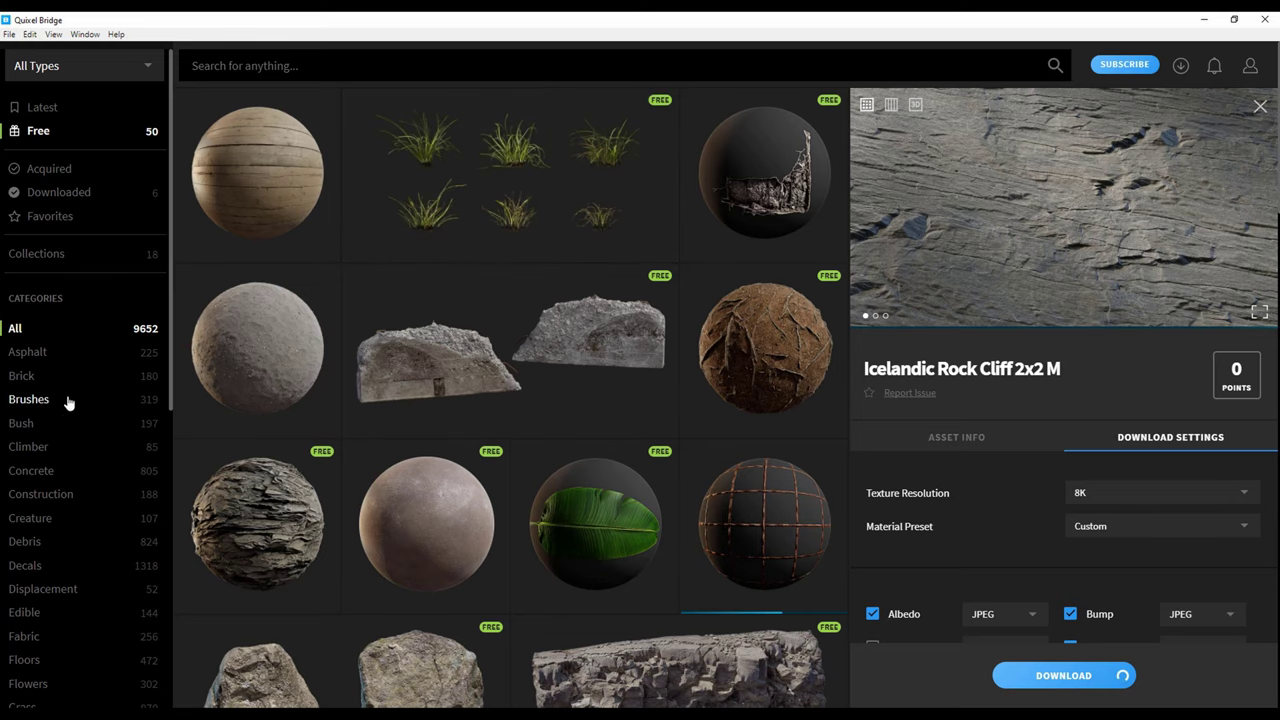
click(38, 379)
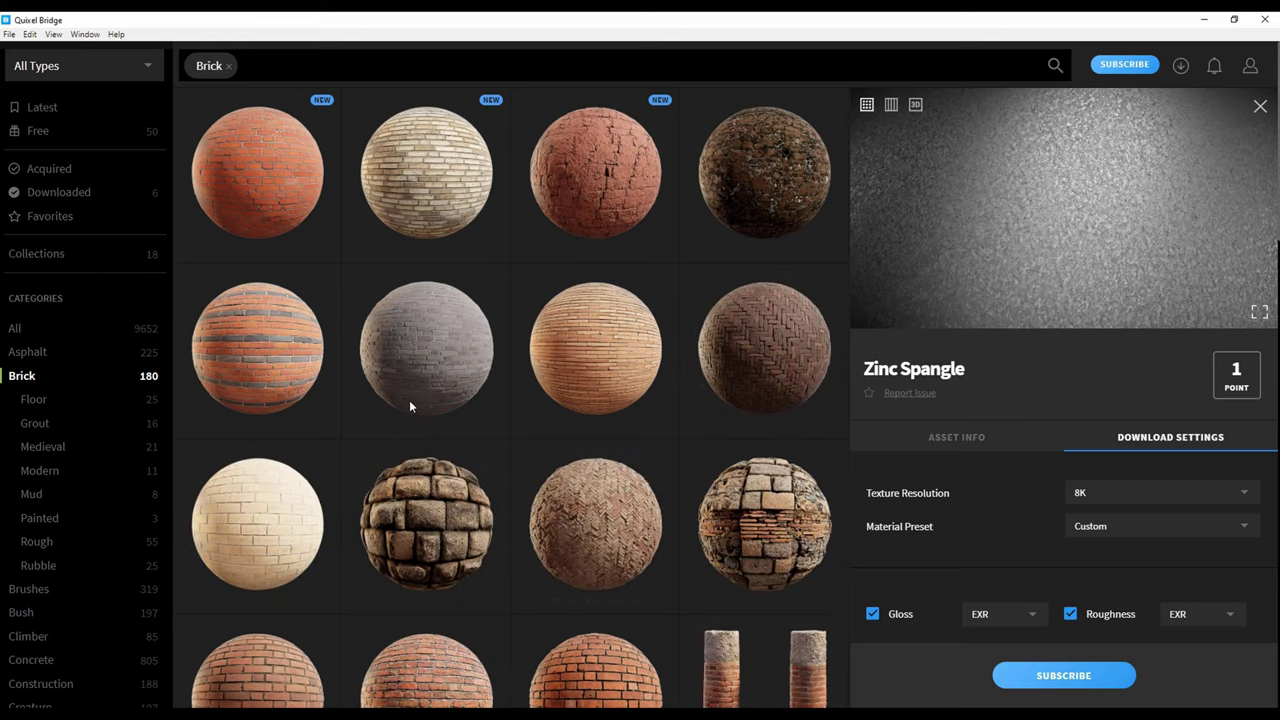
scroll(1034, 557, down, 1)
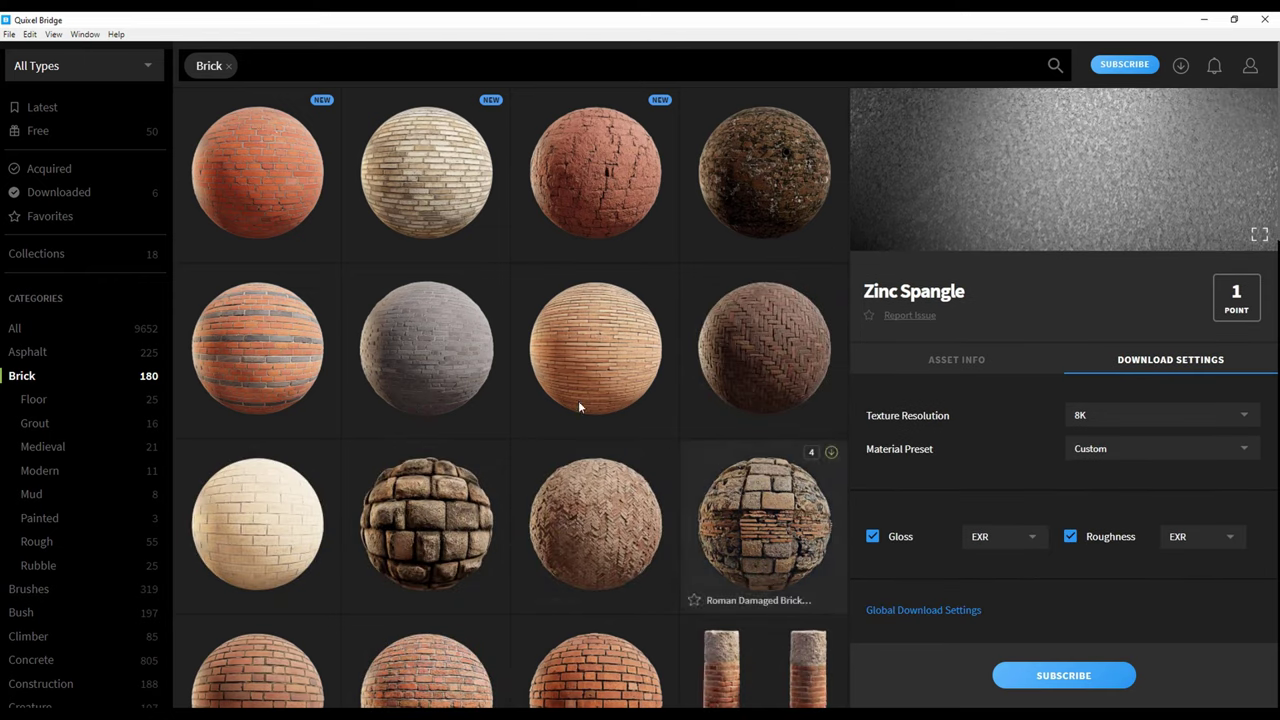
click(592, 665)
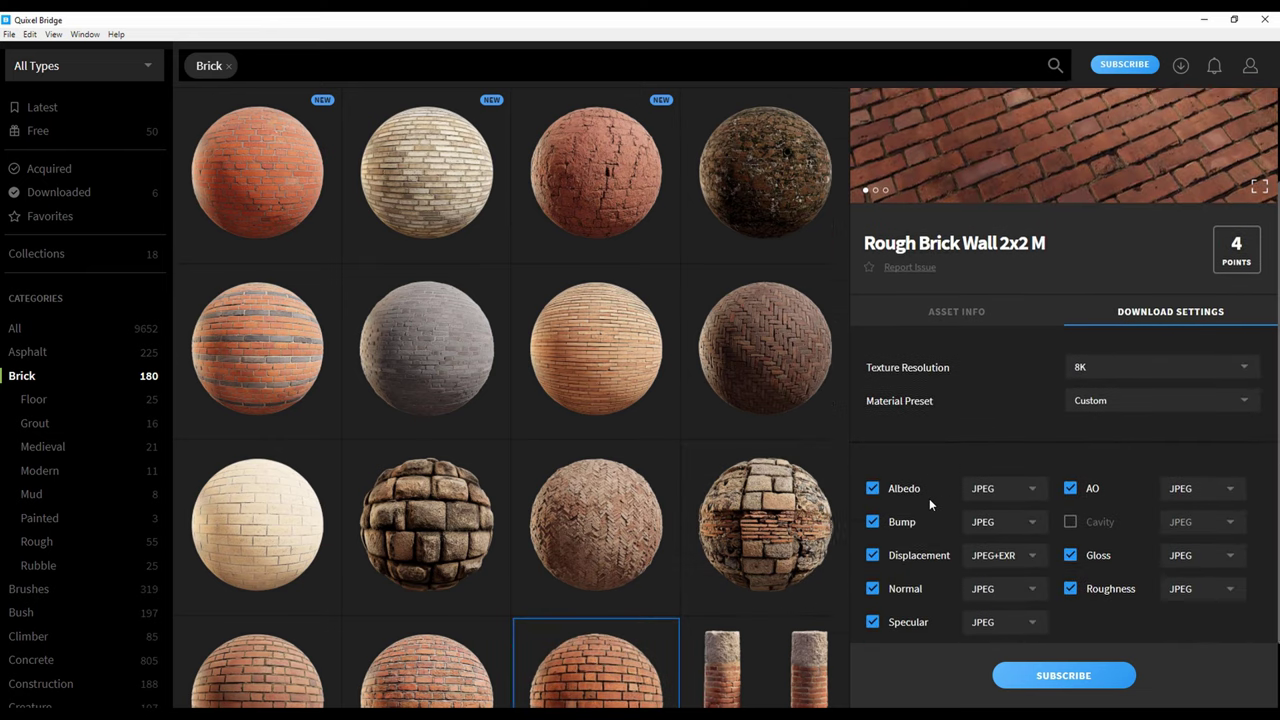
scroll(929, 498, down, 3)
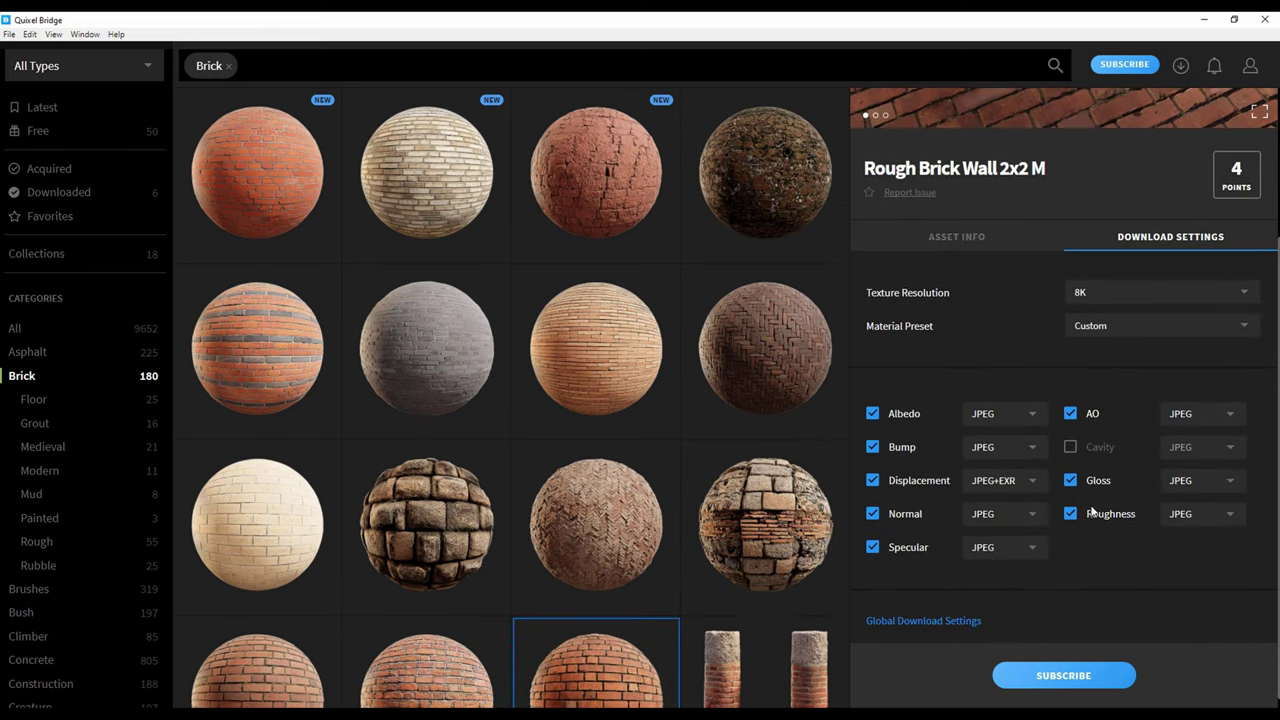
scroll(620, 610, down, 2)
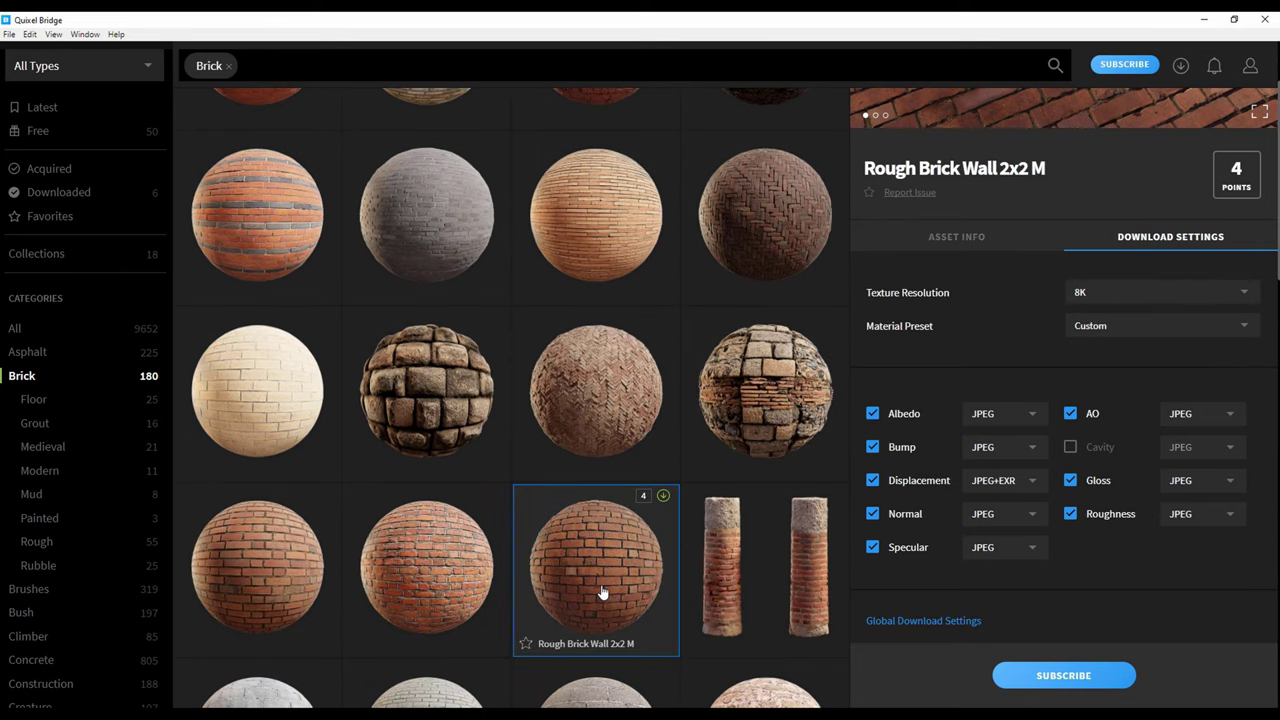
scroll(983, 541, up, 3)
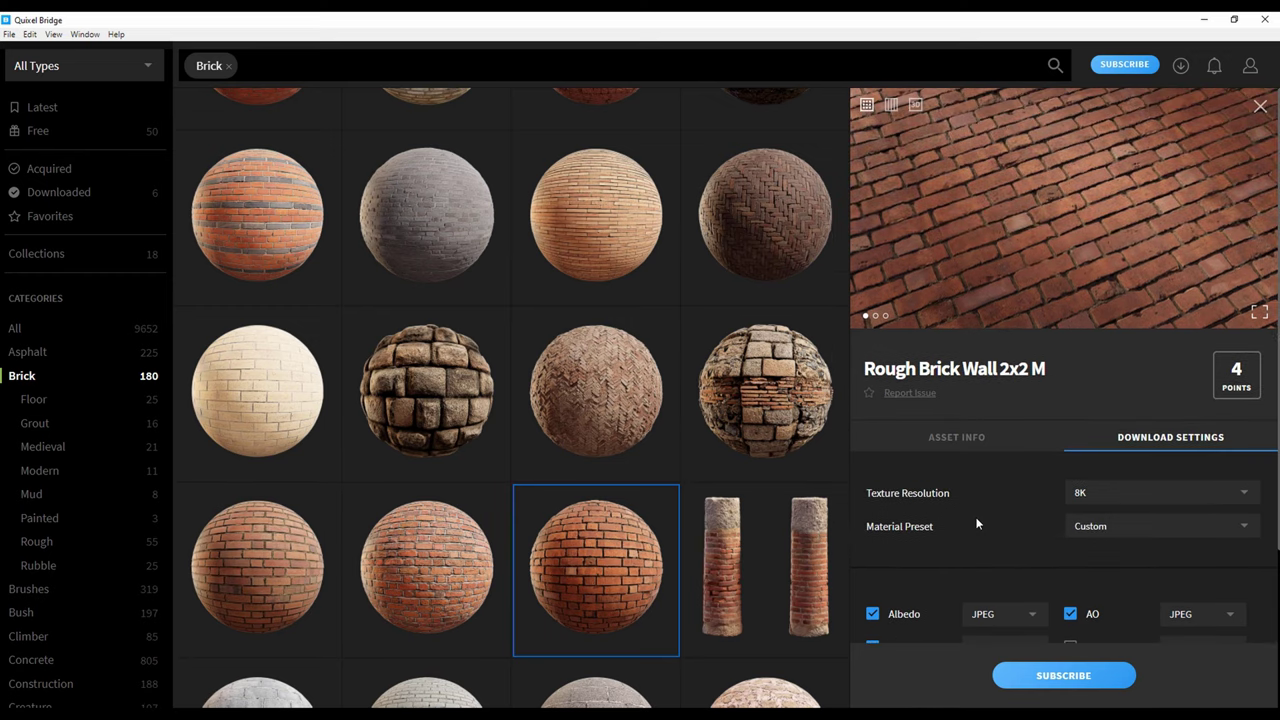
Review the available material presets and texture maps of Rough Brick Wall 2x2 M and reopen its asset information.
click(1136, 528)
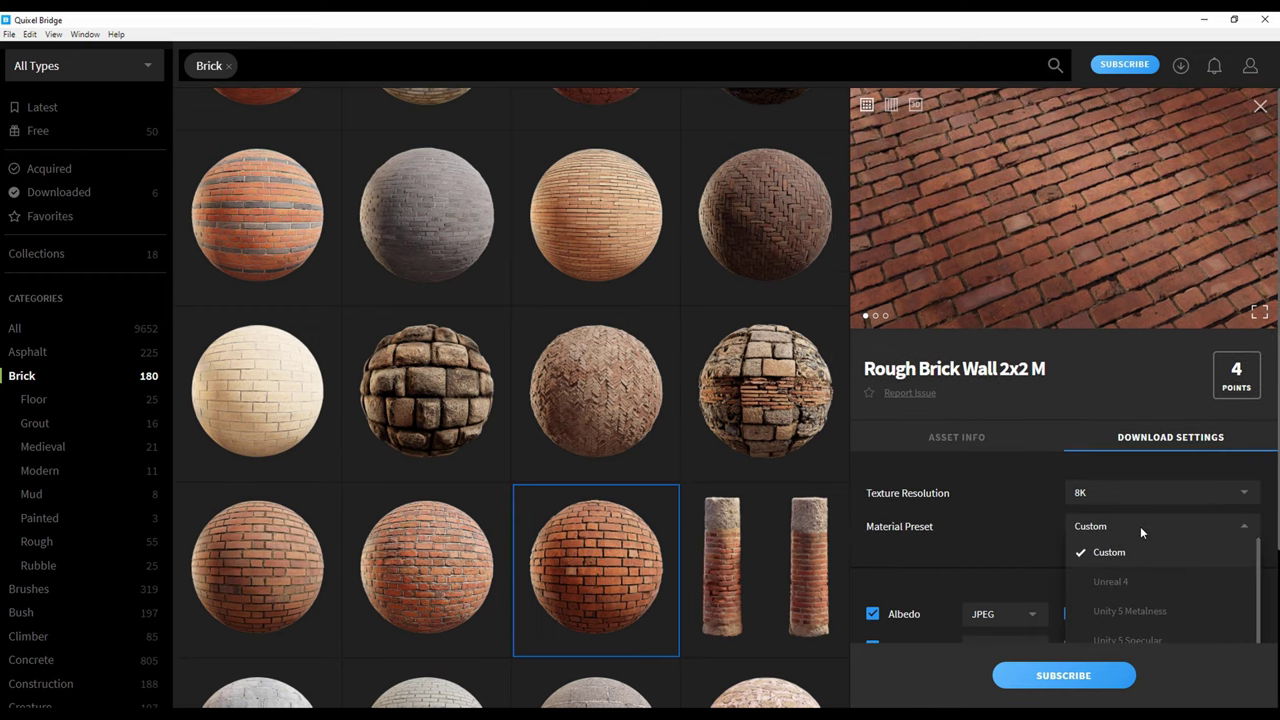
scroll(1140, 526, down, 3)
scroll(1155, 391, down, 1)
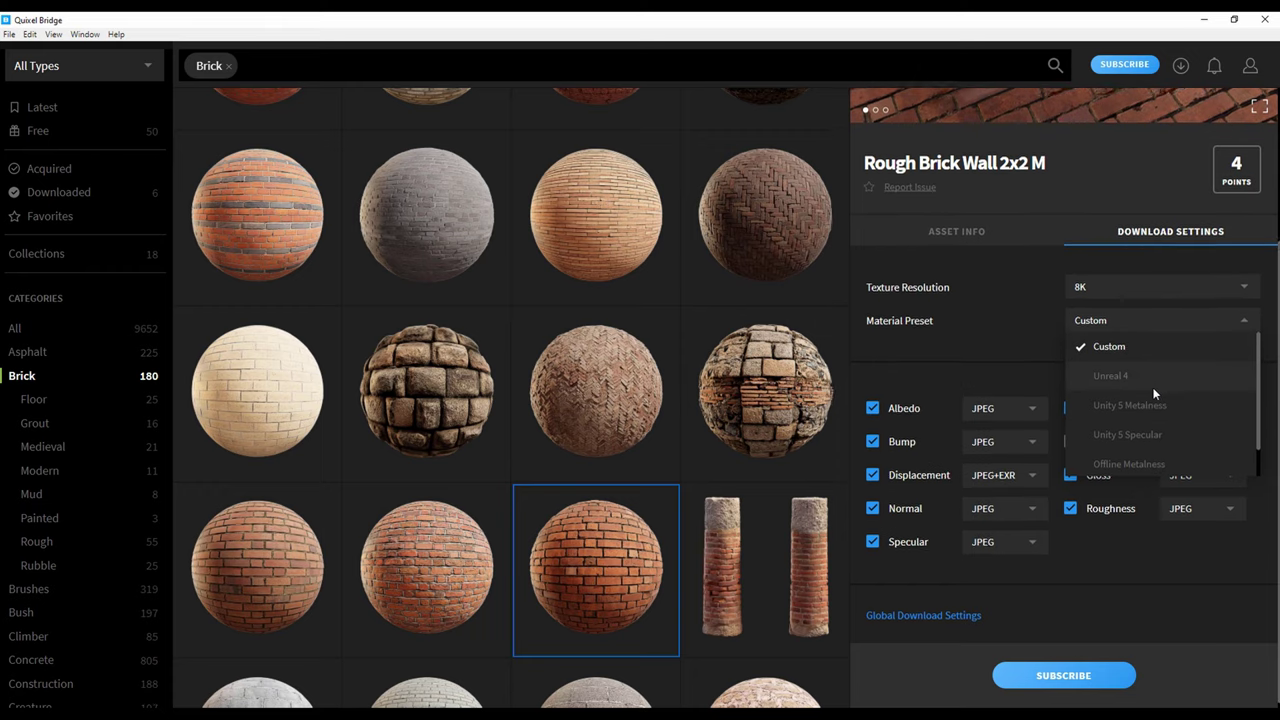
scroll(1178, 420, down, 1)
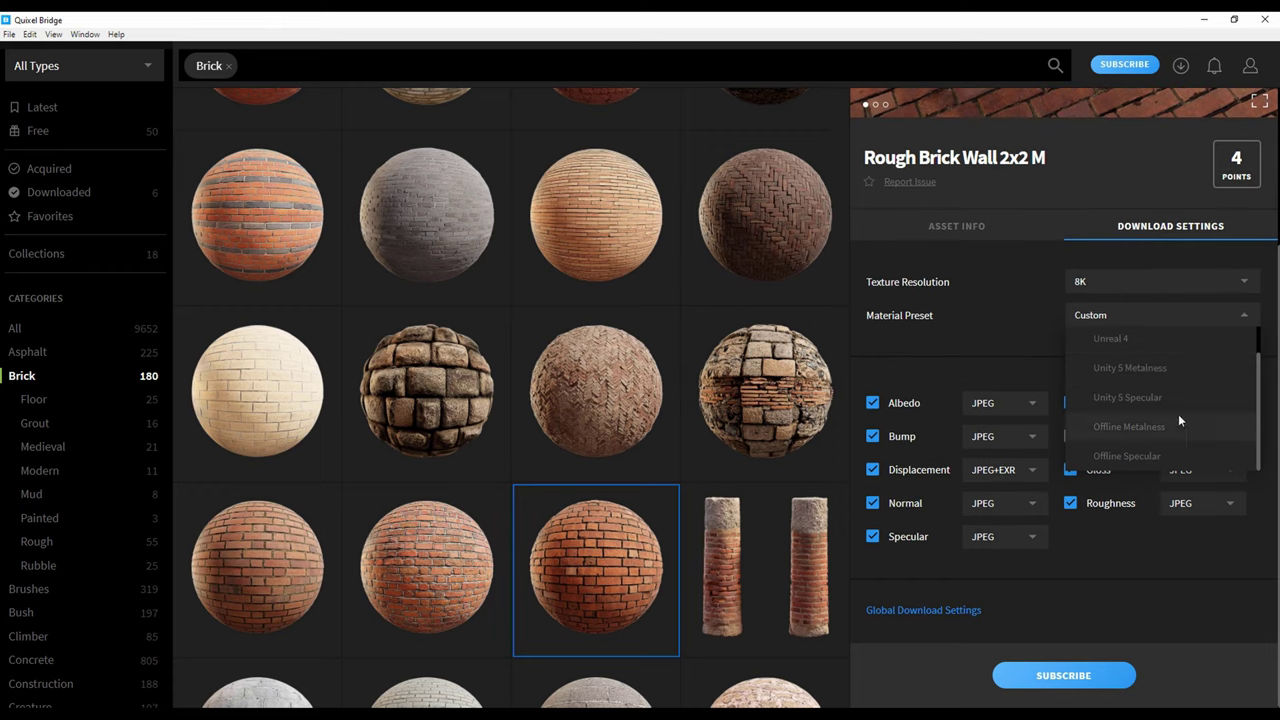
click(1014, 323)
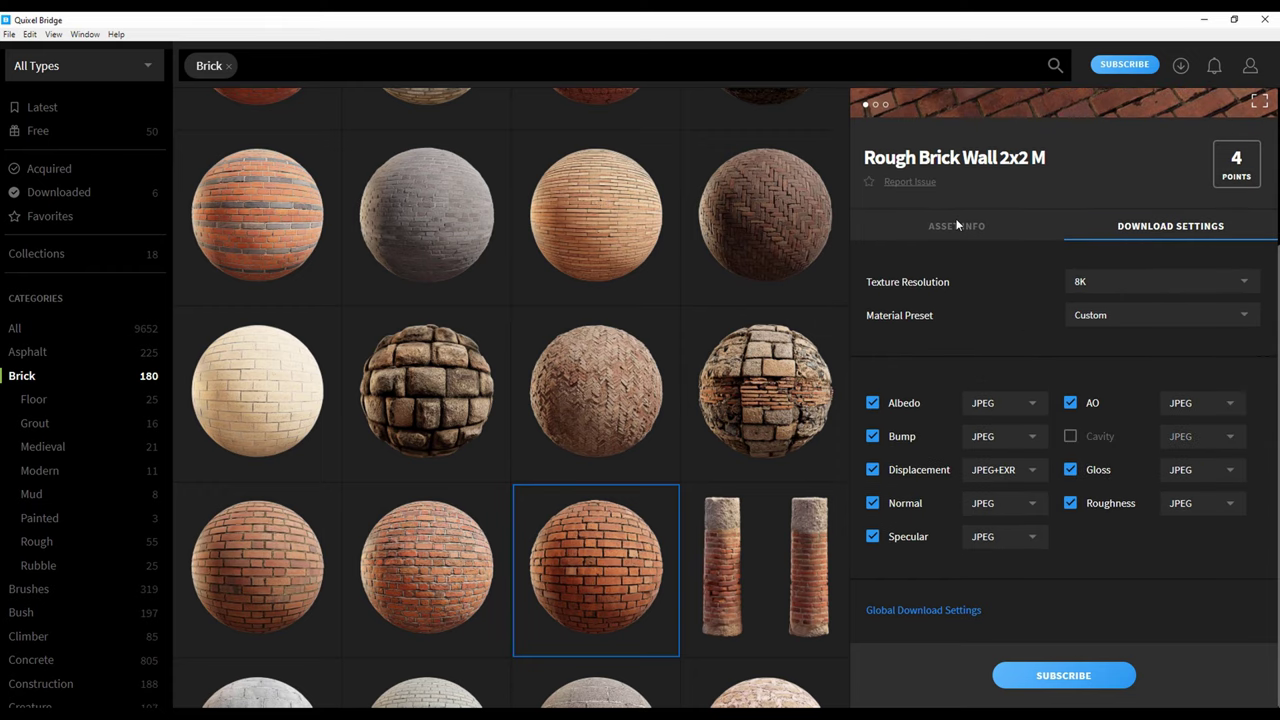
click(957, 225)
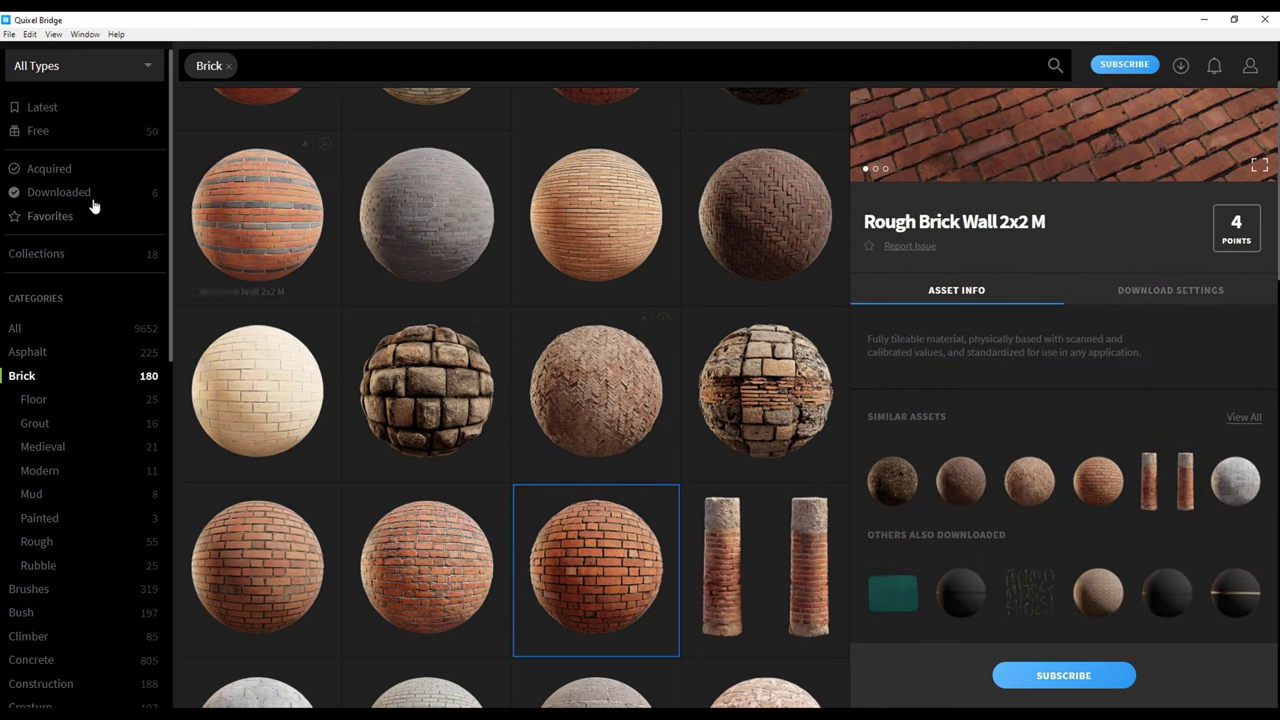
Export the downloaded Wooden Beach Decking 2x2 M asset as 8K JPEG textures to the PBR Materials folder on the desktop.
click(62, 193)
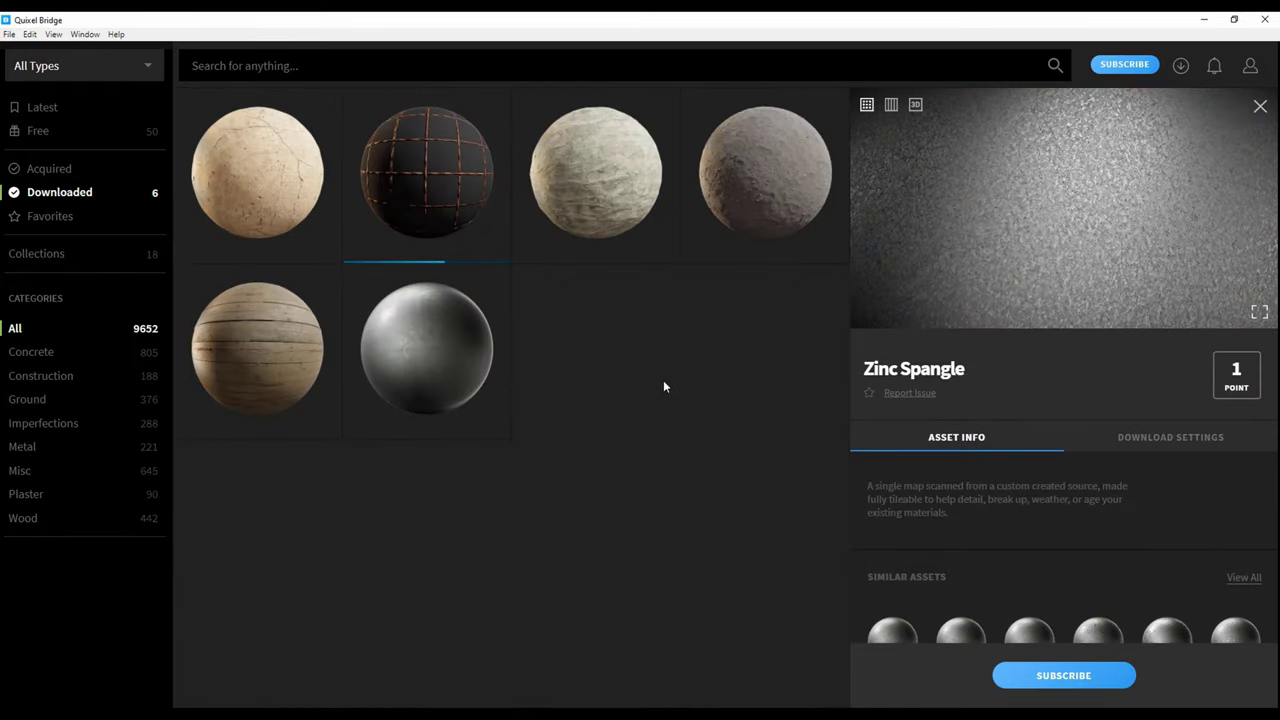
click(254, 368)
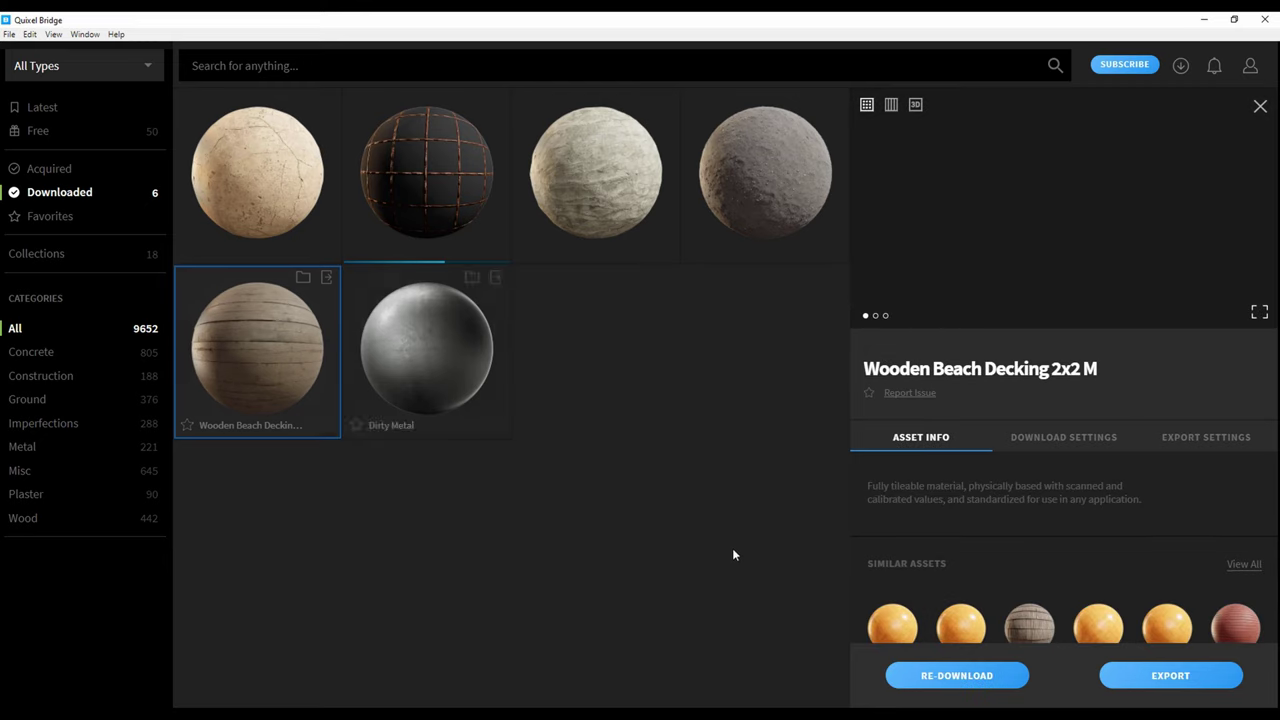
click(1182, 440)
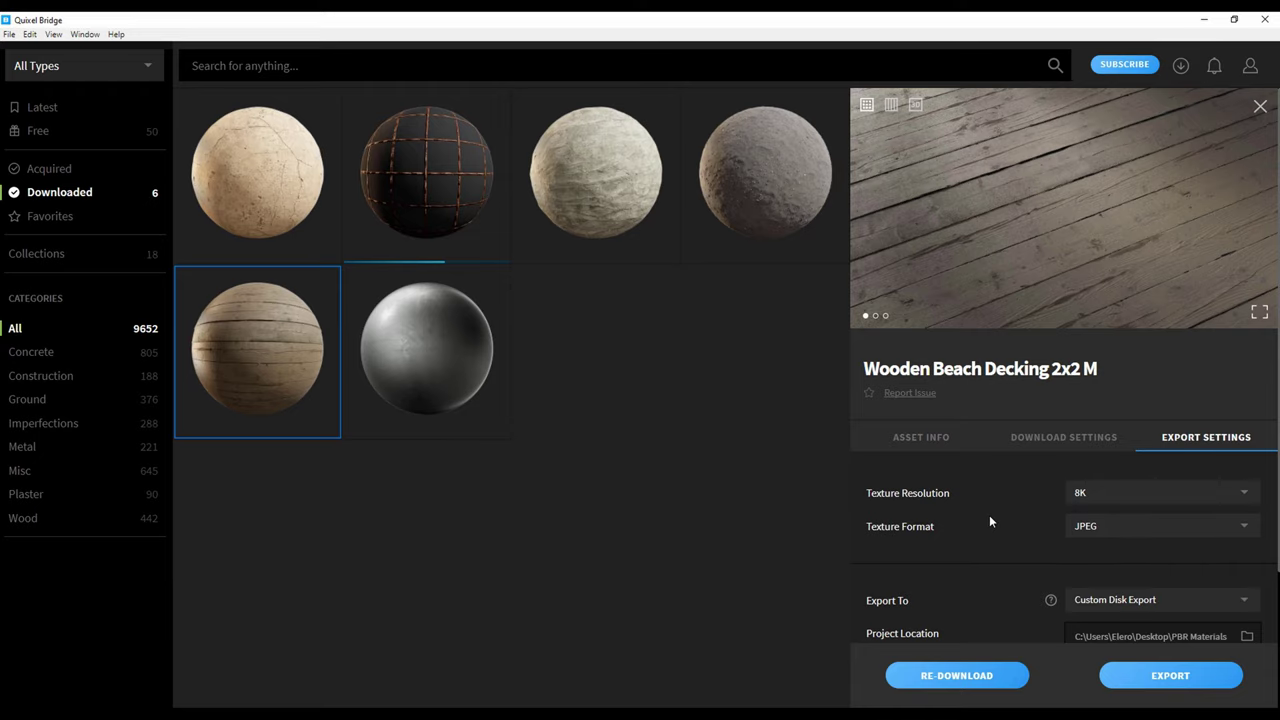
scroll(989, 515, down, 3)
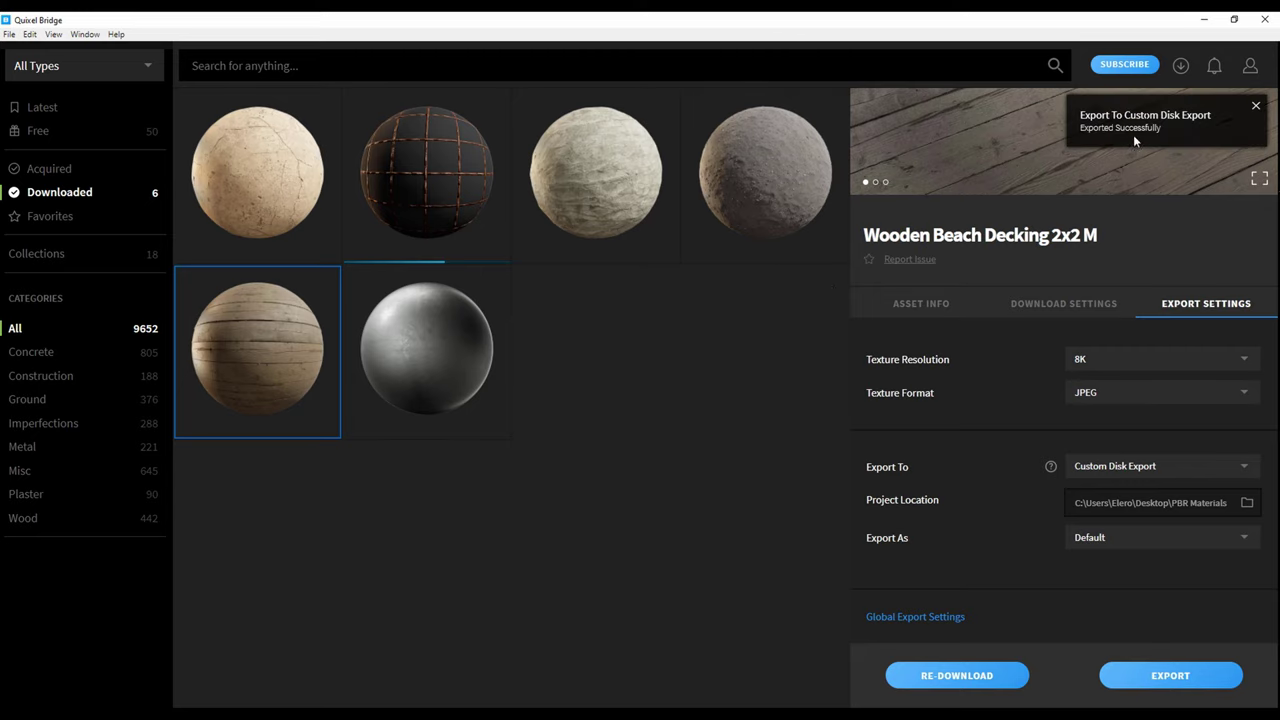
Switch to the PBR Materials folder in the file explorer, open Wood_Planks_tbykeacs_8K_surface_ms, and check its preview image.
drag(770, 19, 0, 310)
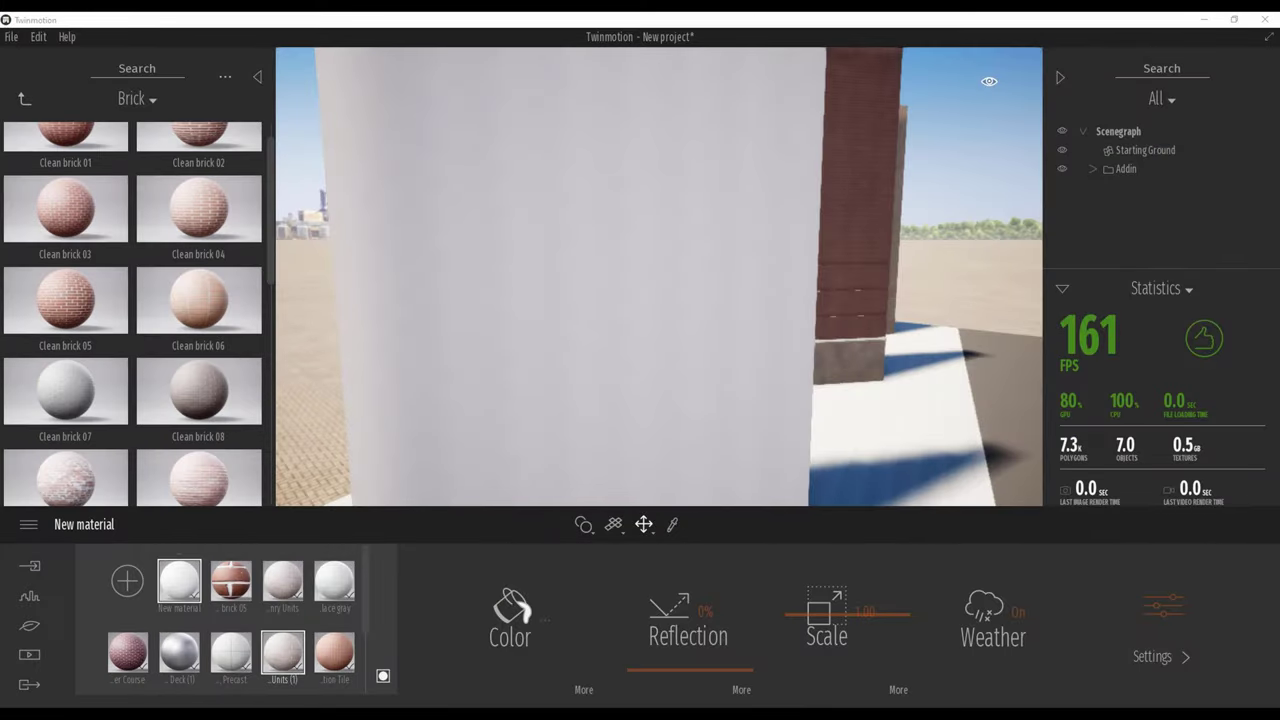
click(1204, 19)
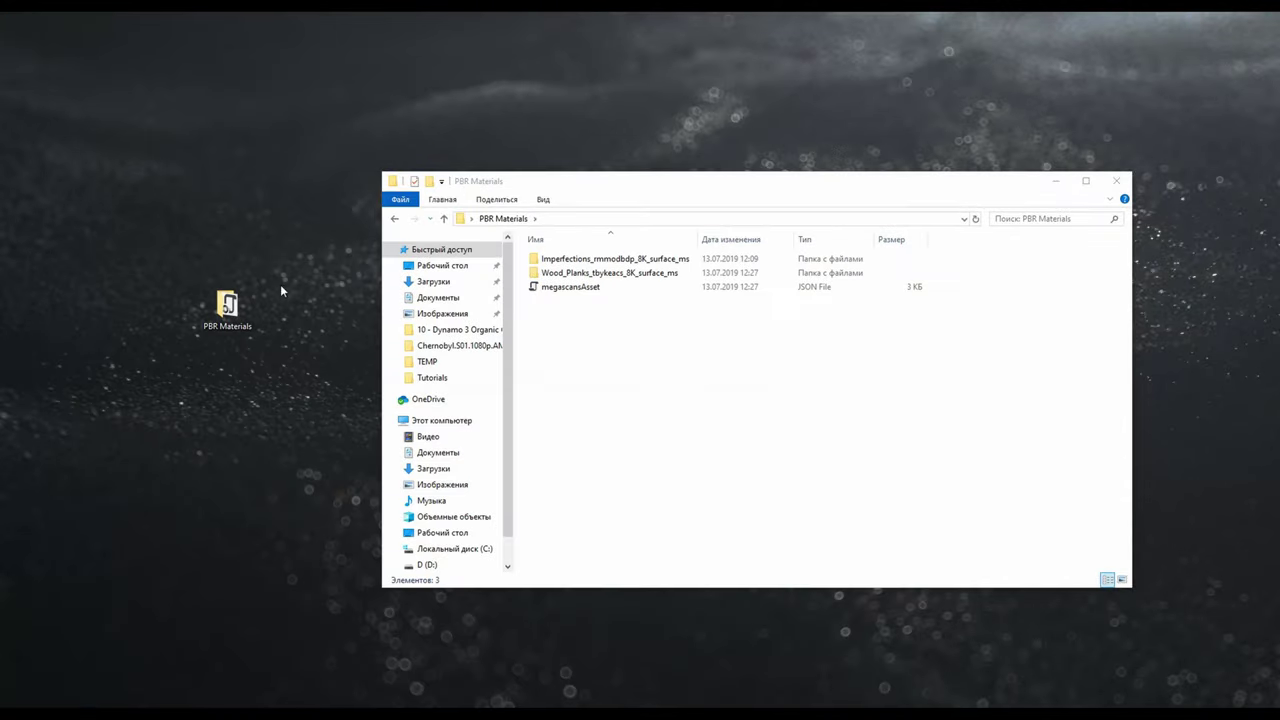
drag(527, 183, 471, 164)
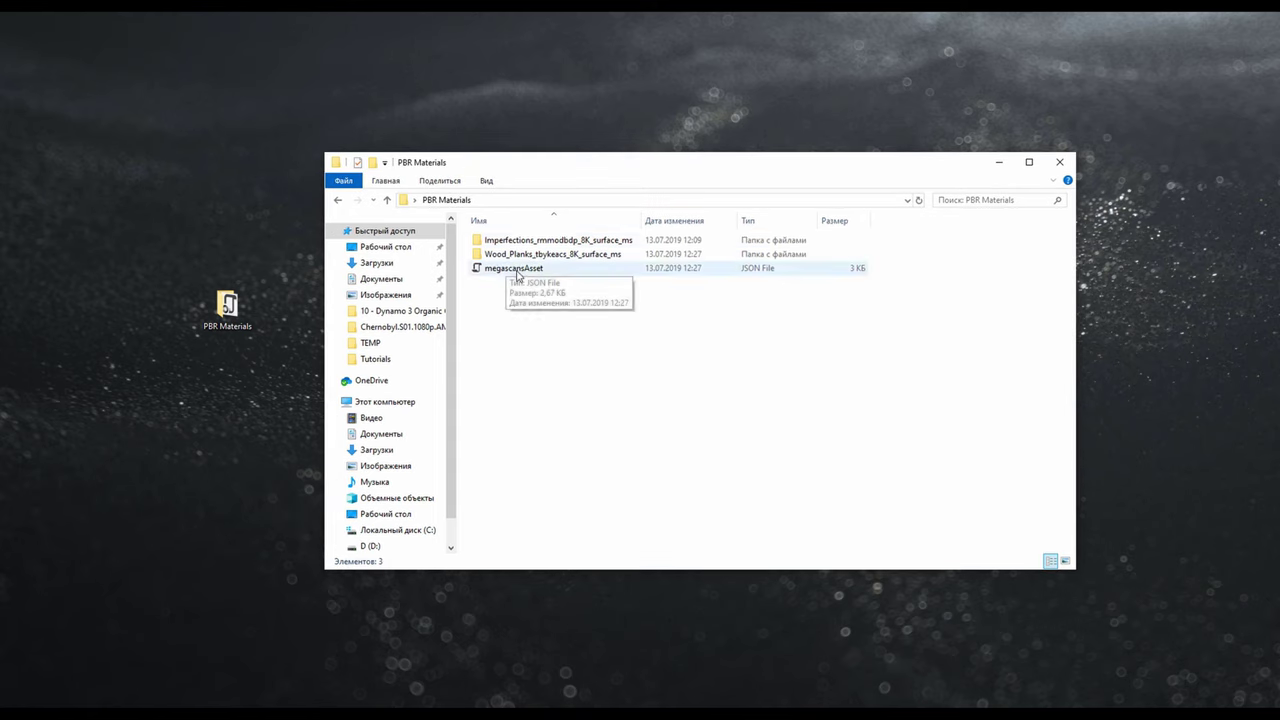
double_click(560, 254)
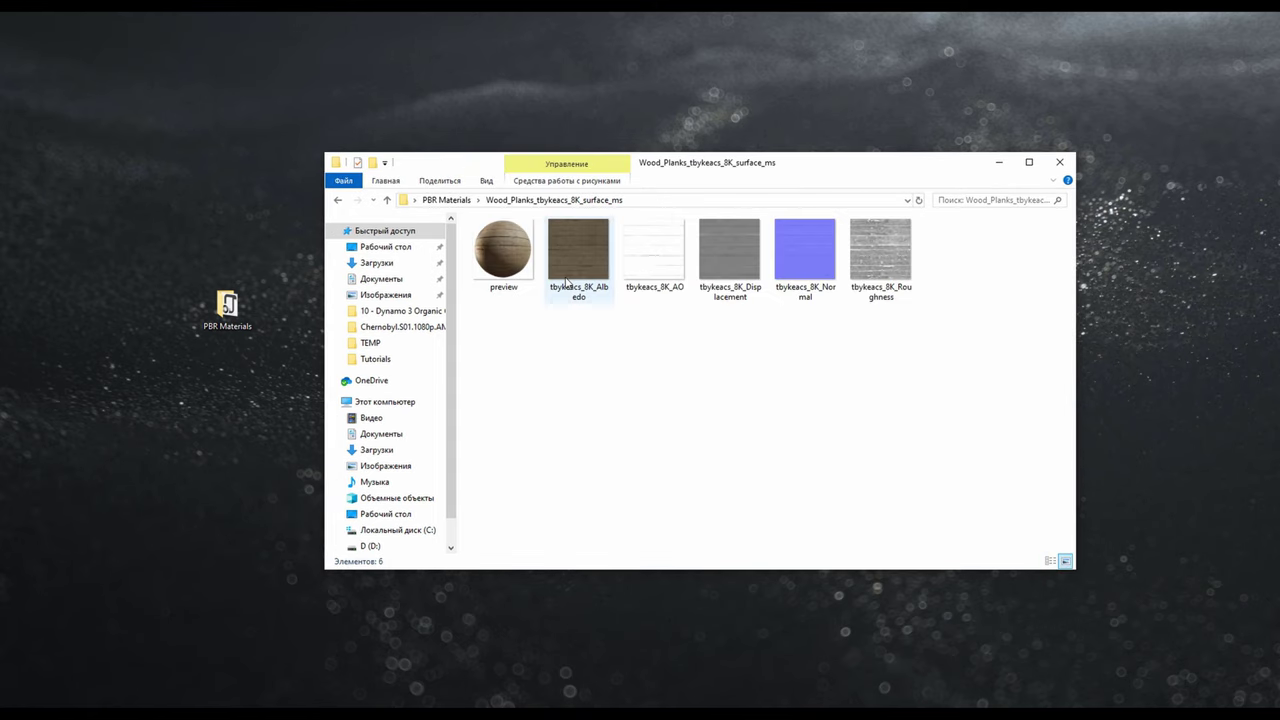
drag(952, 338, 663, 397)
double_click(495, 273)
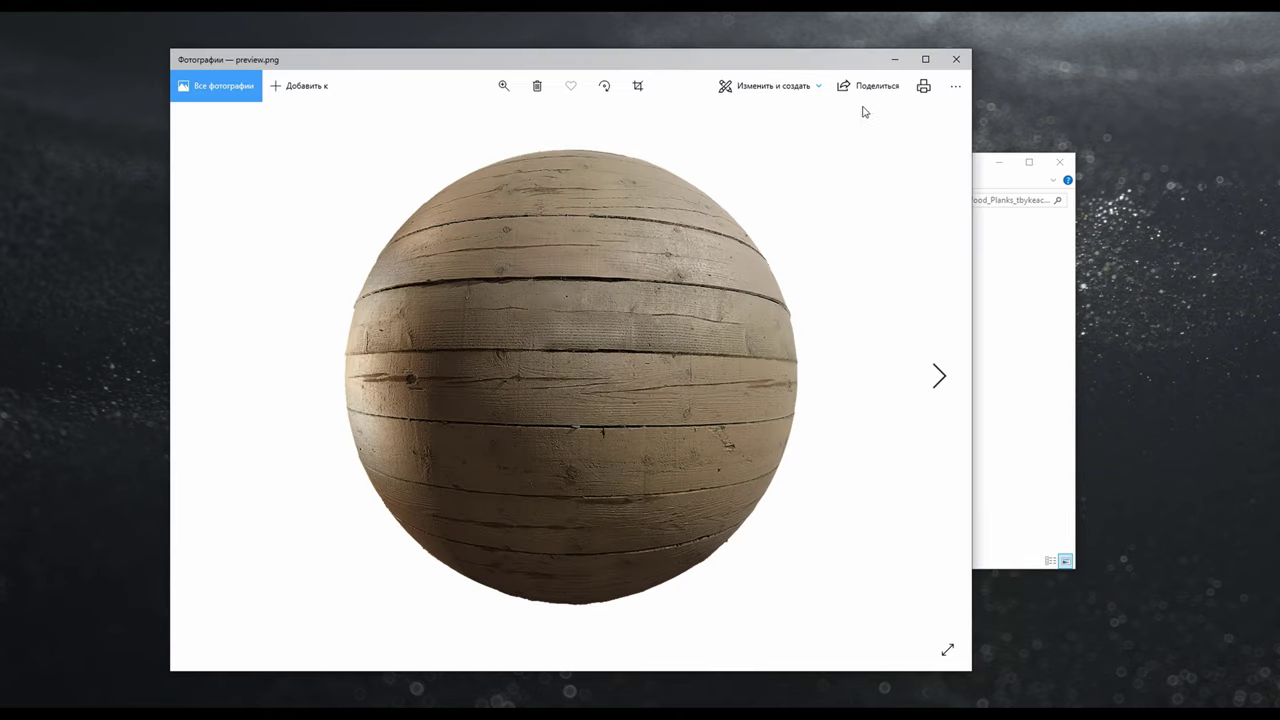
click(957, 60)
Copy the path of the Wood_Planks_tbykeacs_8K_surface_ms folder and return to Twinmotion.
click(670, 203)
key(ctrl+c)
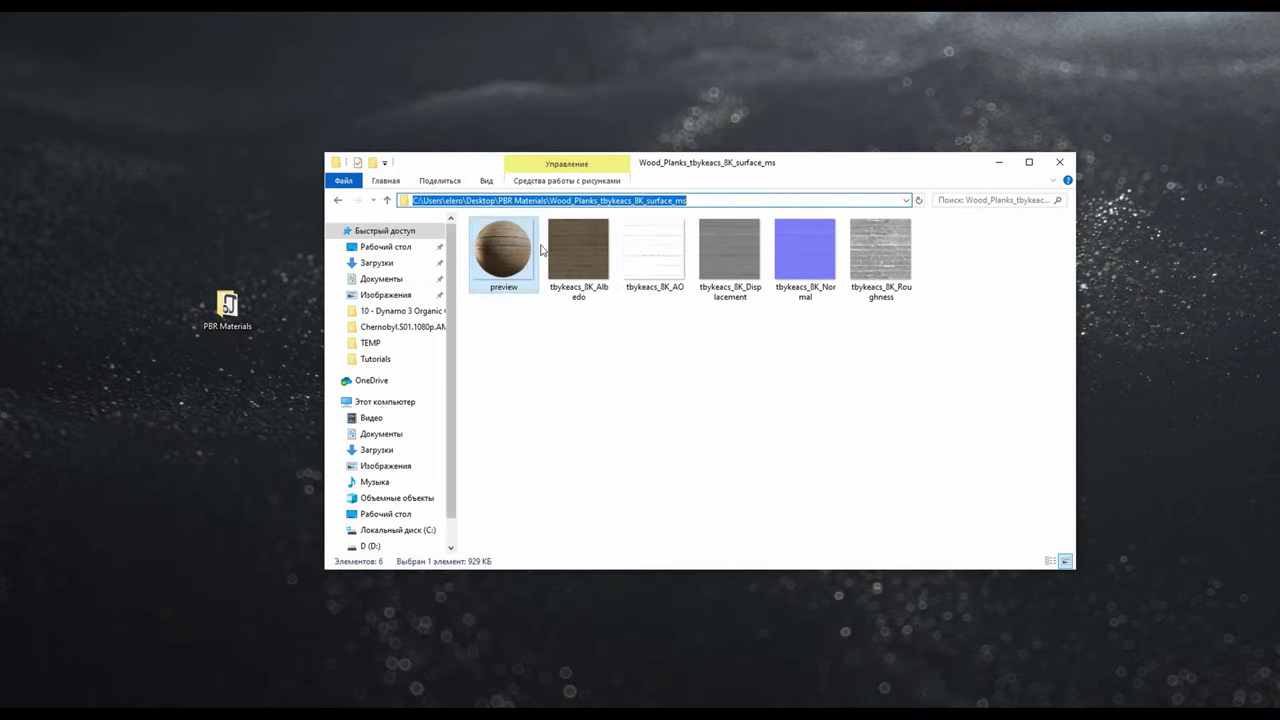
click(640, 434)
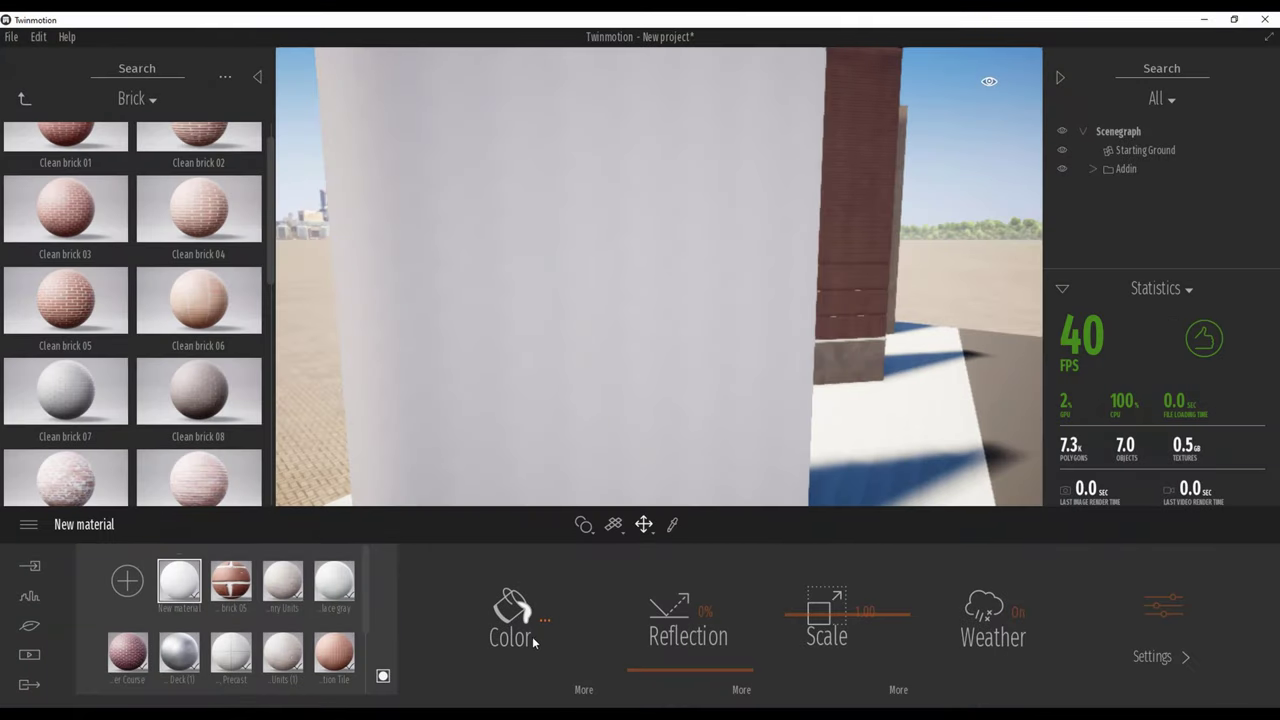
Load tbykeacs_8K_Albedo from the copied folder path as the new material's color texture and inspect it on the wall.
click(585, 690)
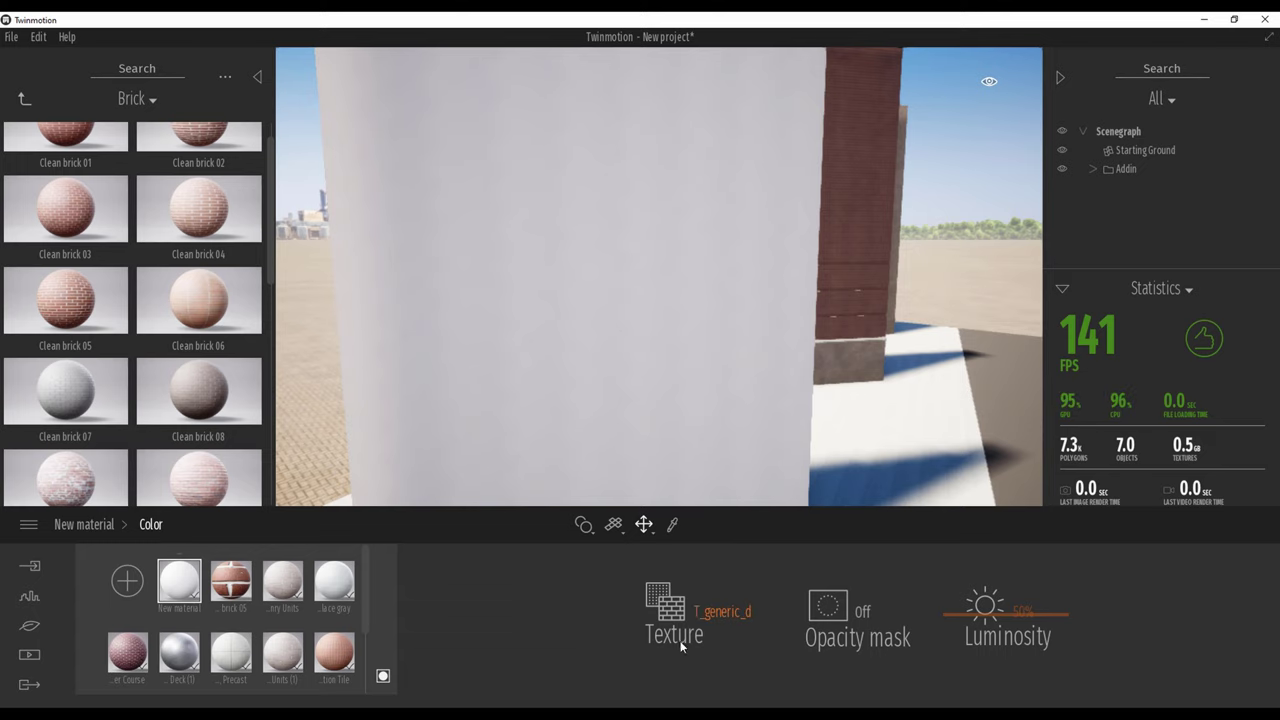
right_click(726, 616)
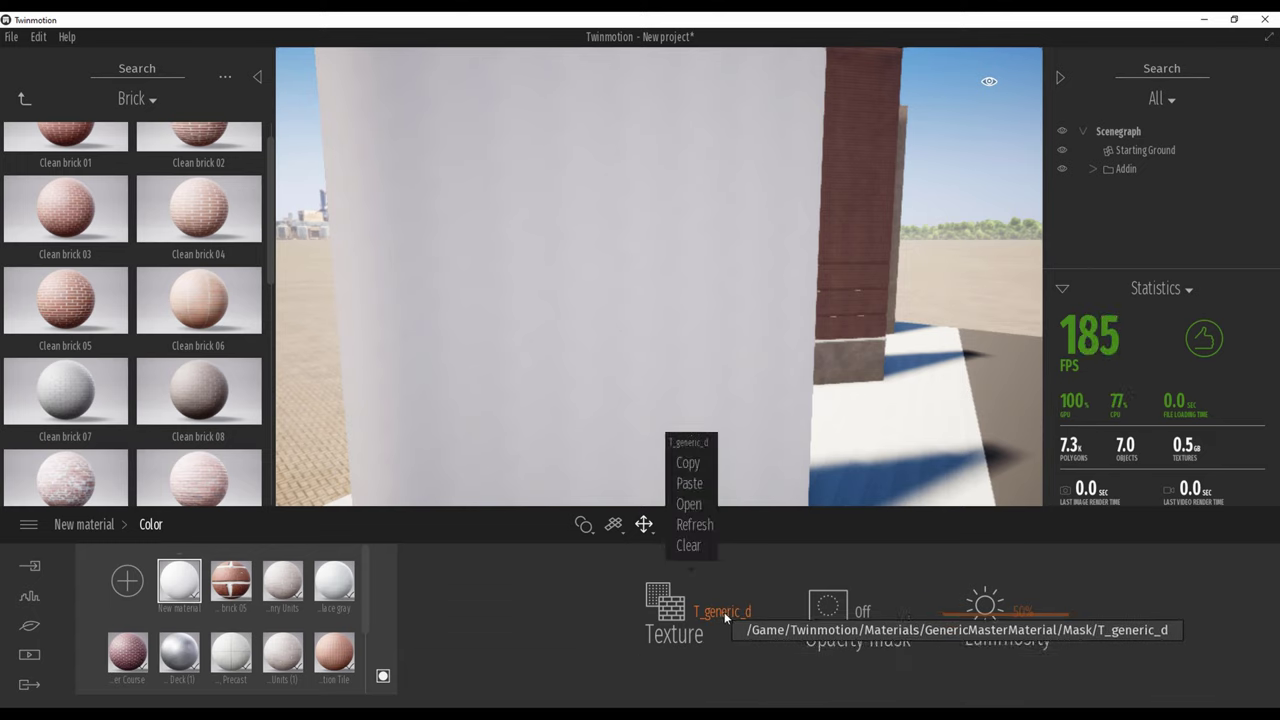
click(688, 504)
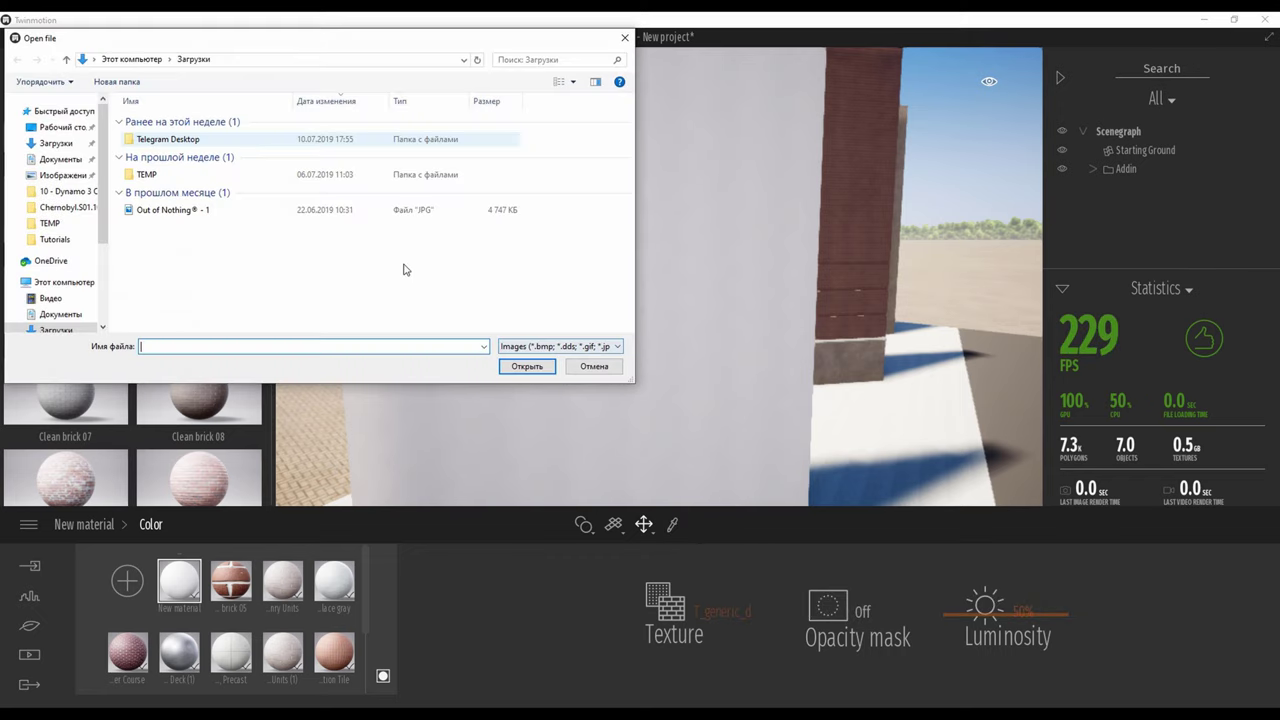
key(ctrl+v)
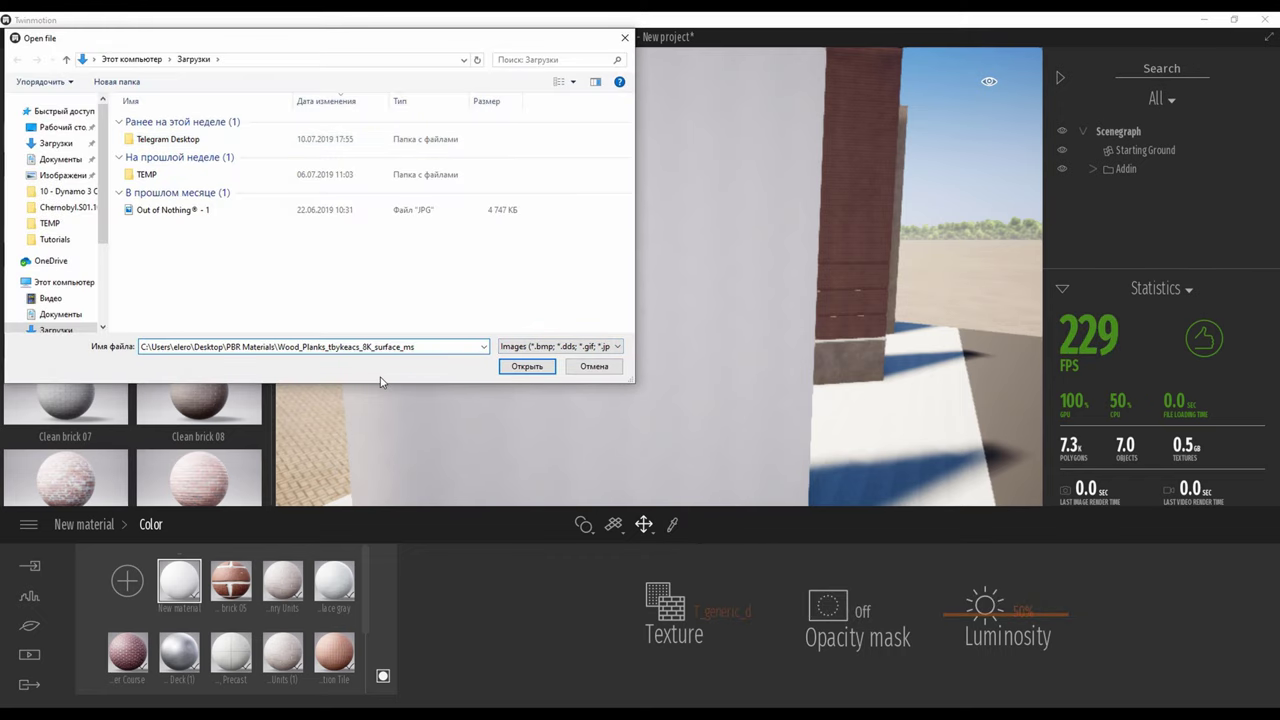
key(Return)
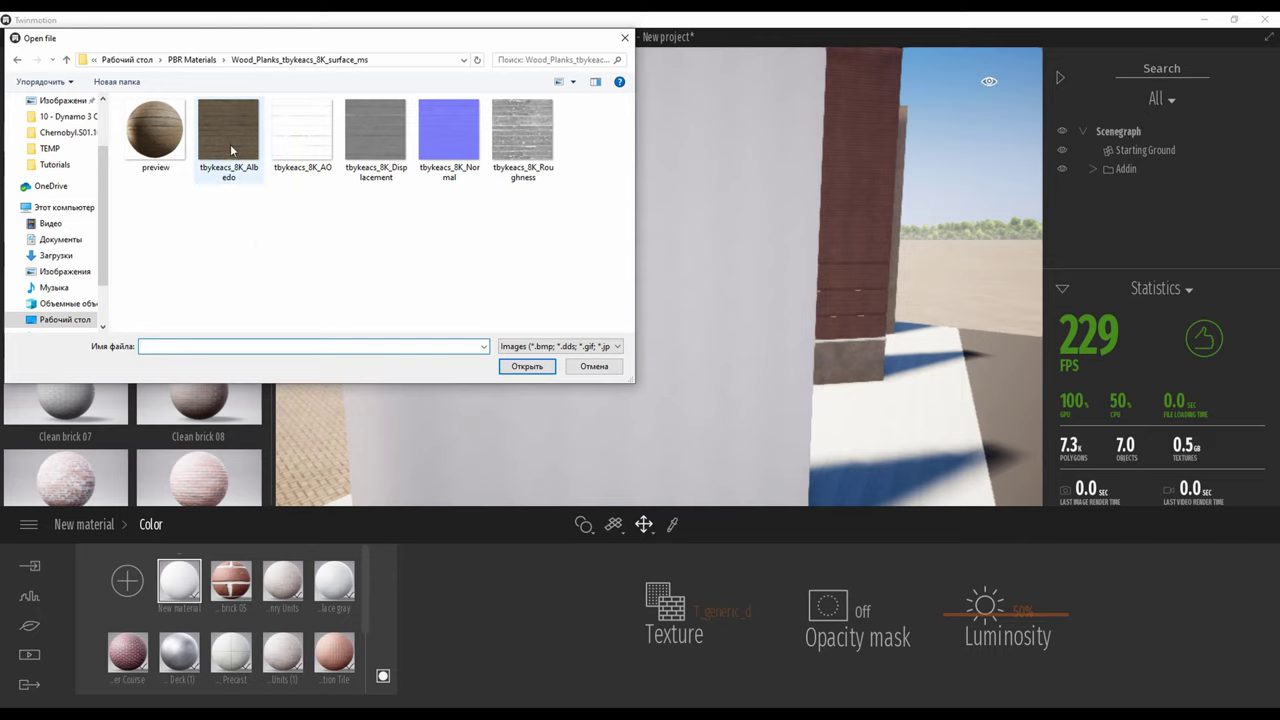
click(239, 140)
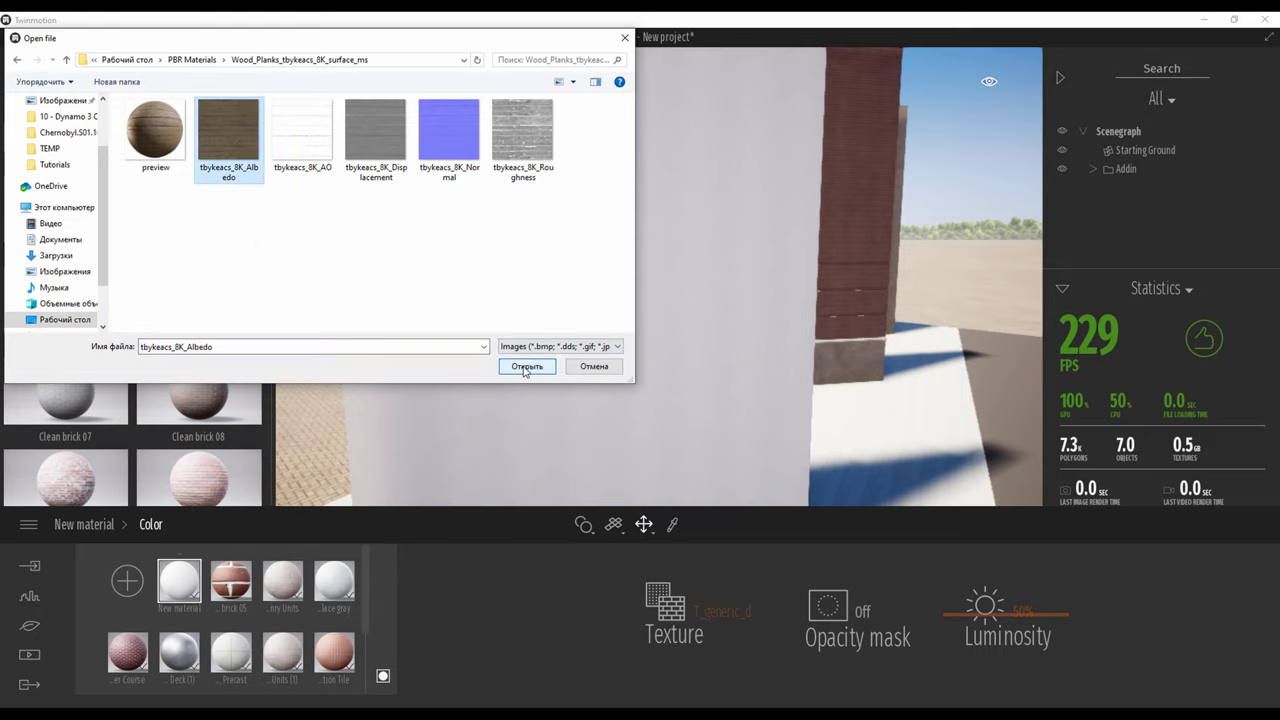
click(527, 366)
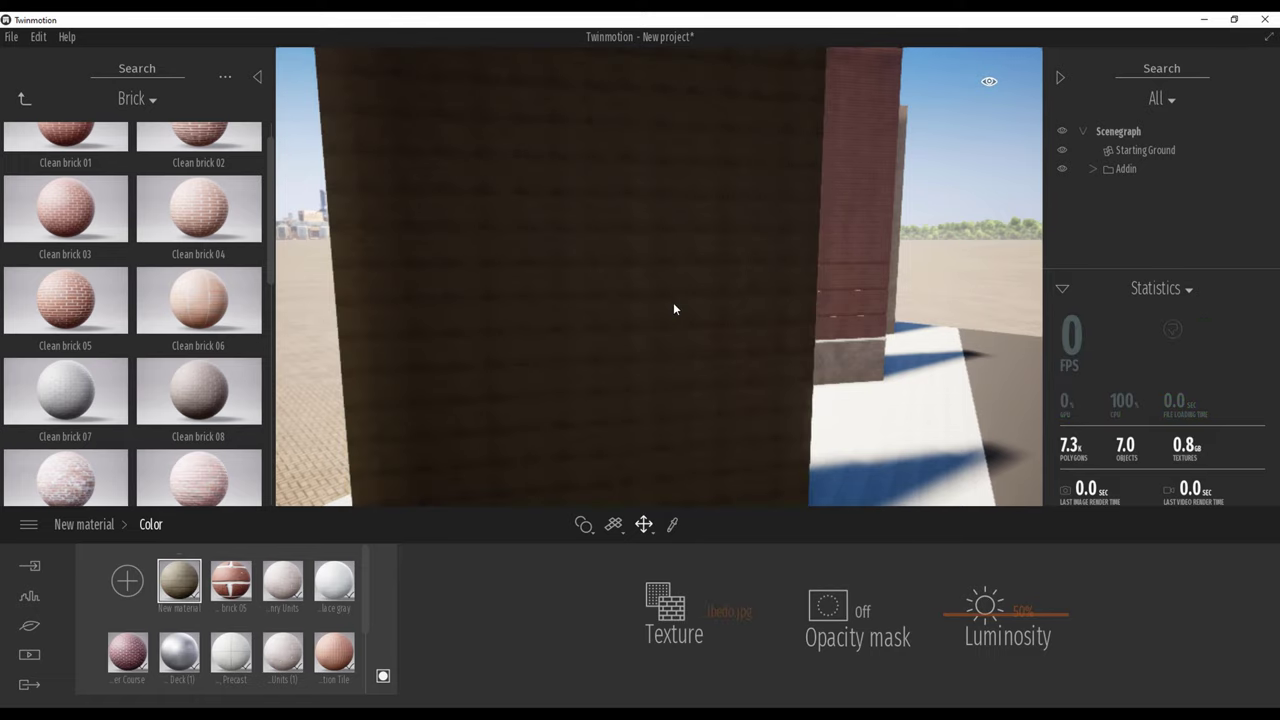
right_drag(673, 309, 580, 315)
scroll(673, 309, up, 4)
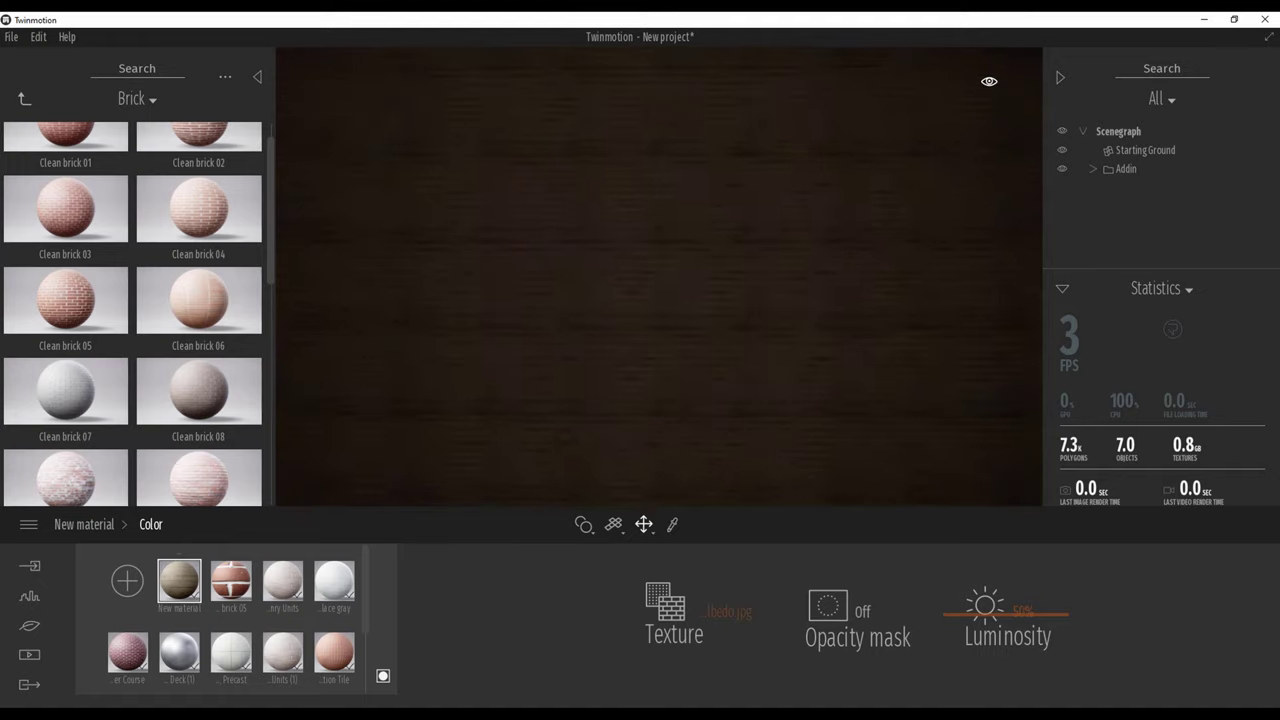
scroll(660, 290, down, 4)
scroll(660, 290, up, 1)
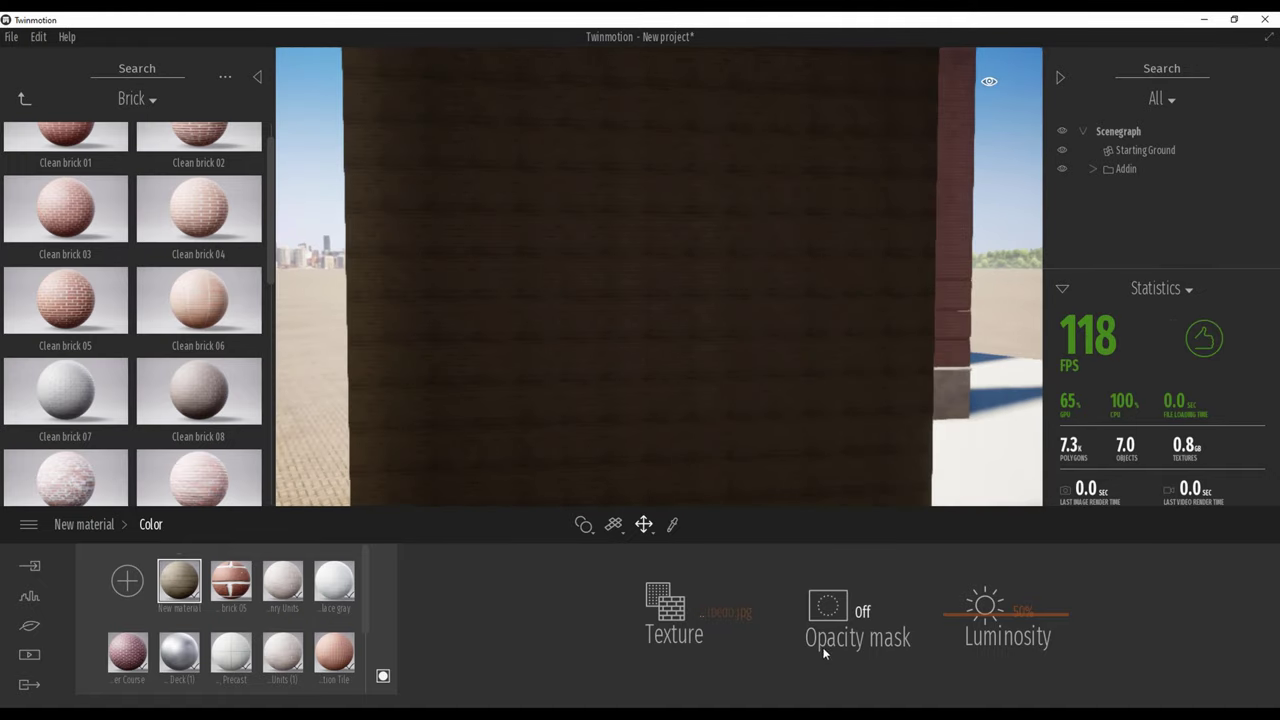
Try a scale of 10 on the new material, settle on 5, and inspect the planks along the wall.
click(98, 525)
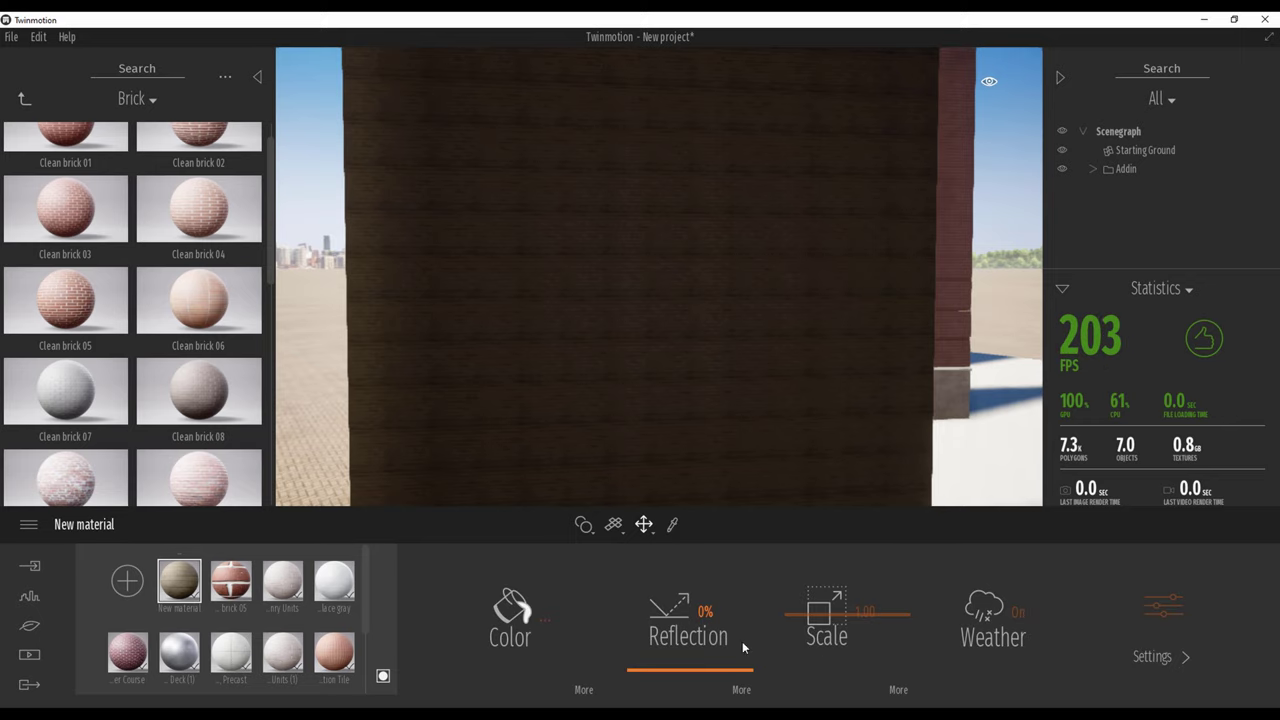
click(877, 610)
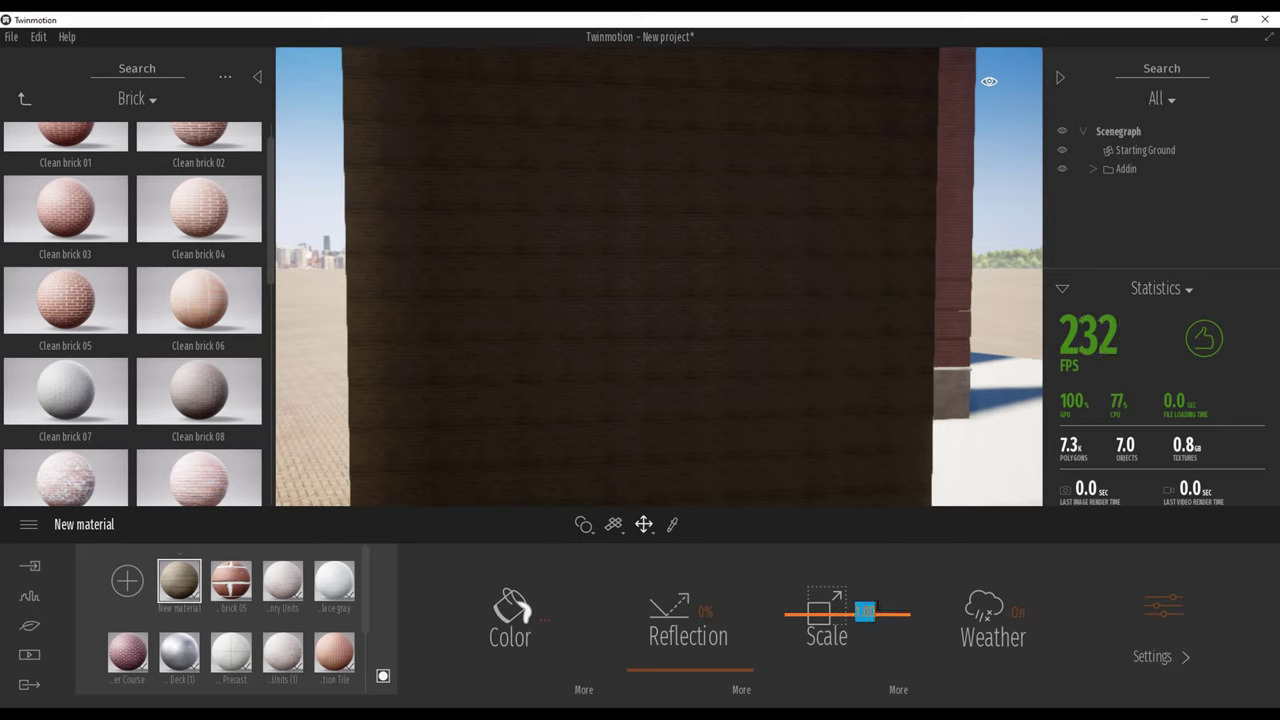
text(10)
key(Return)
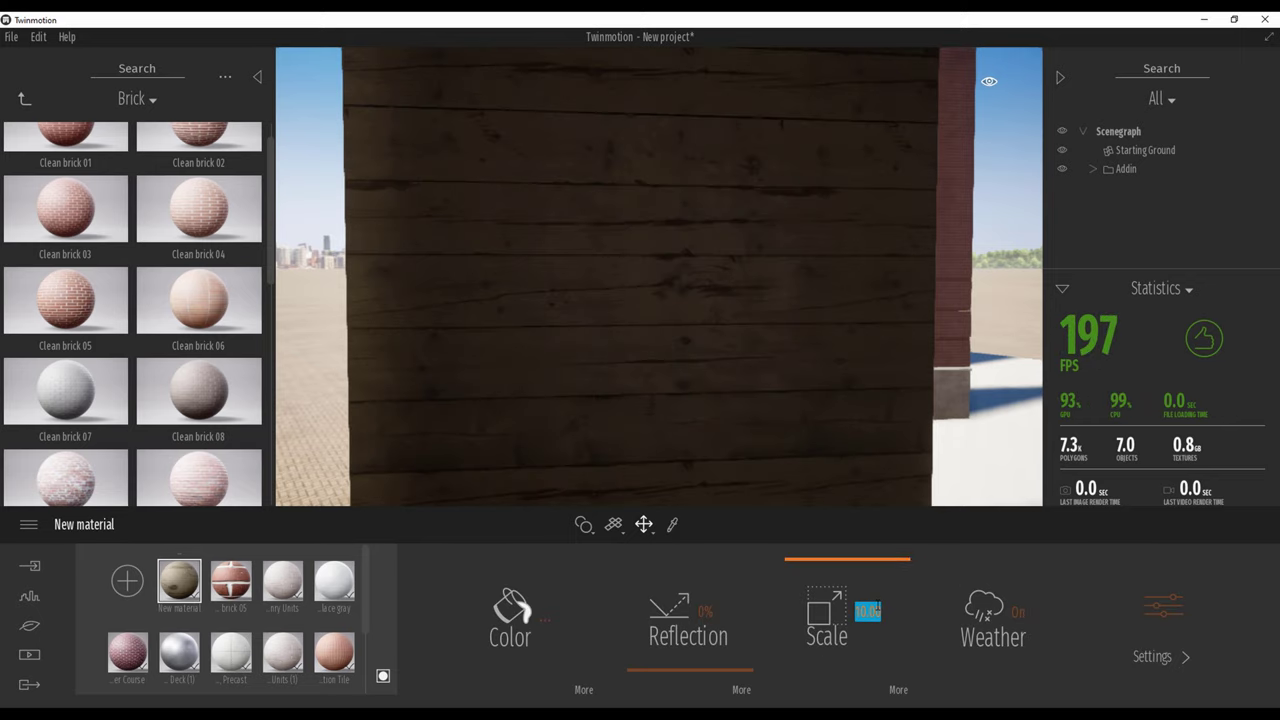
double_click(877, 609)
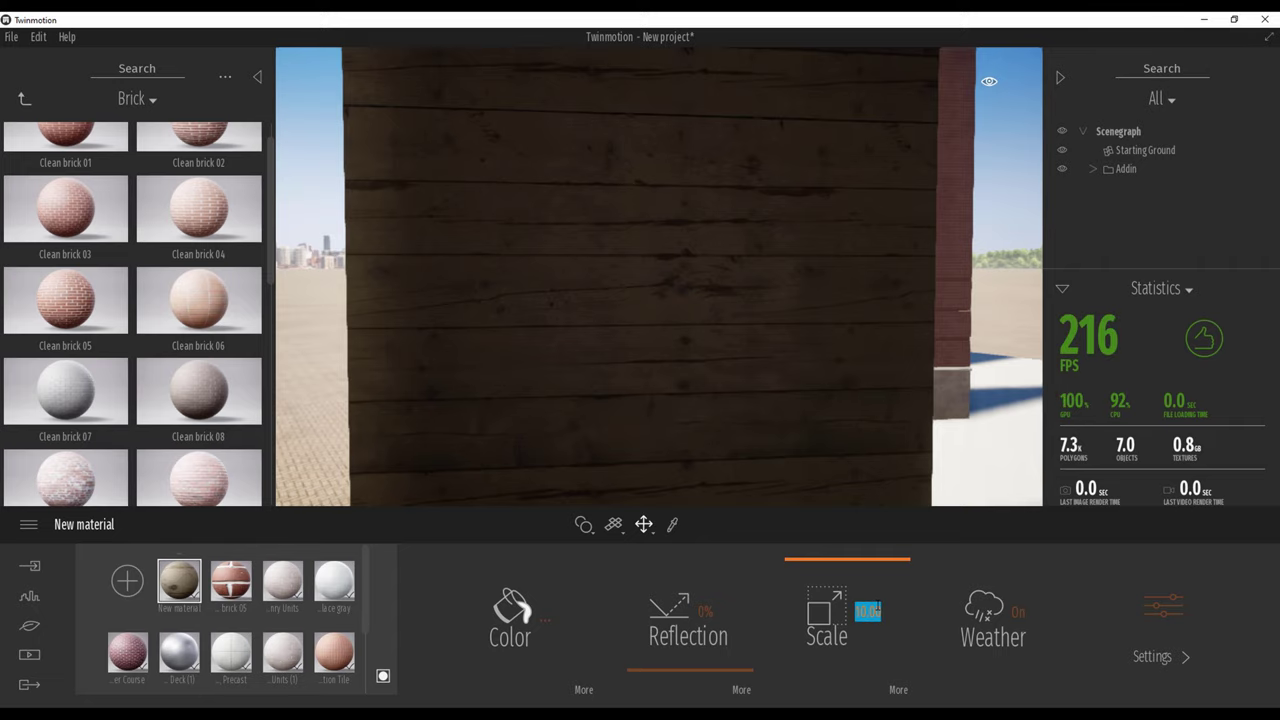
text(5)
key(Return)
right_drag(680, 300, 700, 280)
key(s)
key(Up)
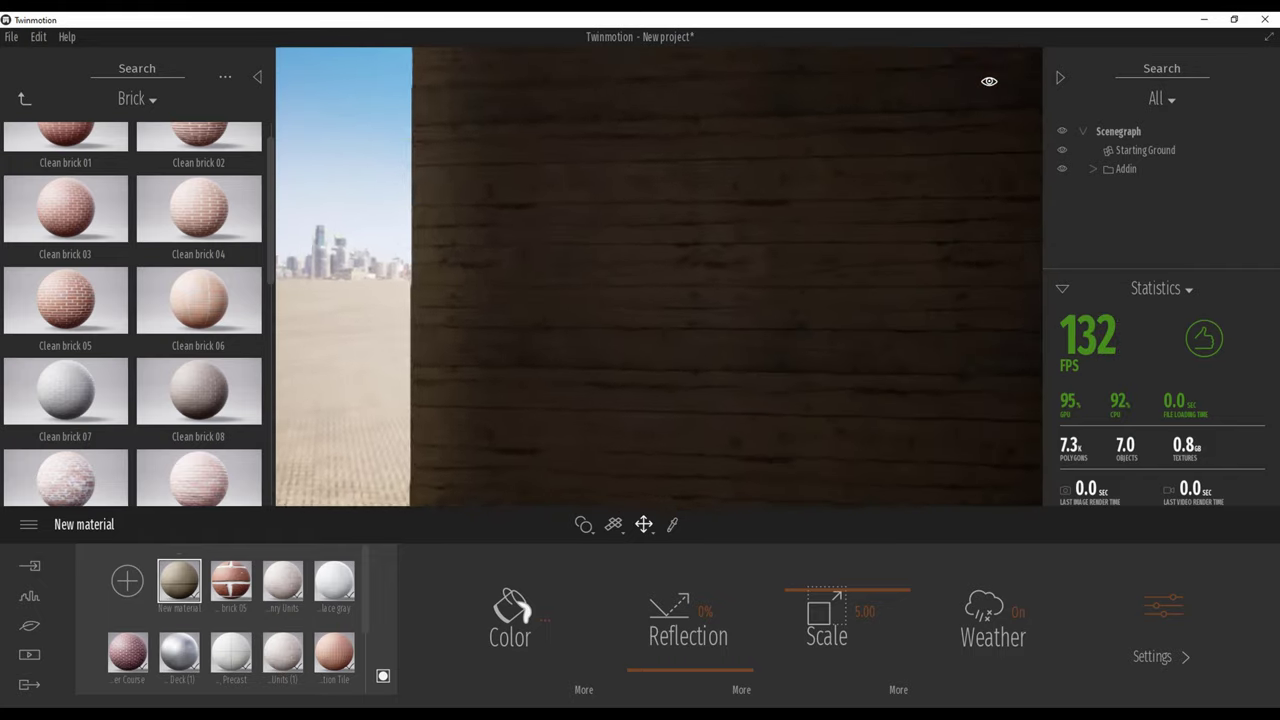
key(d)
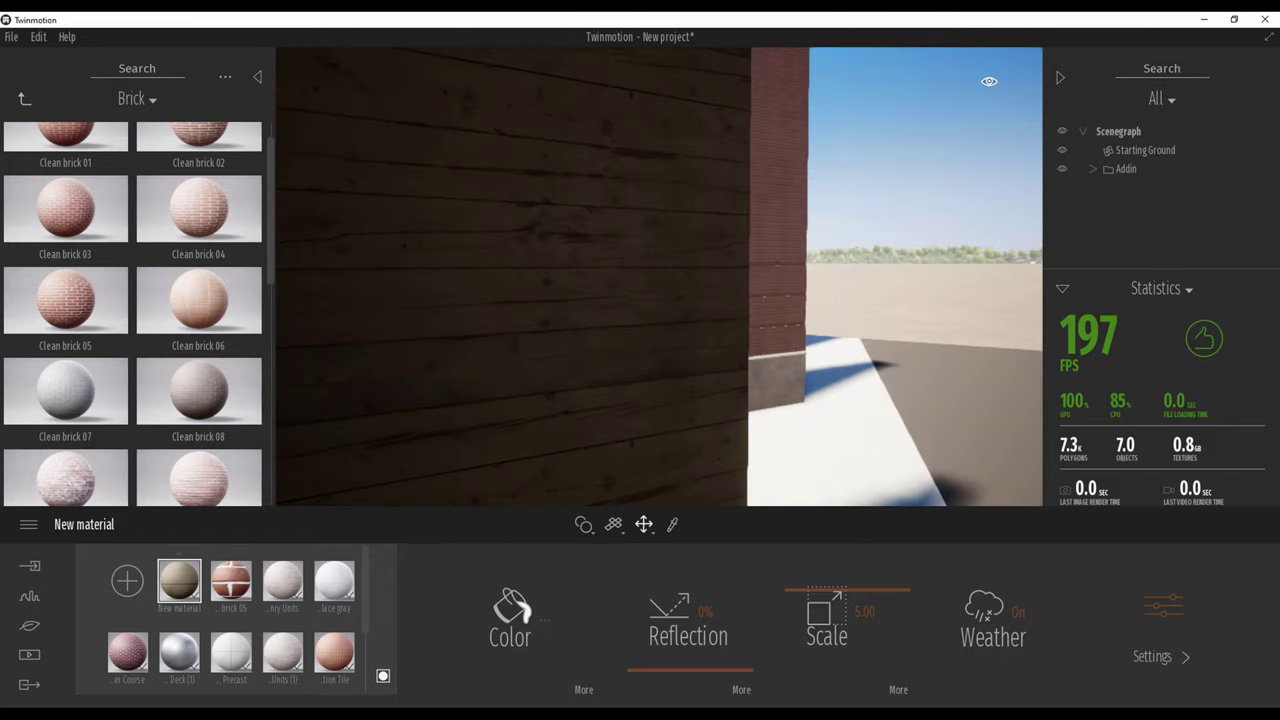
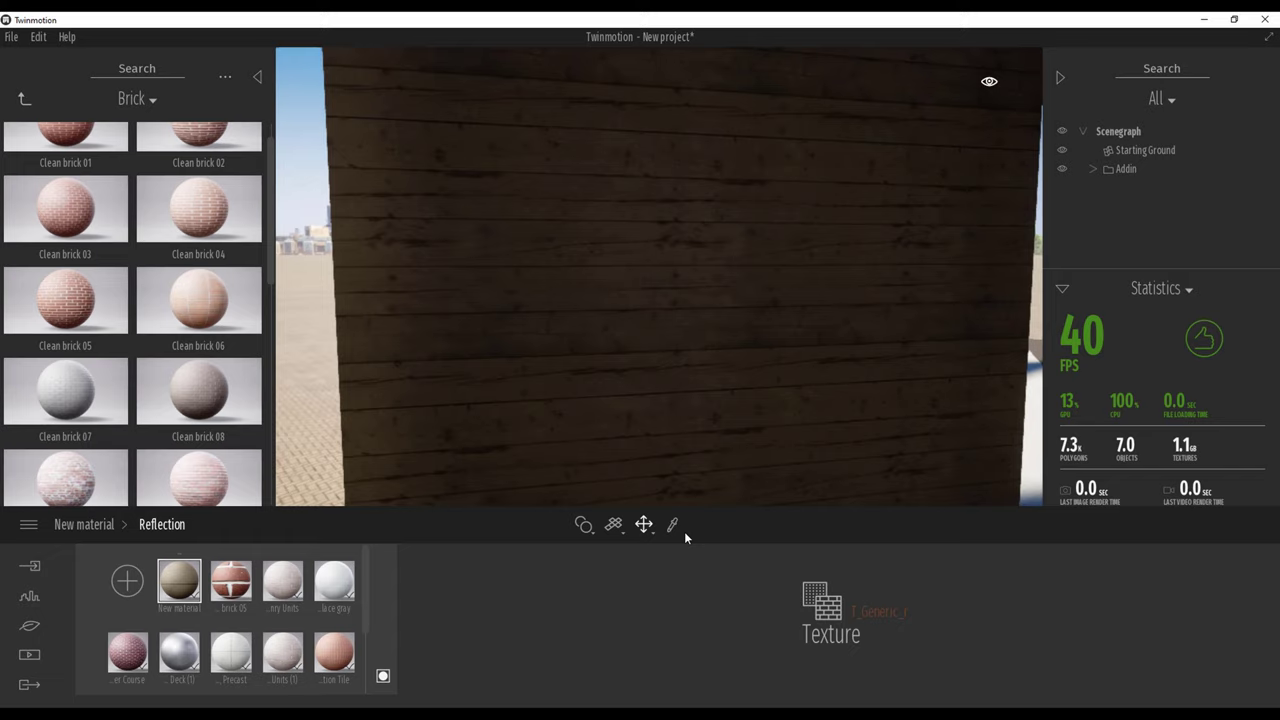
Set the scene's north offset to 42° so that the sun falls differently on the plank wall.
click(96, 527)
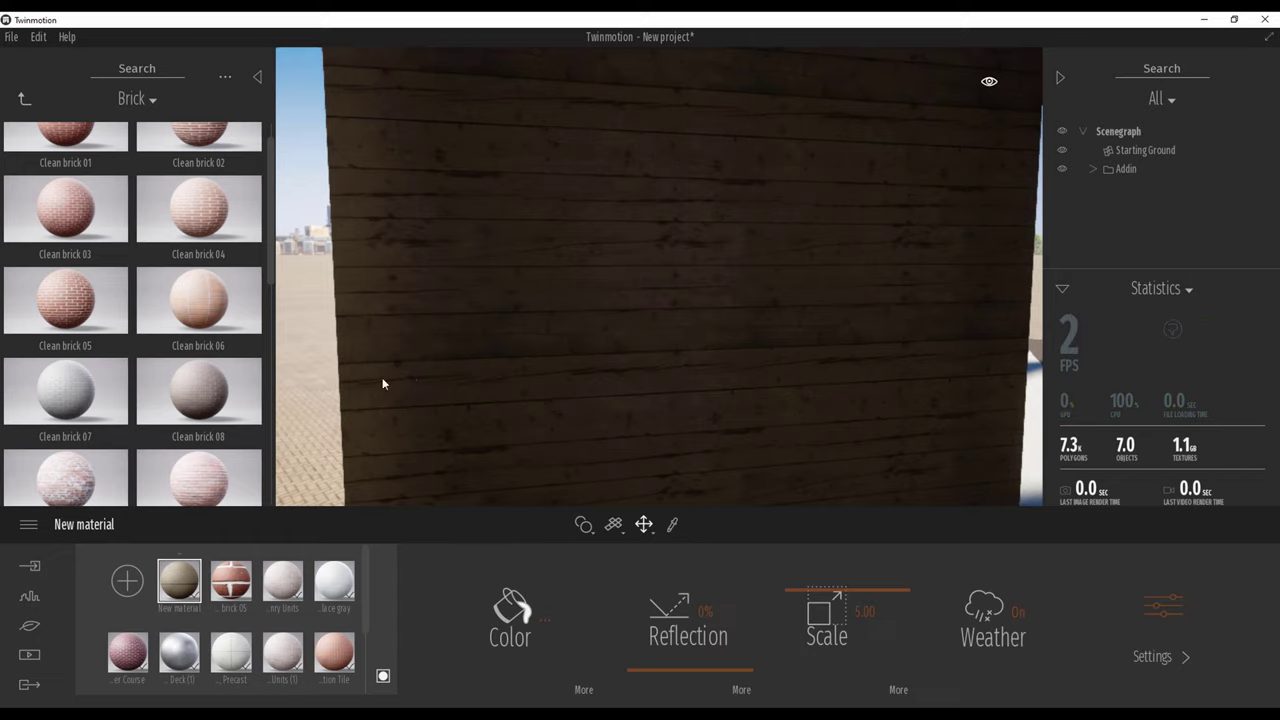
right_drag(383, 381, 520, 341)
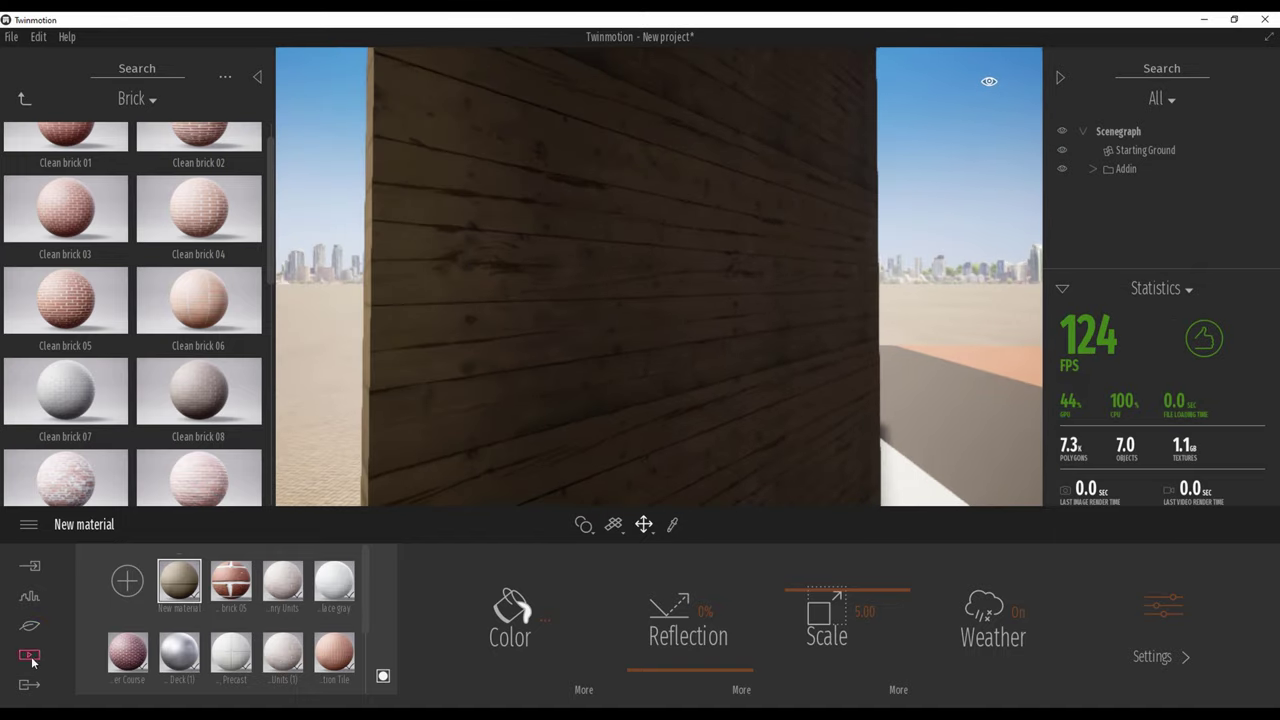
click(29, 625)
click(345, 610)
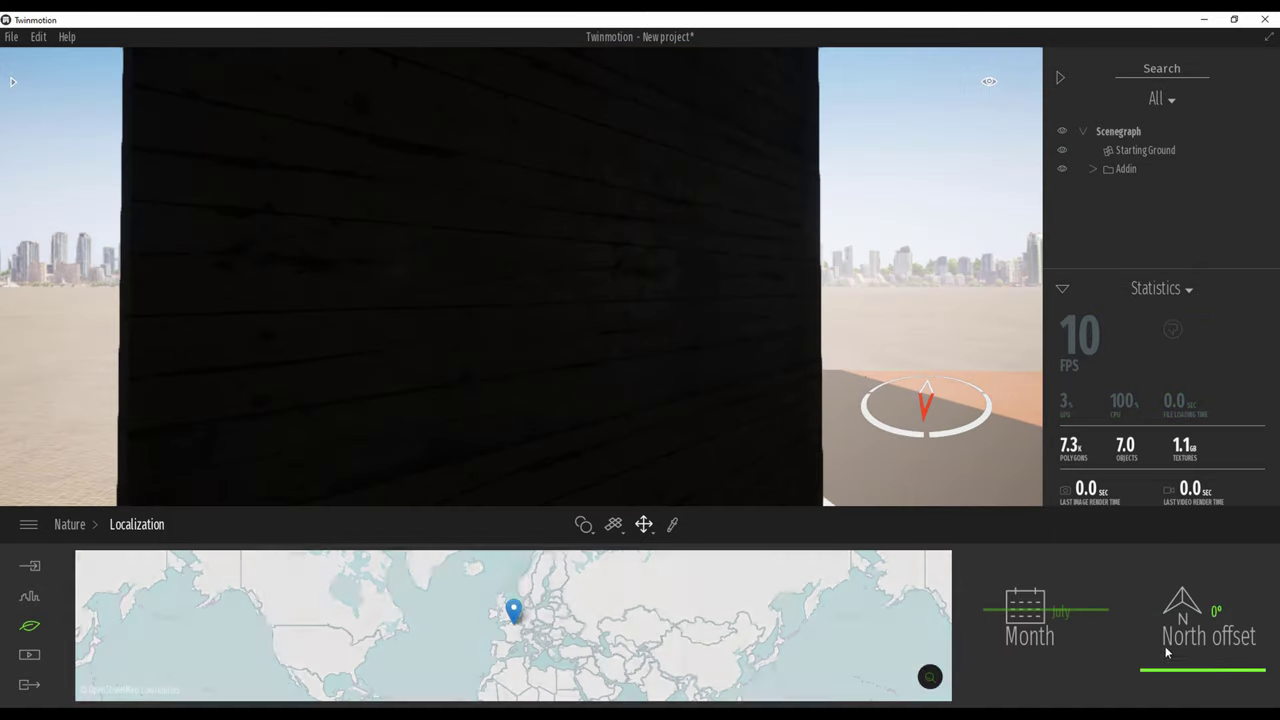
click(1180, 656)
drag(1180, 656, 1190, 660)
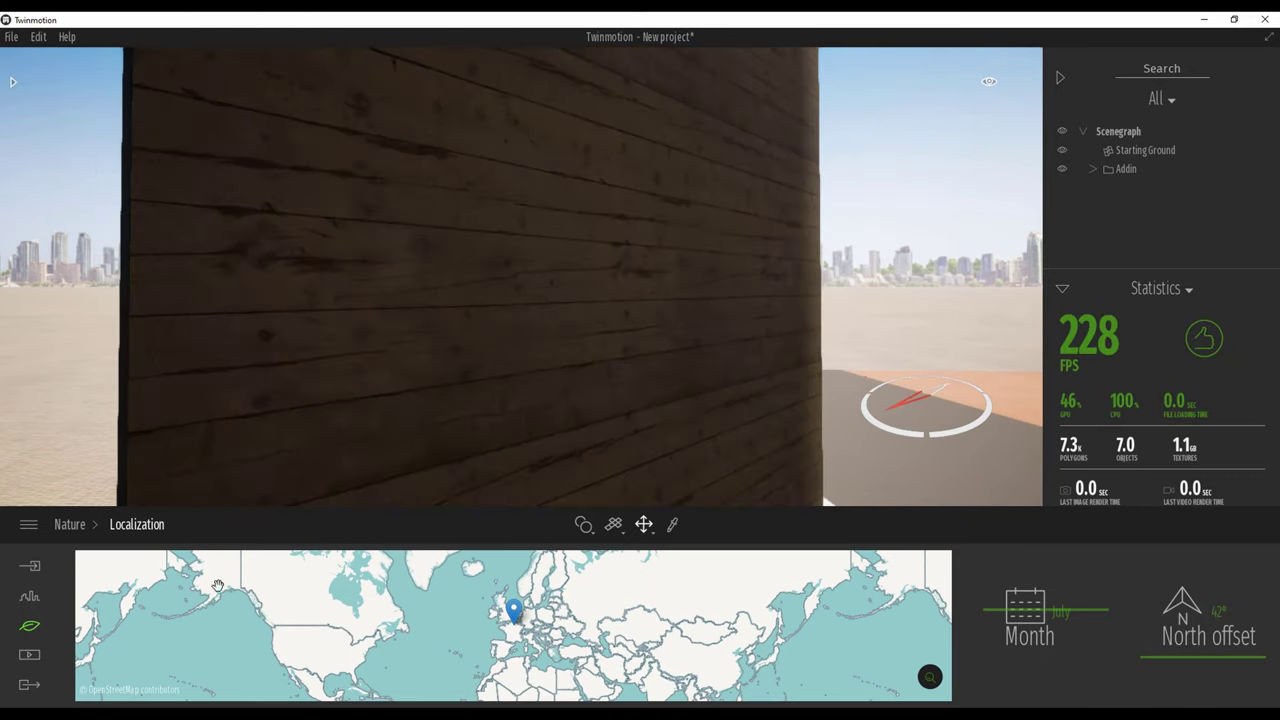
Place an IES 01 light from the library on the face of the plank wall and frame it in the view.
click(14, 84)
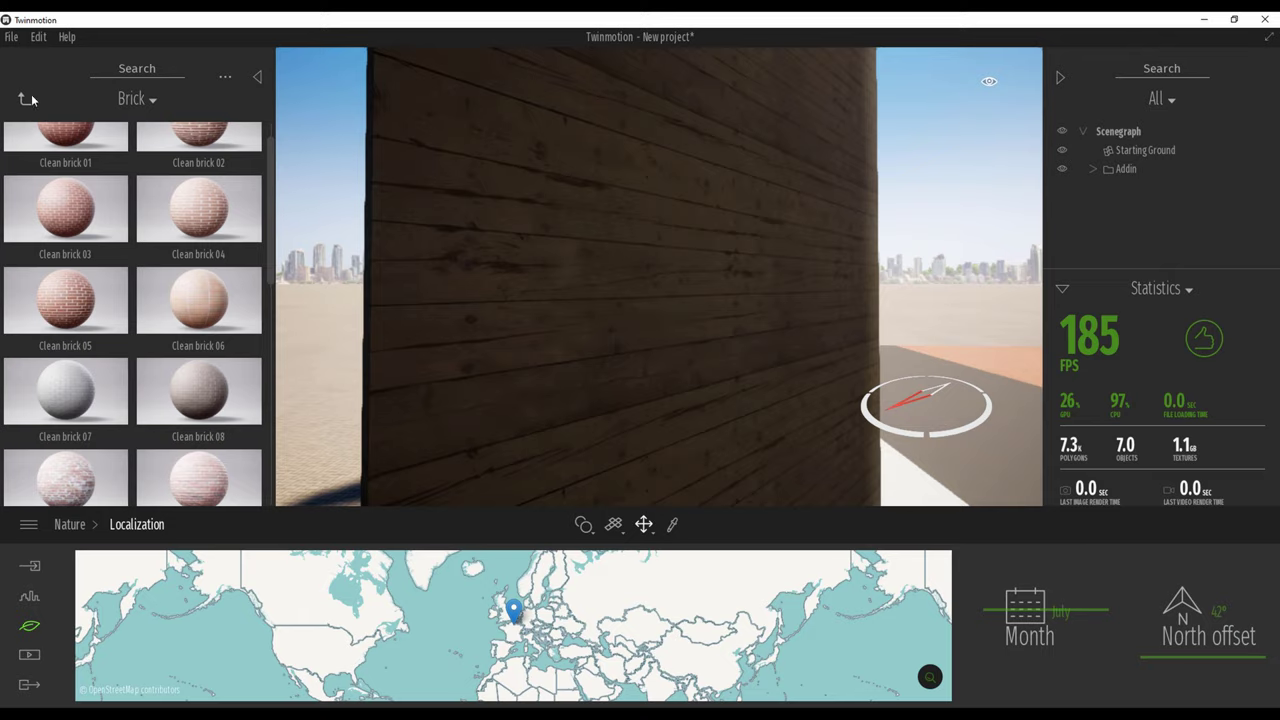
click(25, 97)
click(25, 97)
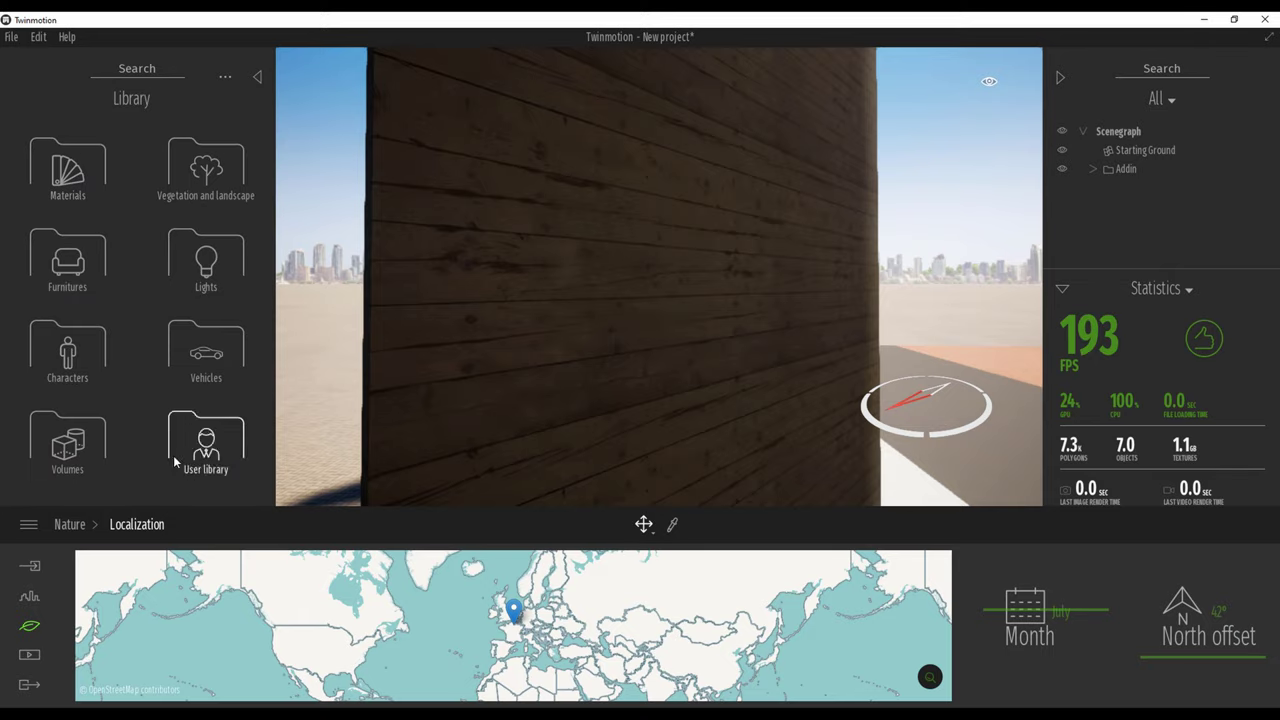
click(204, 254)
drag(246, 271, 708, 106)
right_drag(708, 222, 590, 110)
key(s)
right_drag(600, 260, 590, 355)
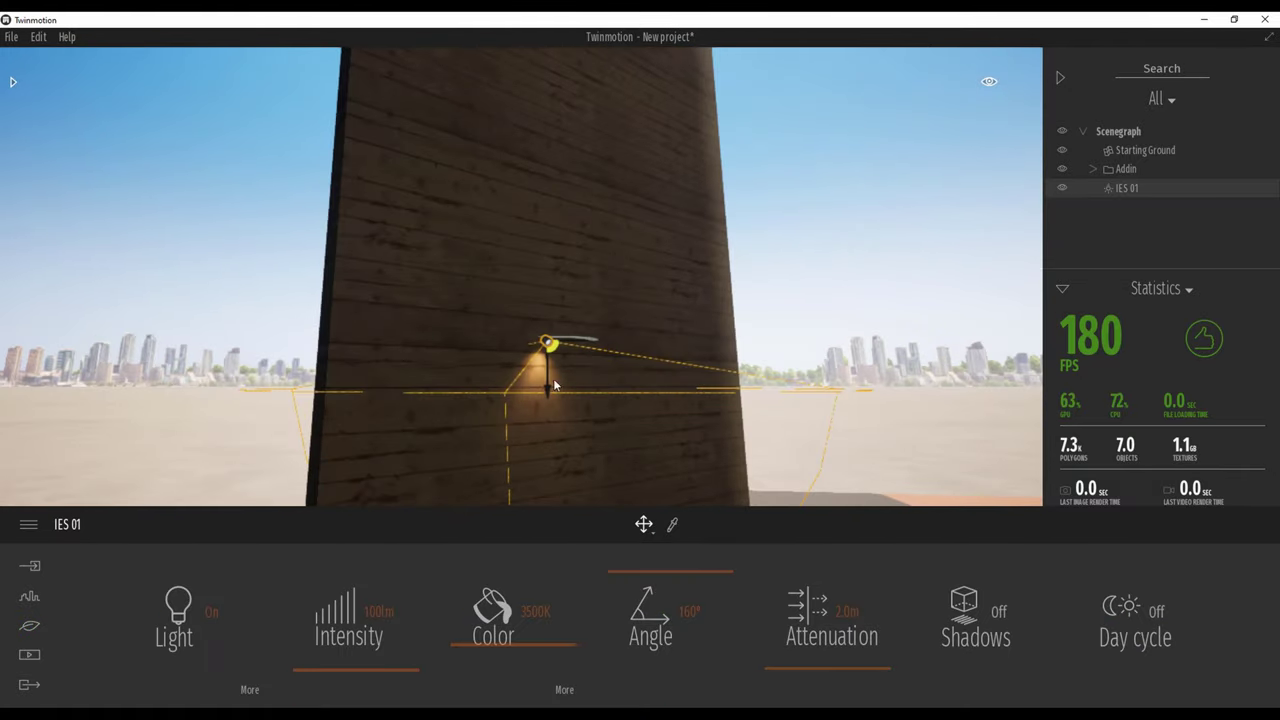
Set the IES 01 light's intensity to 900 lm and inspect the lit planks up close.
click(564, 374)
click(547, 342)
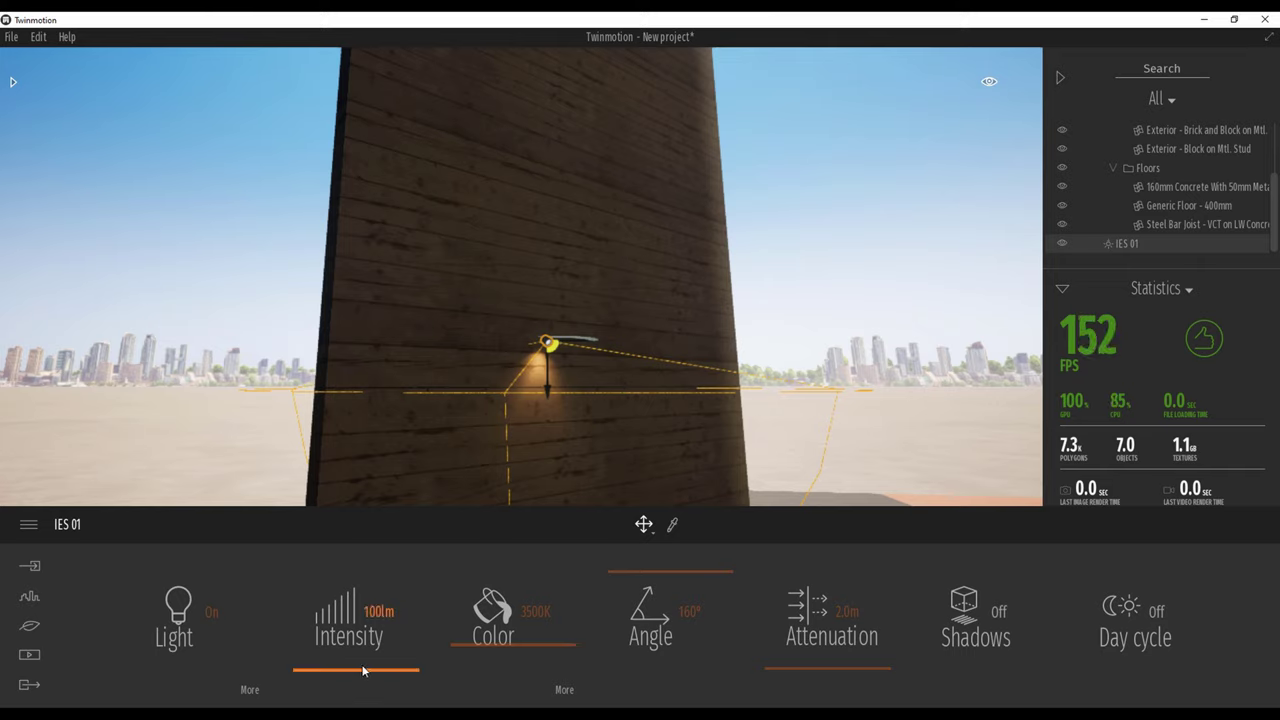
mouse_move(363, 671)
mouse_down()
mouse_move(368, 648)
mouse_move(373, 671)
mouse_up()
click(380, 609)
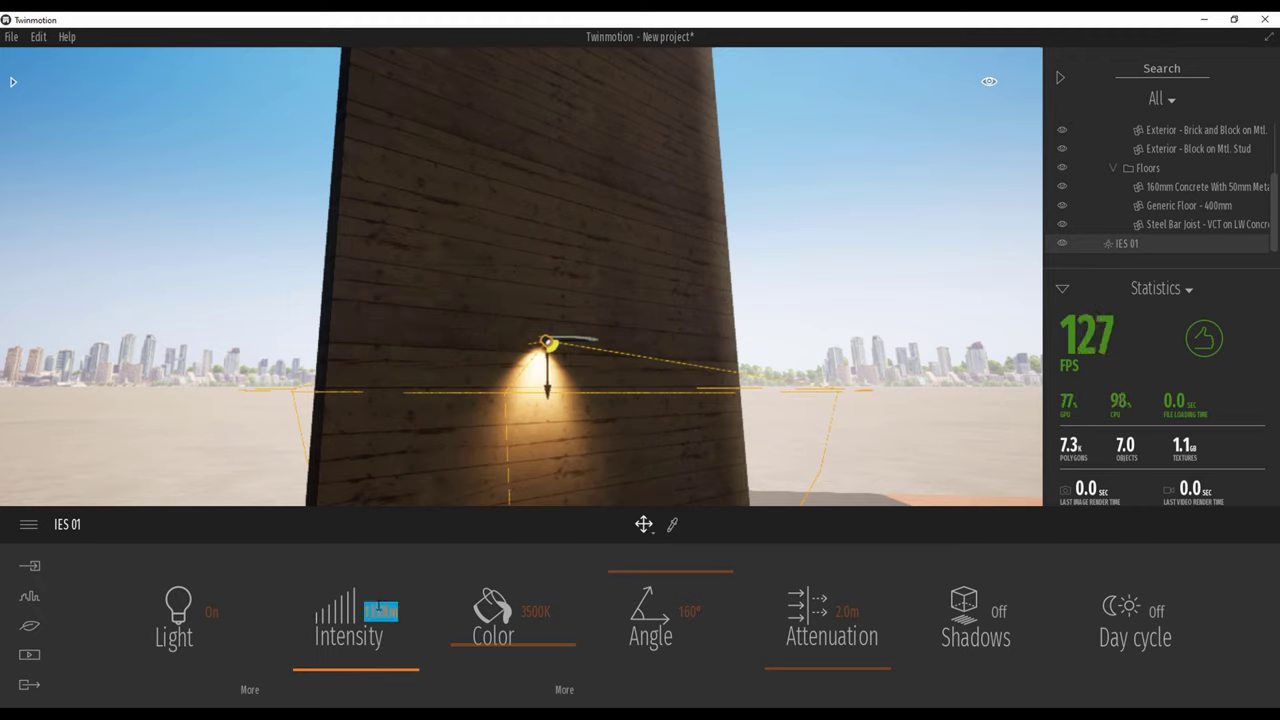
text(900)
key(Return)
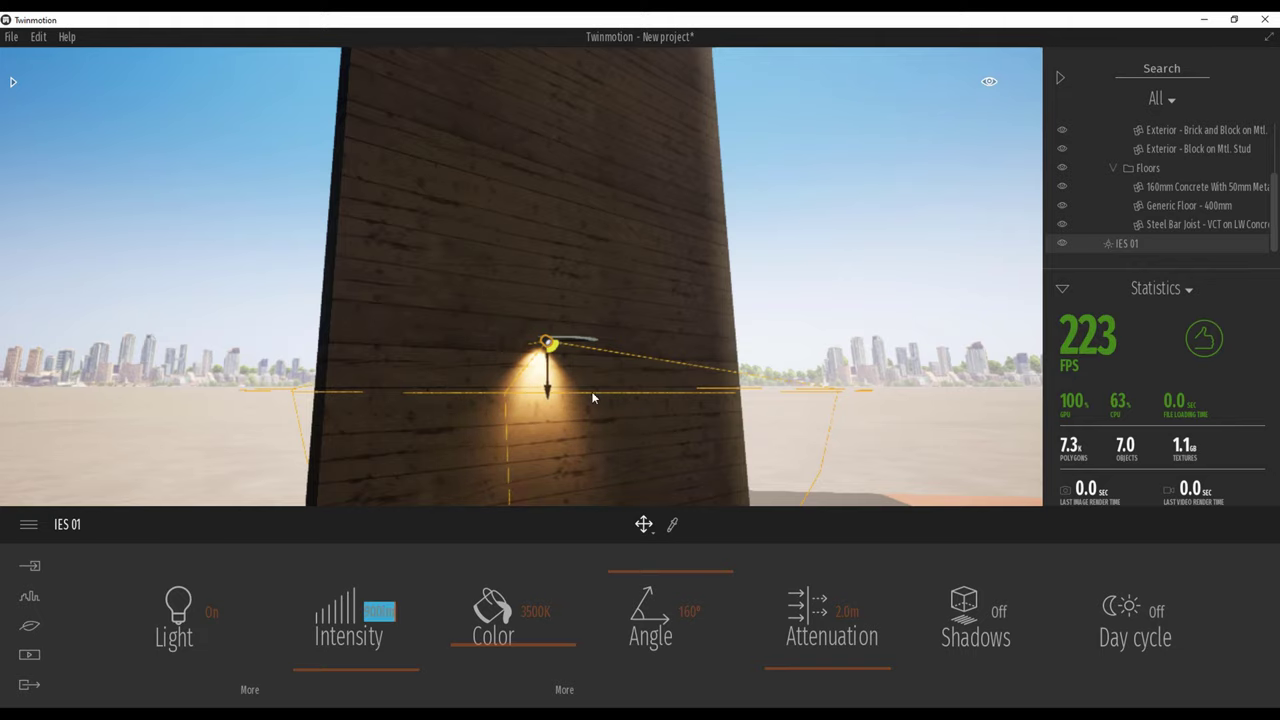
right_drag(592, 398, 684, 400)
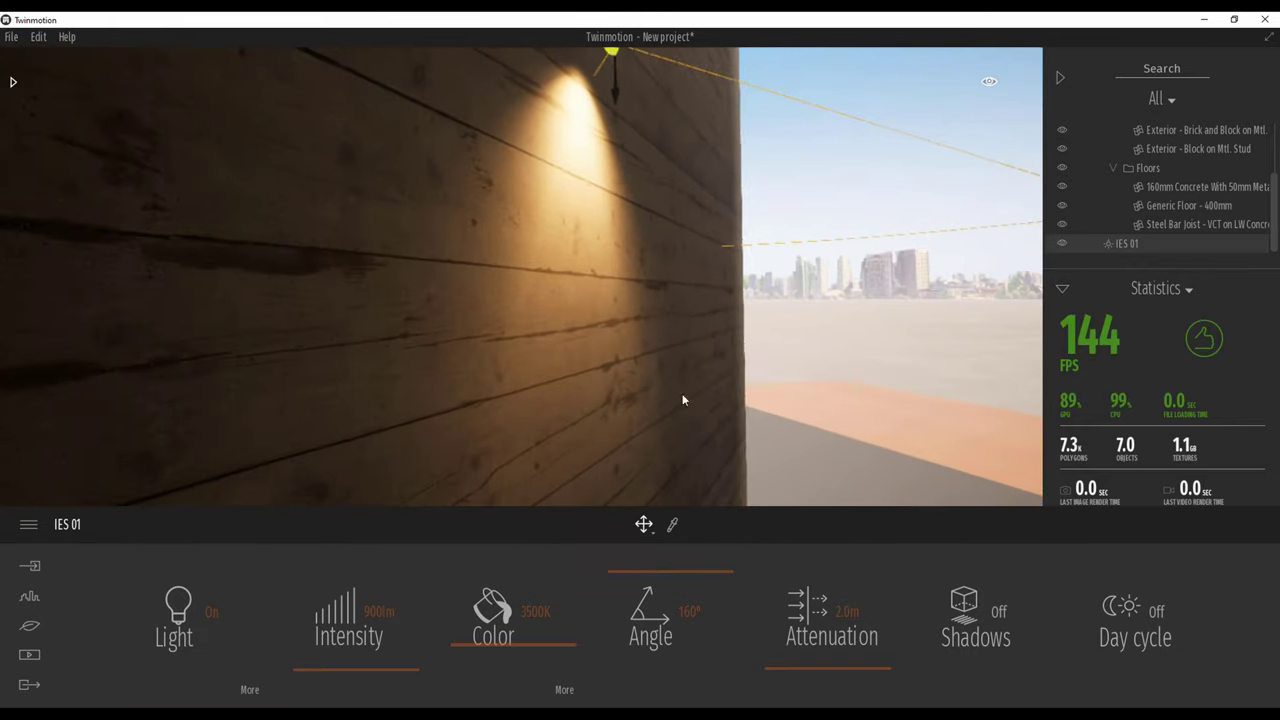
Sample the plank wall's material and set its reflection to 25%.
click(851, 346)
click(531, 397)
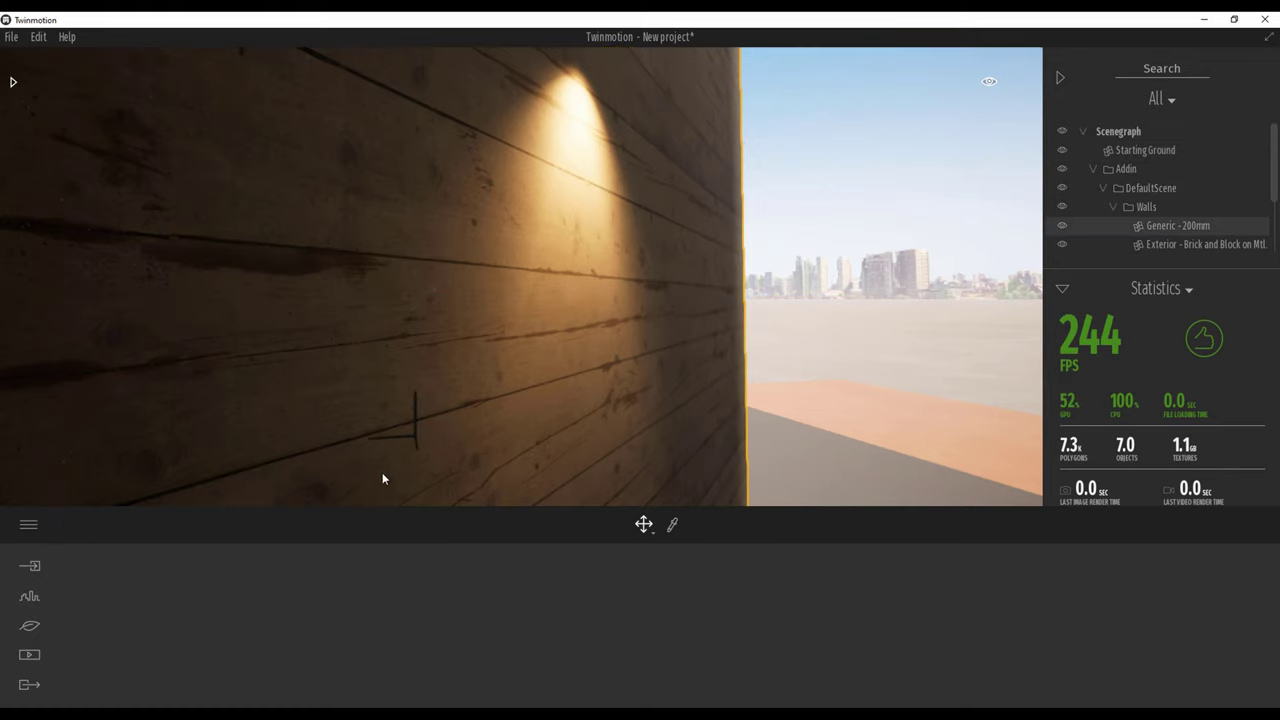
click(672, 525)
click(472, 448)
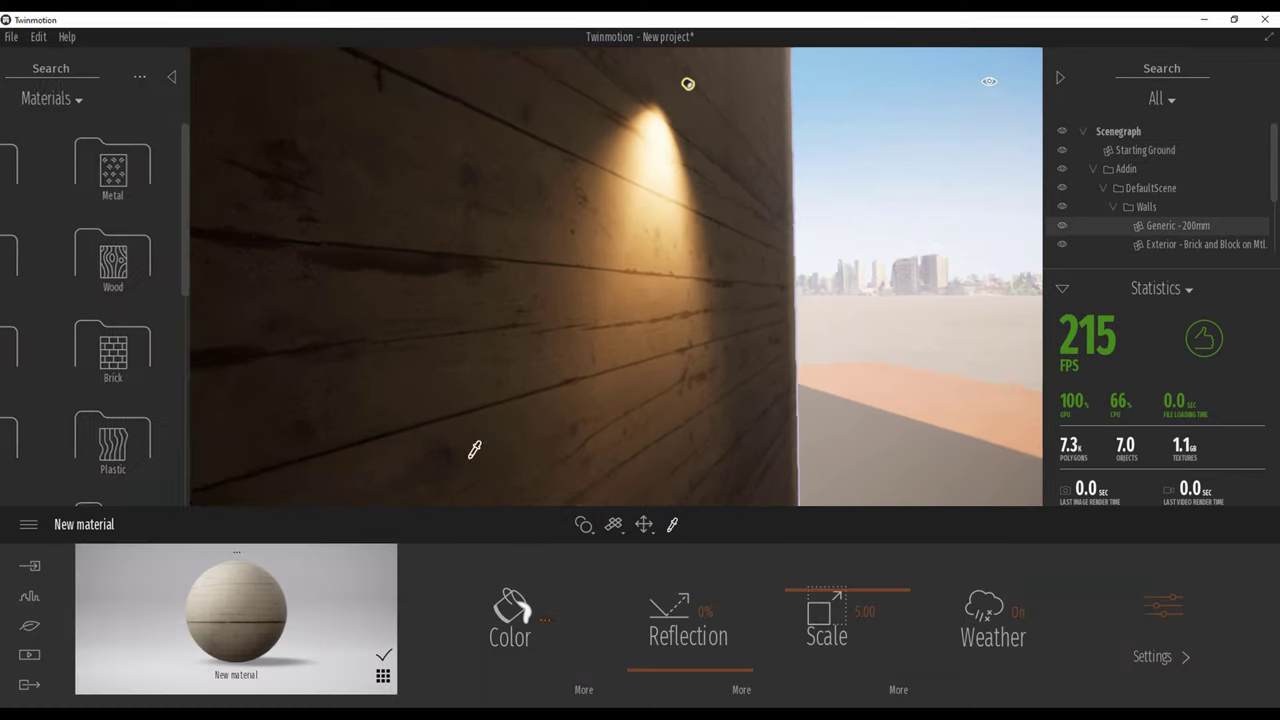
click(706, 611)
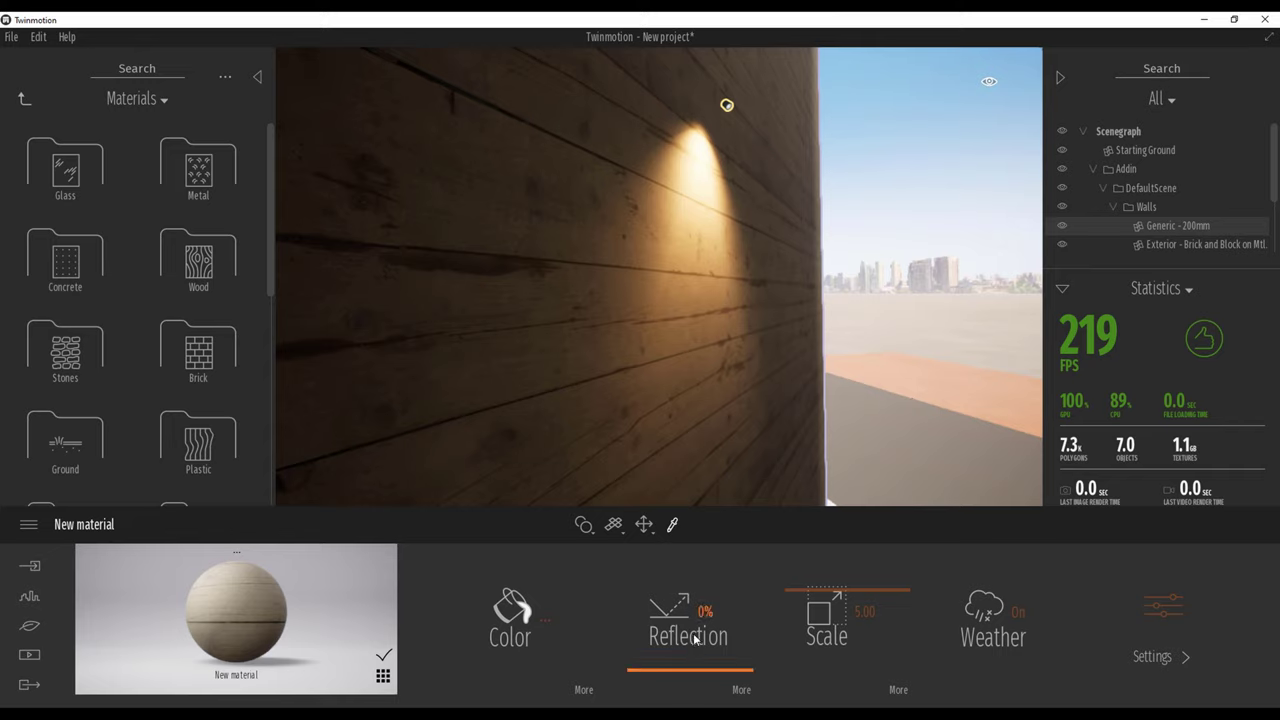
text(1)
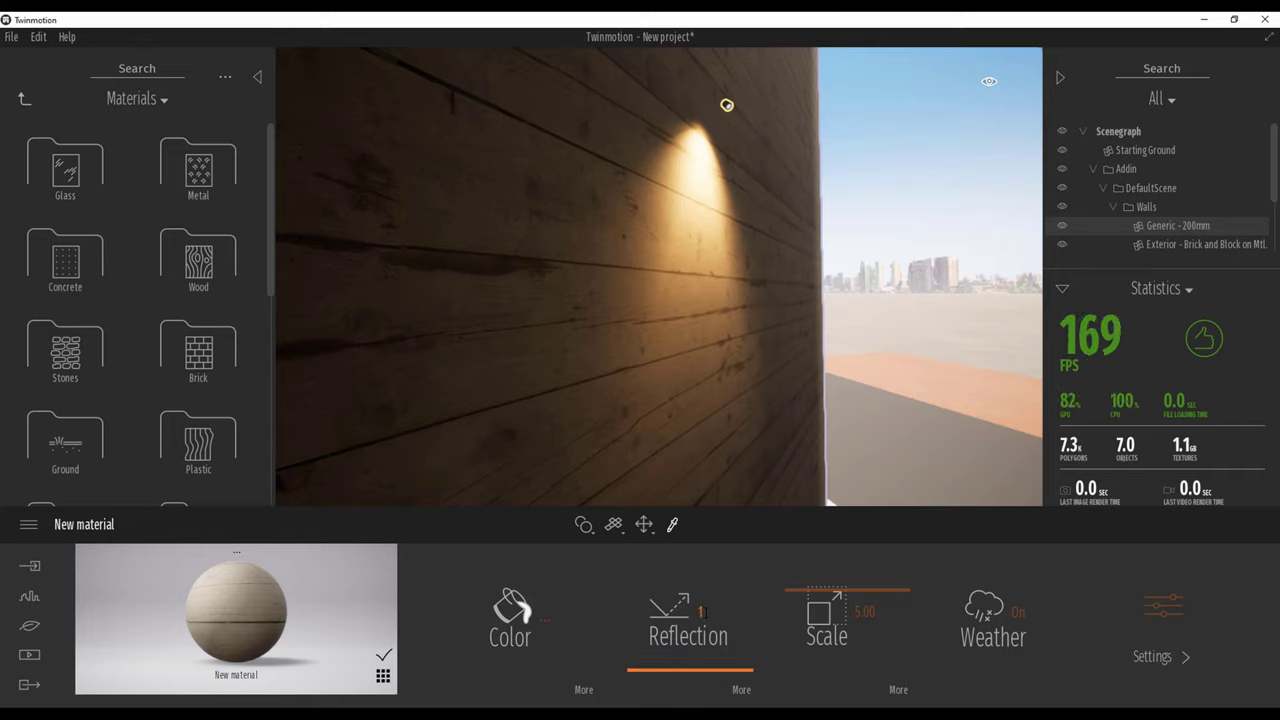
text(5)
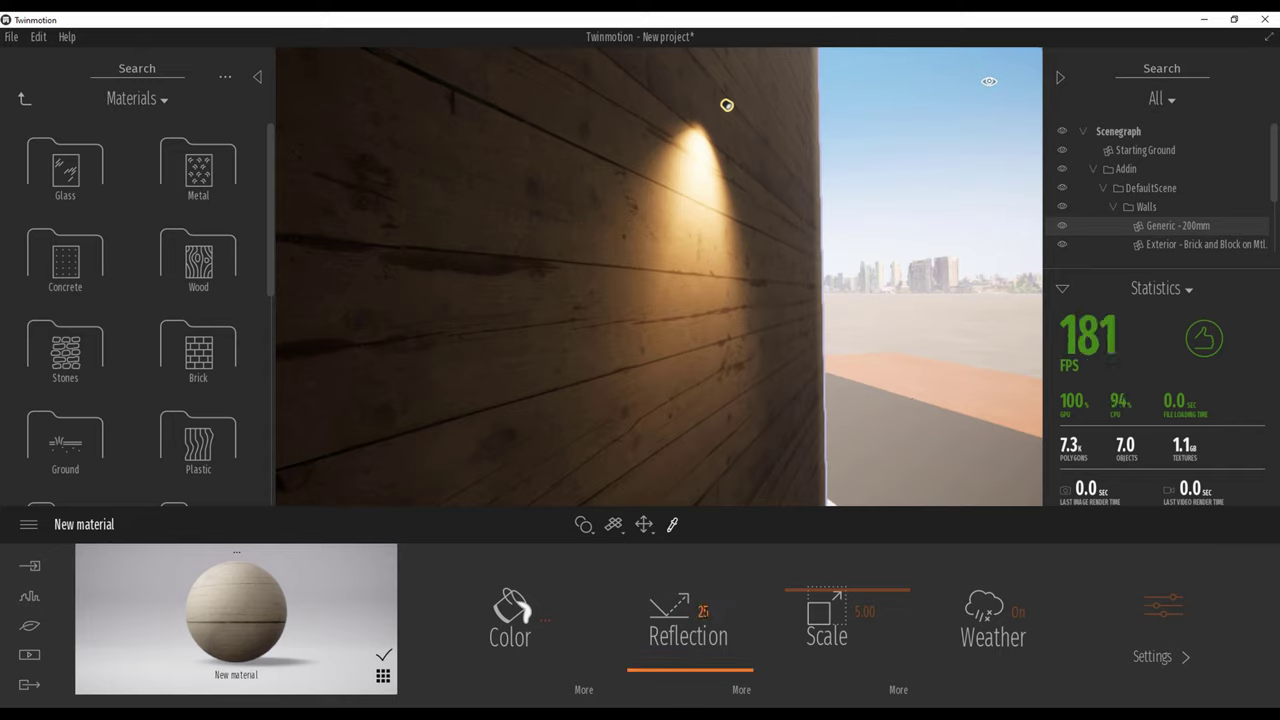
key(Return)
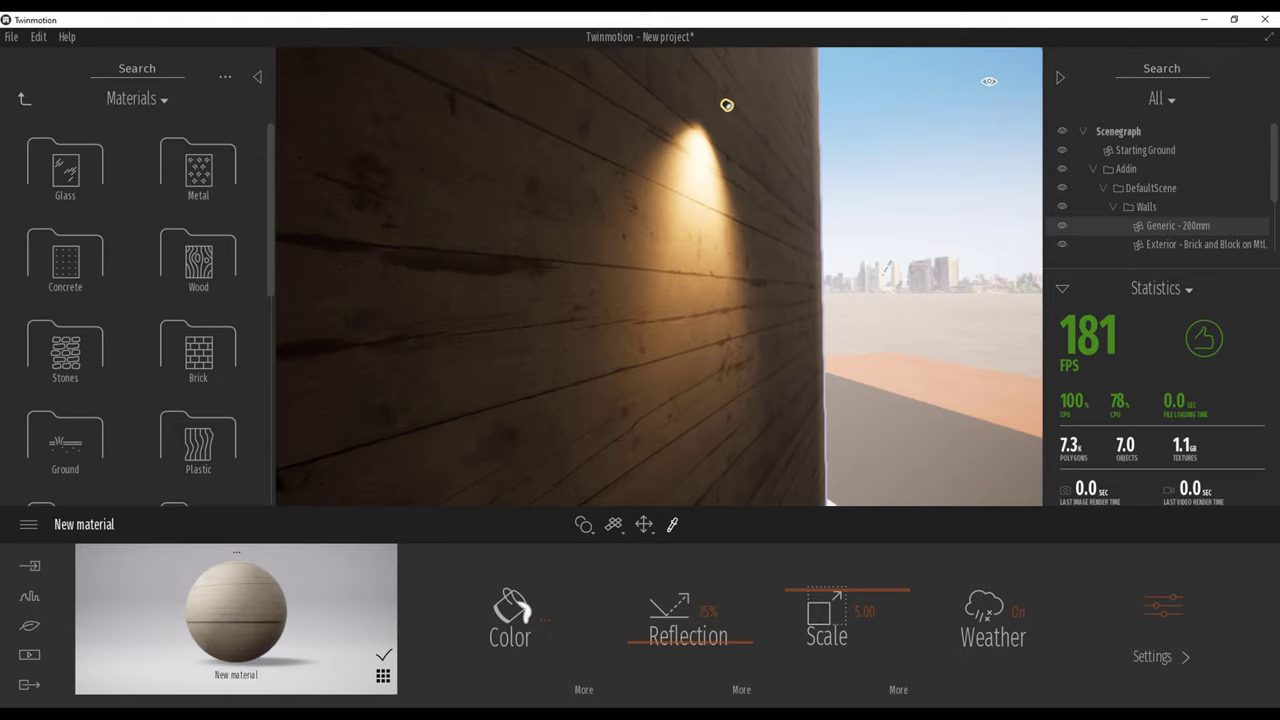
Replace the material's reflection texture with tbykeacs_8K_Roughness and inspect the sheen on the wall from below.
click(740, 692)
click(874, 640)
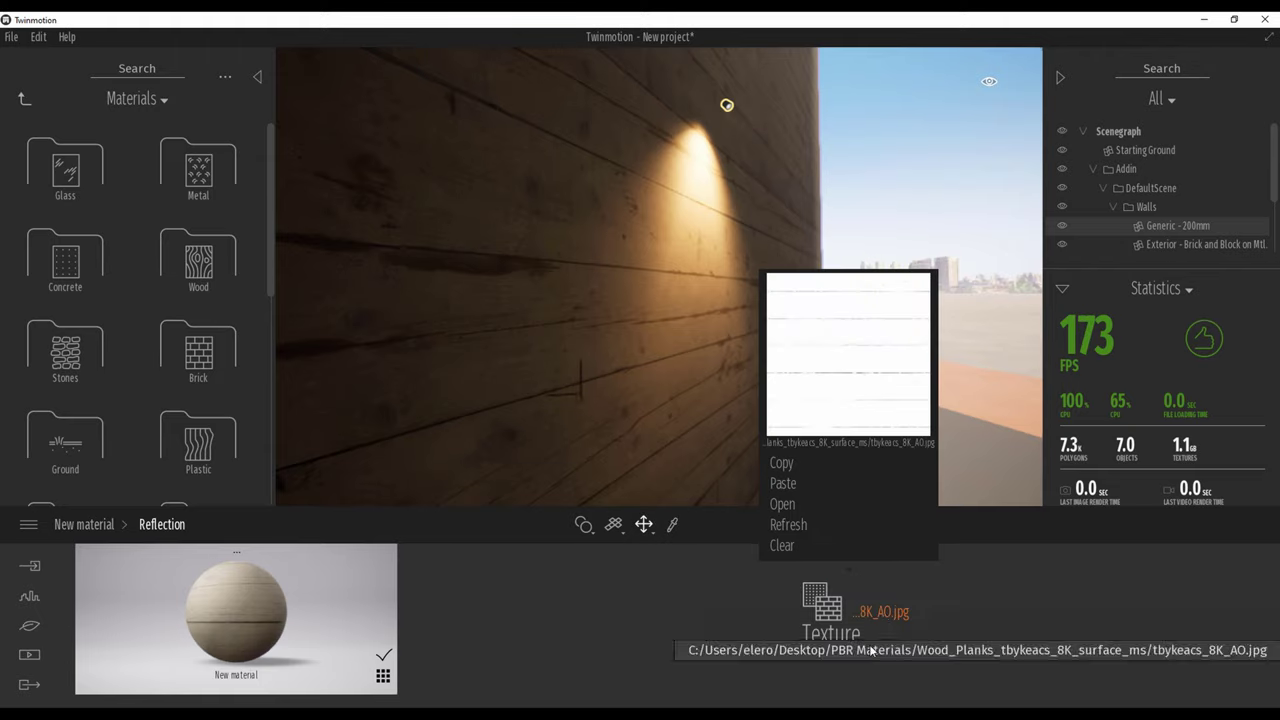
click(782, 504)
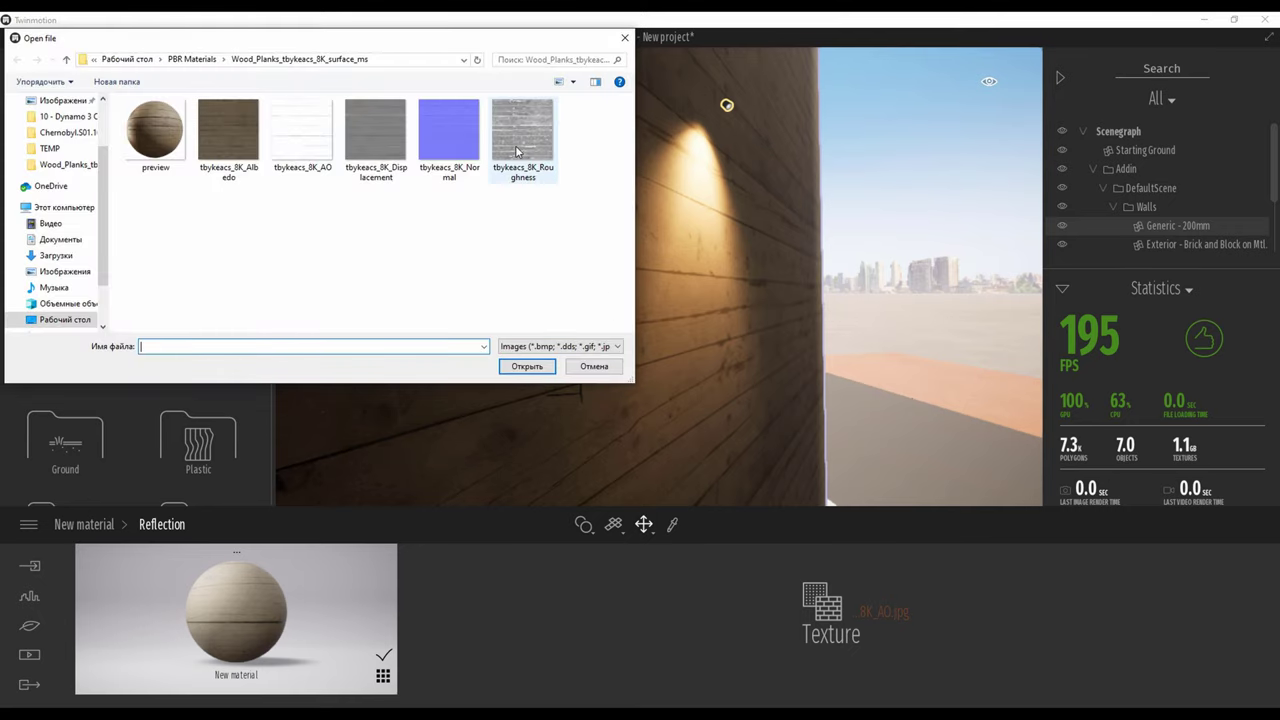
click(517, 150)
click(527, 366)
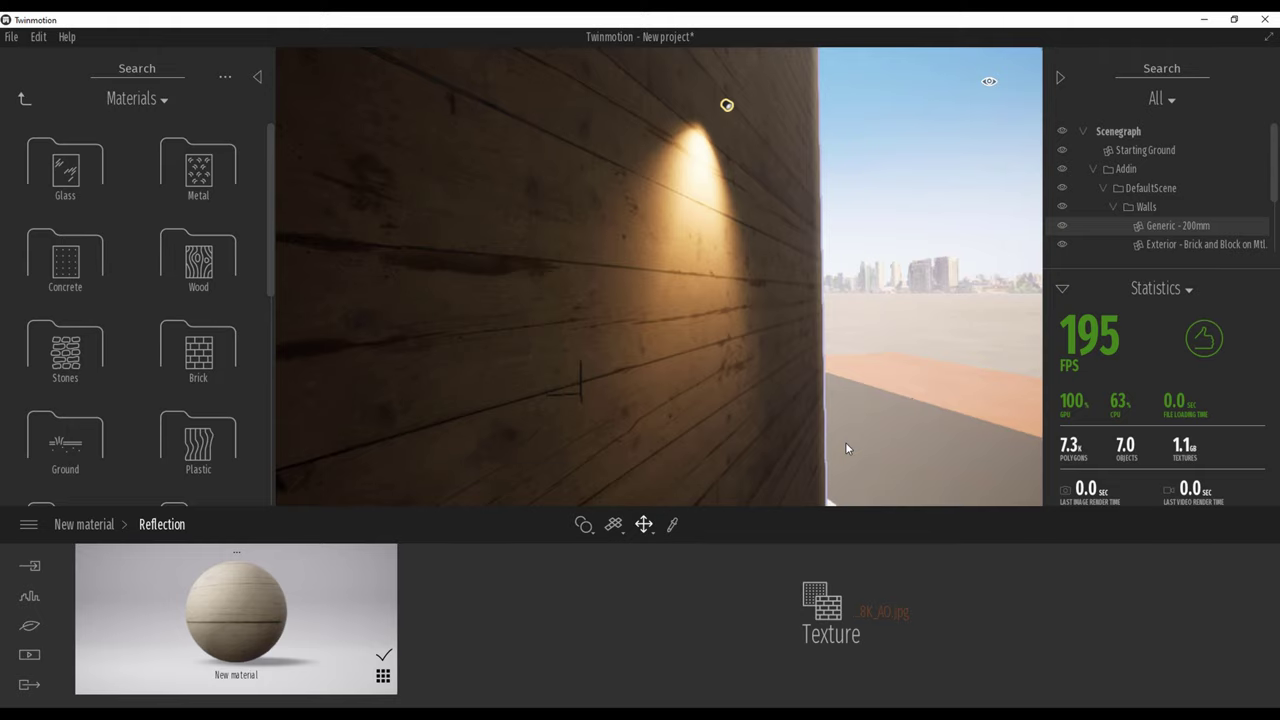
key(Escape)
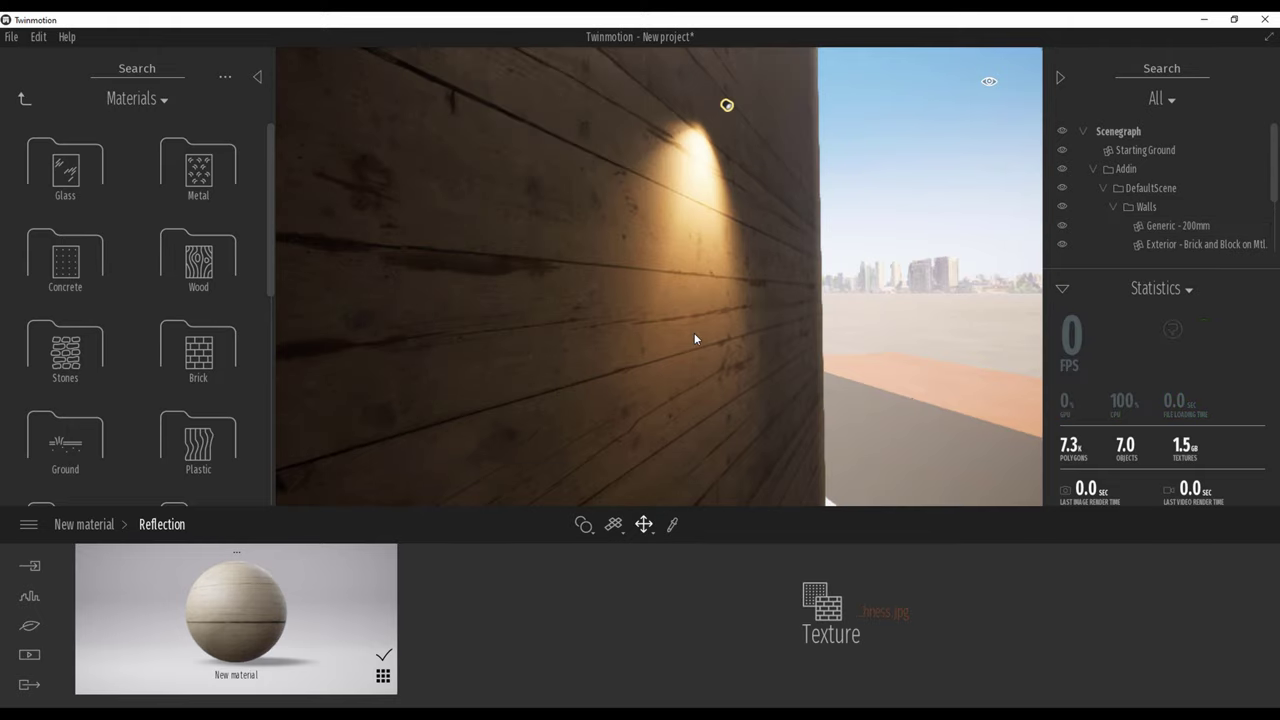
right_drag(694, 338, 692, 92)
Try a reflection of 50% on the plank material, then lower it to 30%.
click(91, 525)
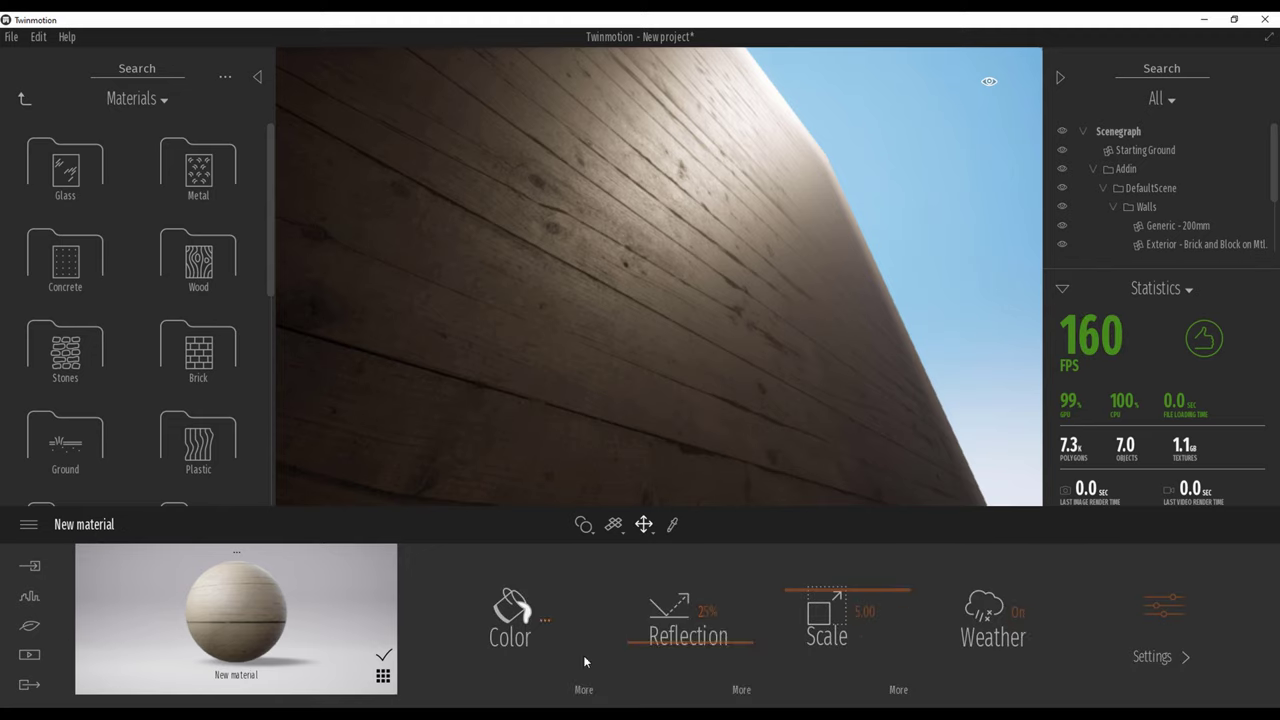
text(50)
key(Return)
click(718, 611)
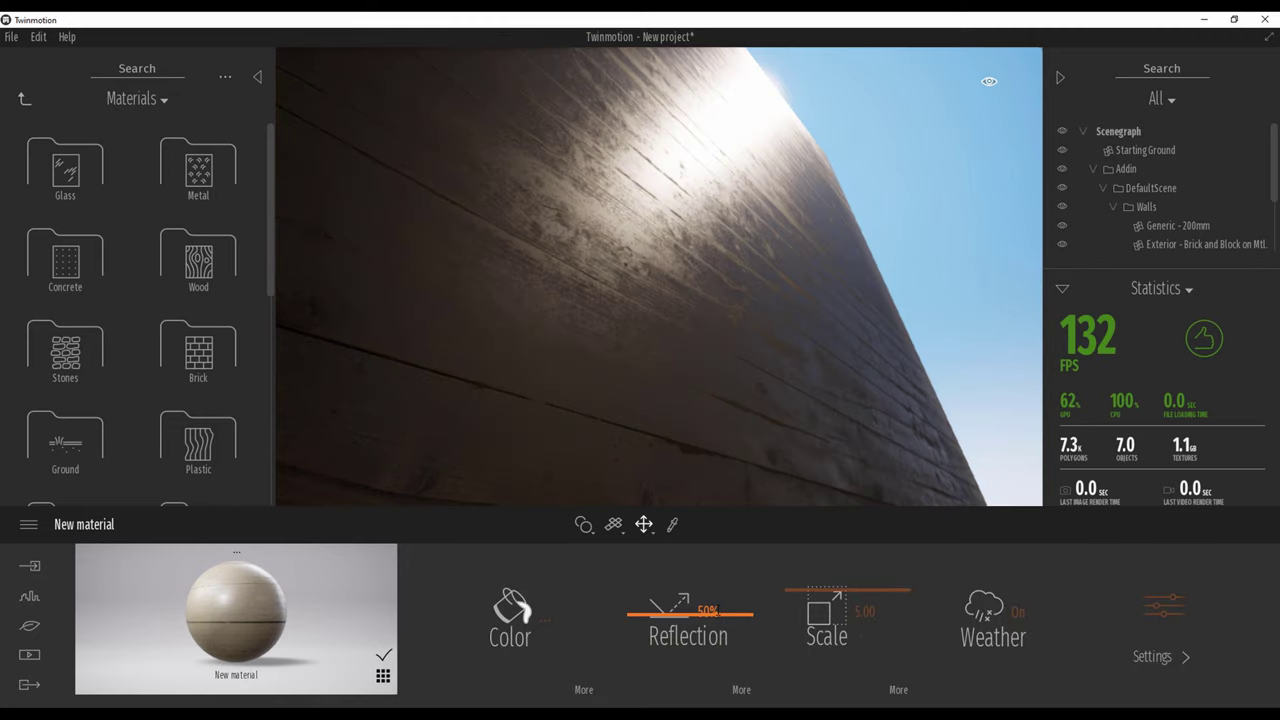
drag(719, 611, 624, 603)
text(10)
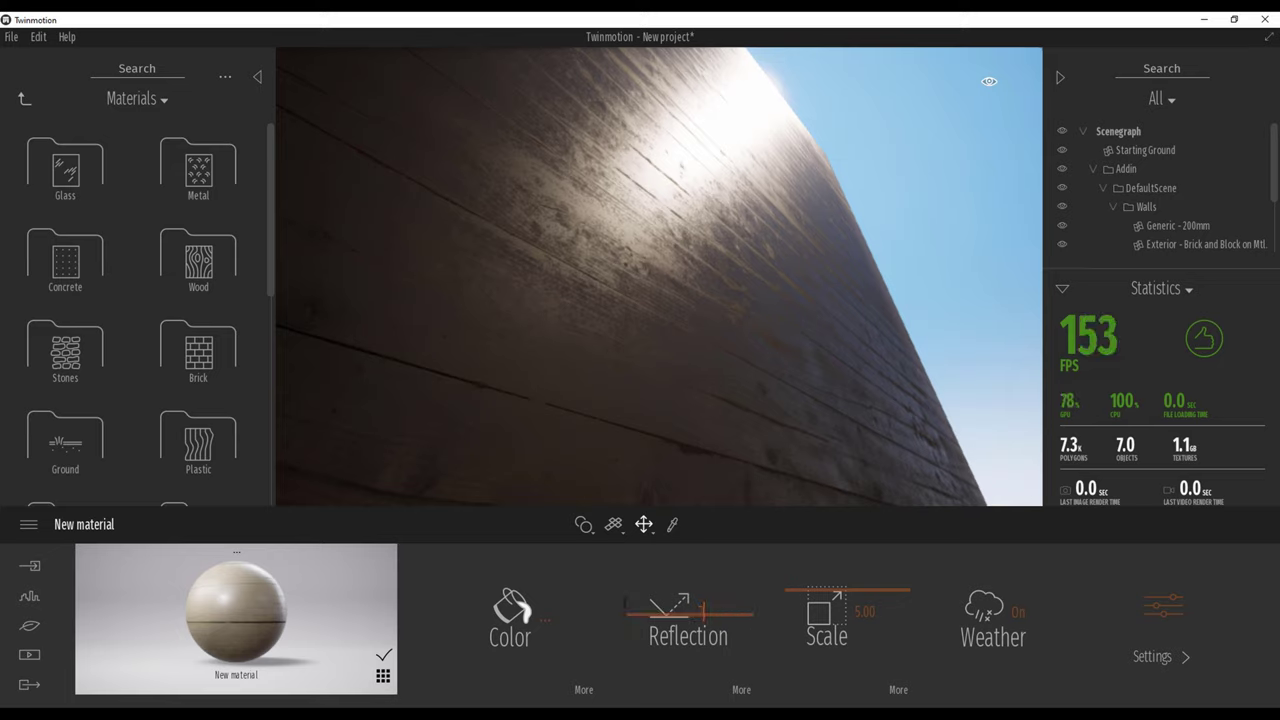
key(Return)
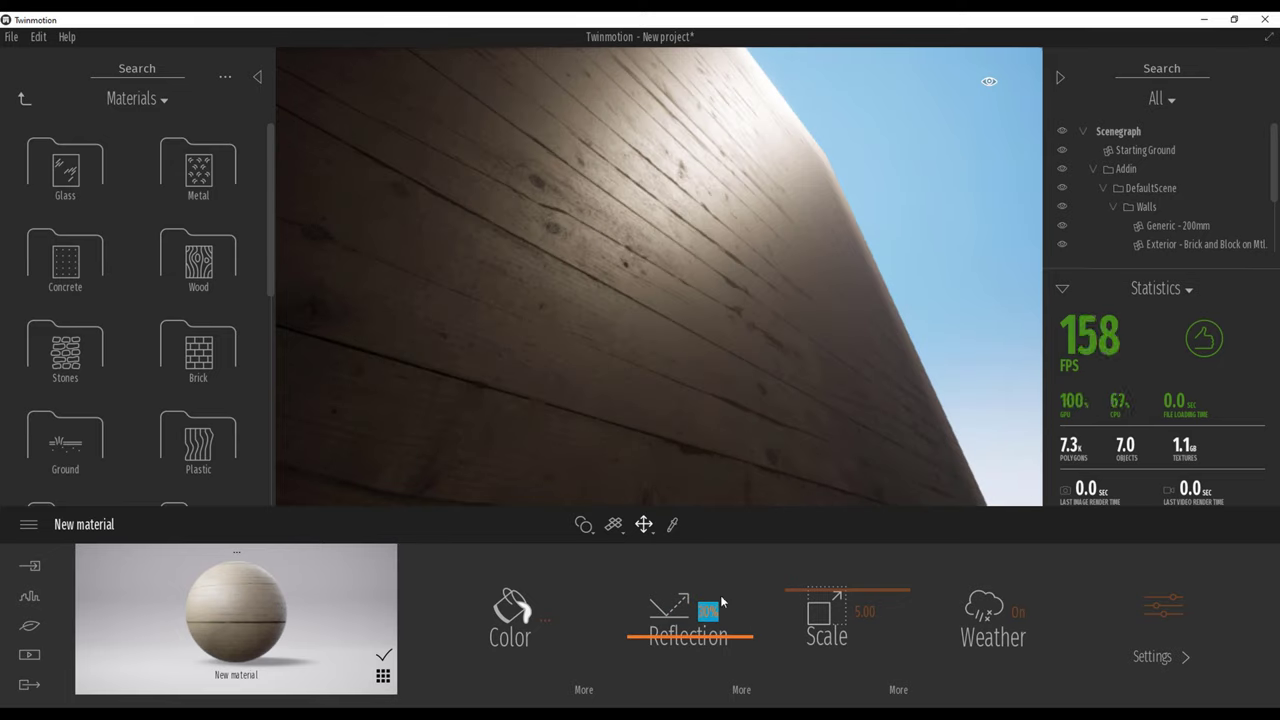
Try a reflection of 35% on the plank material.
click(718, 611)
drag(719, 611, 709, 611)
click(717, 611)
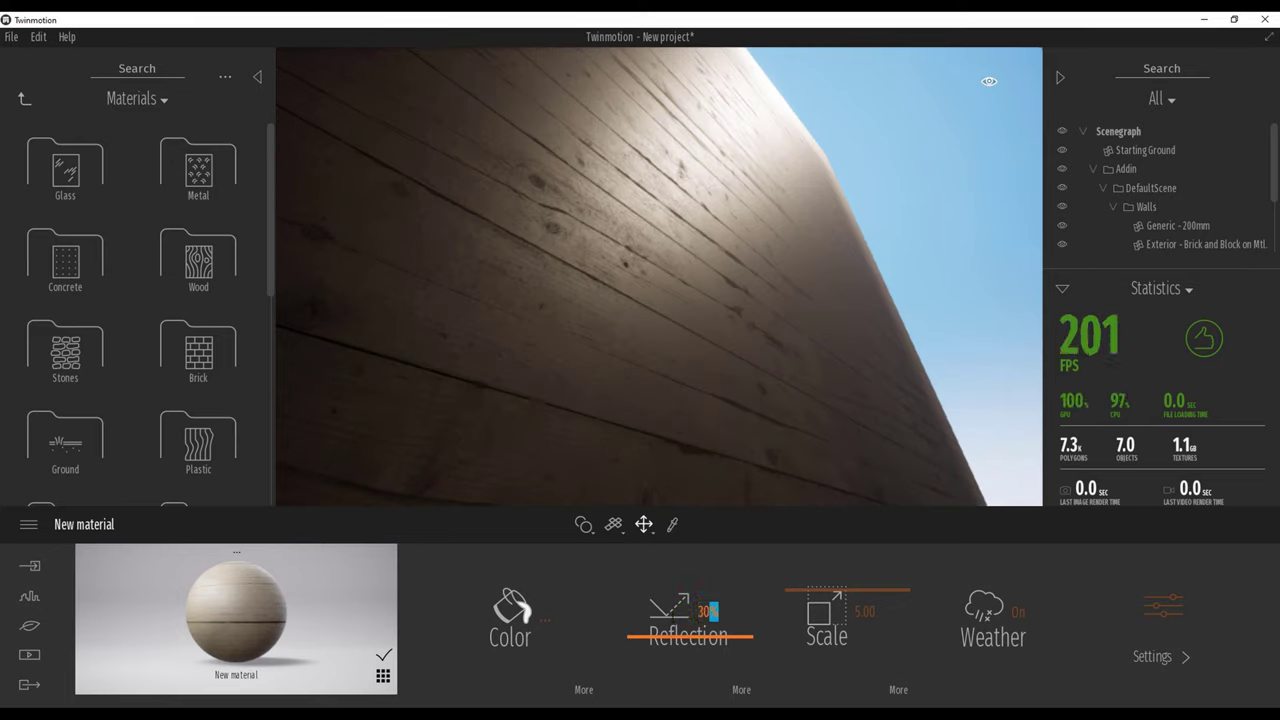
text(3)
text(9)
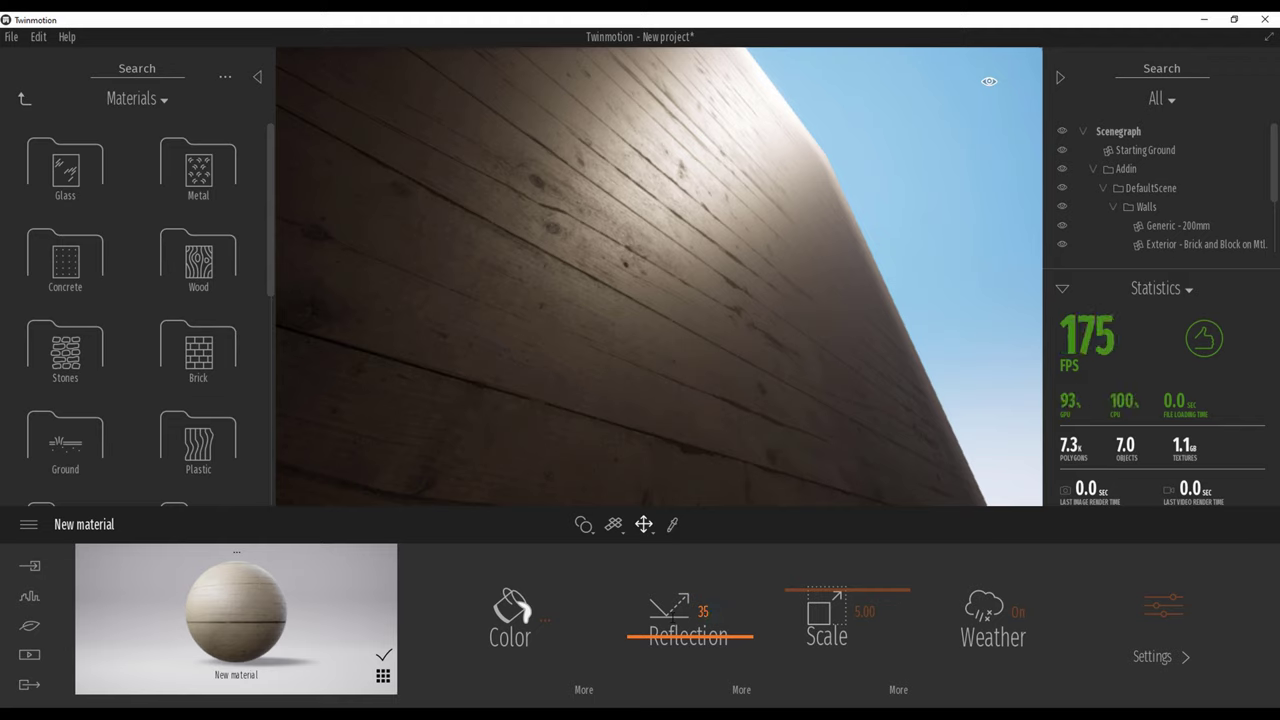
key(Return)
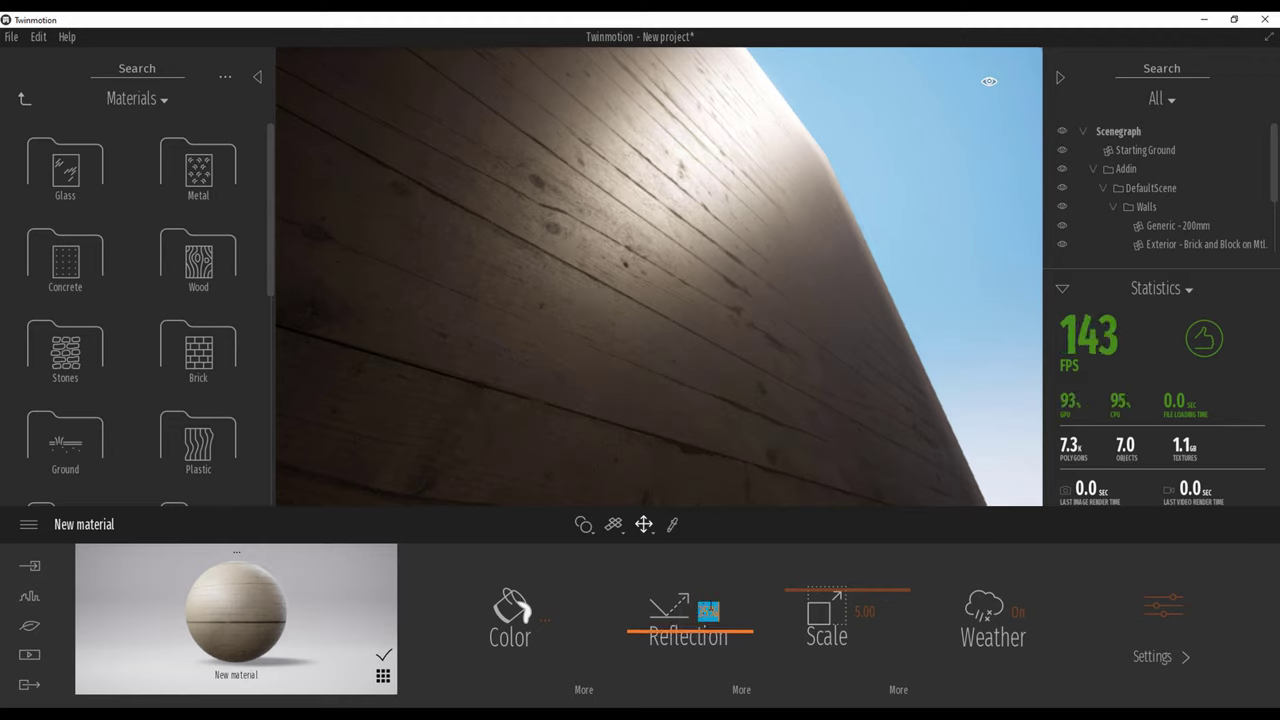
Set the plank material's reflection back to 30% and inspect the highlights on the planks up close.
drag(709, 611, 647, 617)
text(30)
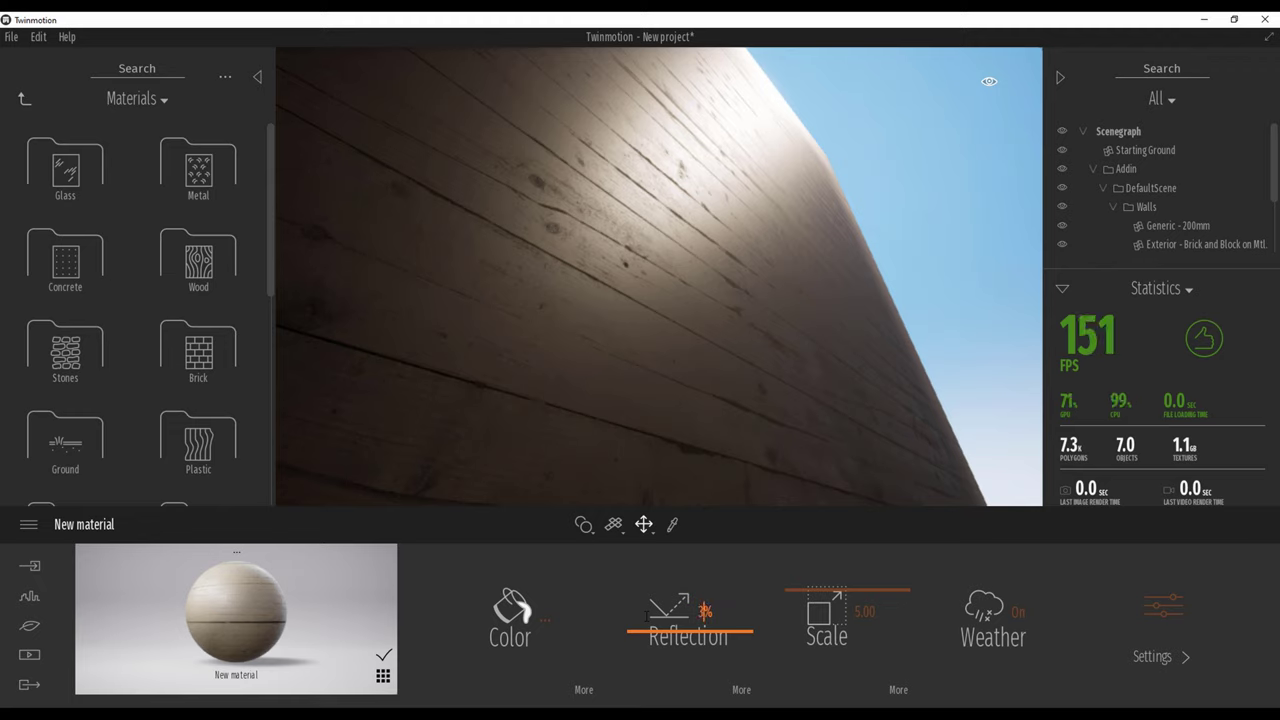
key(Return)
right_drag(674, 414, 648, 382)
scroll(660, 277, up, 3)
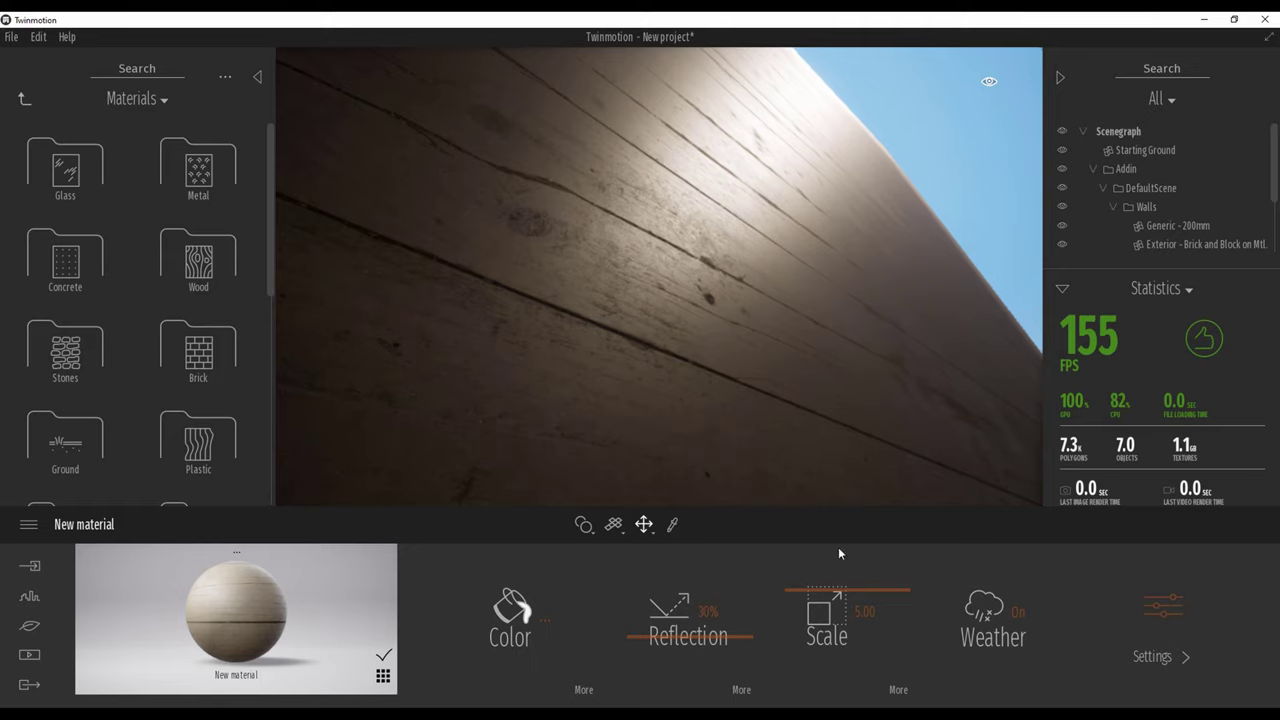
Load tbykeacs_8K_Roughness as the plank material's metallicness texture and return to the material's additional settings.
click(1165, 616)
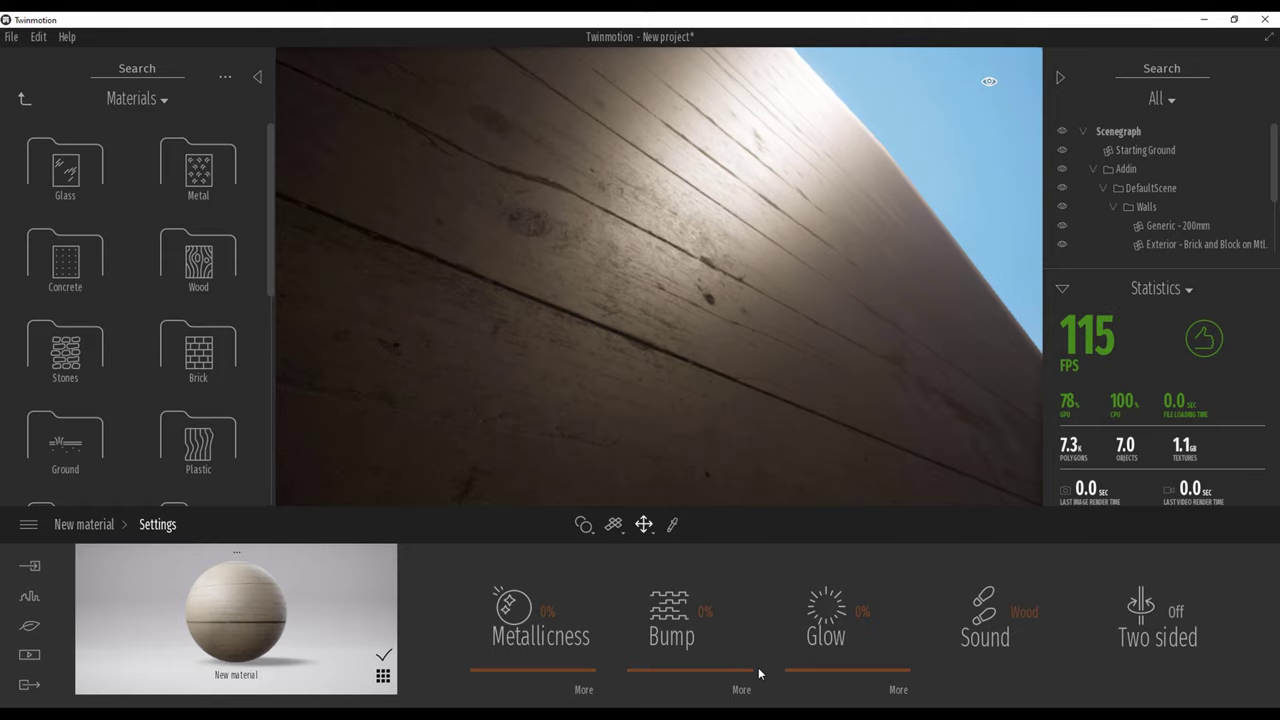
click(584, 690)
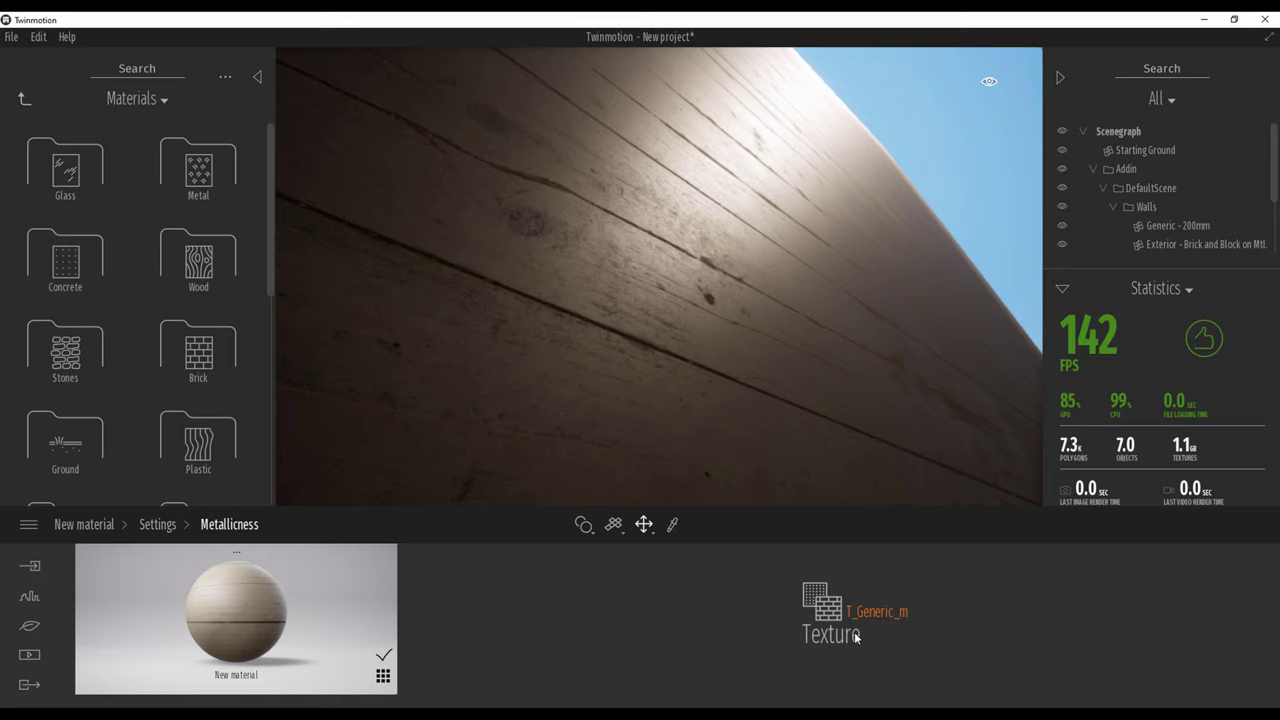
right_click(822, 600)
click(846, 504)
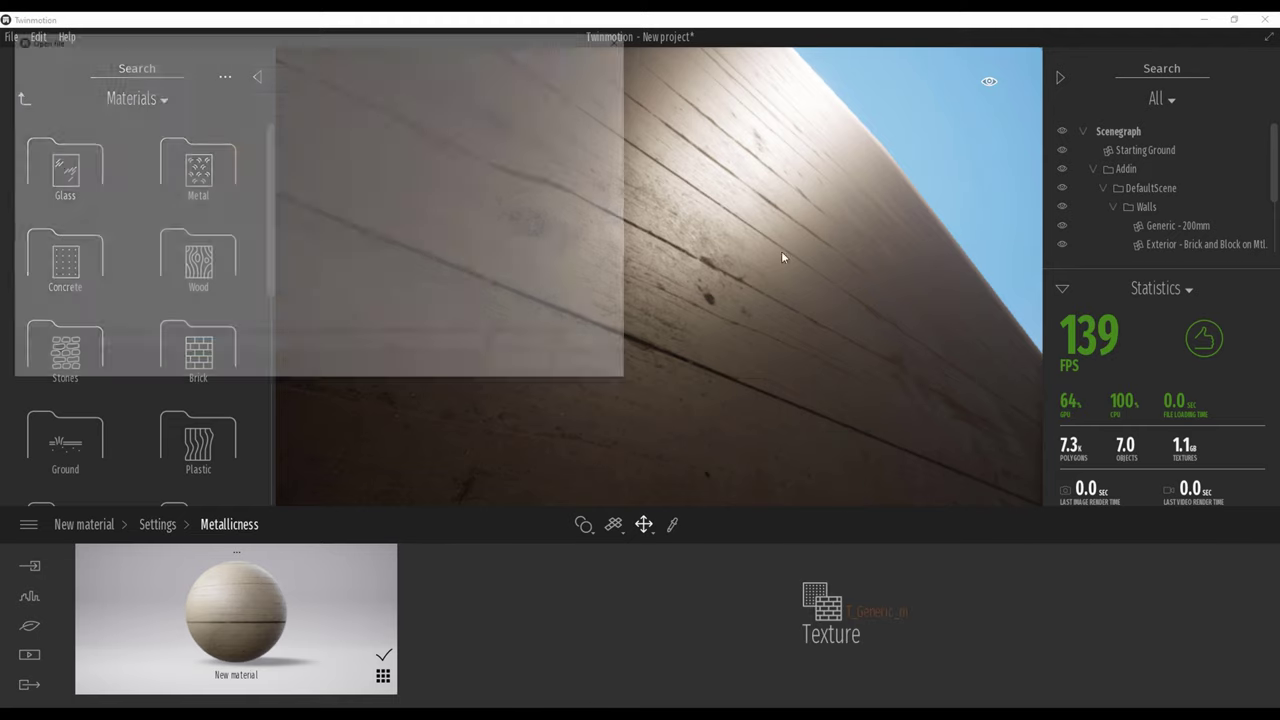
click(522, 140)
click(522, 366)
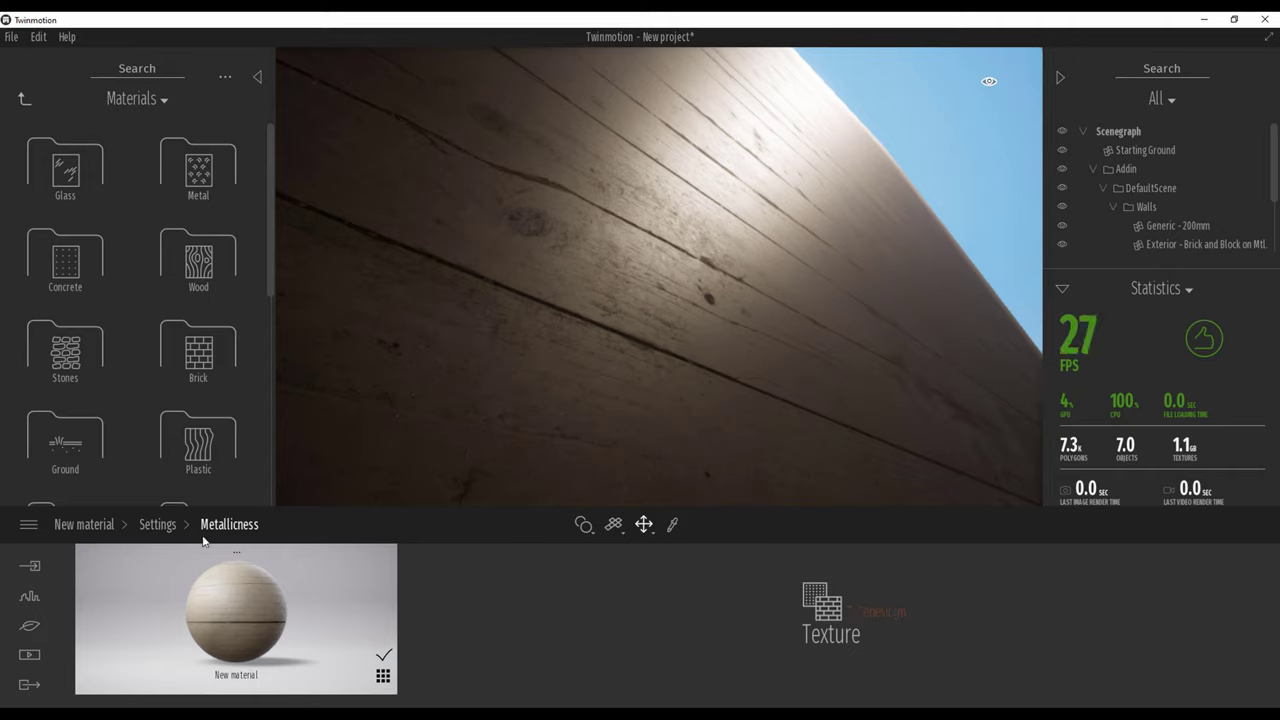
click(157, 524)
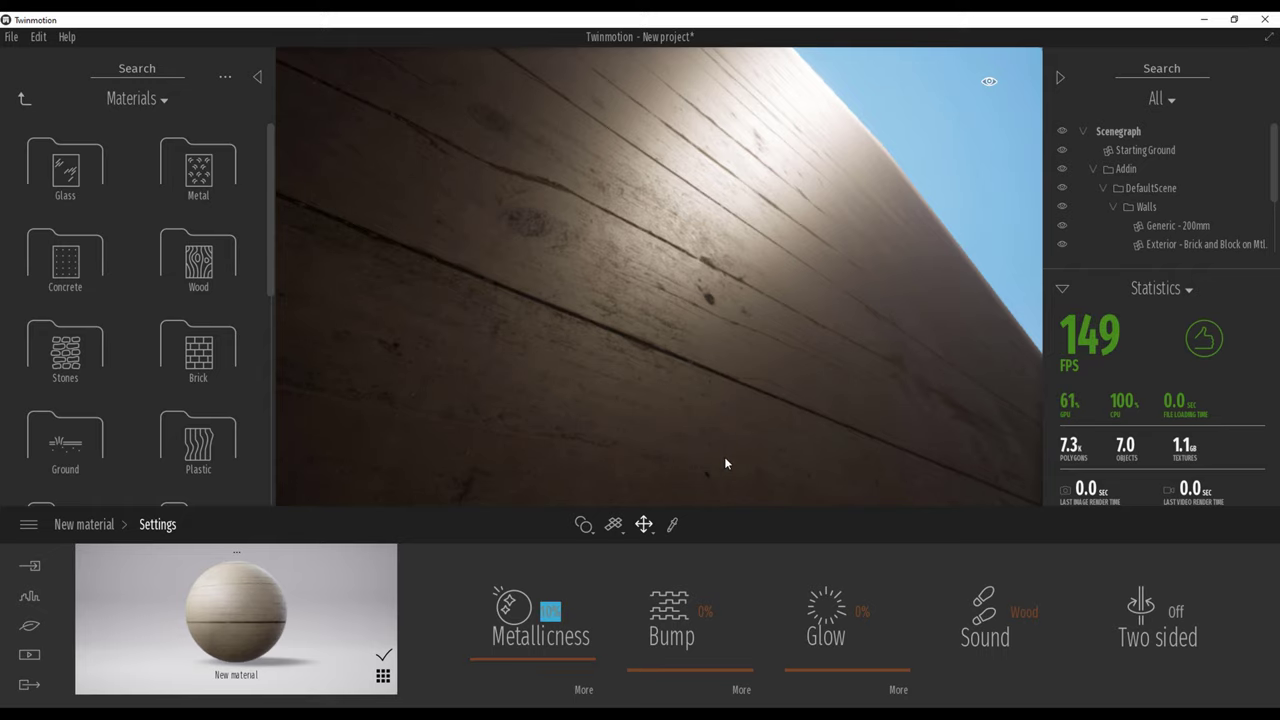
Load tbykeacs_8K_Normal as the plank material's bump texture.
right_drag(686, 420, 679, 378)
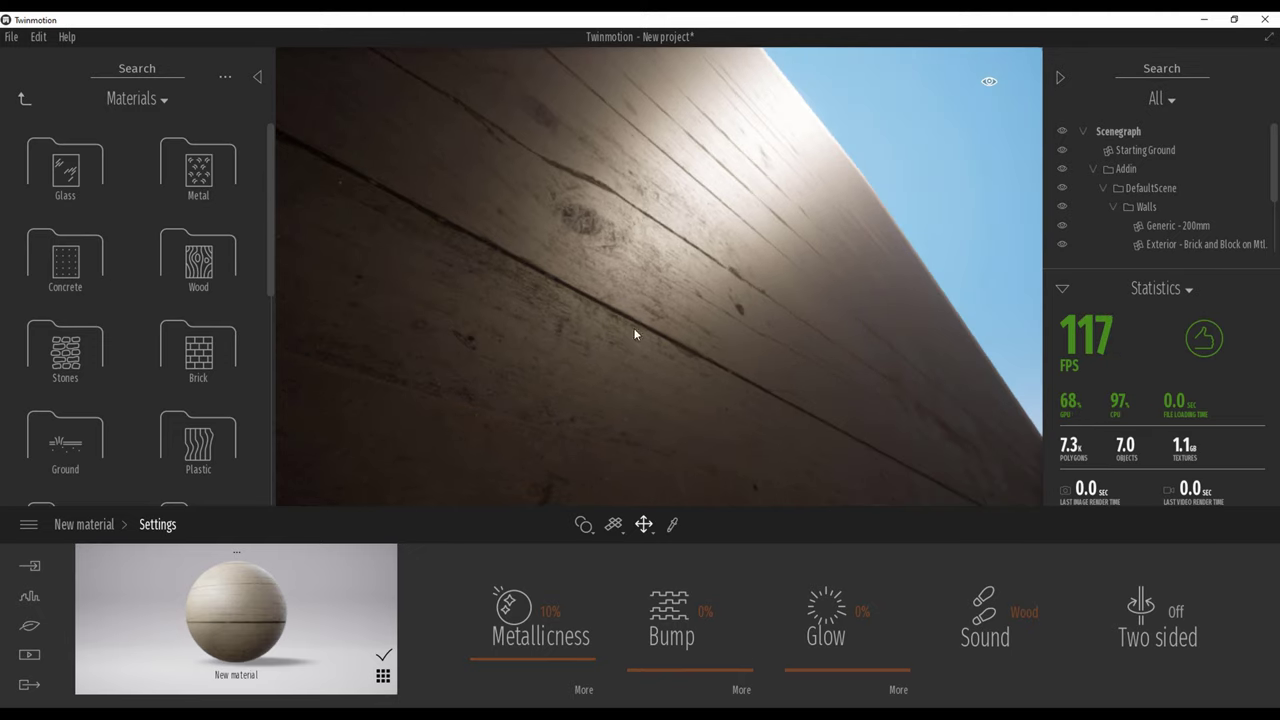
click(84, 524)
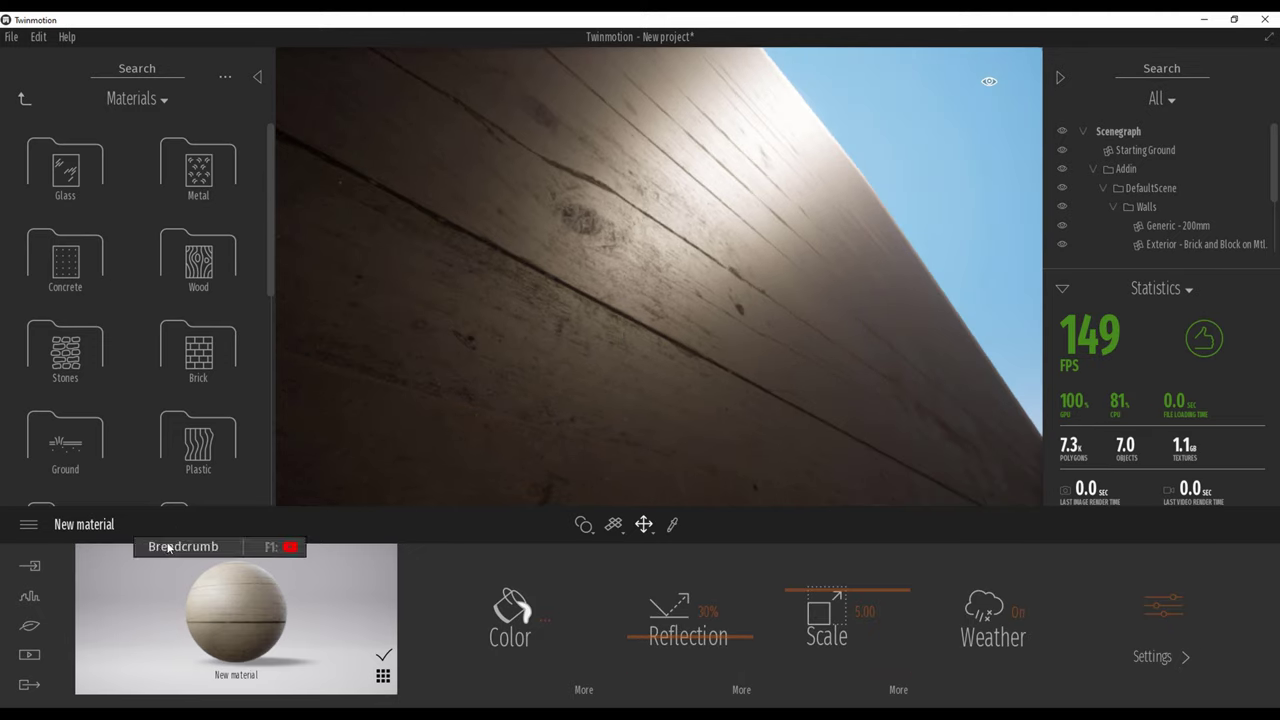
click(1152, 656)
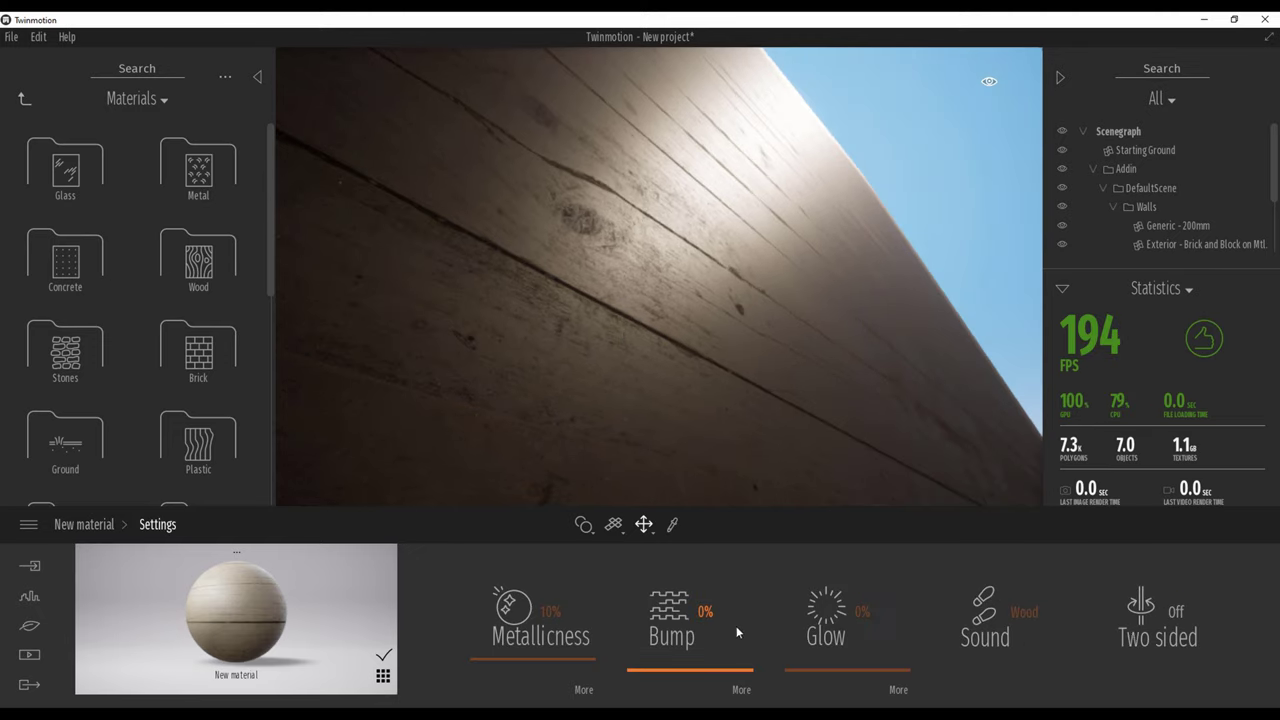
click(741, 690)
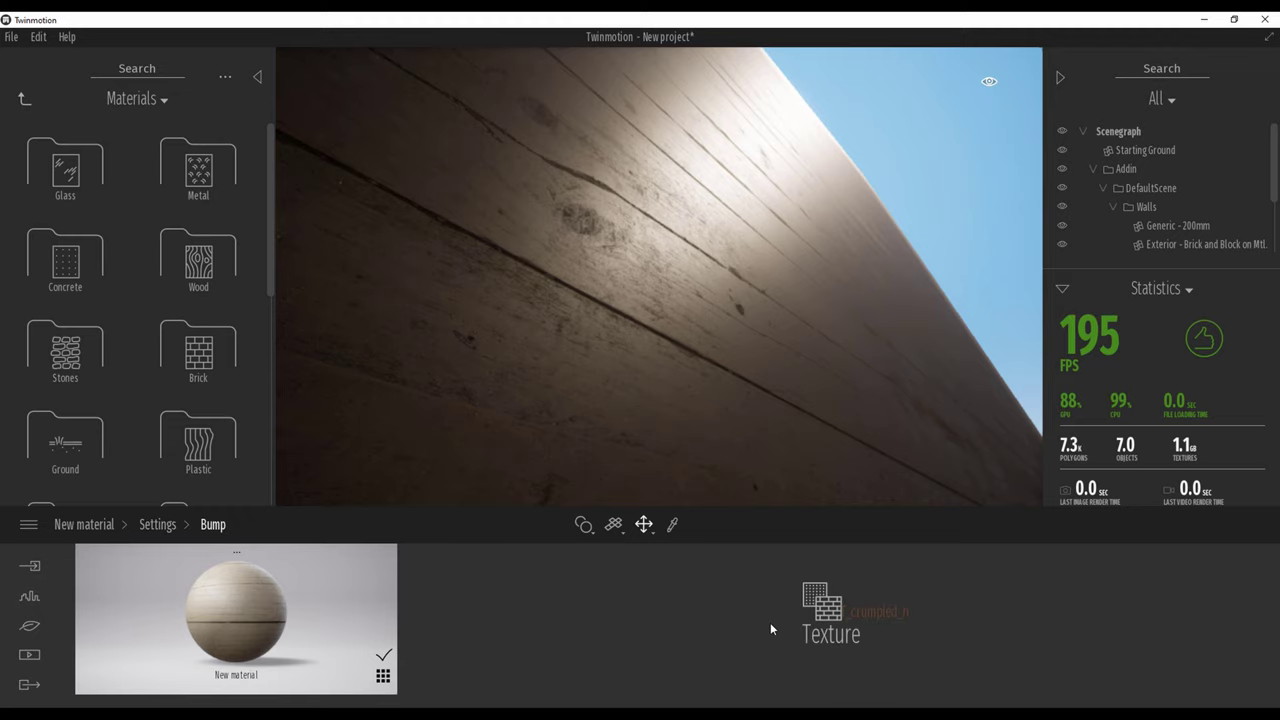
click(855, 615)
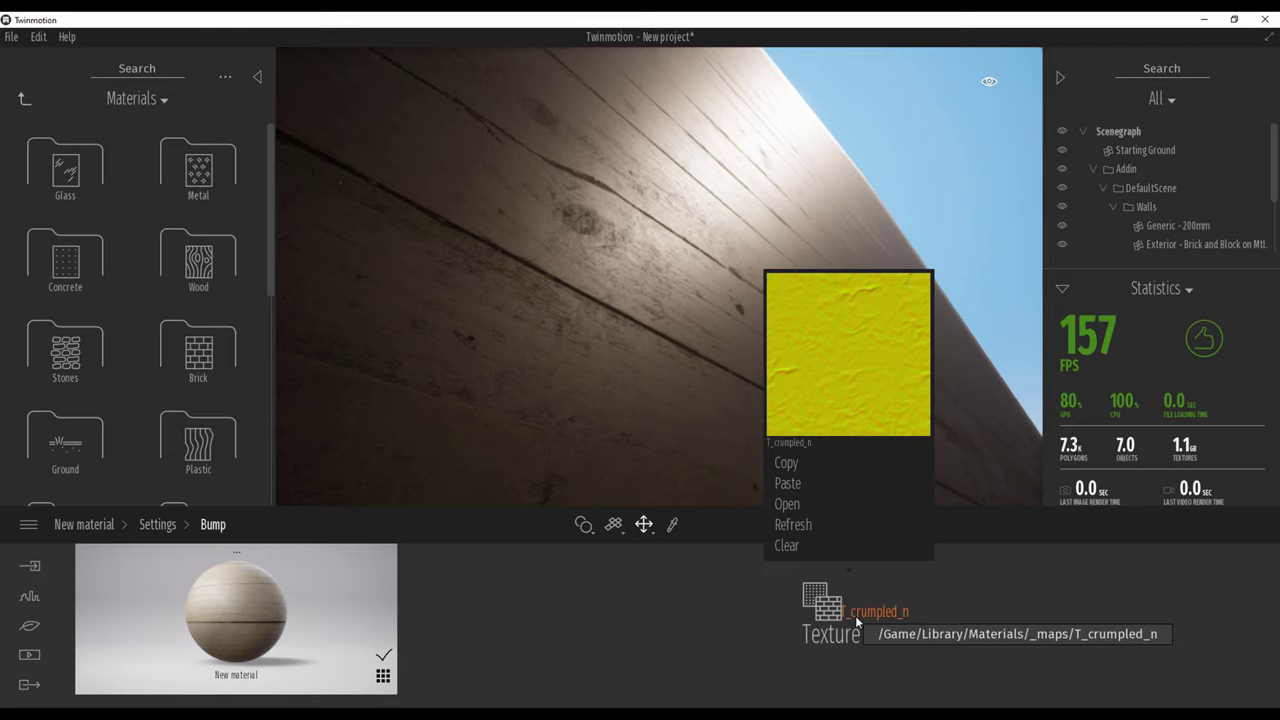
click(803, 503)
click(451, 144)
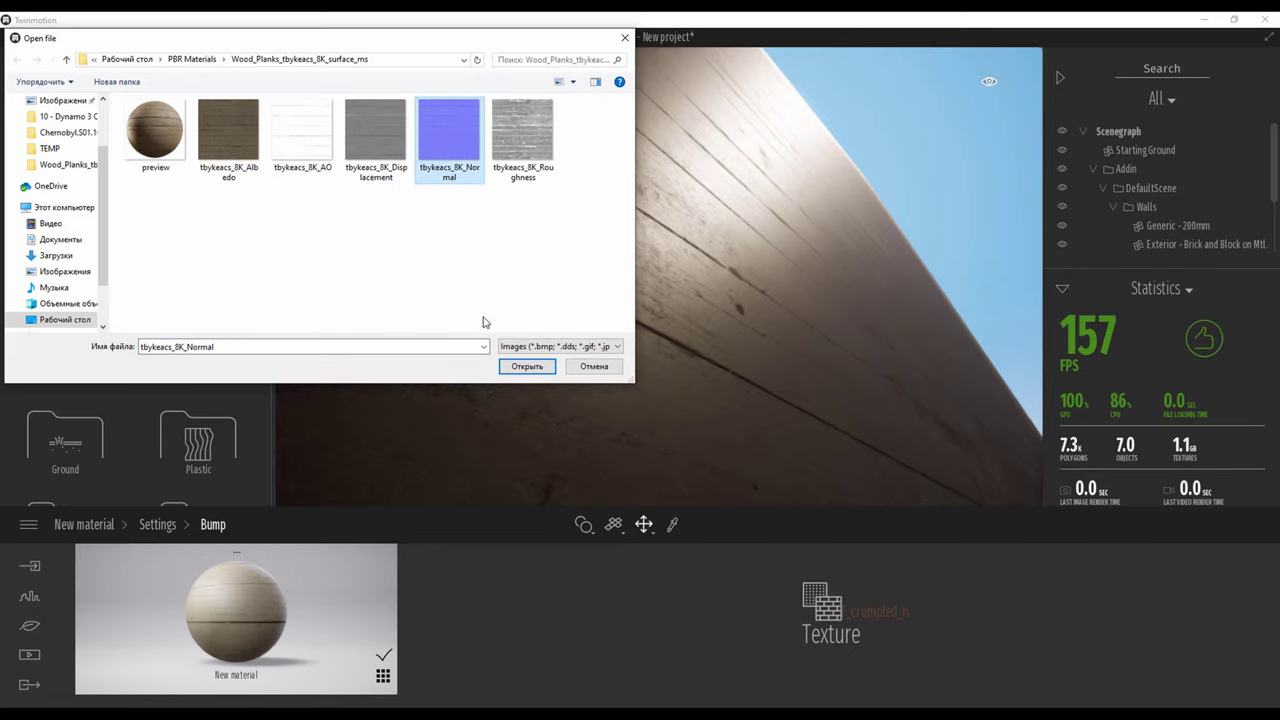
click(527, 366)
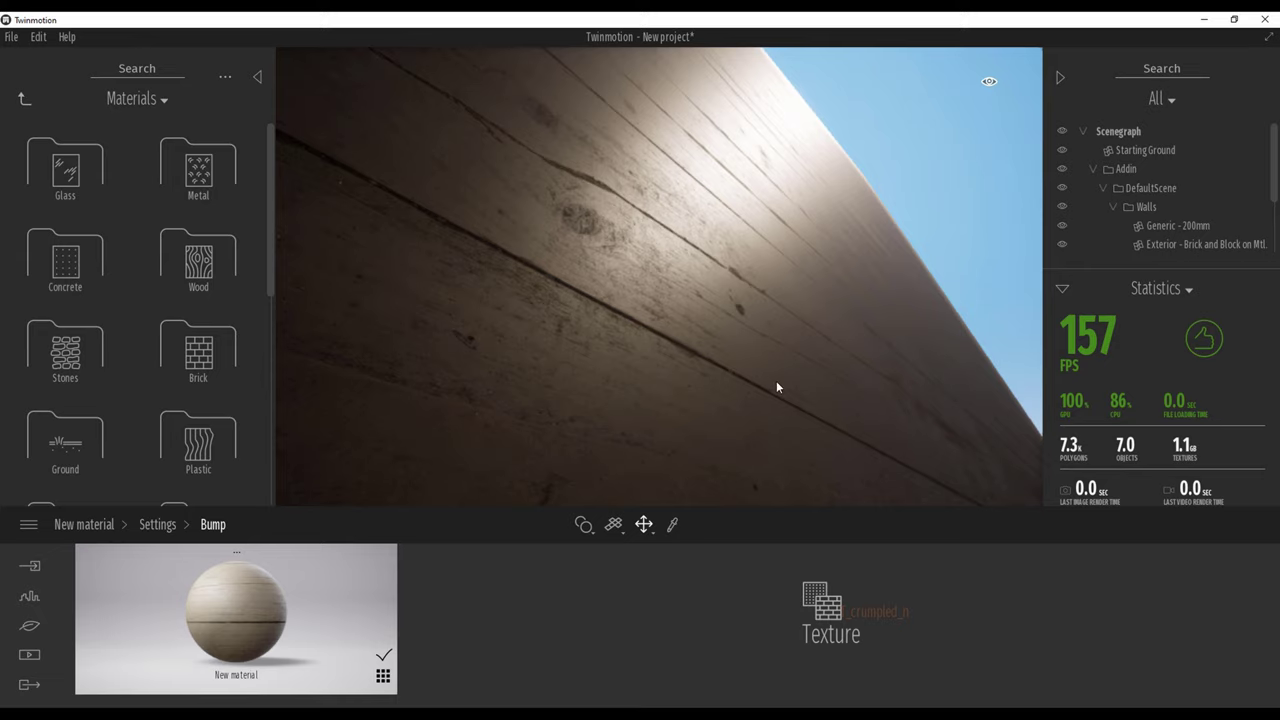
shift+middle_drag(773, 380, 800, 378)
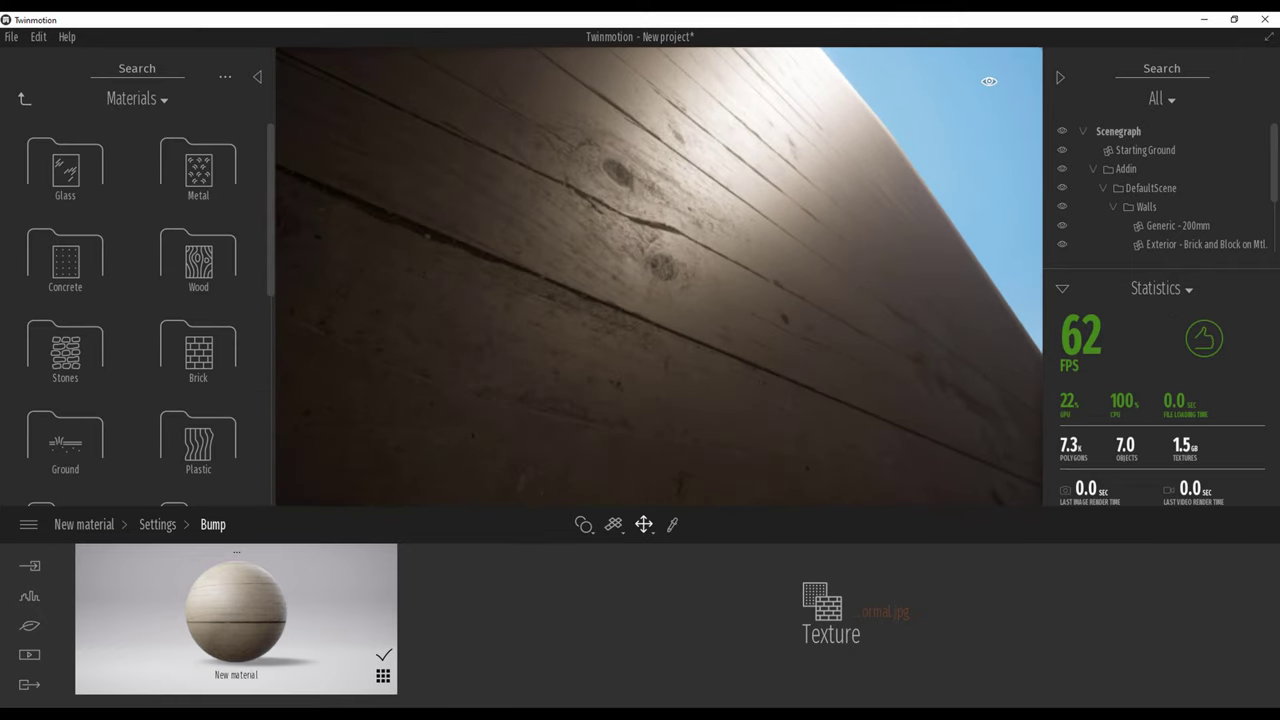
Try a bump of 25% on the plank material, then lower it to 10%.
click(160, 525)
click(705, 611)
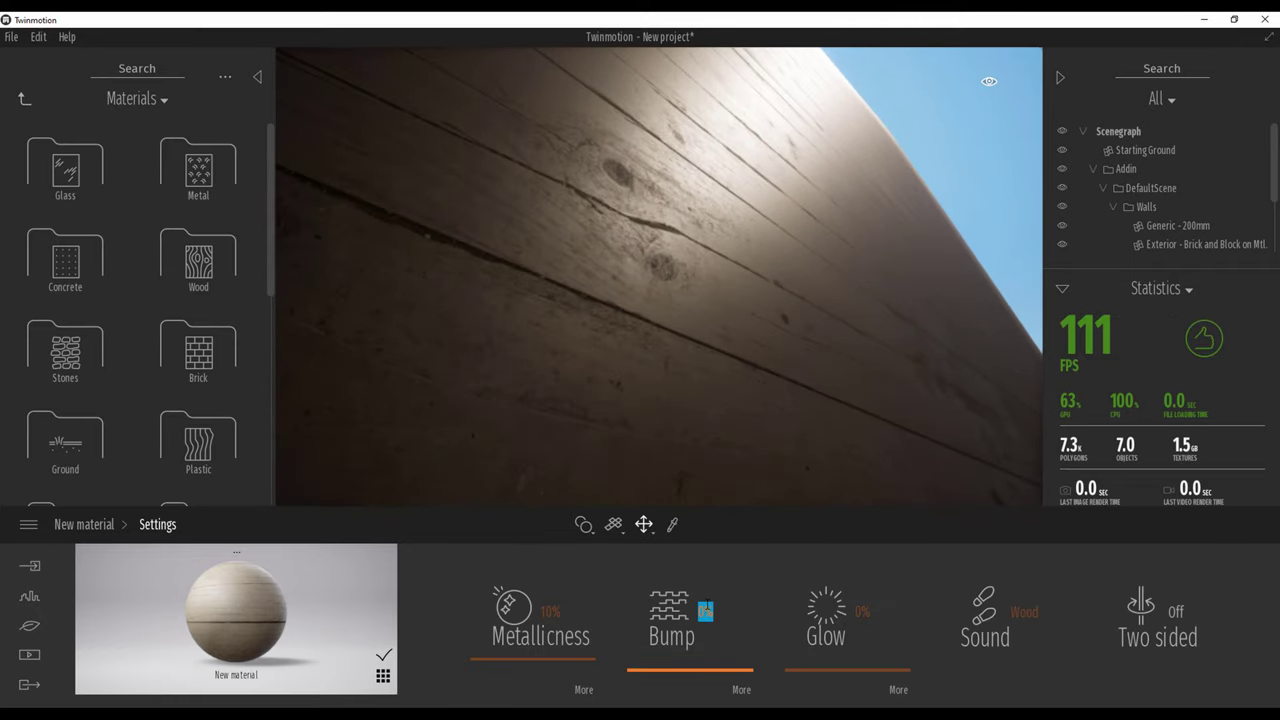
text(25)
key(Return)
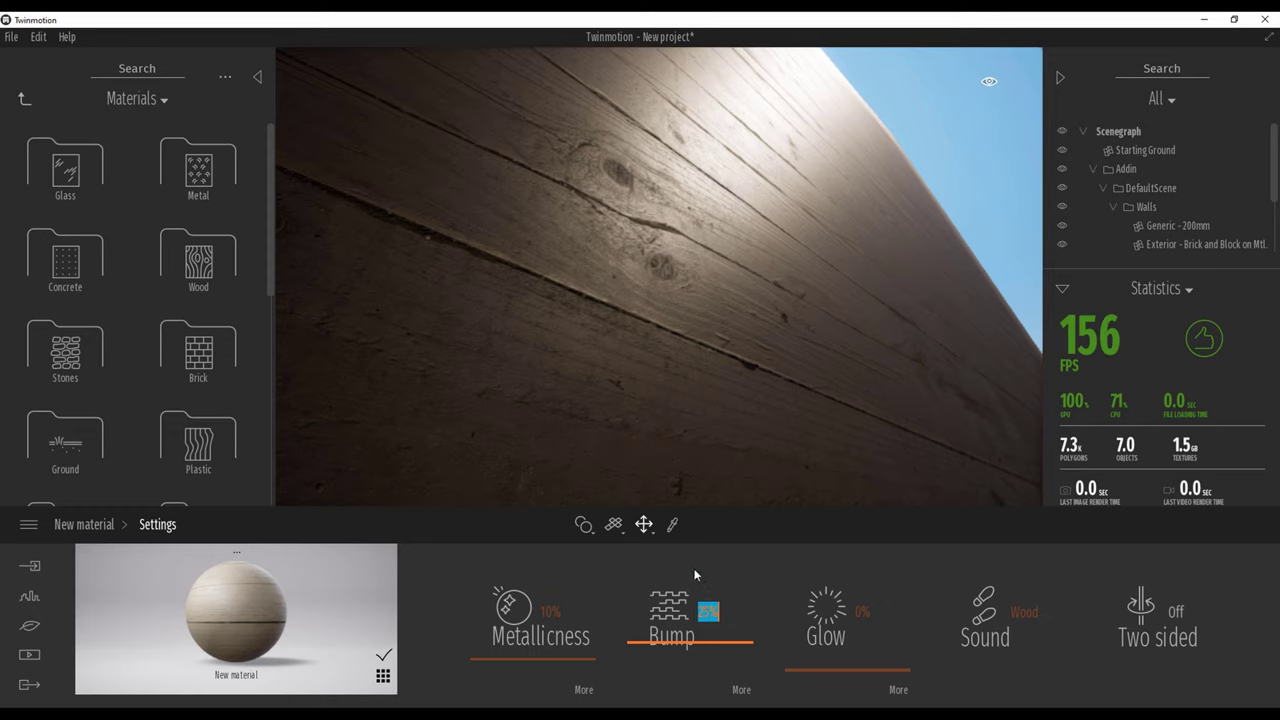
double_click(708, 612)
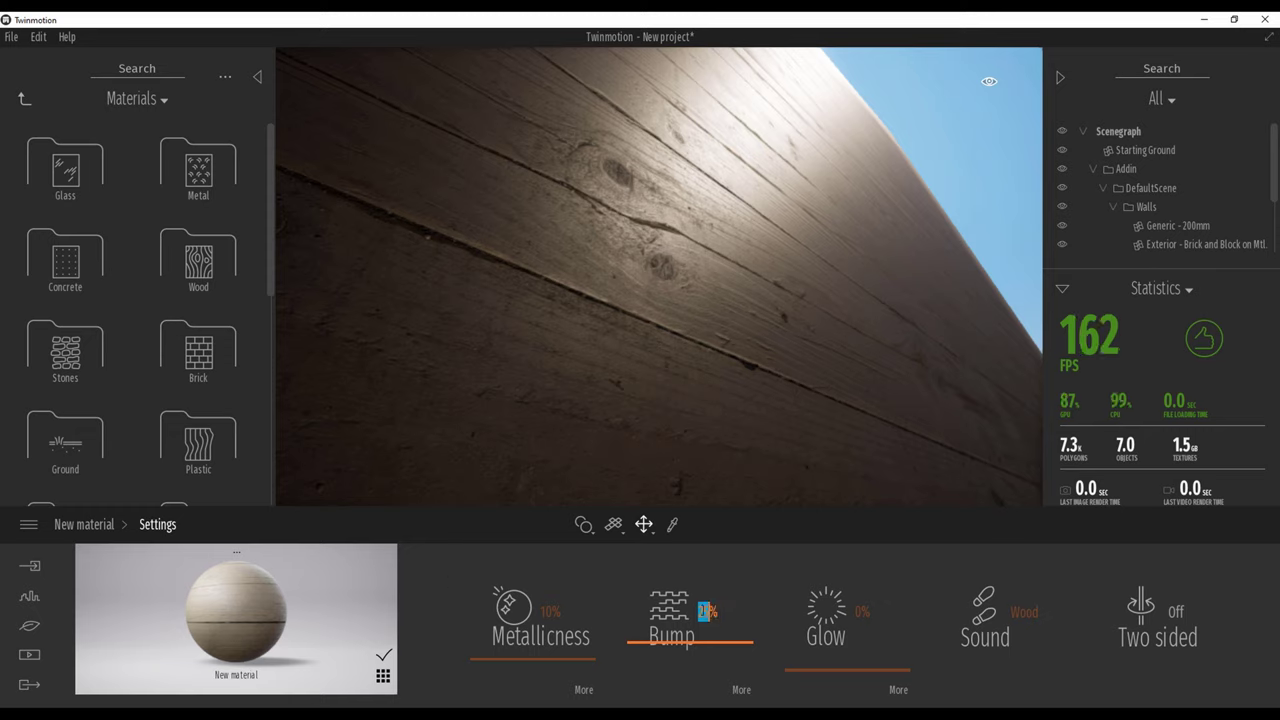
click(704, 612)
drag(698, 612, 772, 614)
text(10)
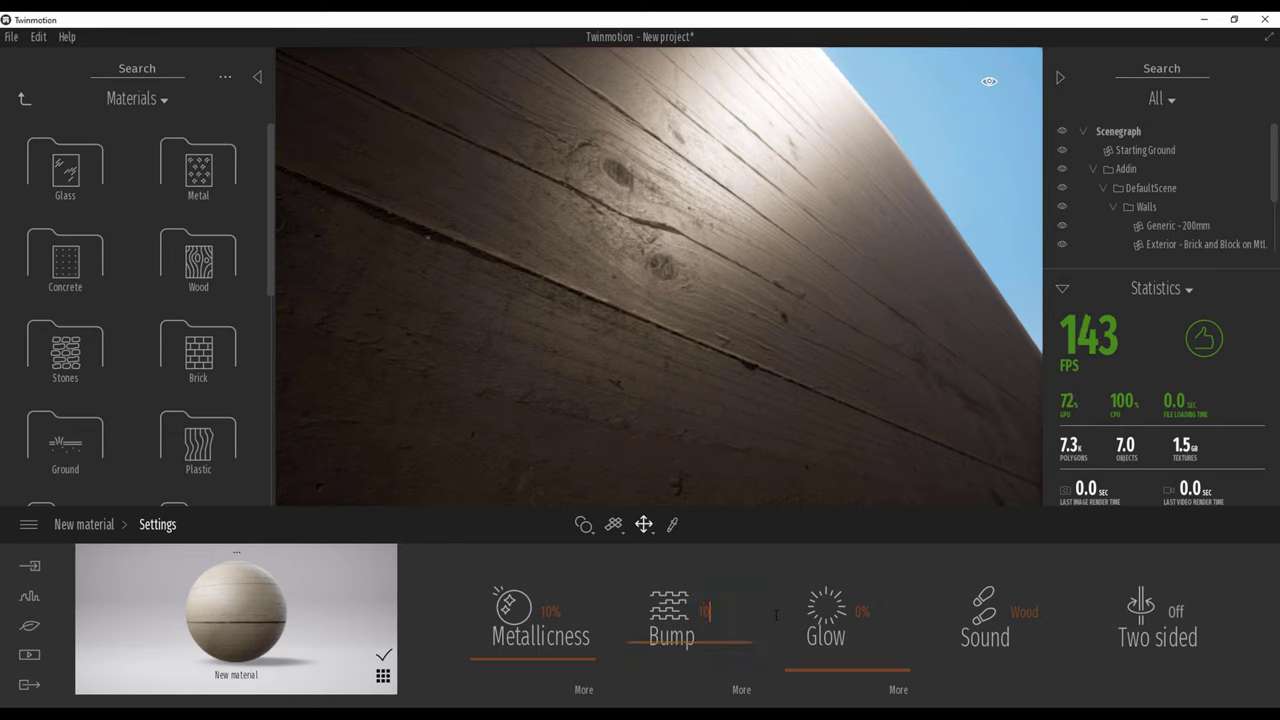
key(Return)
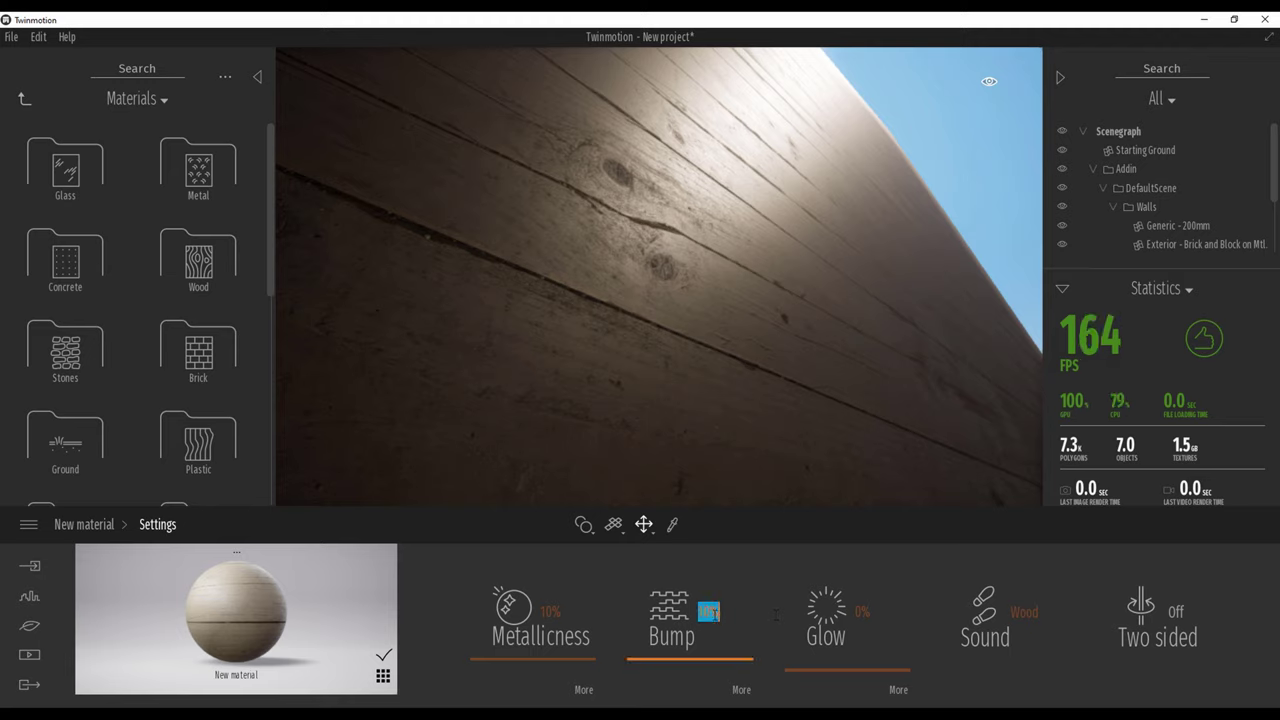
Try a bump of 15% on the plank material.
click(776, 615)
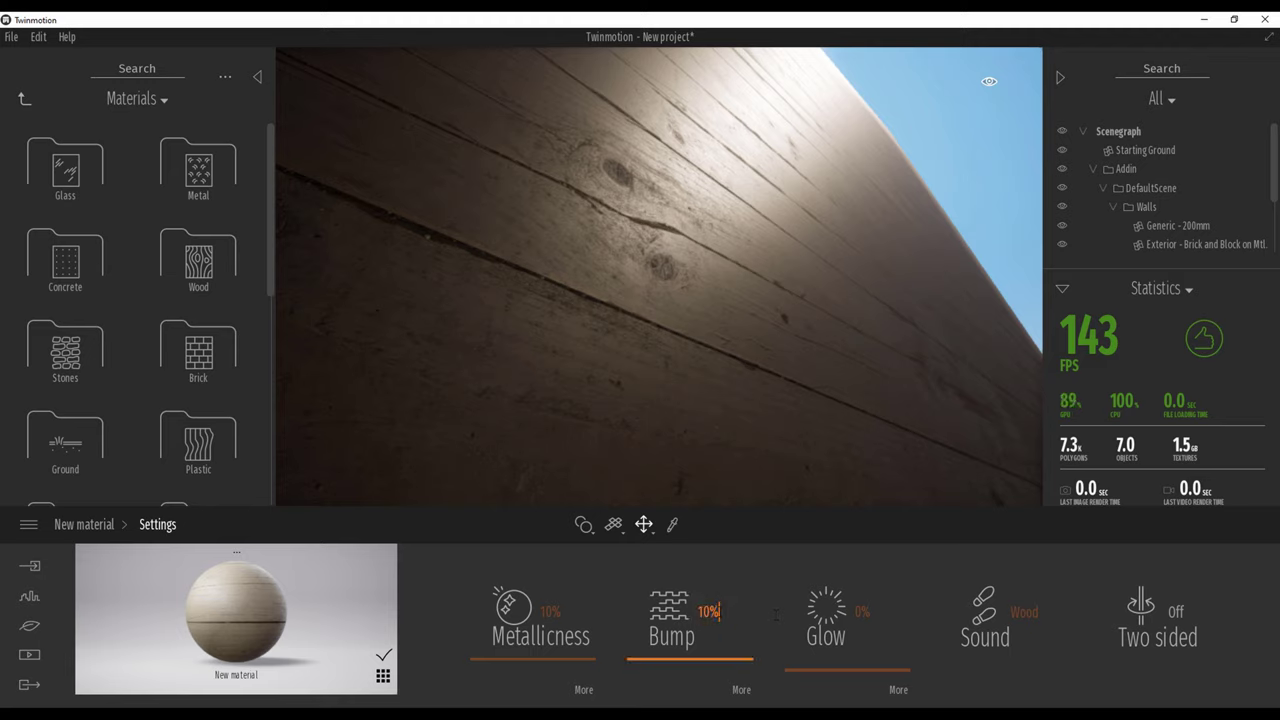
key(BackSpace)
key(BackSpace)
key(BackSpace)
text(15)
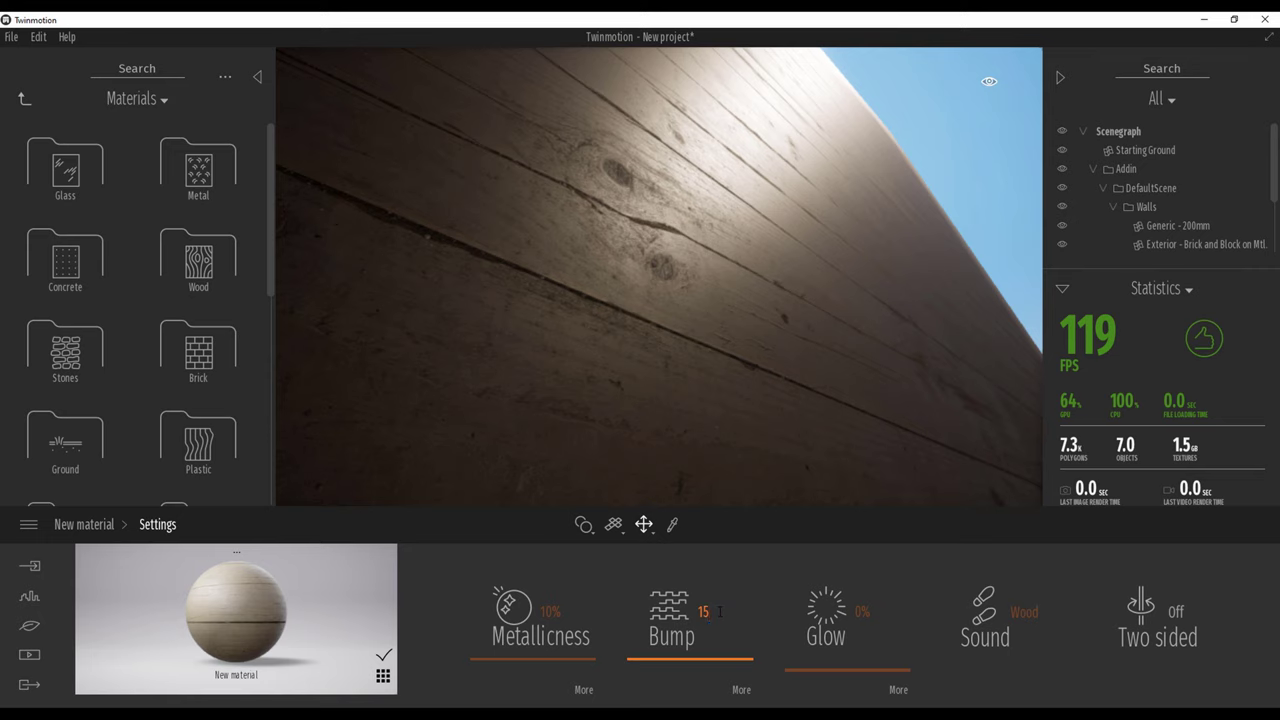
key(Return)
Try progressively stronger bump values on the plank material, up to 100%.
mouse_move(732, 656)
mouse_down()
mouse_move(734, 550)
mouse_move(733, 648)
mouse_up()
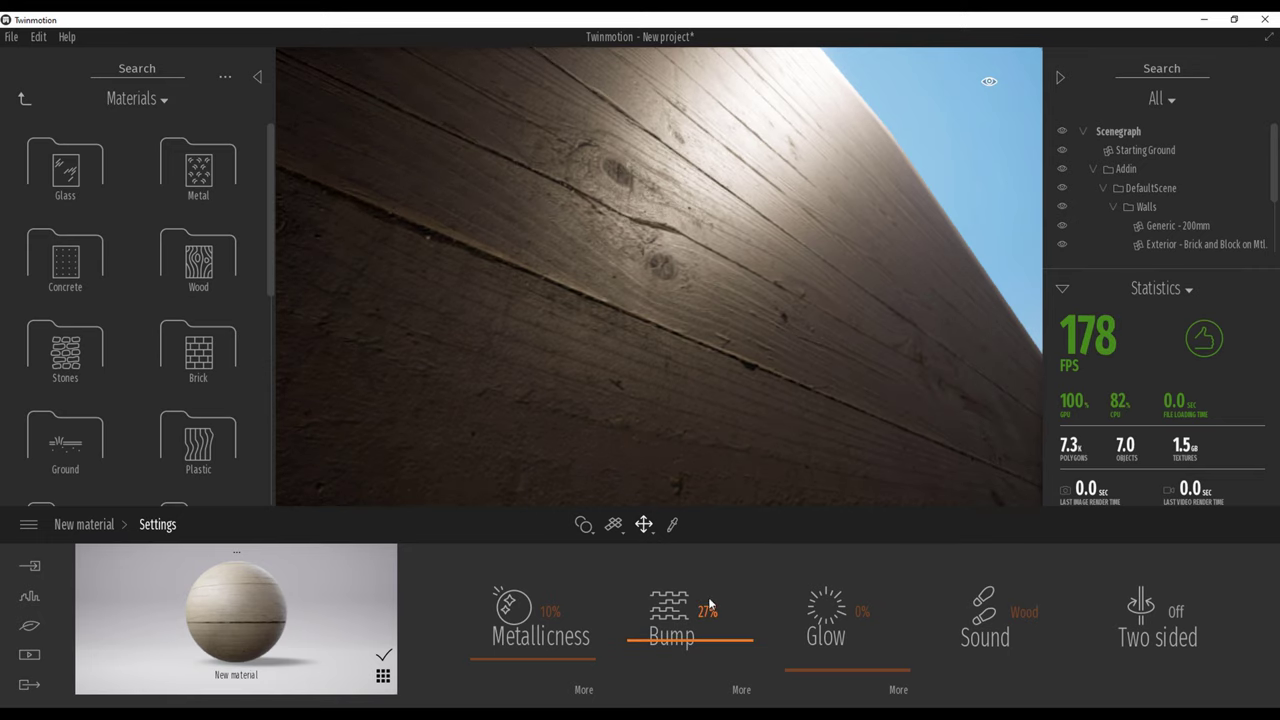
double_click(712, 608)
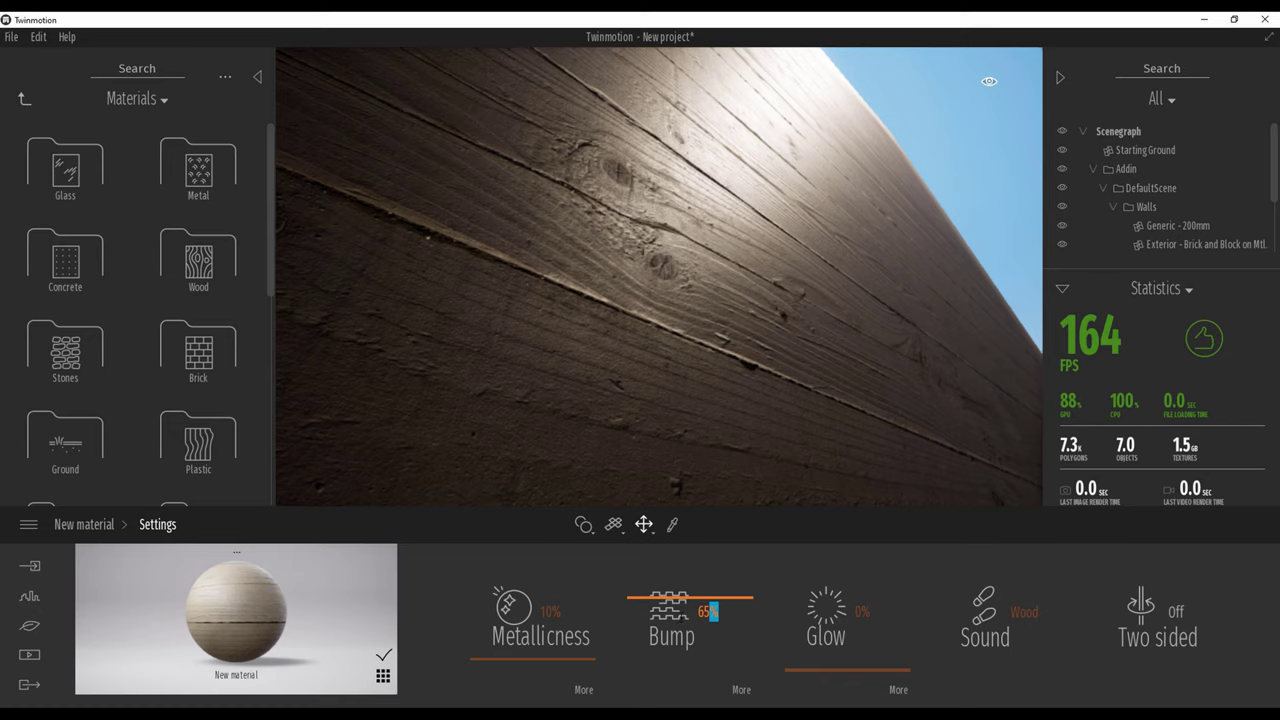
key(BackSpace)
key(BackSpace)
key(BackSpace)
text(100)
key(Return)
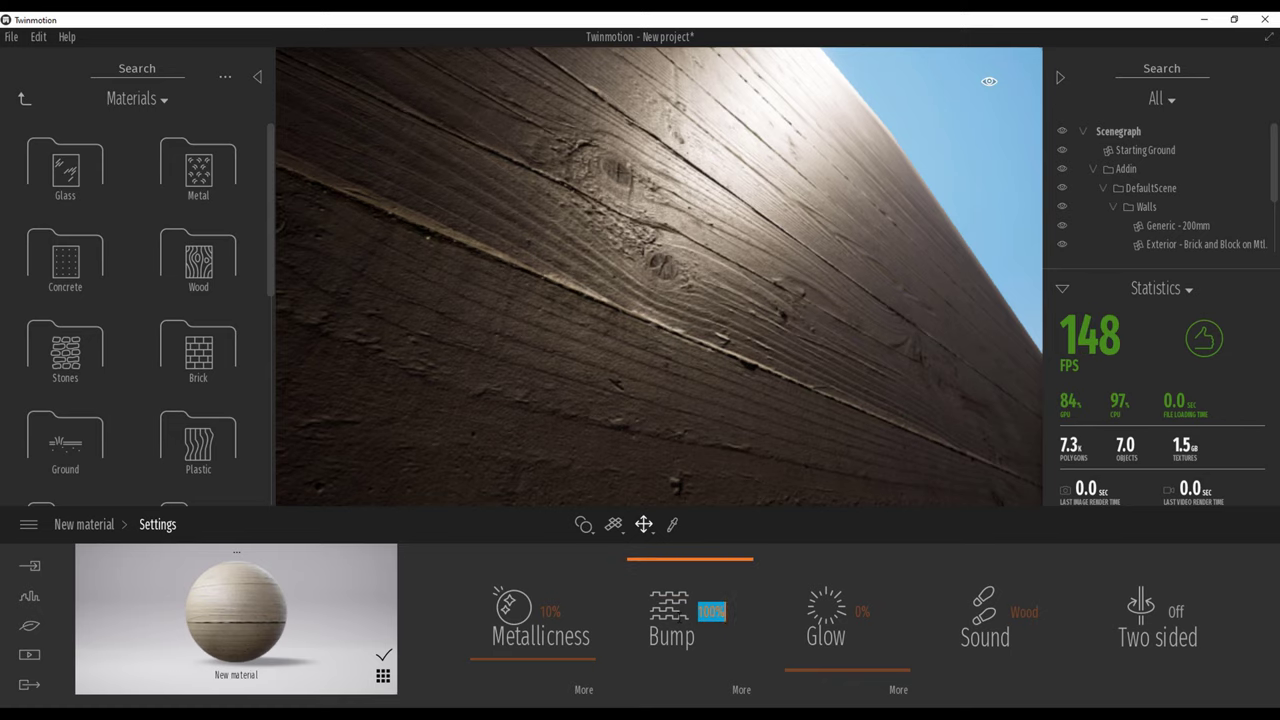
Set the plank material's bump back to 15% and inspect the wood grain up close.
text(15)
key(Return)
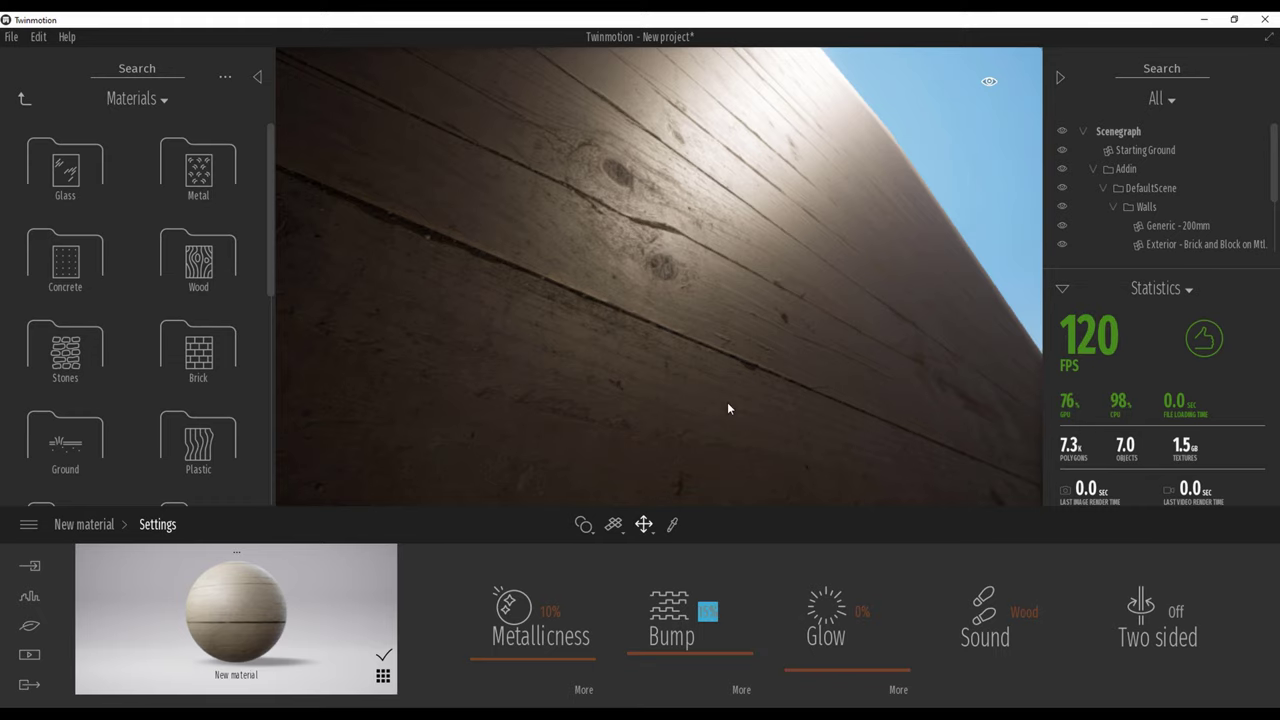
right_drag(729, 405, 758, 452)
key(w)
drag(800, 325, 733, 397)
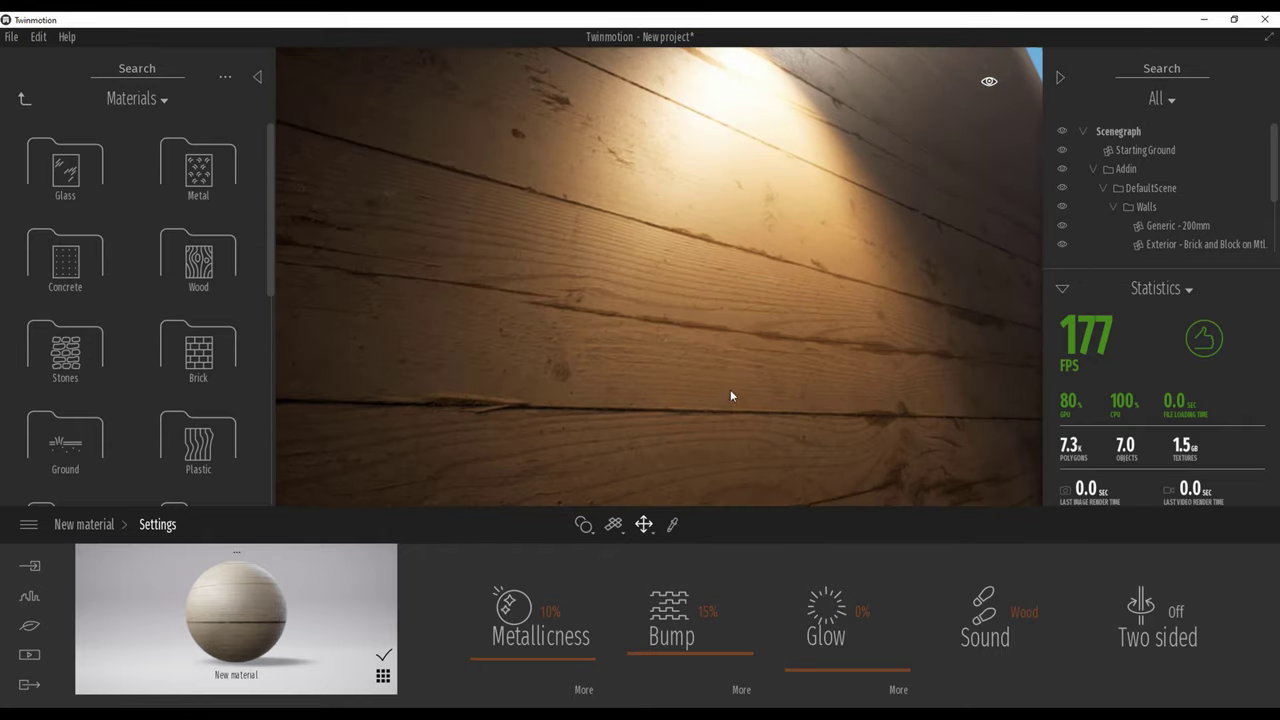
Try tbykeacs_8K_AO as the plank material's glow texture and view the planks against the sunlight.
click(897, 689)
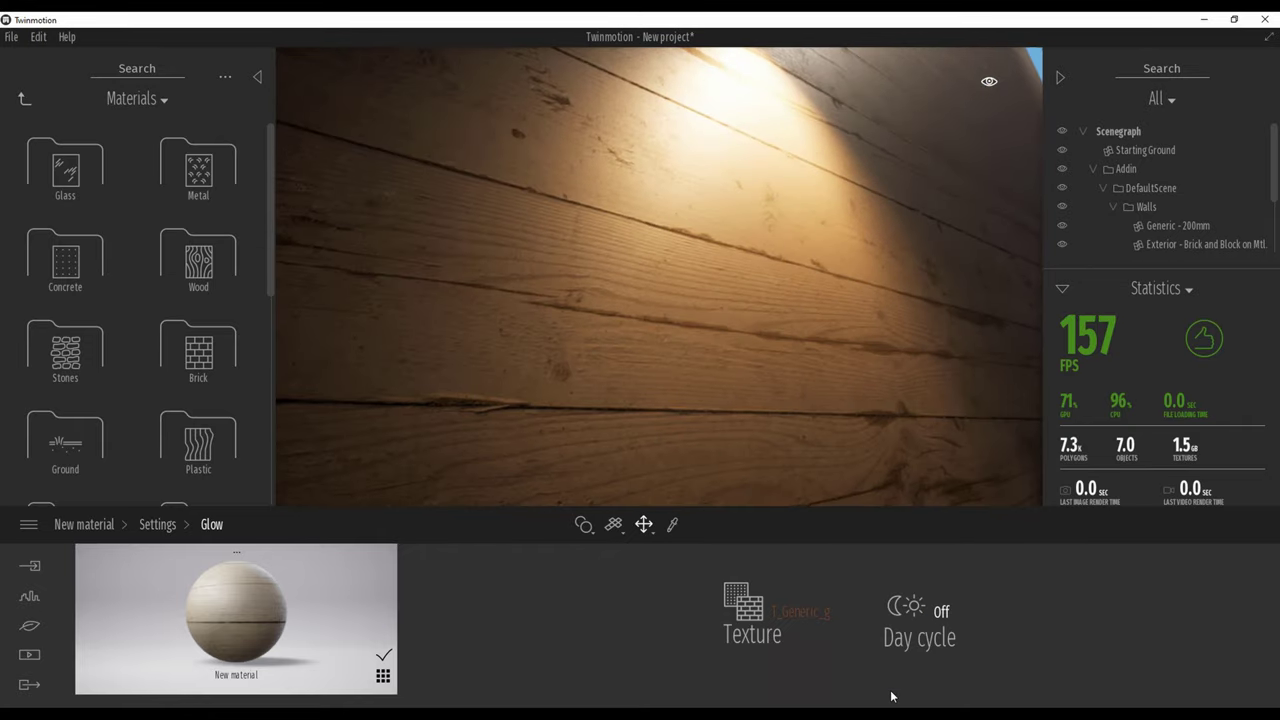
click(778, 615)
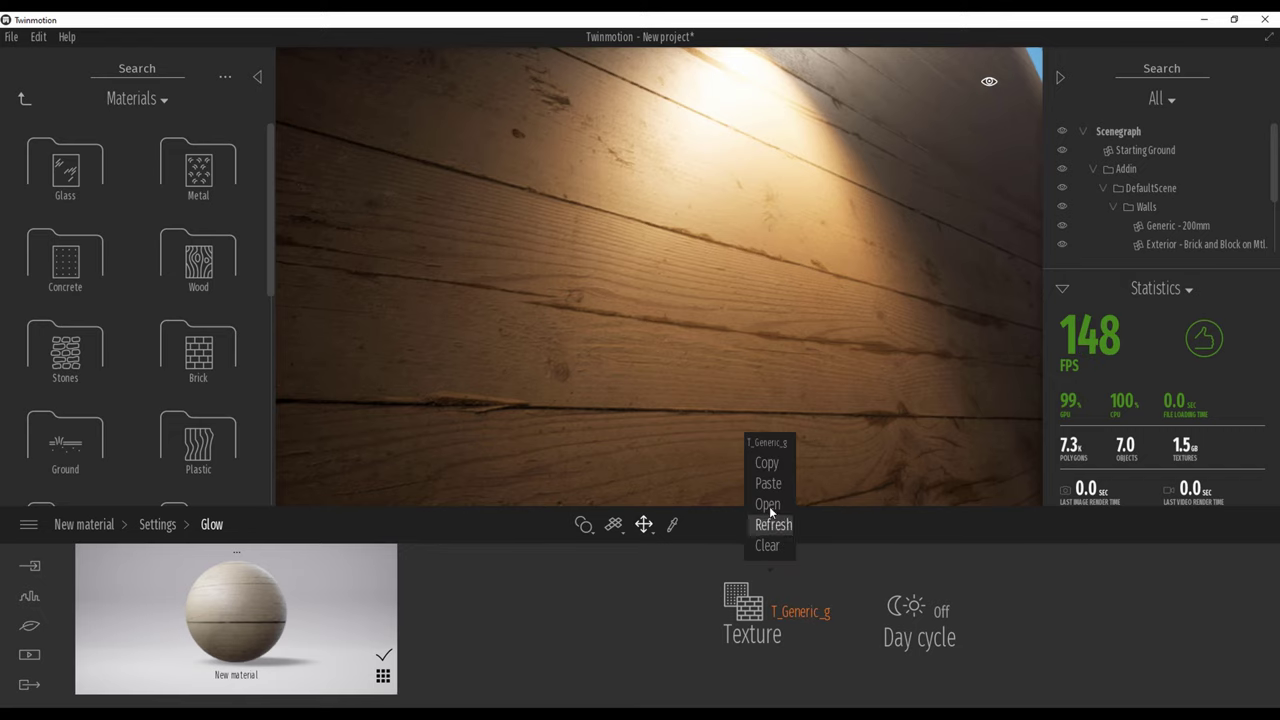
click(769, 510)
click(301, 145)
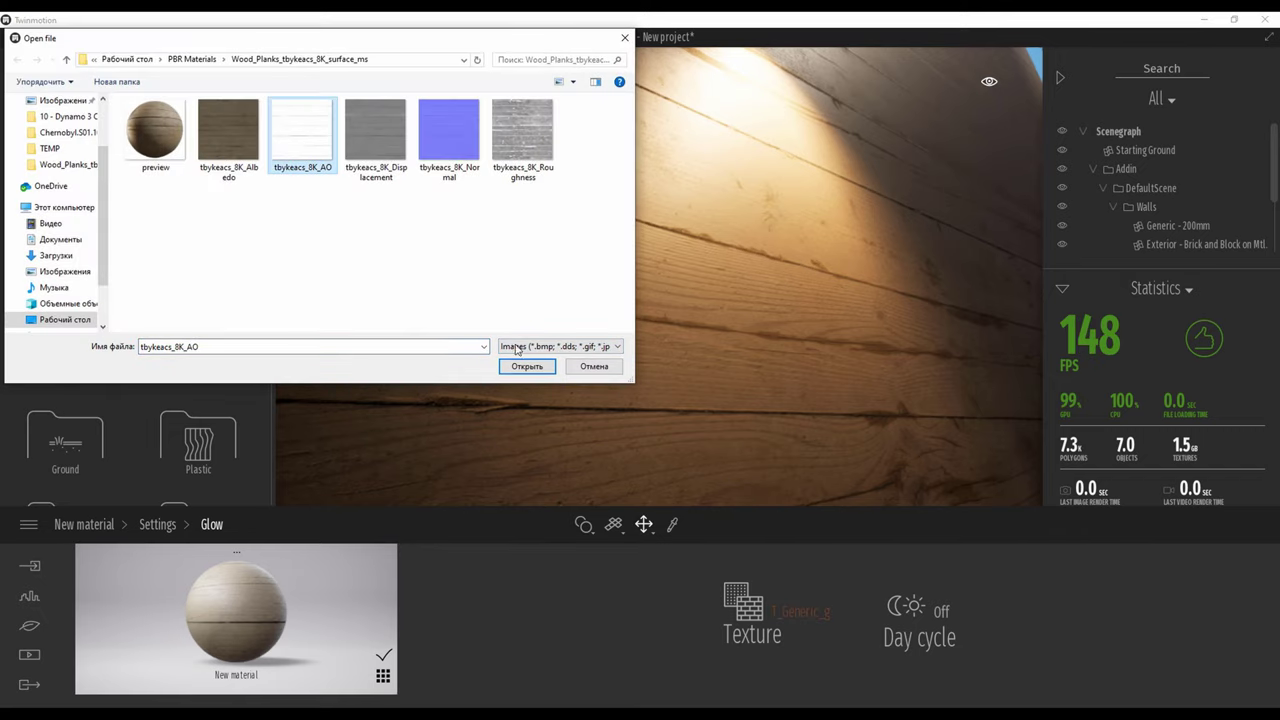
click(527, 366)
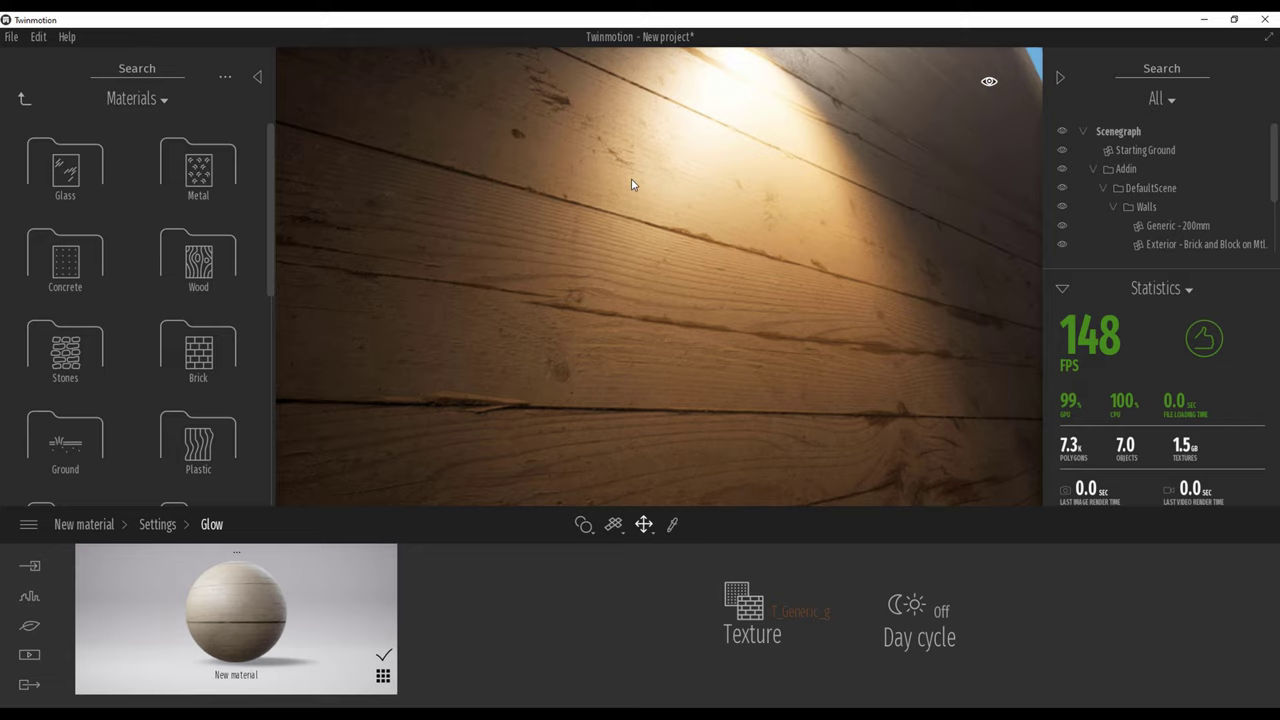
right_drag(657, 231, 757, 140)
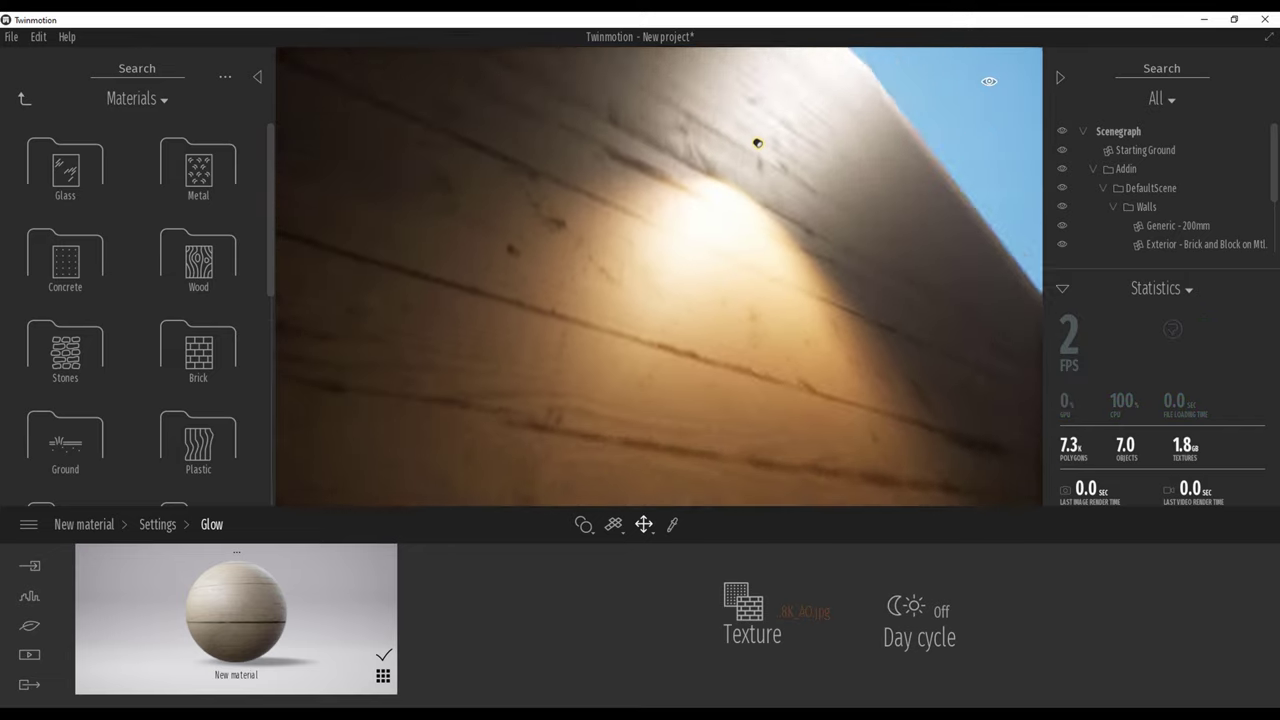
middle_drag(757, 140, 829, 369)
right_drag(829, 369, 850, 445)
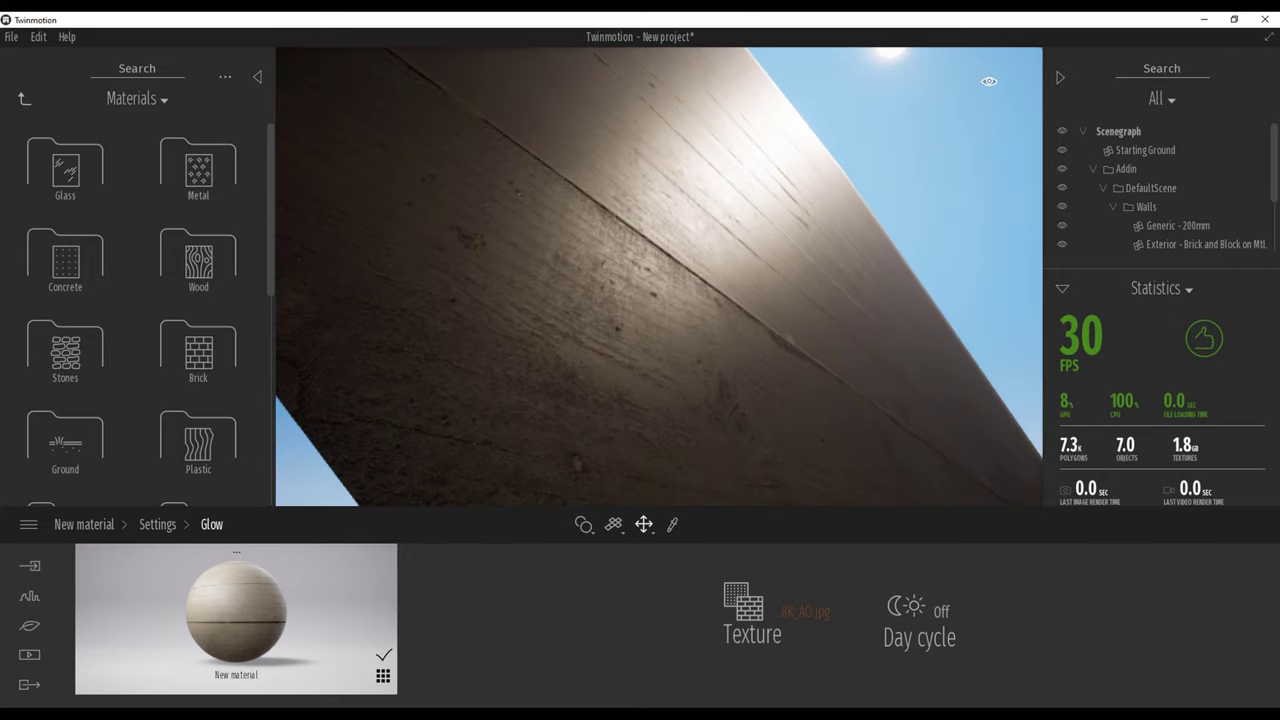
Set the plank material's glow to about 7% and turn on its day cycle, comparing the planks with it off.
click(152, 526)
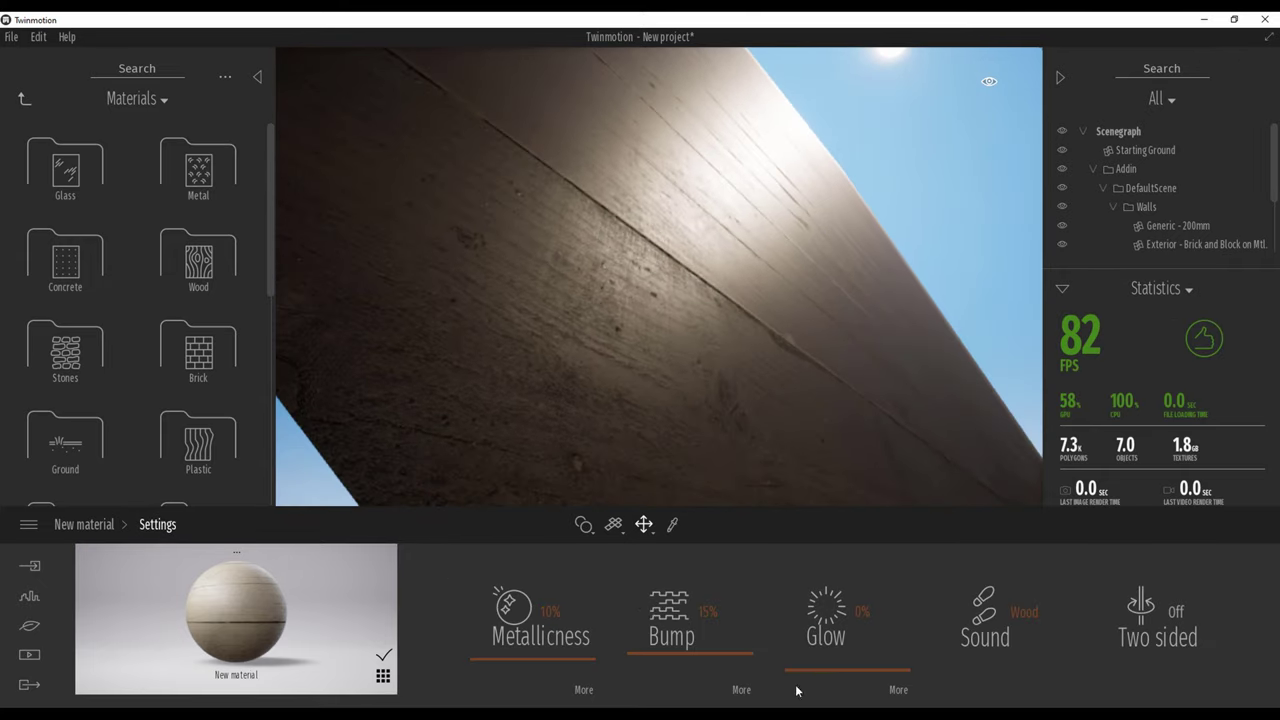
drag(822, 669, 824, 662)
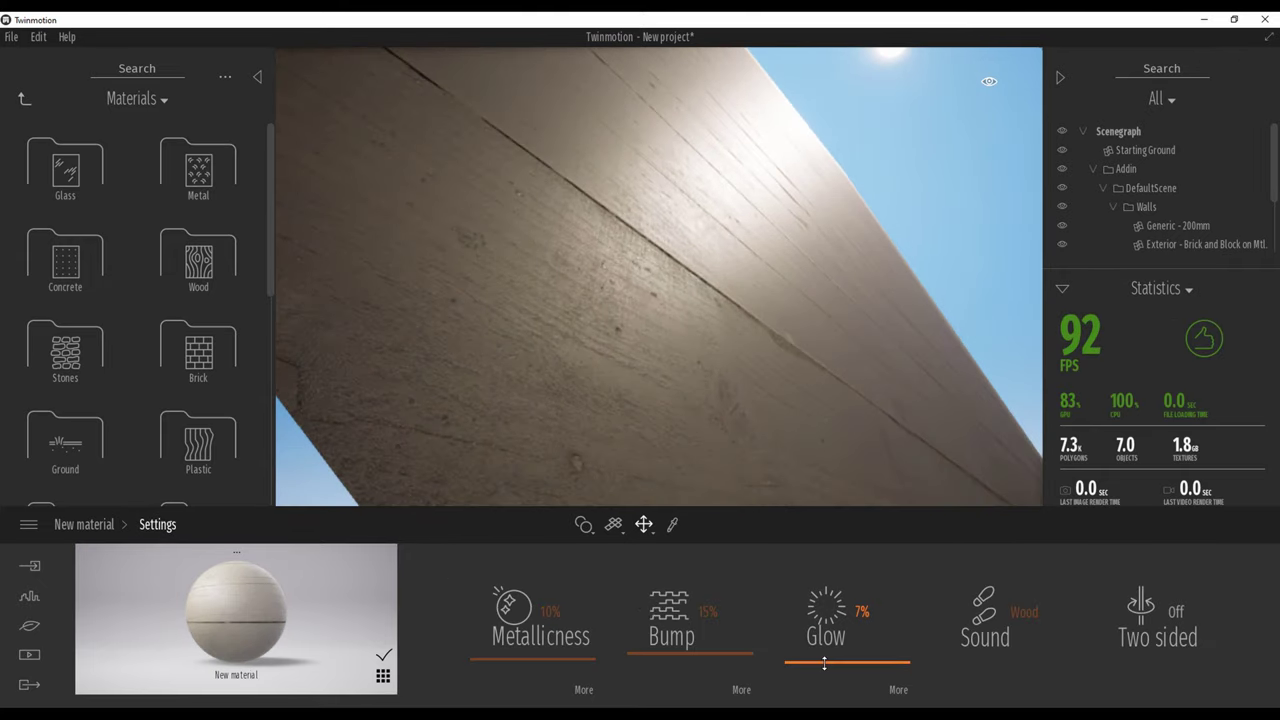
click(892, 690)
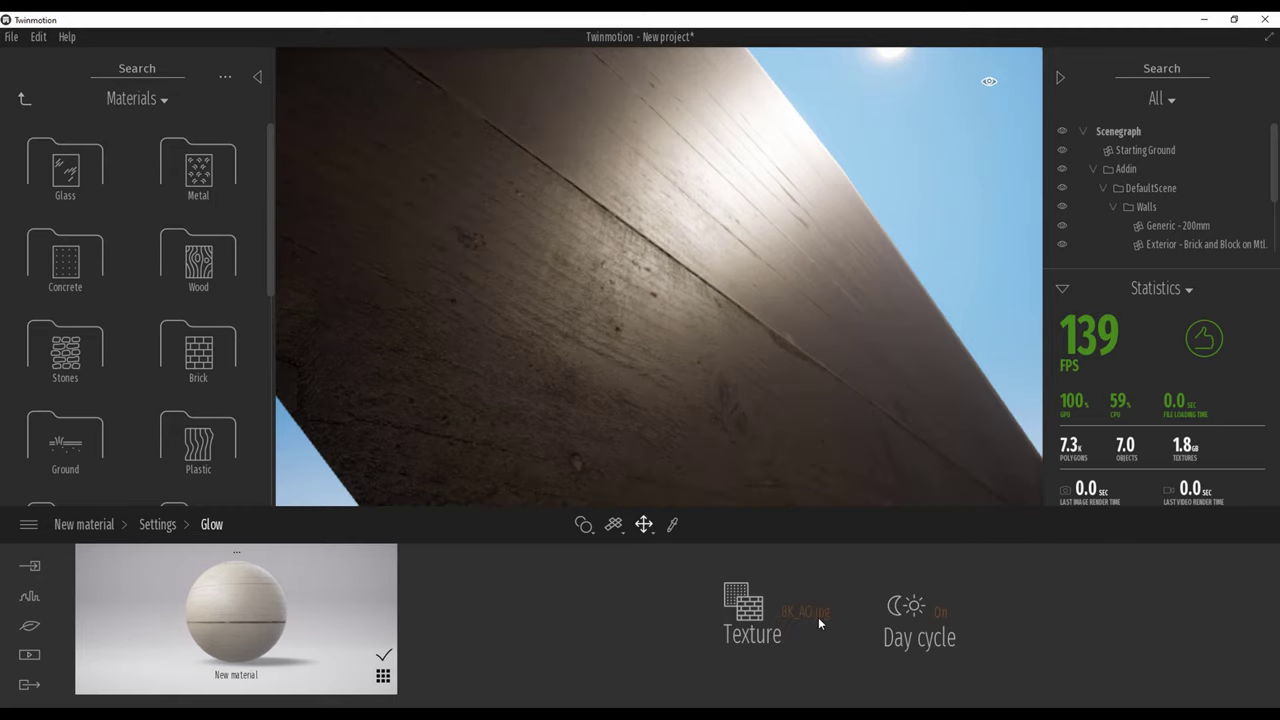
shift+middle_drag(766, 418, 795, 440)
click(931, 636)
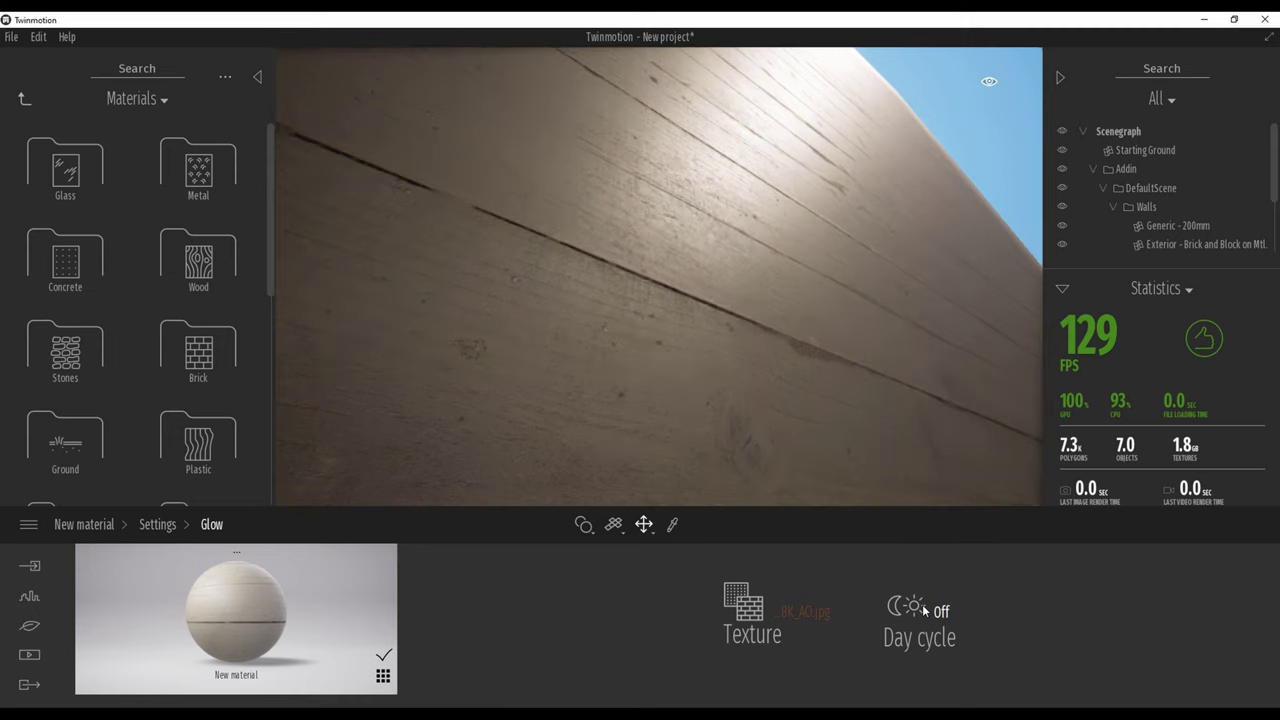
click(923, 607)
shift+middle_drag(704, 394, 714, 442)
Replace the plank material's glow texture with tbykeacs_8K_Roughness.
click(792, 628)
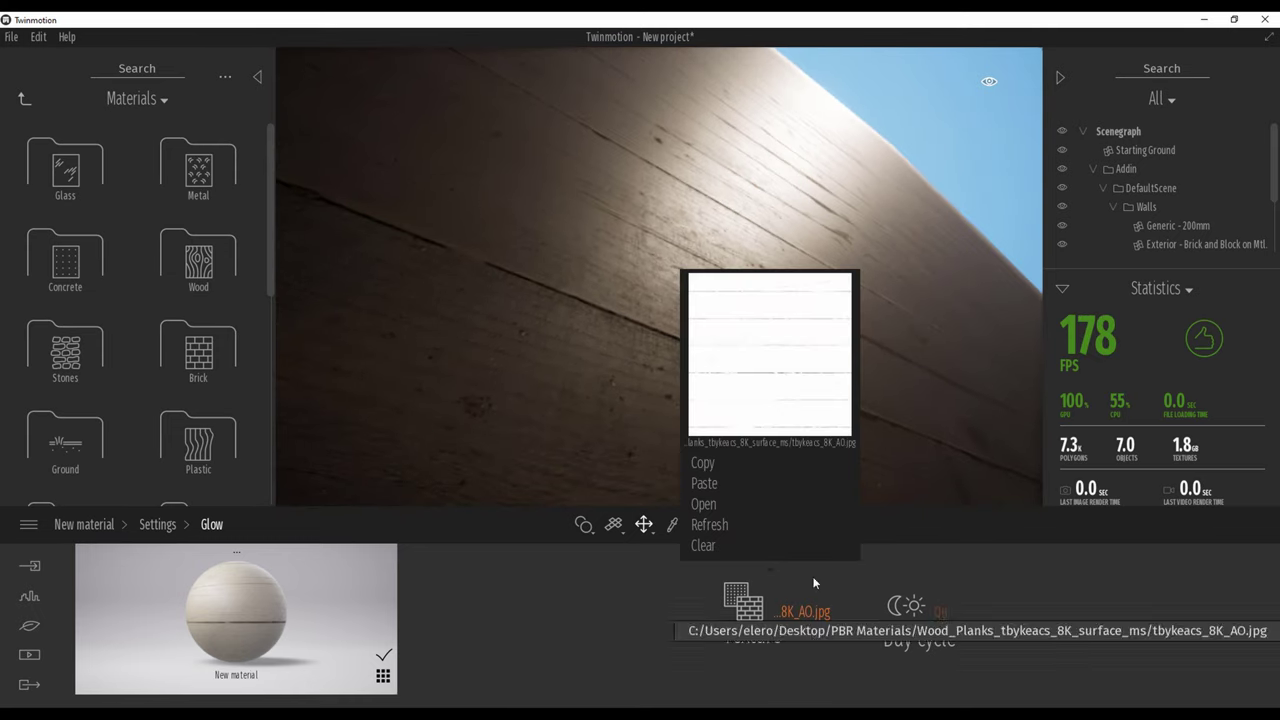
click(737, 495)
click(533, 138)
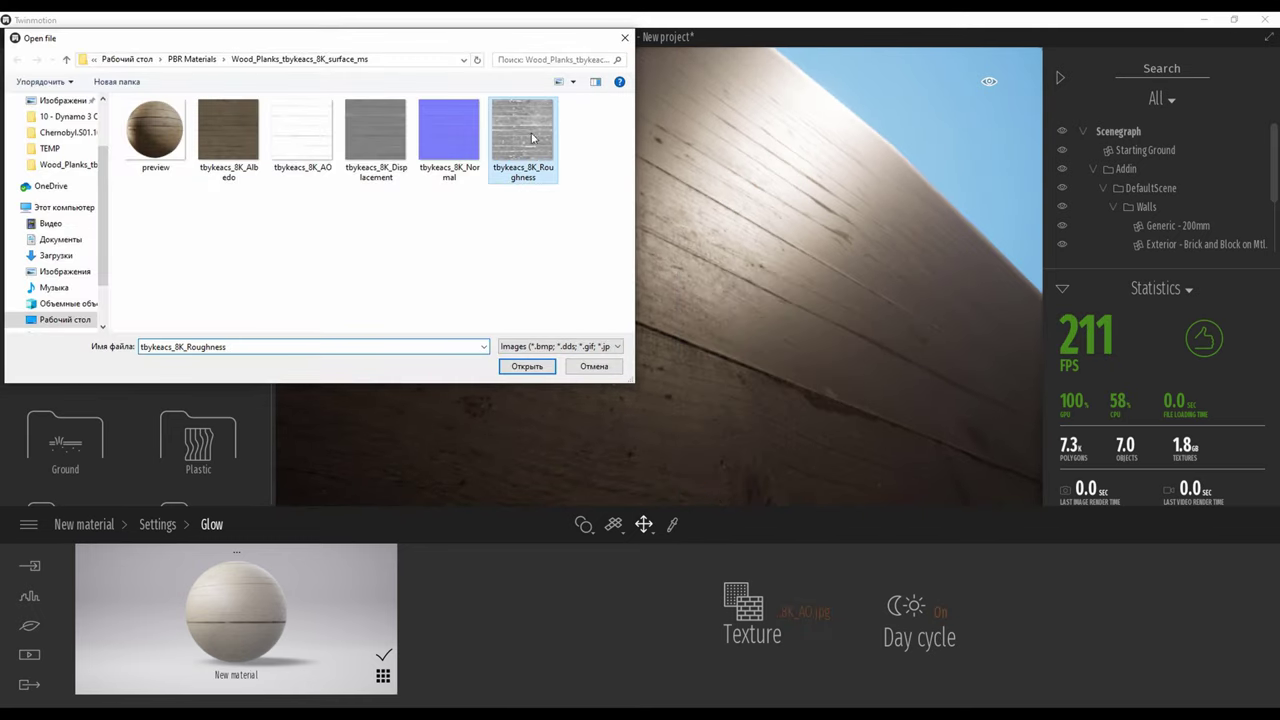
click(530, 370)
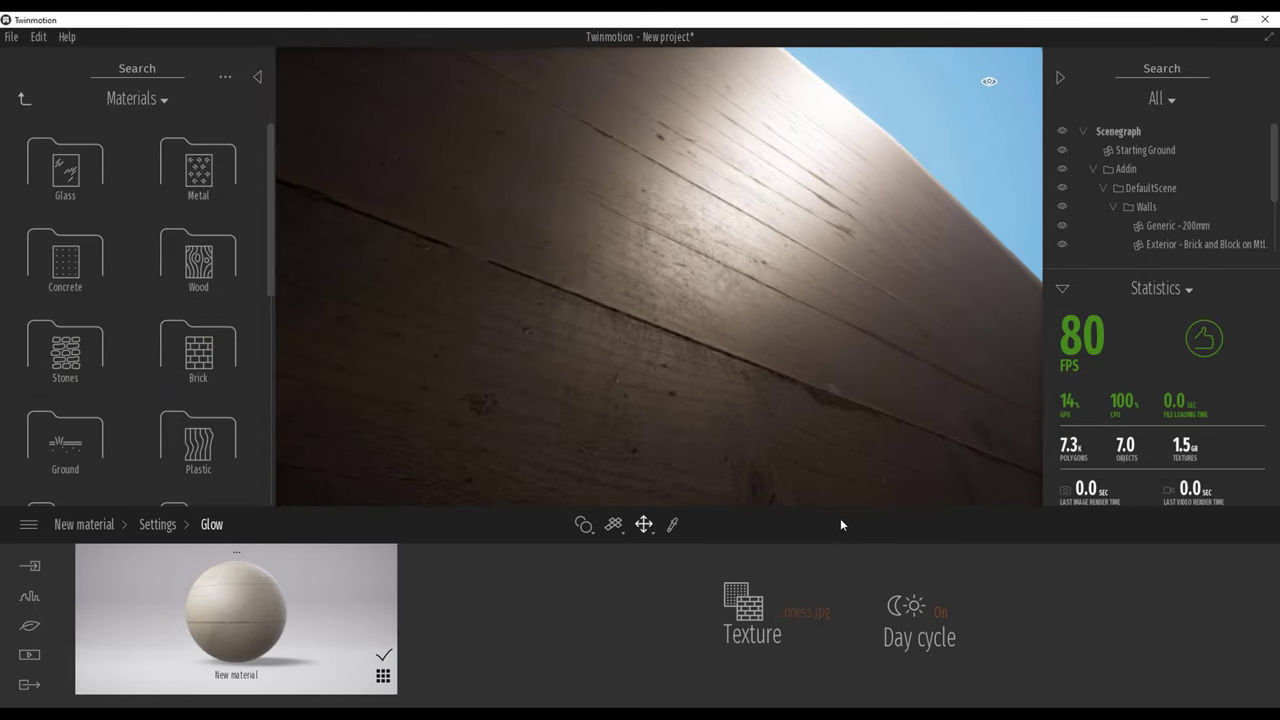
Toggle the glow's day cycle to compare the planks with the roughness texture, leaving it on.
click(923, 630)
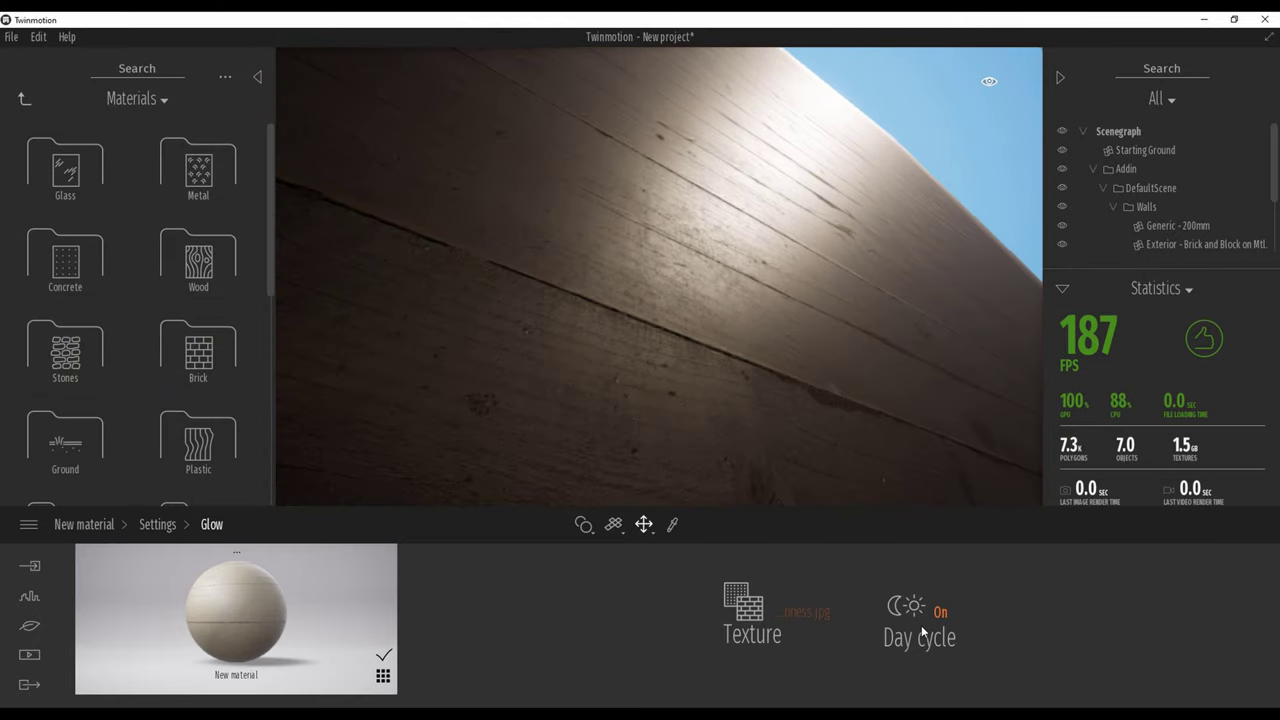
click(923, 630)
click(920, 624)
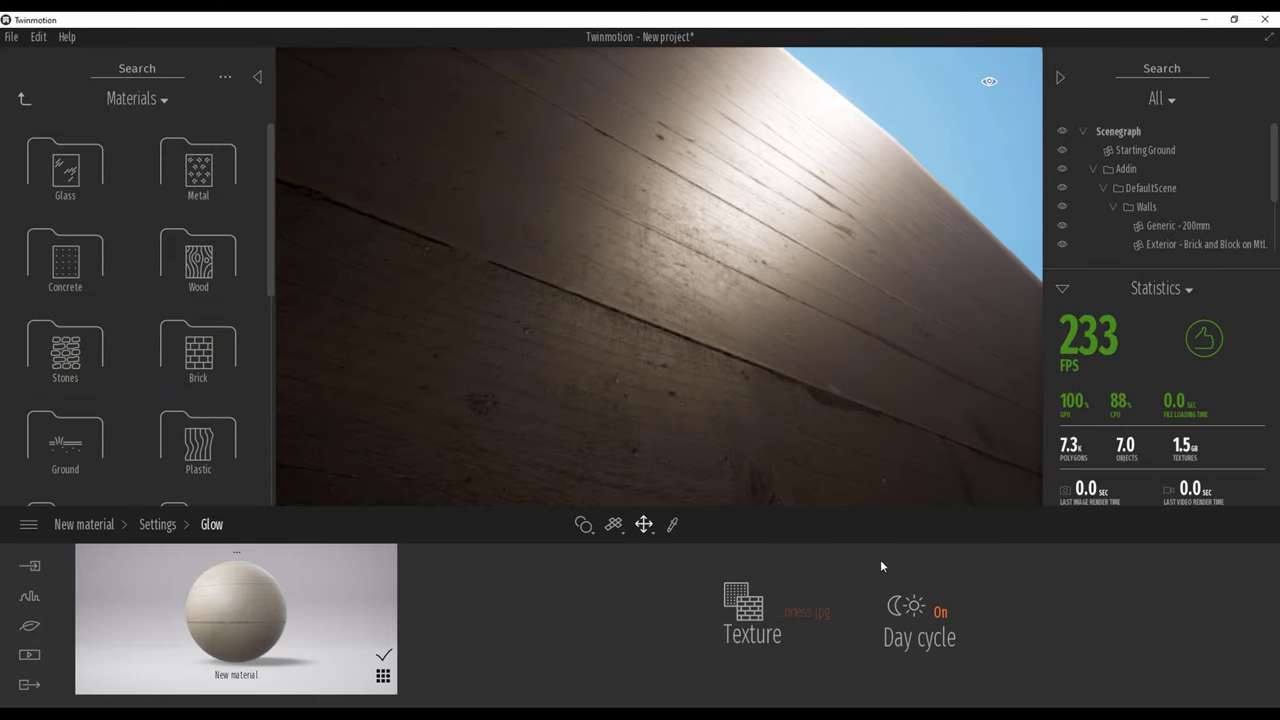
Examine the plank wall up close and from a distance, including the area lit by its wall lamp.
click(157, 524)
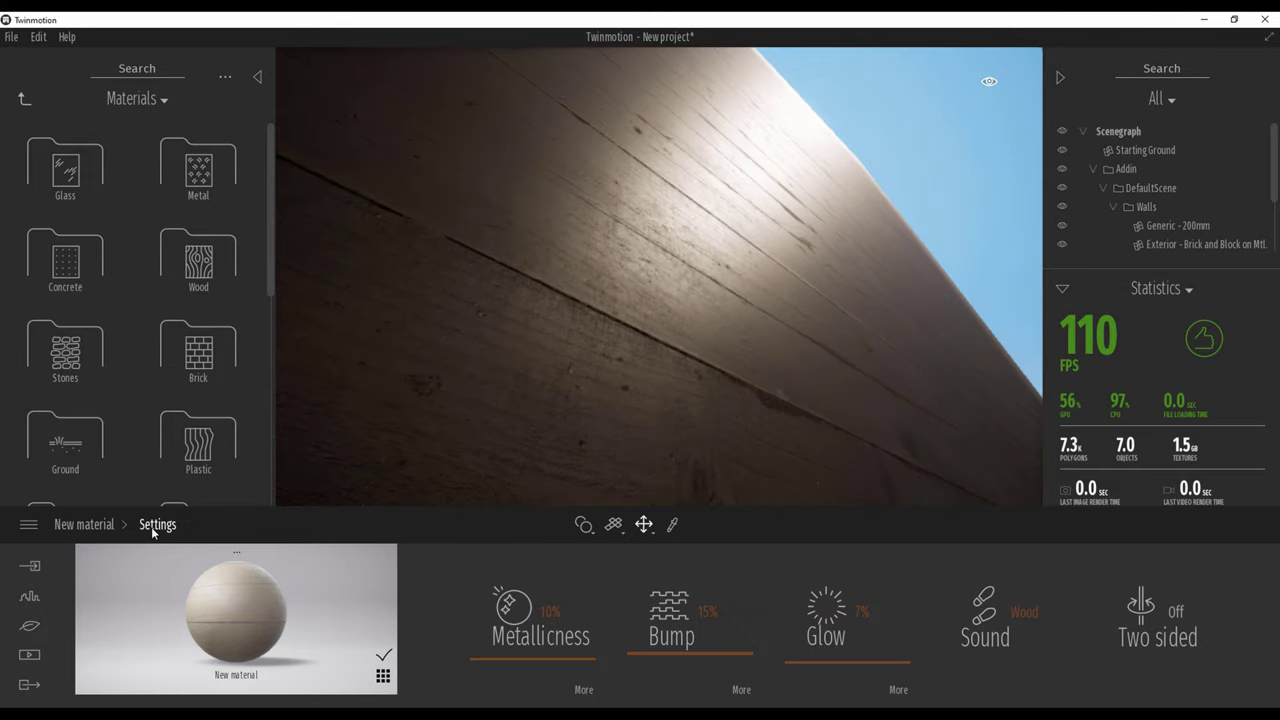
click(989, 82)
mouse_move(943, 298)
mouse_down()
mouse_move(952, 233)
mouse_move(961, 292)
mouse_up()
right_drag(772, 290, 730, 415)
key(s)
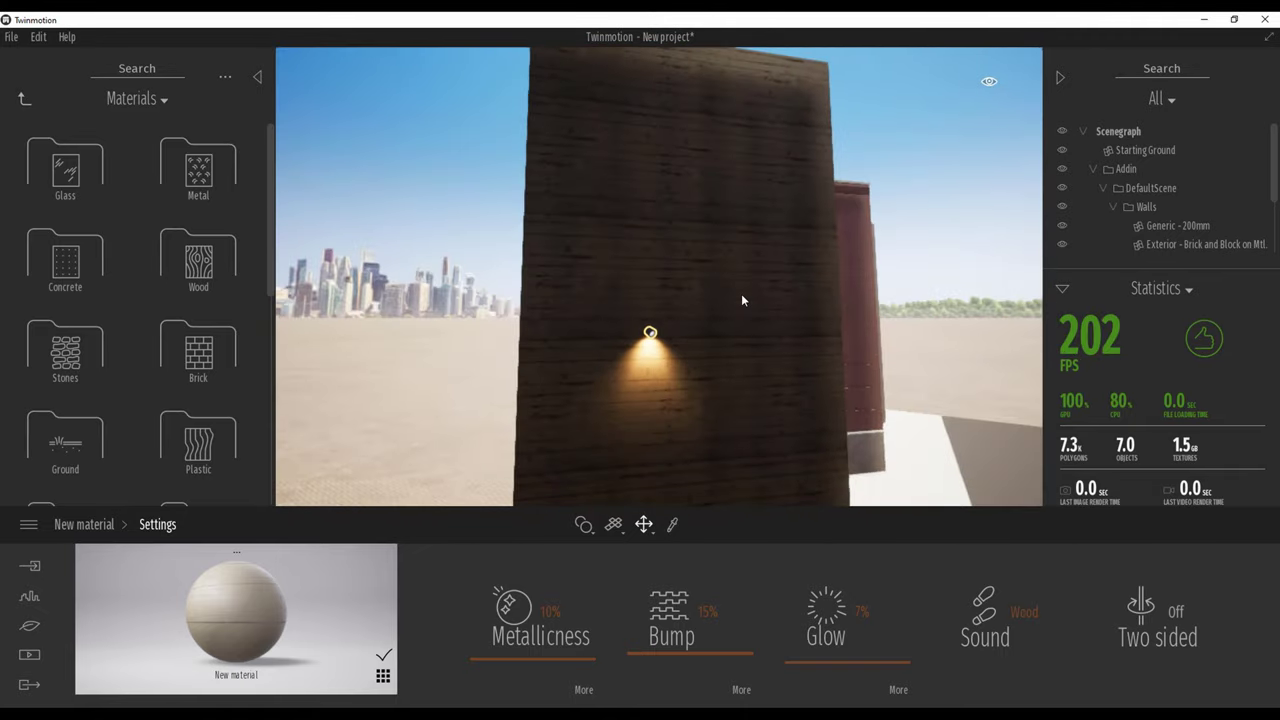
scroll(741, 293, up, 5)
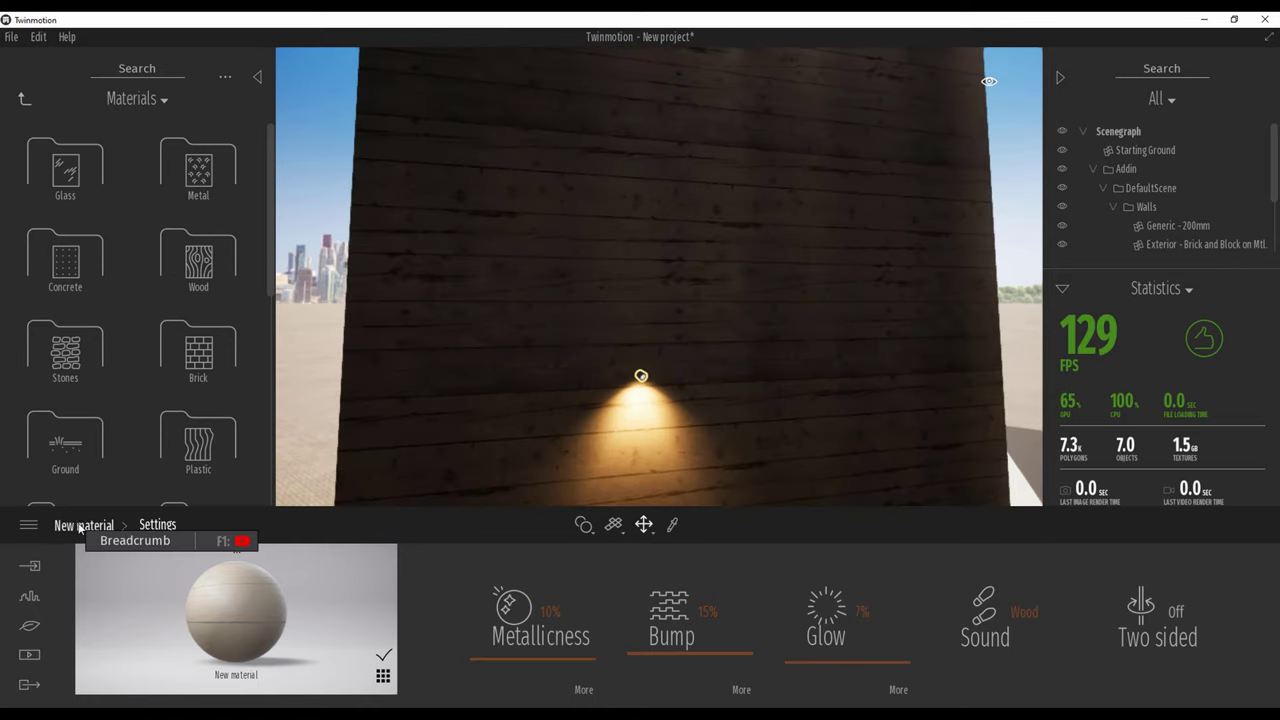
click(80, 527)
right_drag(697, 287, 733, 234)
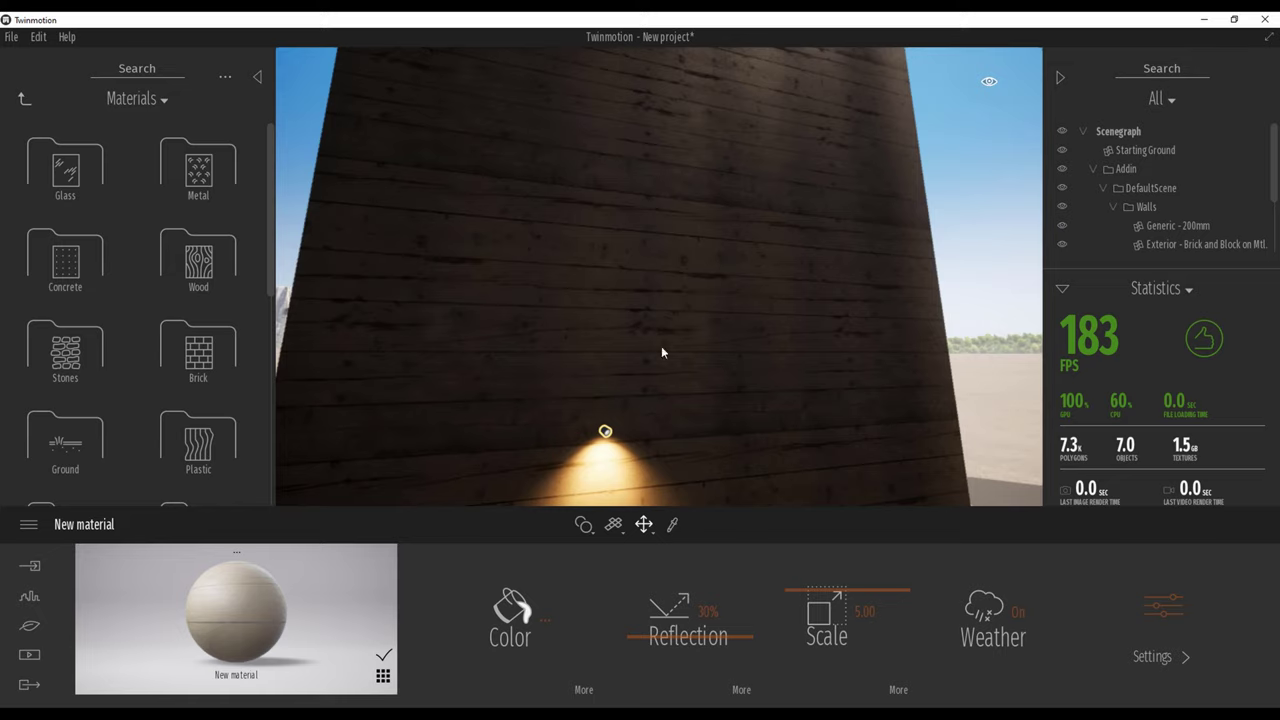
Create a new blank material and apply it to the grey block wall beyond the brick wall.
right_drag(661, 353, 820, 370)
key(w)
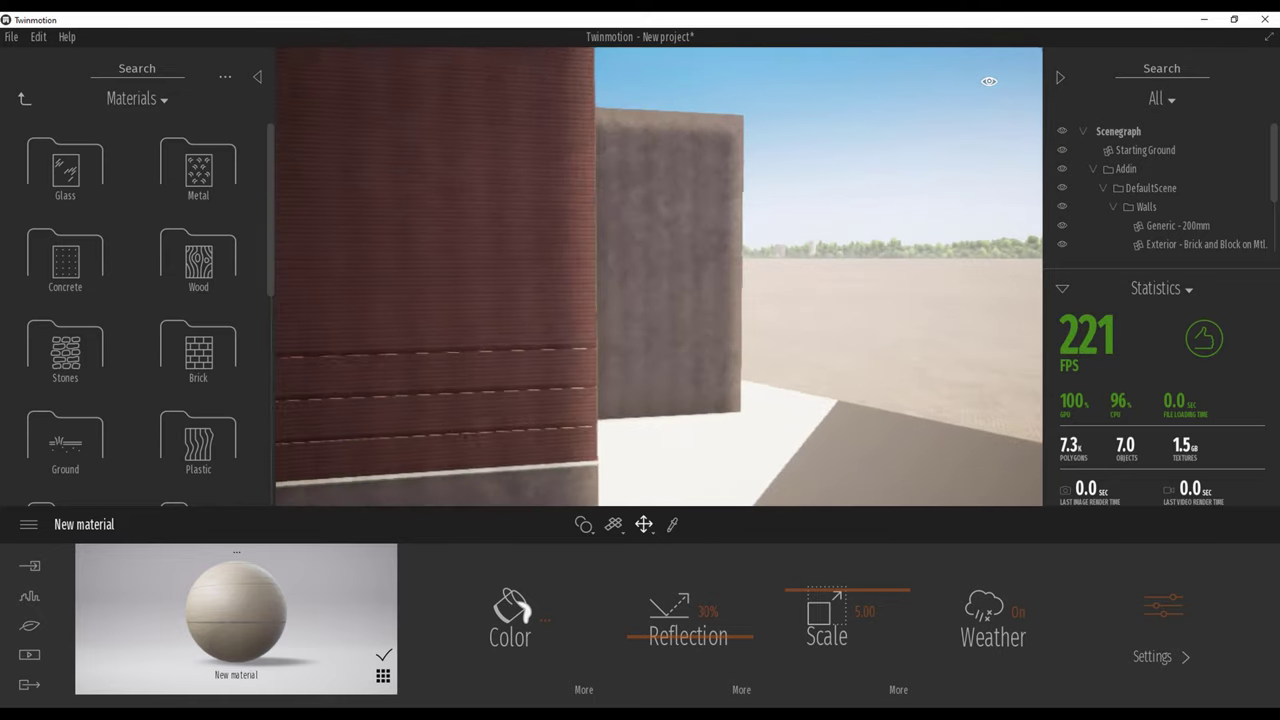
key(w)
right_drag(660, 280, 520, 262)
key(w)
key(w)
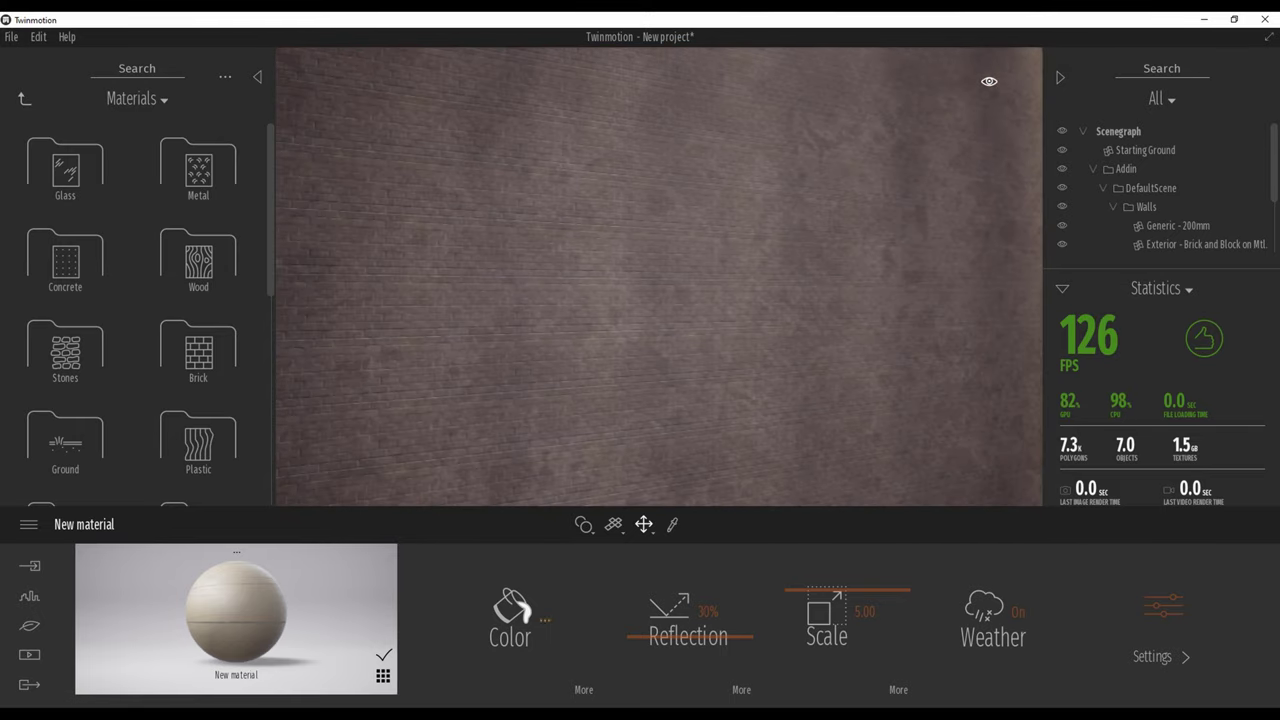
click(383, 678)
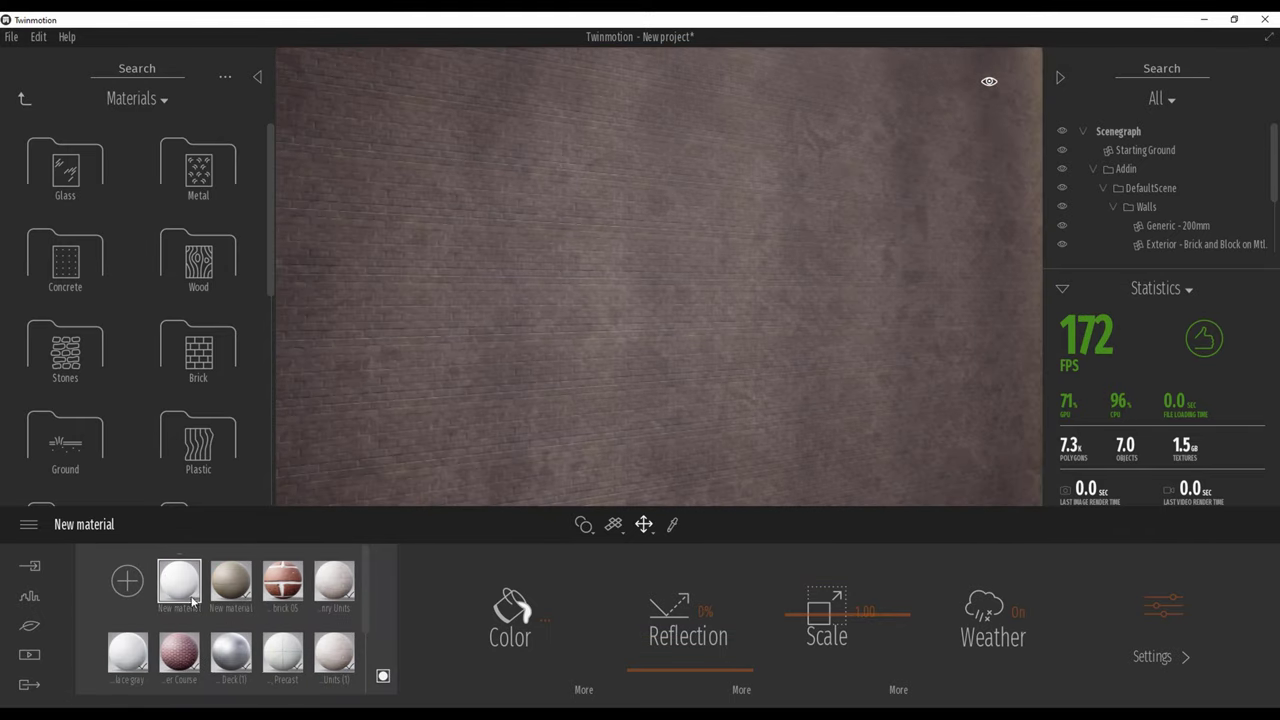
drag(193, 600, 478, 333)
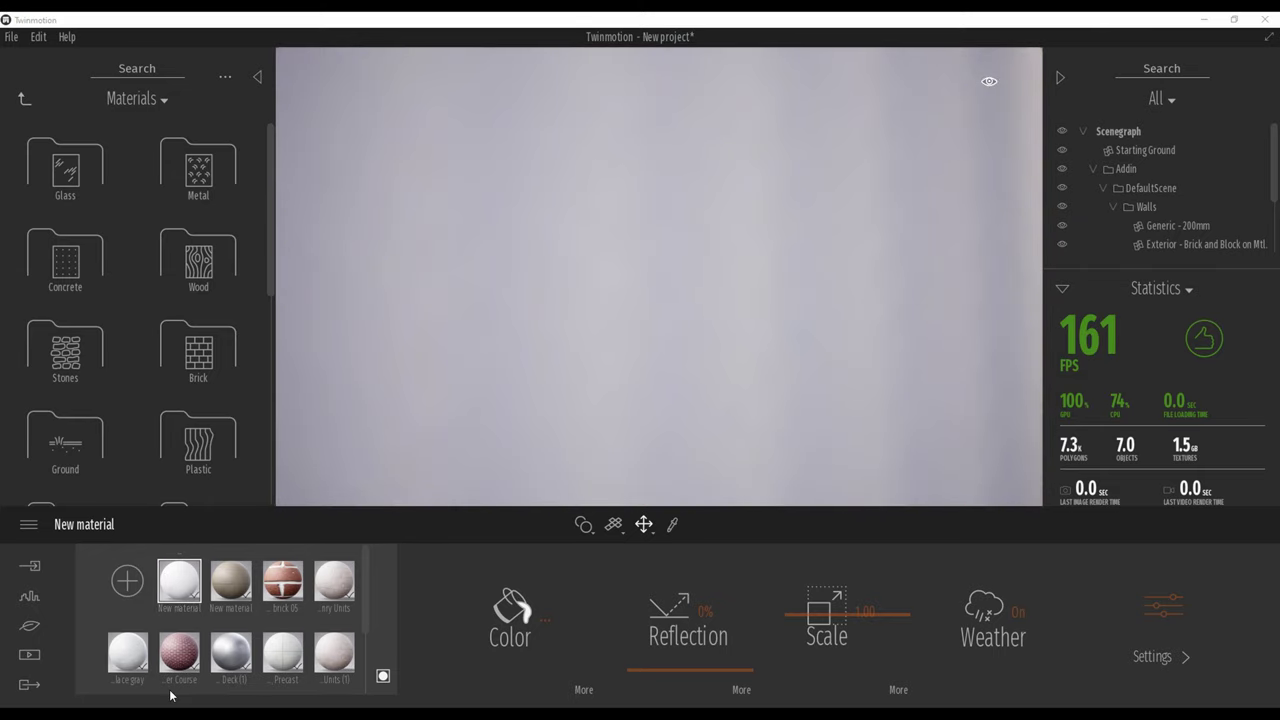
Switch to File Explorer, open the Imperfections_rmmodbdp_8K_surface_ms folder in PBR Materials, copy its path and return to Twinmotion.
click(170, 697)
click(451, 200)
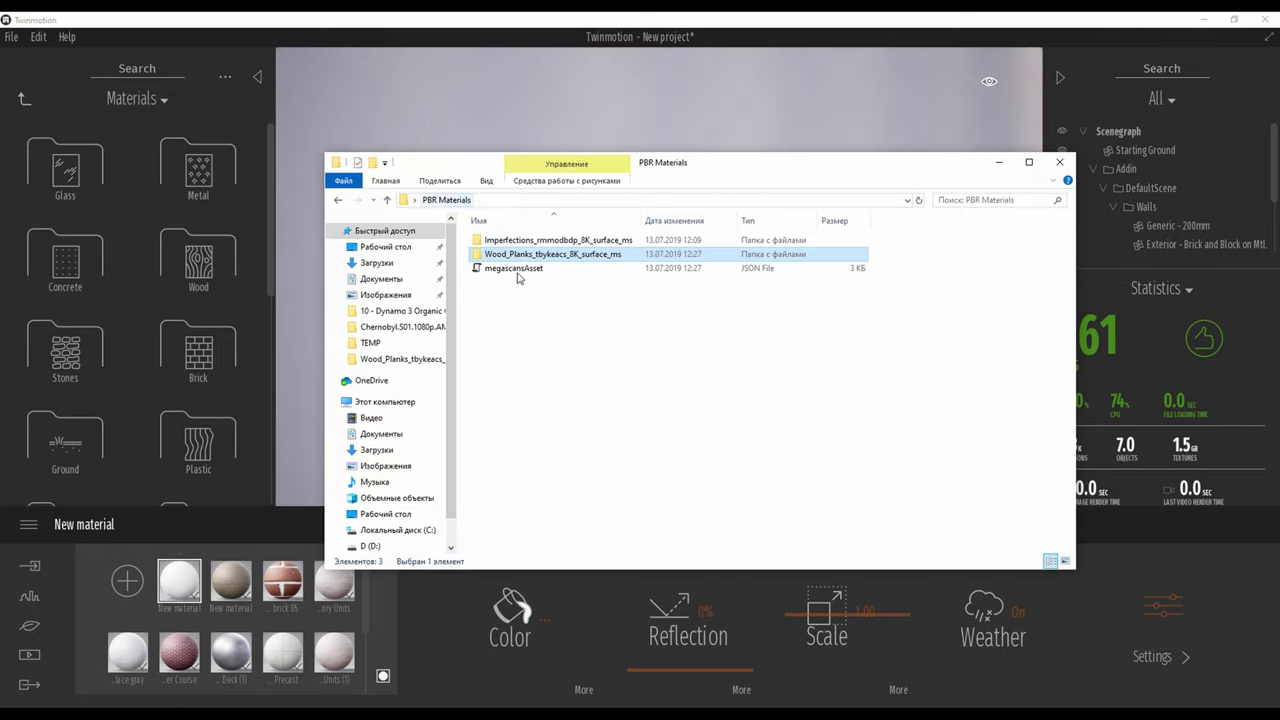
double_click(524, 242)
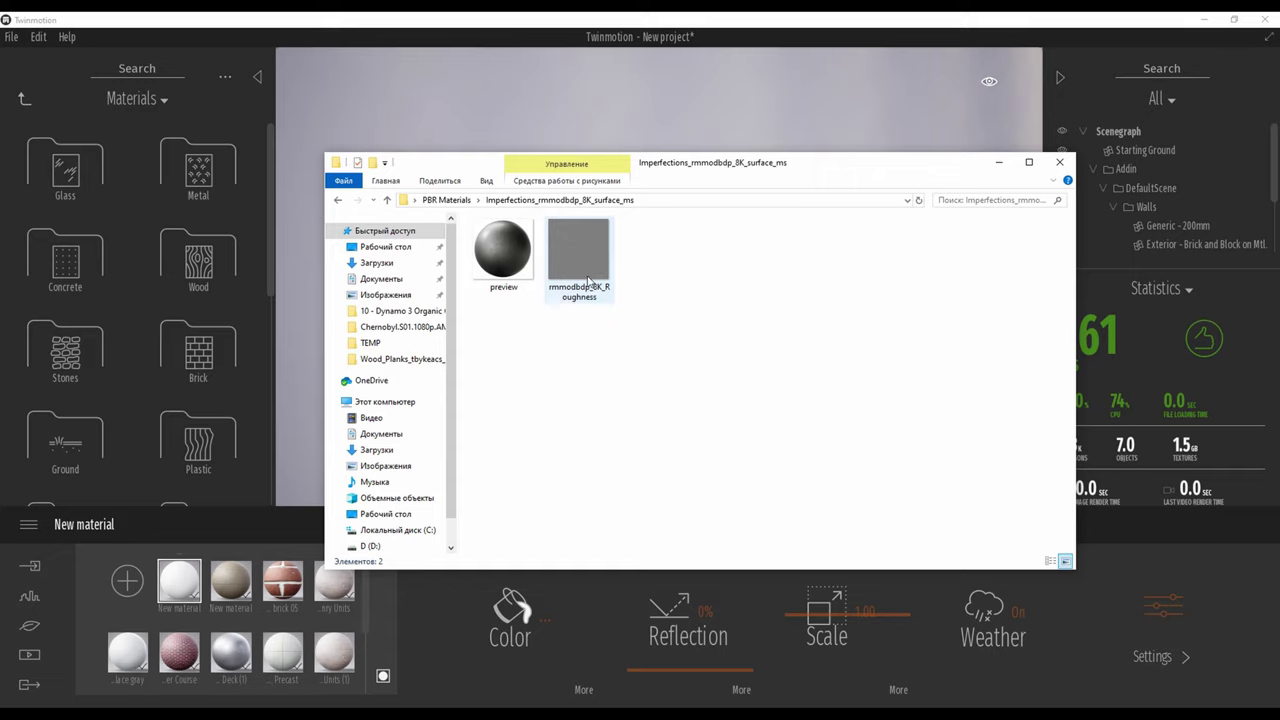
drag(672, 165, 741, 194)
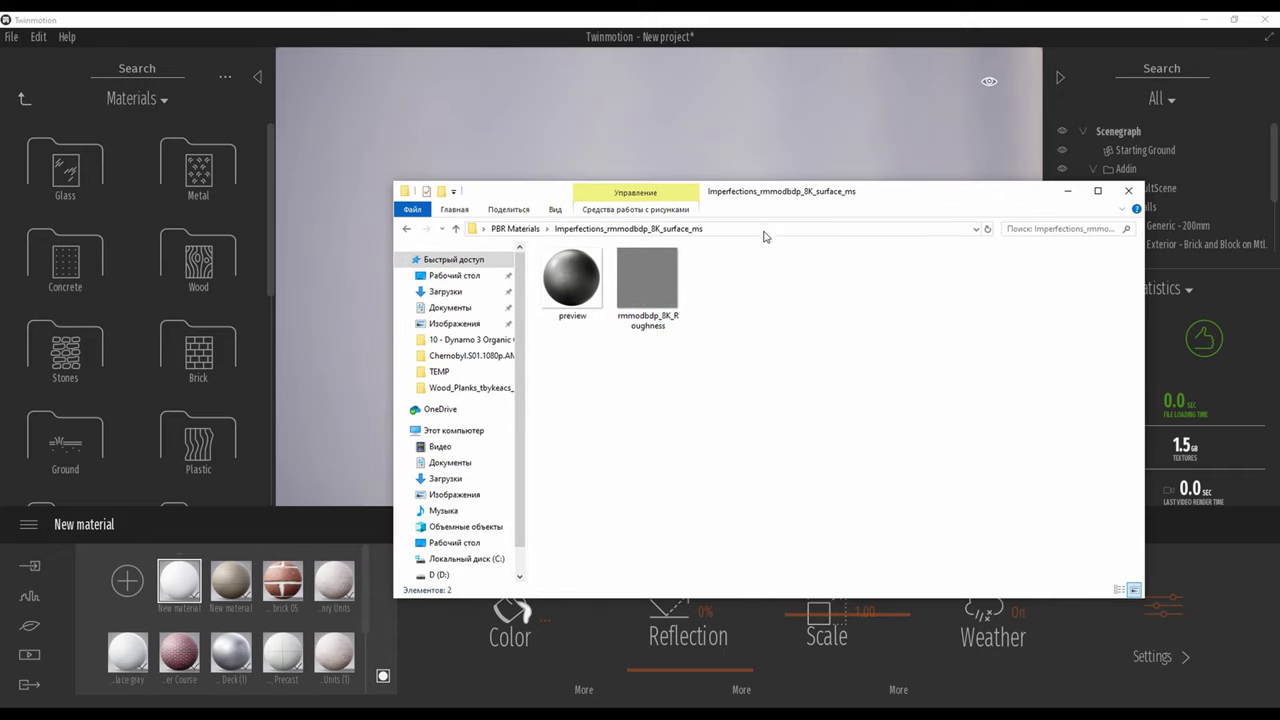
click(764, 231)
click(709, 17)
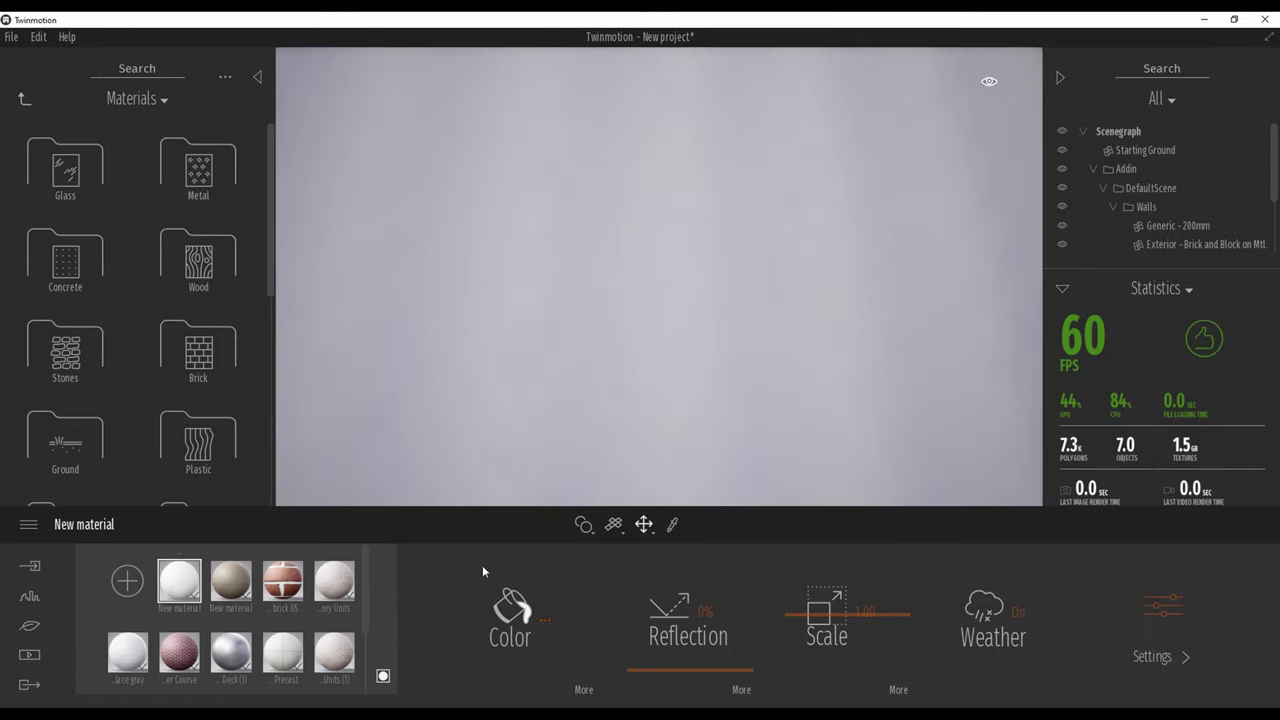
Load rmmodbdp_8K_Roughness from the copied folder path as the new material's metallicness texture.
click(1145, 652)
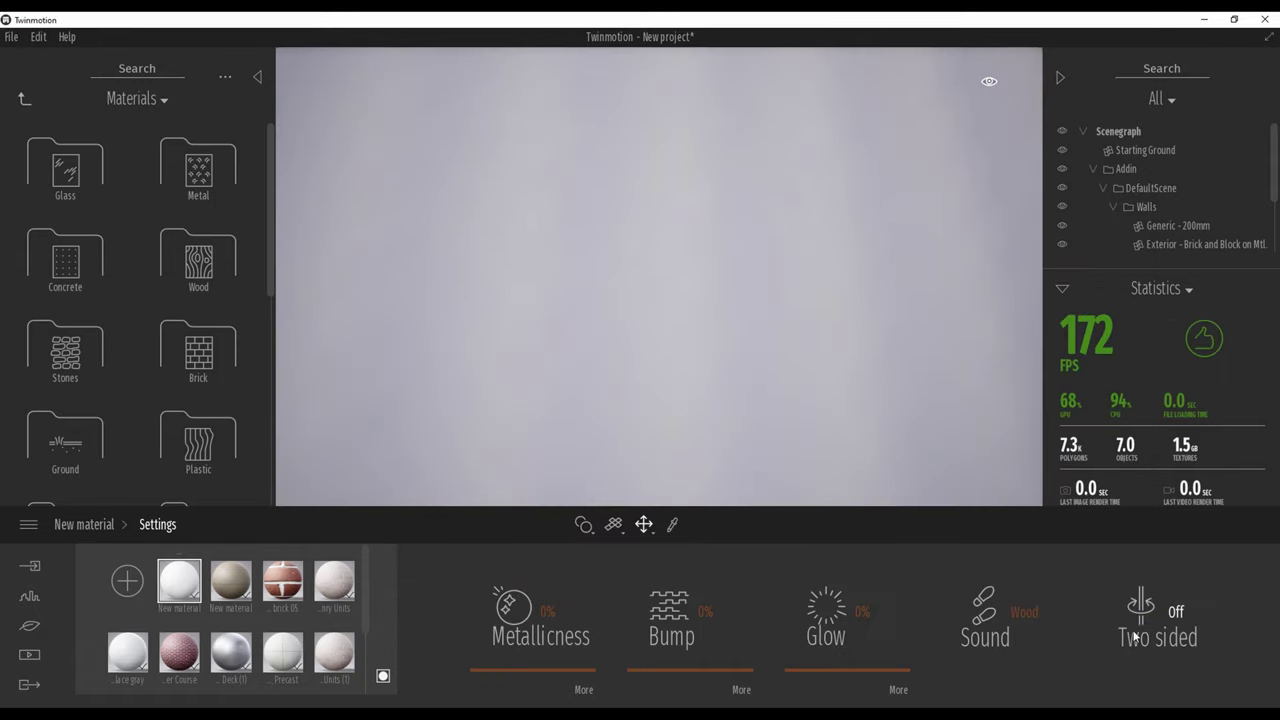
click(589, 699)
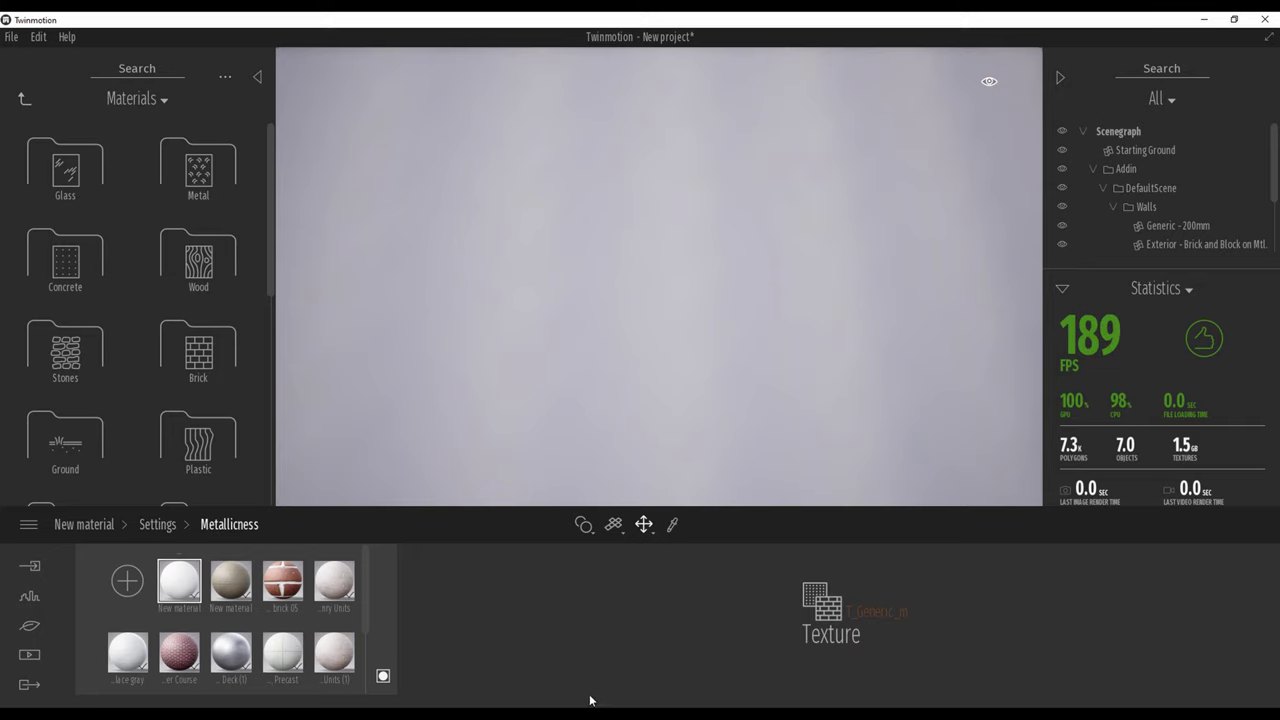
right_click(843, 636)
click(850, 504)
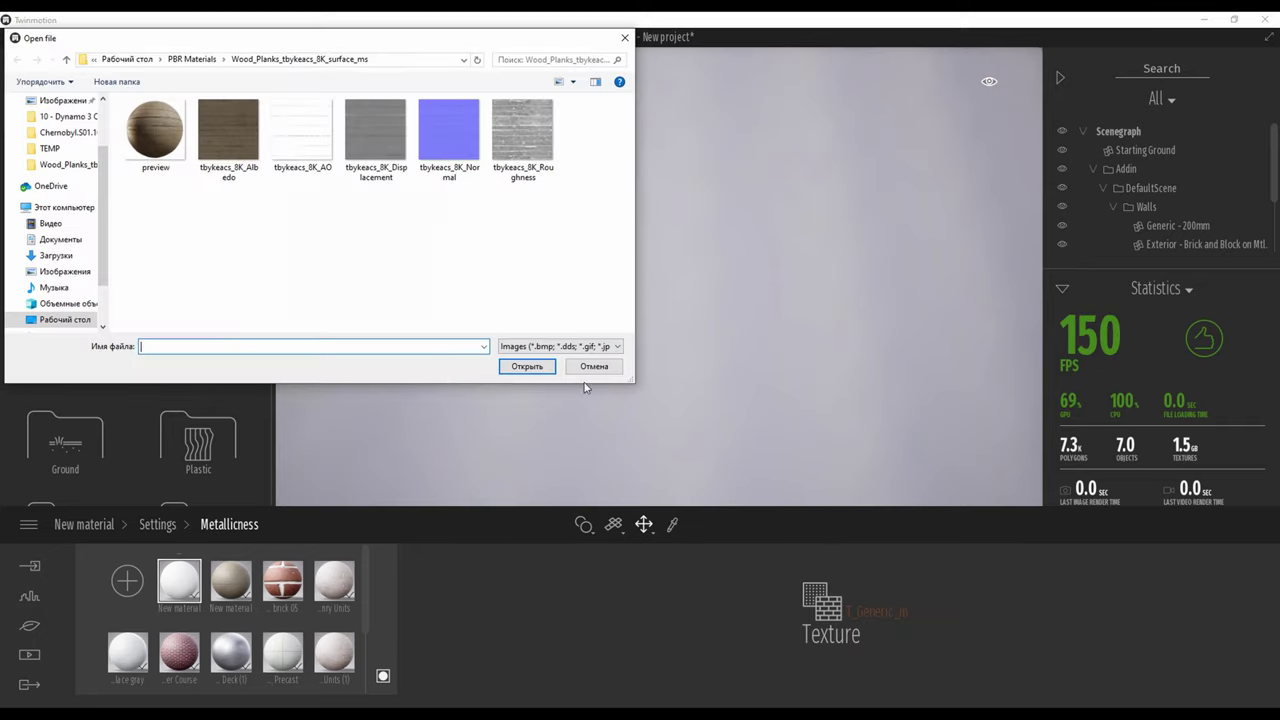
key(ctrl+v)
key(Return)
click(229, 135)
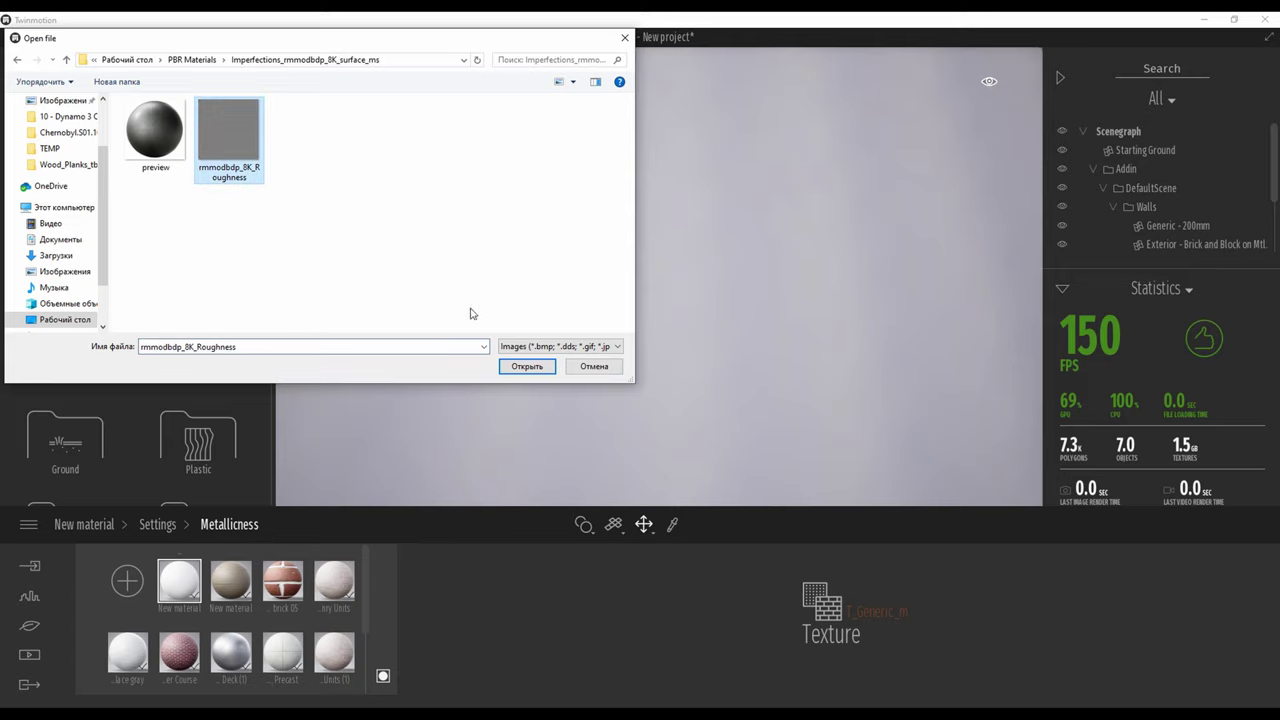
click(524, 366)
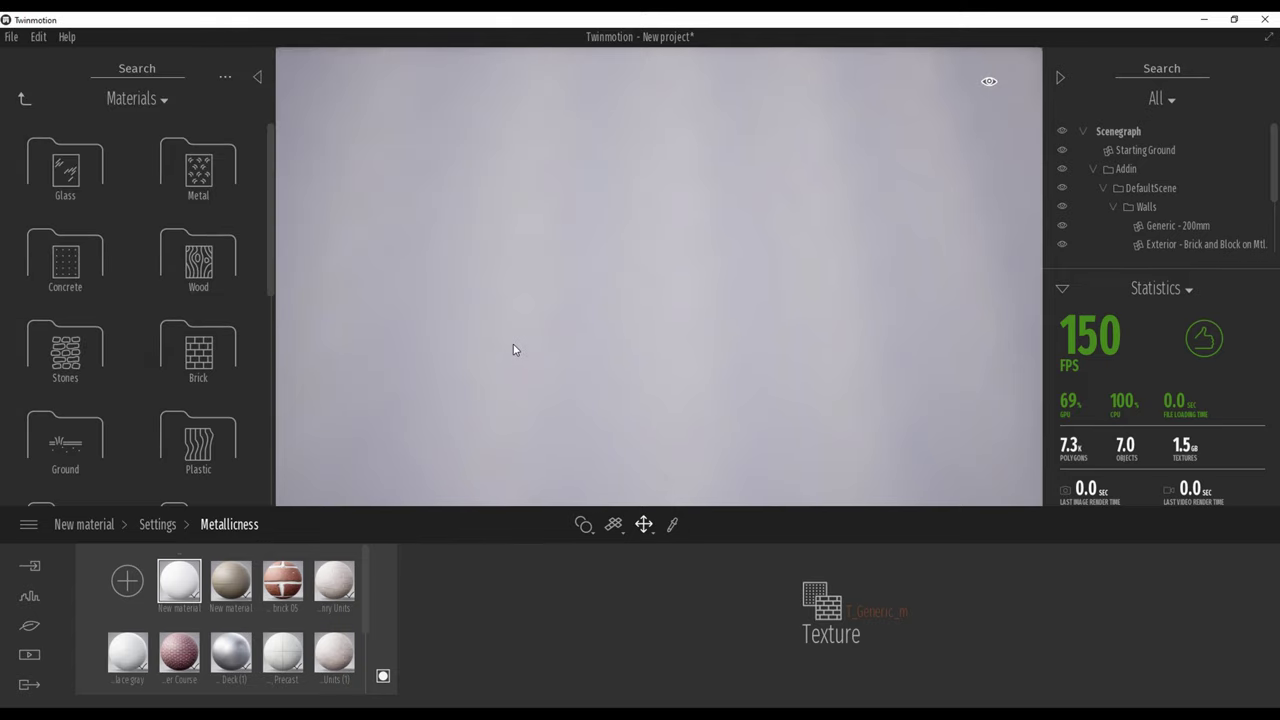
Set the new material's metallicness to 90% and inspect the wall surface from several angles.
right_drag(513, 344, 440, 320)
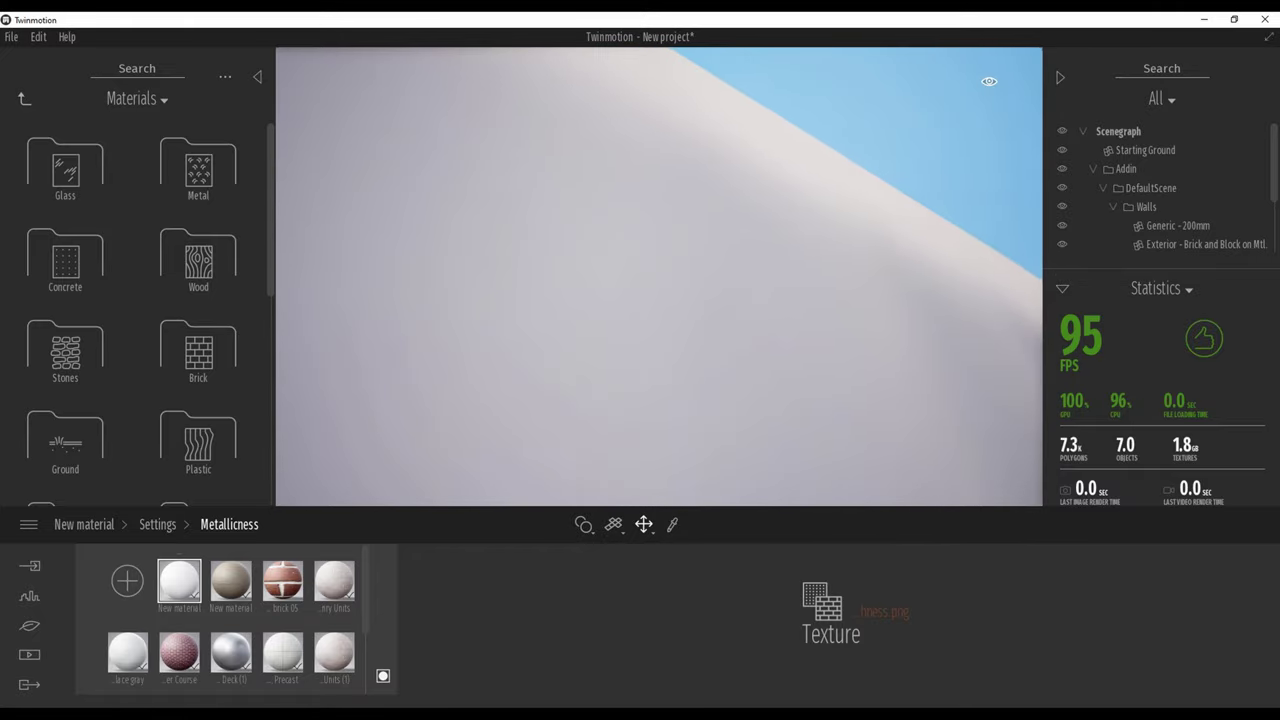
drag(570, 355, 520, 437)
click(157, 524)
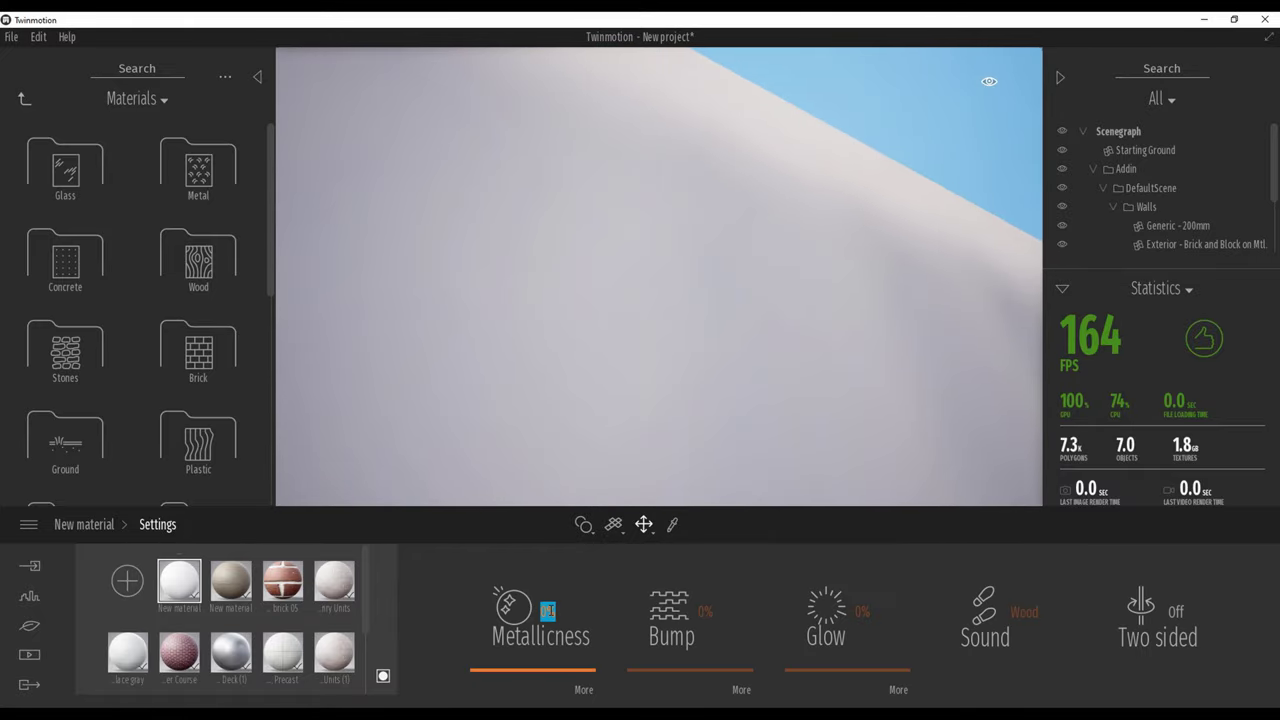
key(Return)
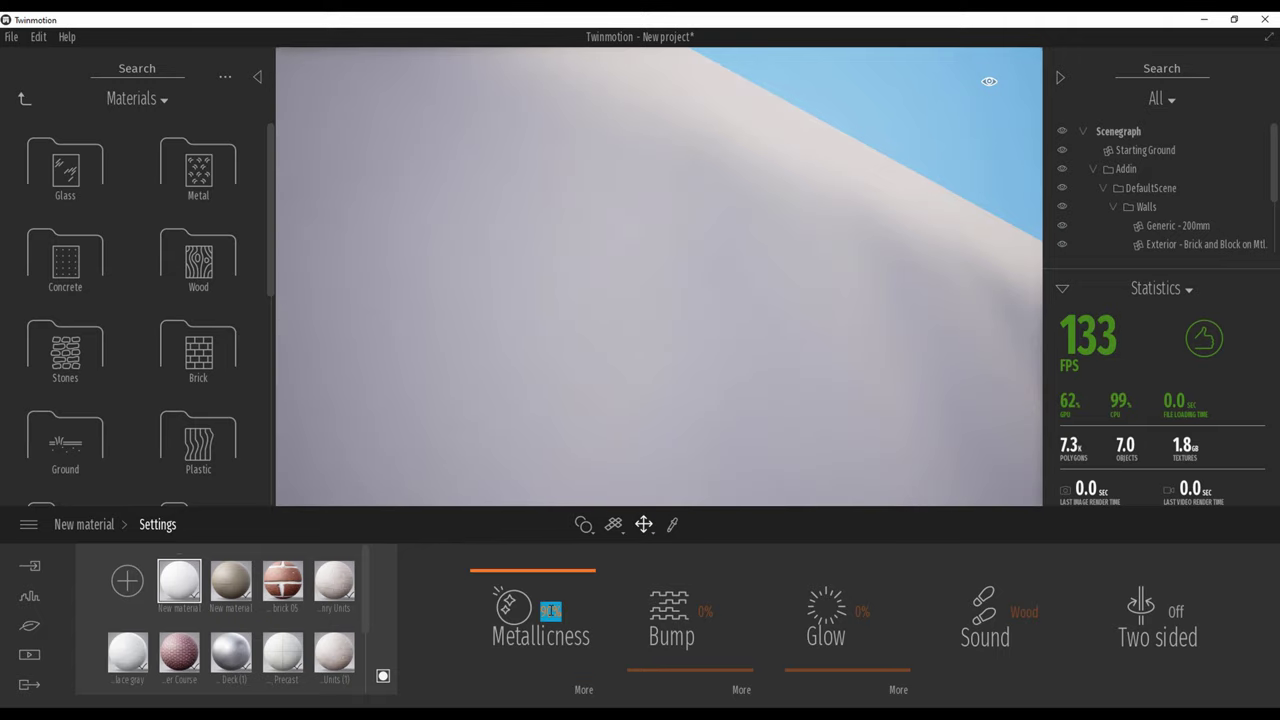
right_drag(603, 351, 520, 400)
scroll(603, 351, down, 5)
right_drag(603, 351, 610, 415)
scroll(610, 351, up, 5)
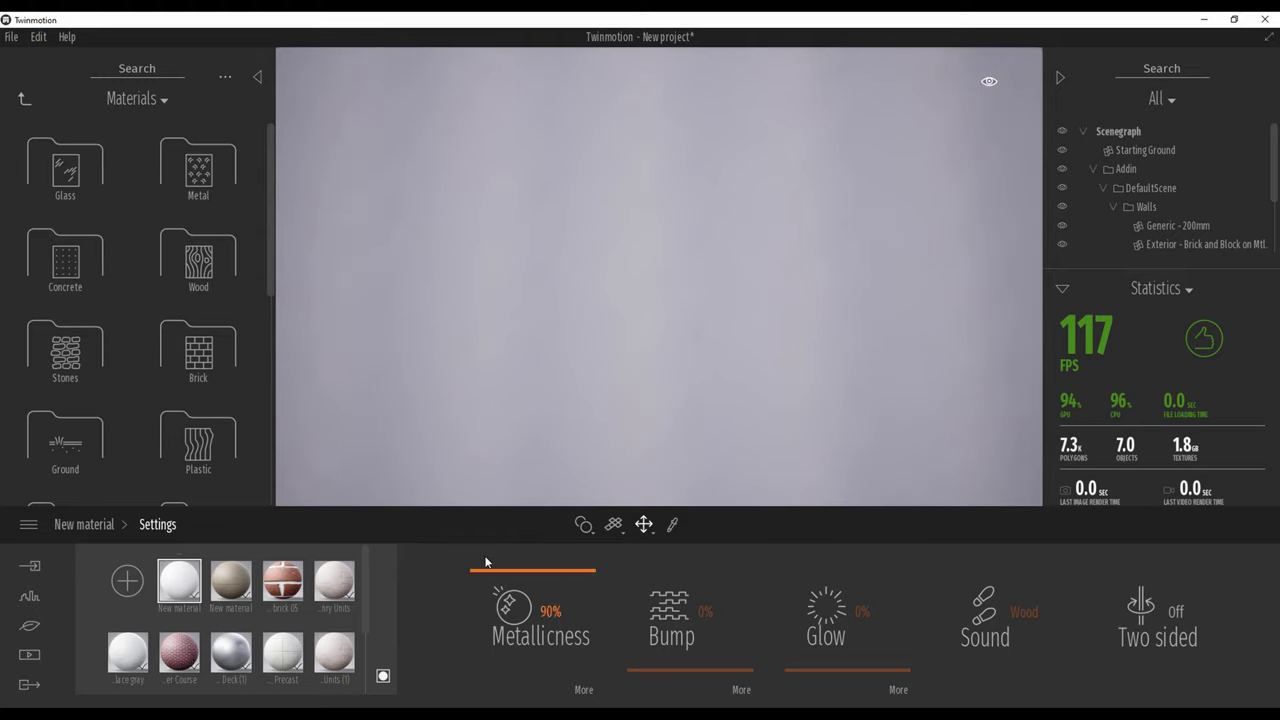
Set the new material's scale to 5.00 and check the wall up close and from farther back.
click(110, 526)
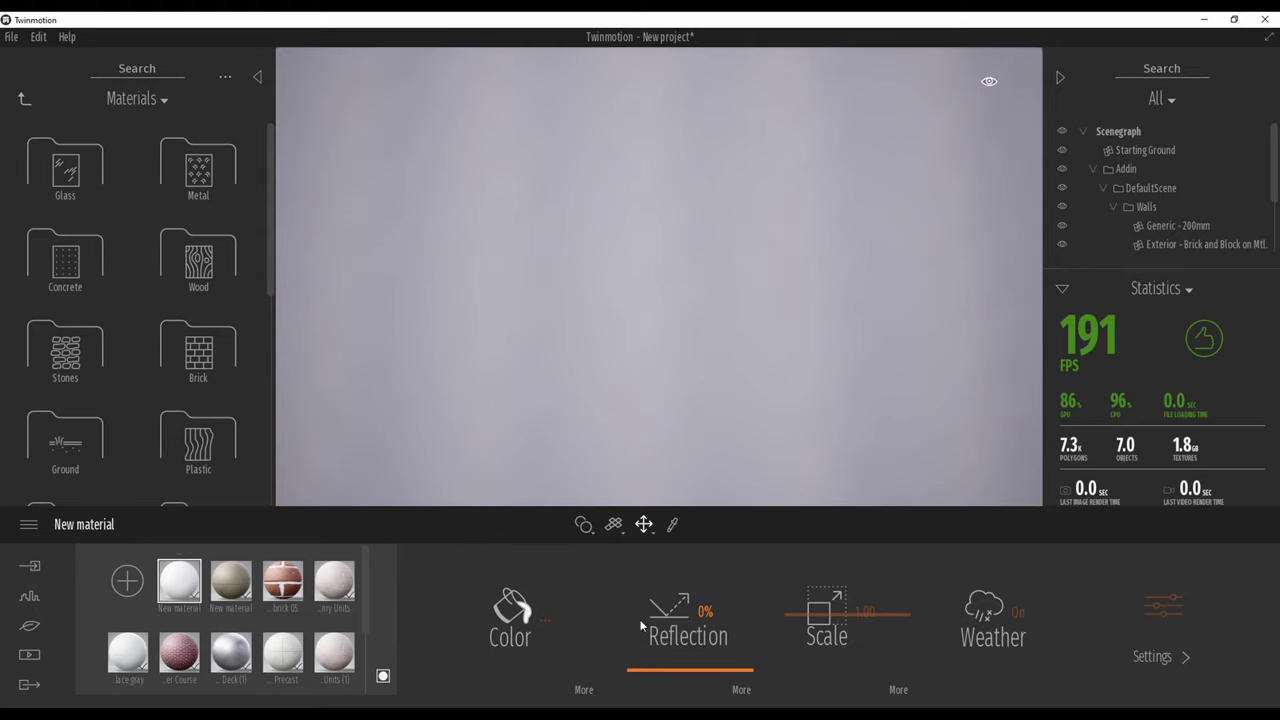
click(866, 611)
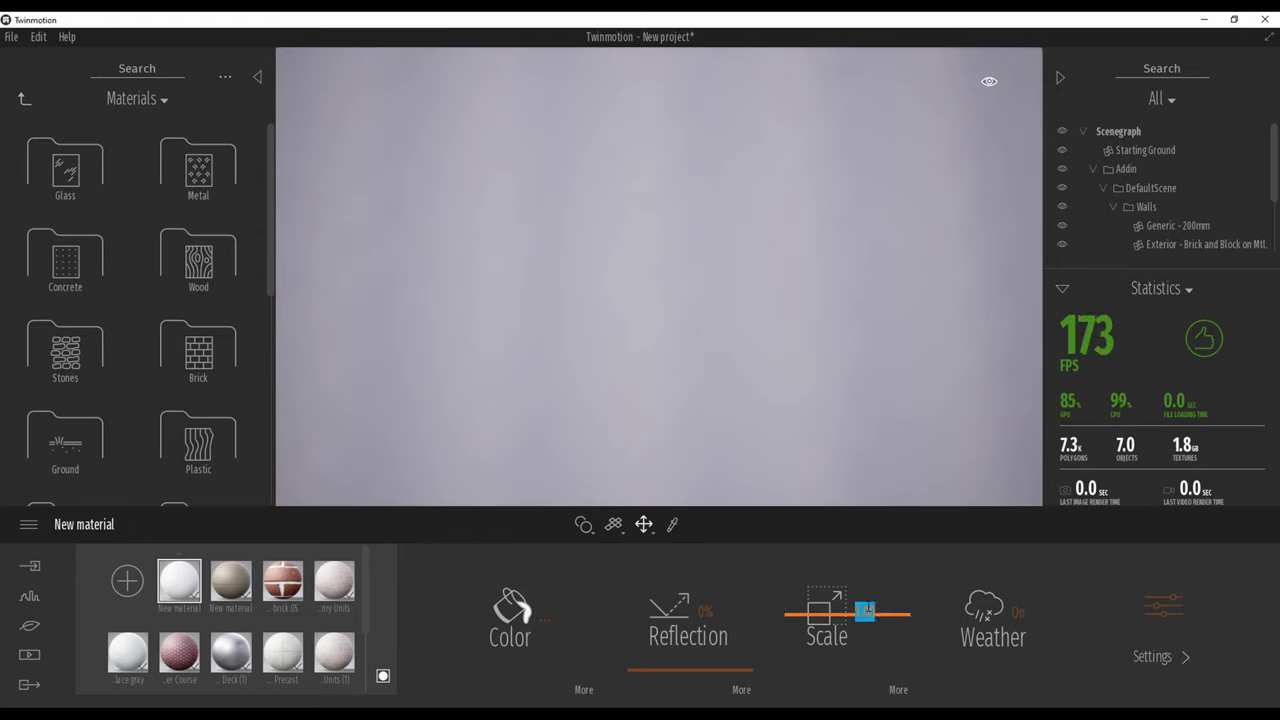
key(Return)
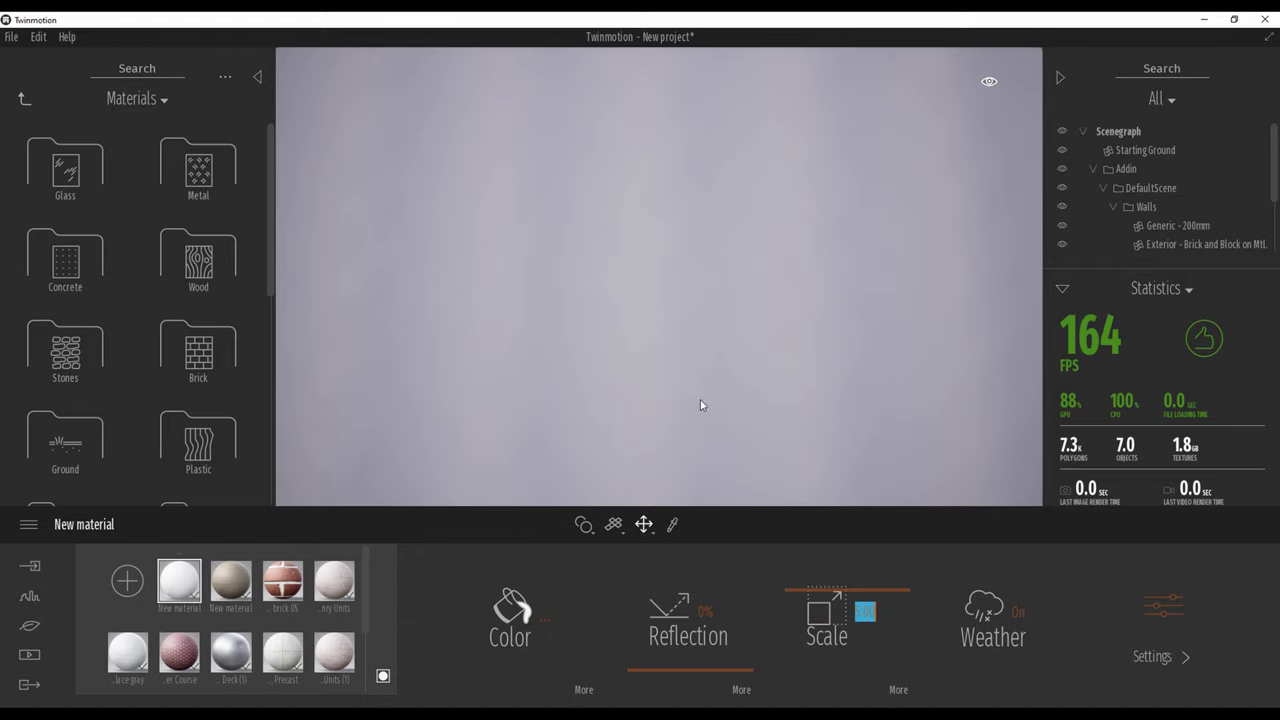
right_drag(702, 405, 660, 410)
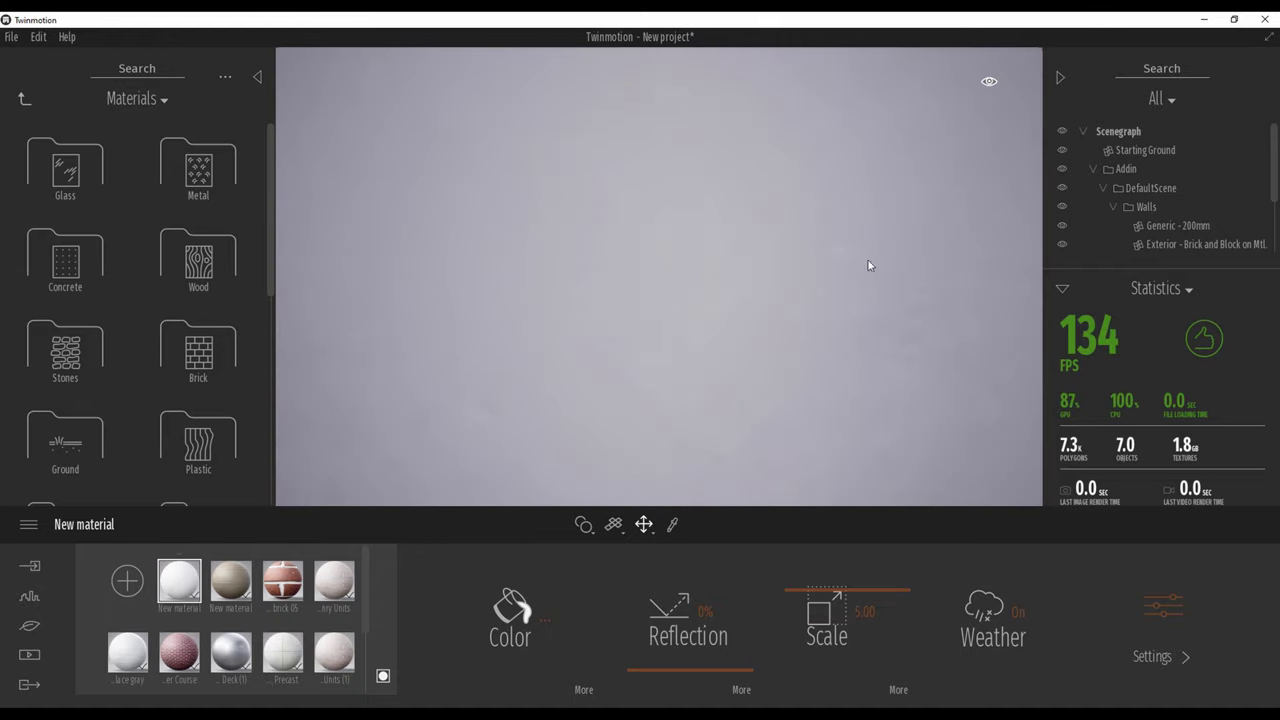
right_drag(868, 265, 655, 240)
key(s)
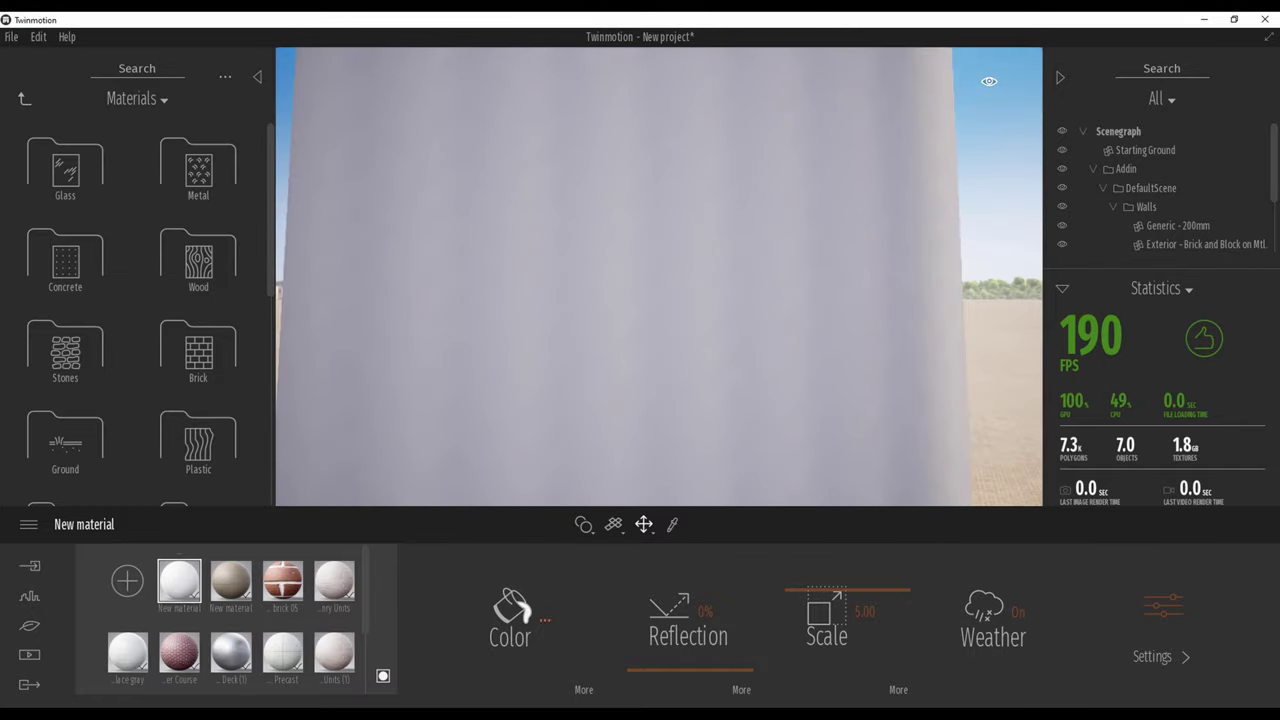
Load rmmodbdp_8K_Roughness as the new material's color texture.
click(584, 690)
click(699, 637)
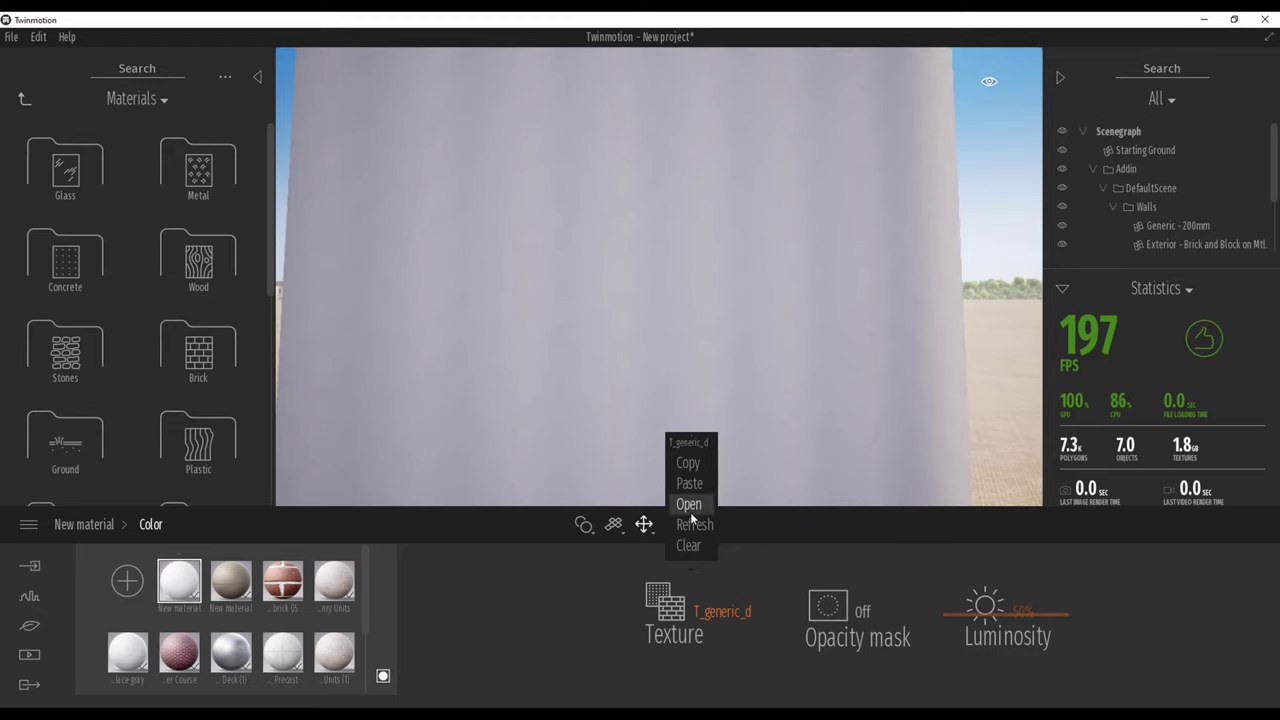
click(237, 131)
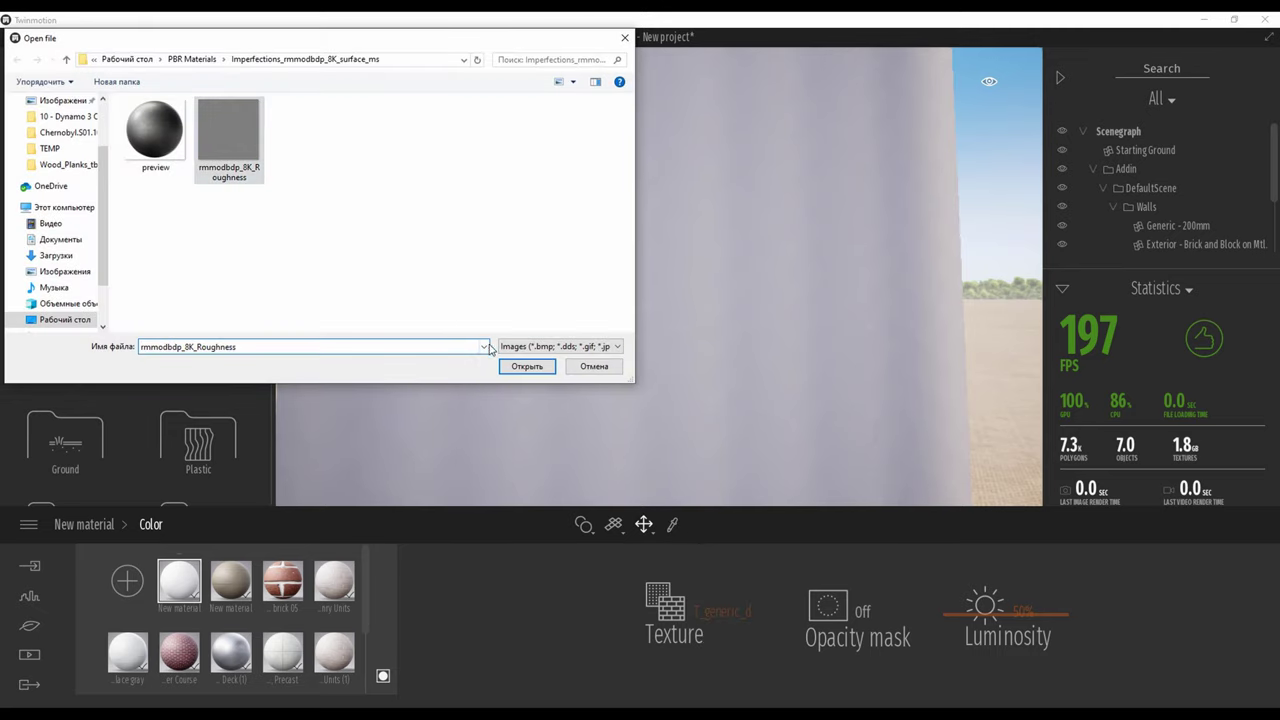
click(530, 367)
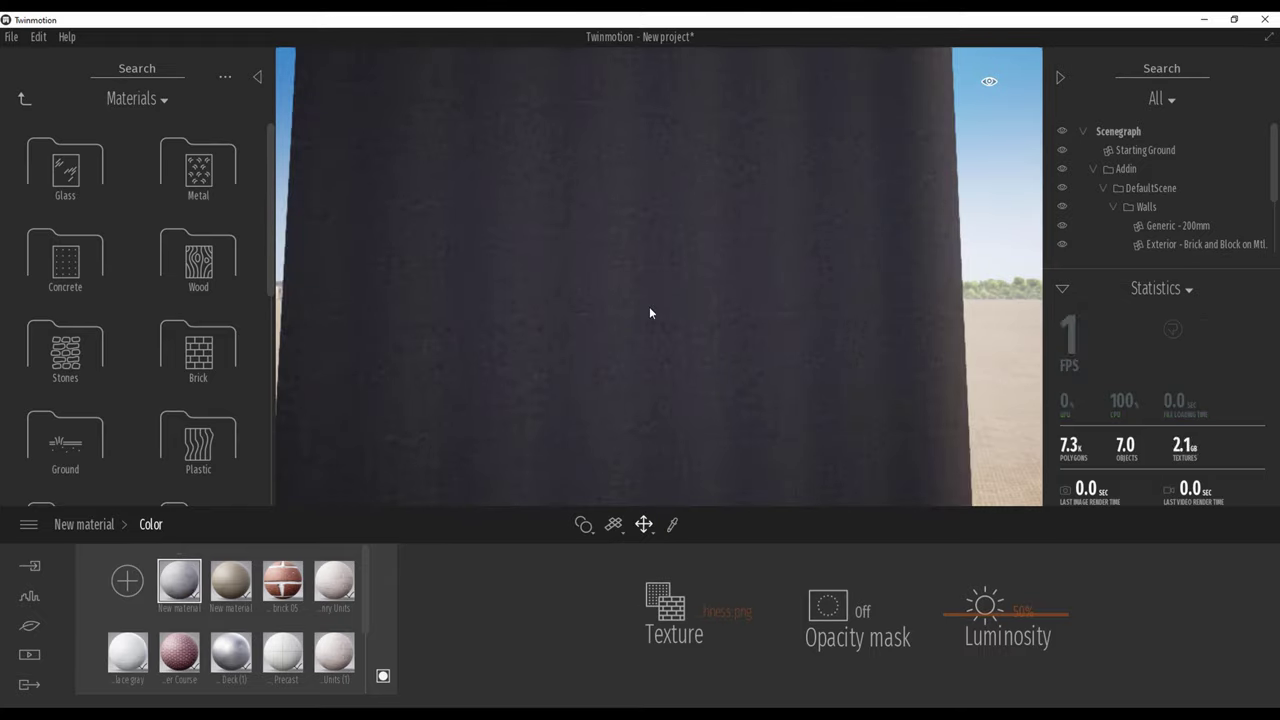
mouse_move(649, 306)
right_down()
mouse_move(560, 338)
mouse_move(645, 325)
mouse_move(649, 306)
right_up()
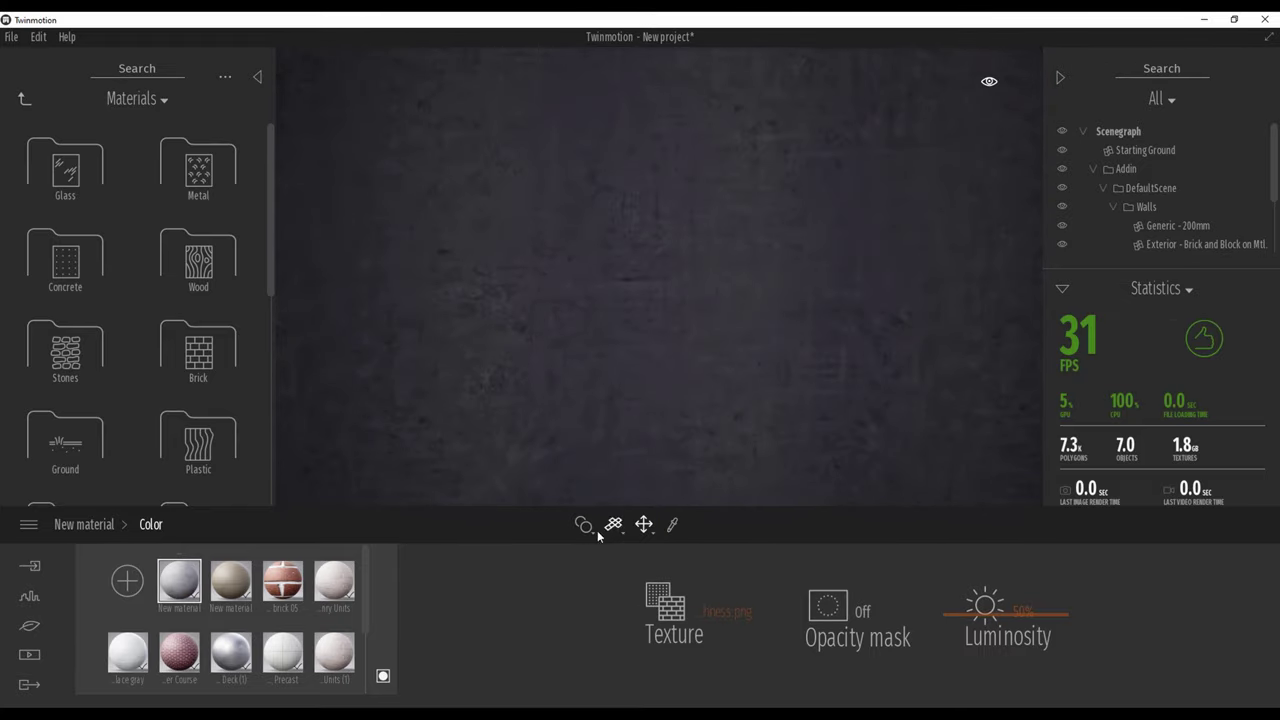
Set the new material's scale to 10.
click(102, 528)
drag(866, 591, 866, 603)
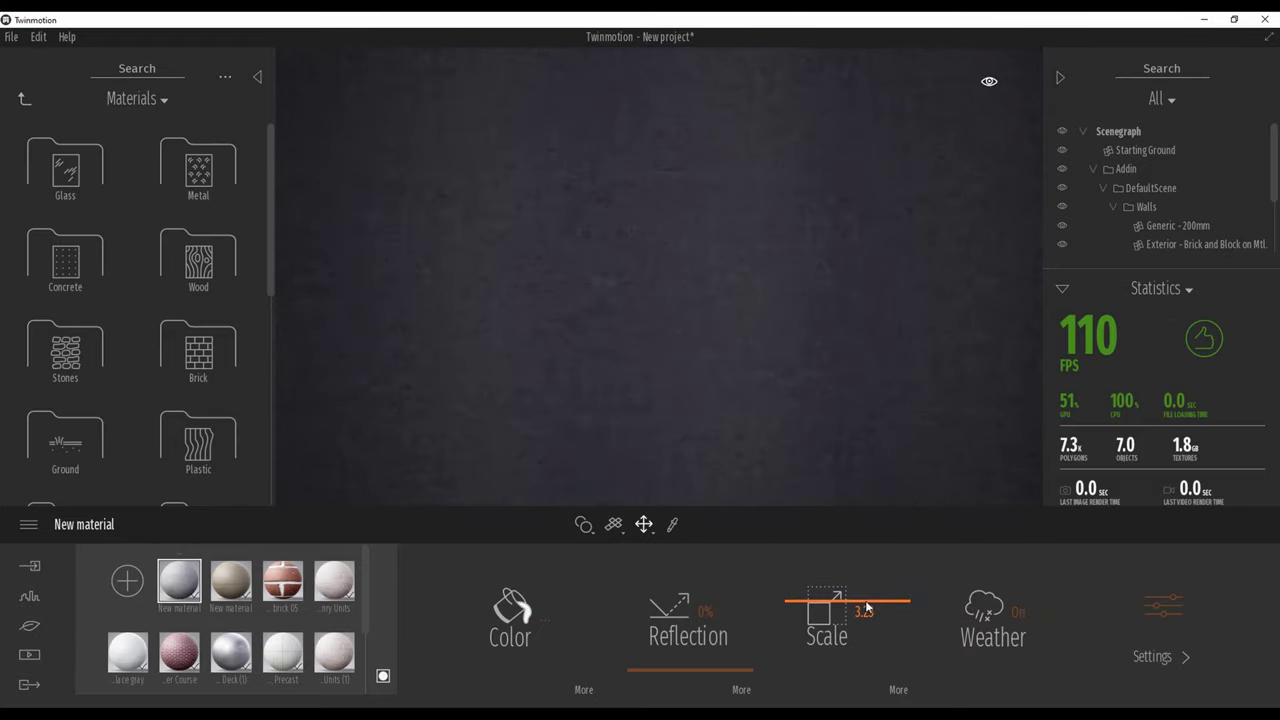
click(864, 611)
text(10)
key(Return)
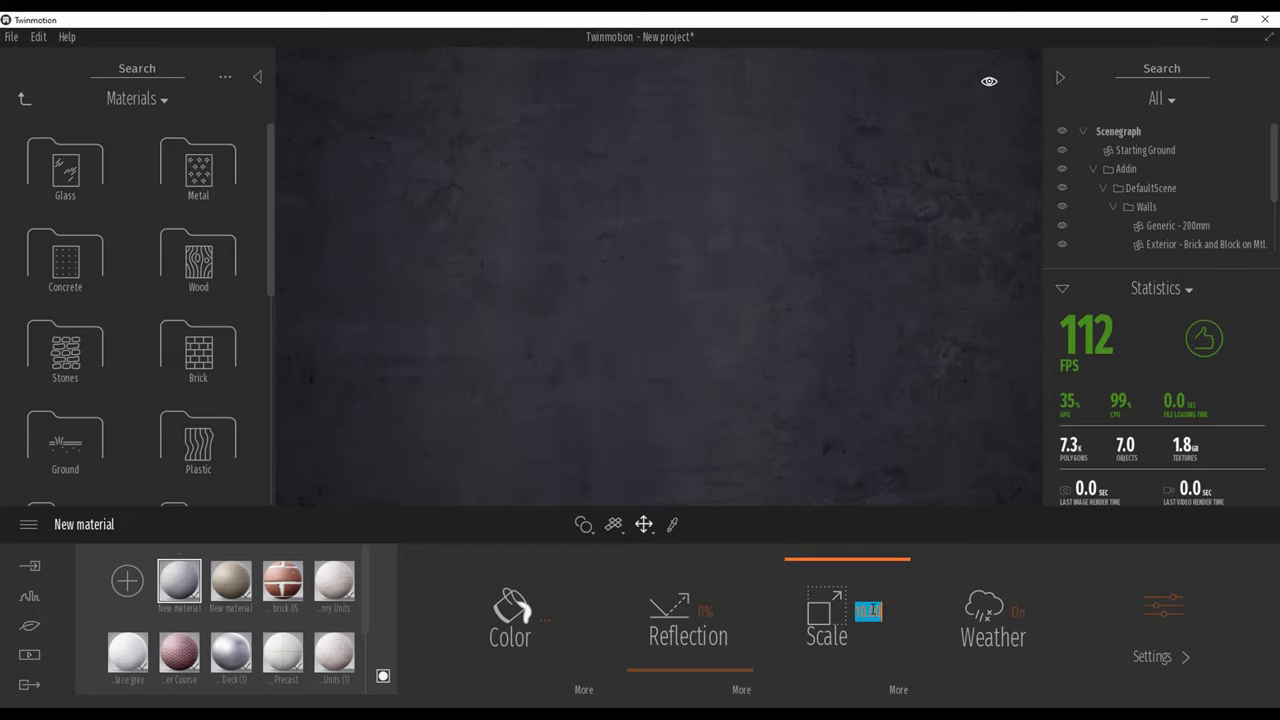
View the wall against the sunlight and raise the new material's reflection to about 69%.
right_drag(735, 400, 755, 325)
scroll(659, 277, down, 3)
scroll(659, 277, up, 6)
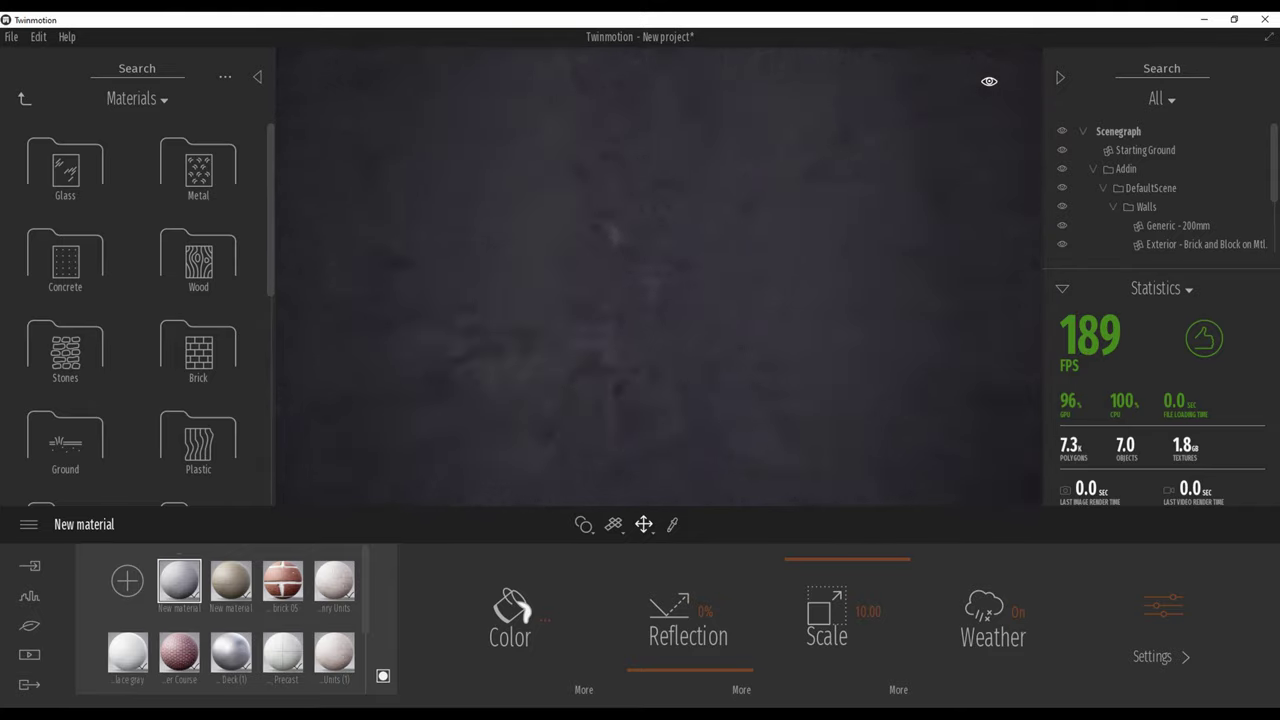
right_drag(659, 277, 790, 210)
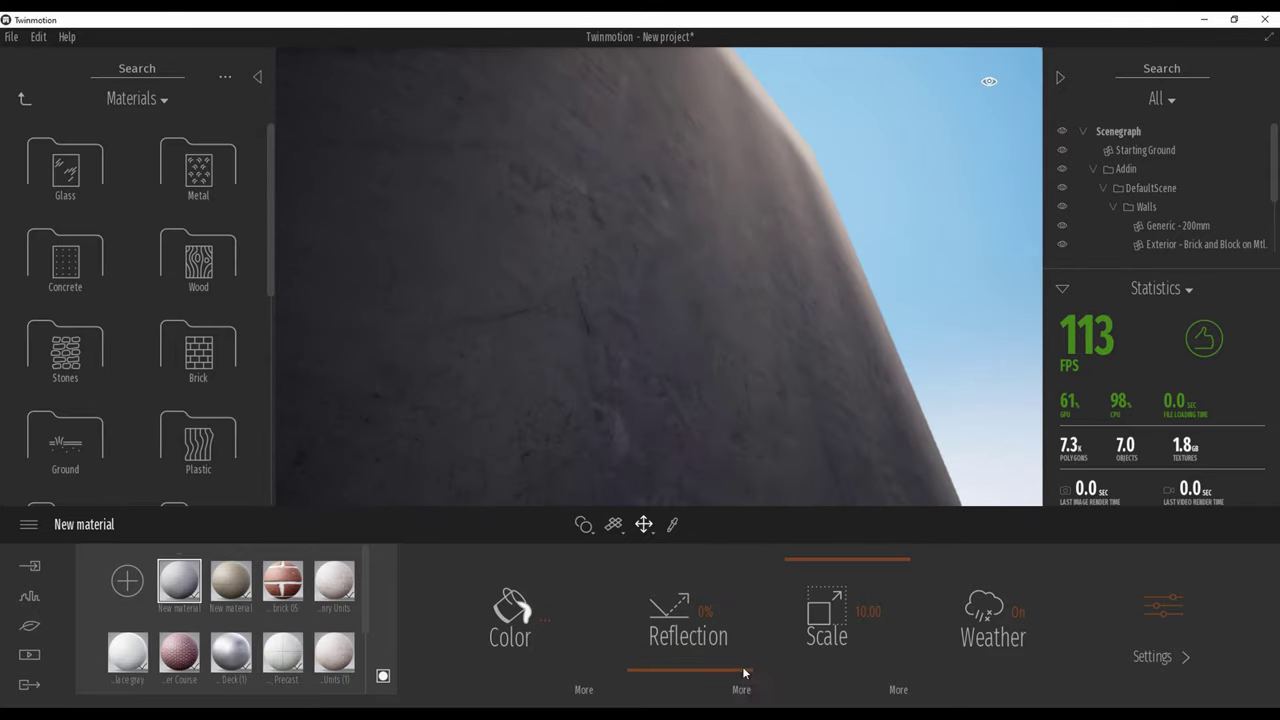
drag(717, 673, 716, 595)
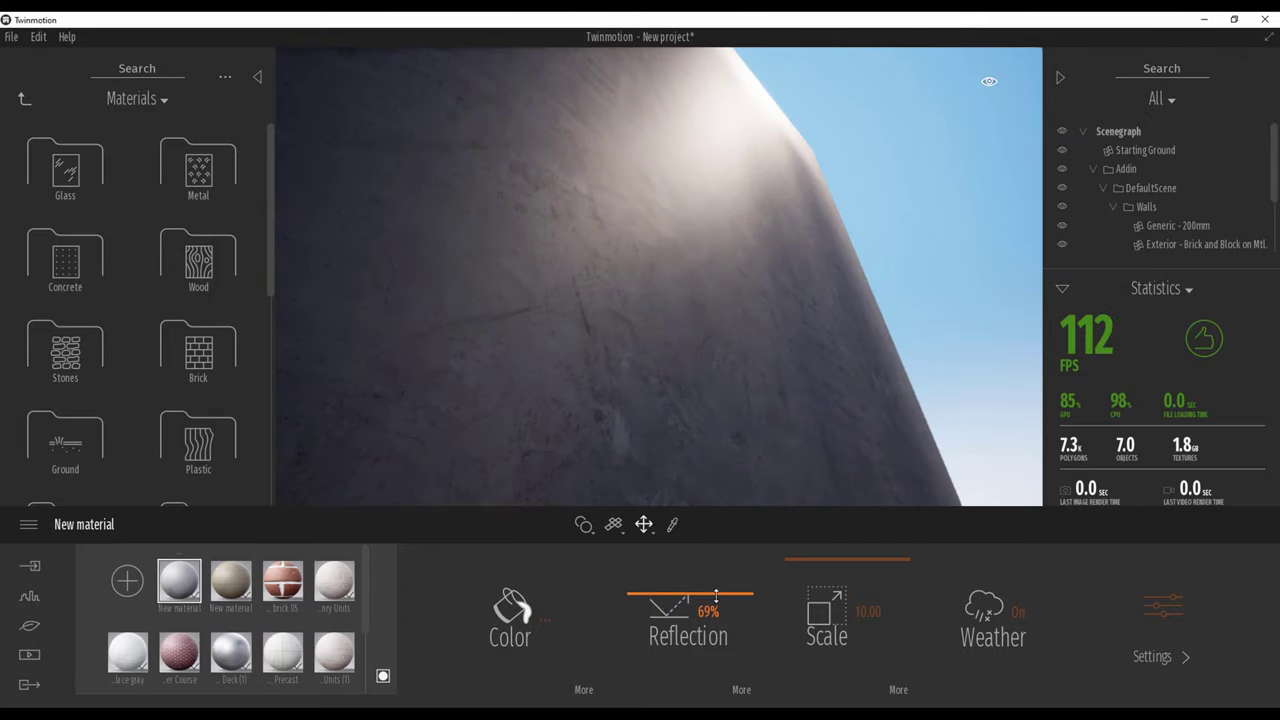
Set the new material's reflection to 80%.
double_click(707, 612)
double_click(707, 612)
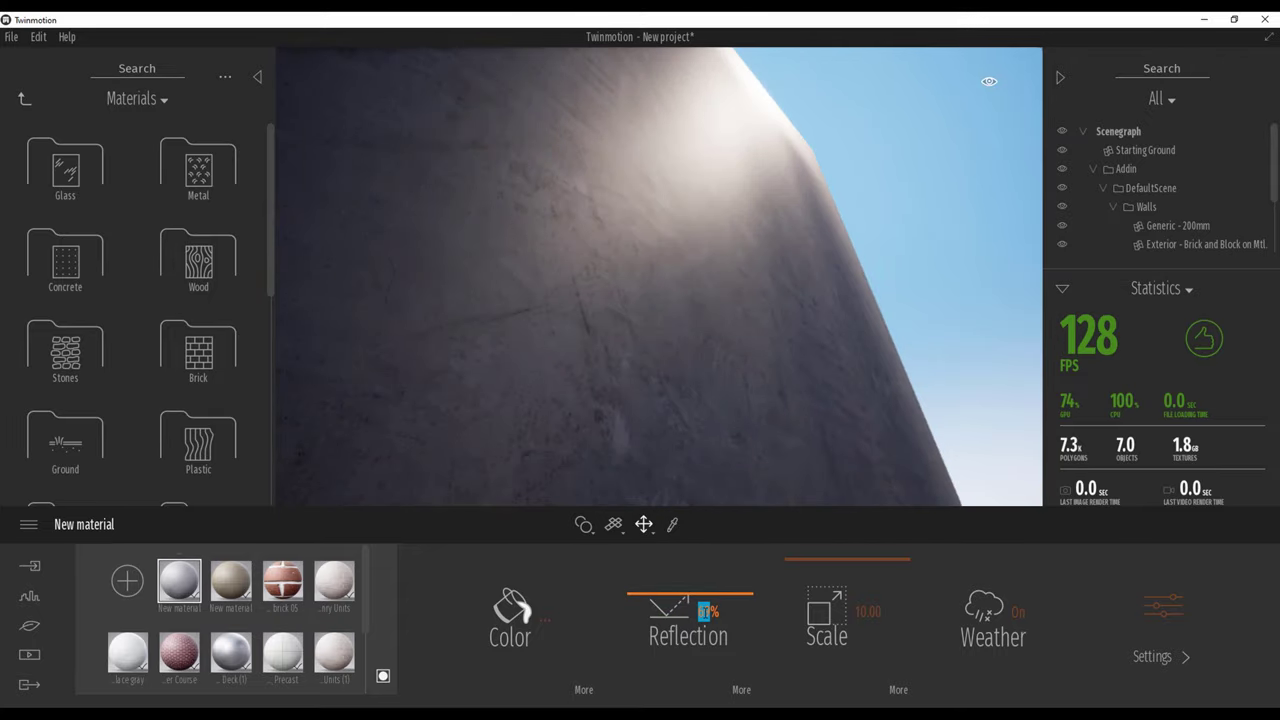
text(80)
key(Return)
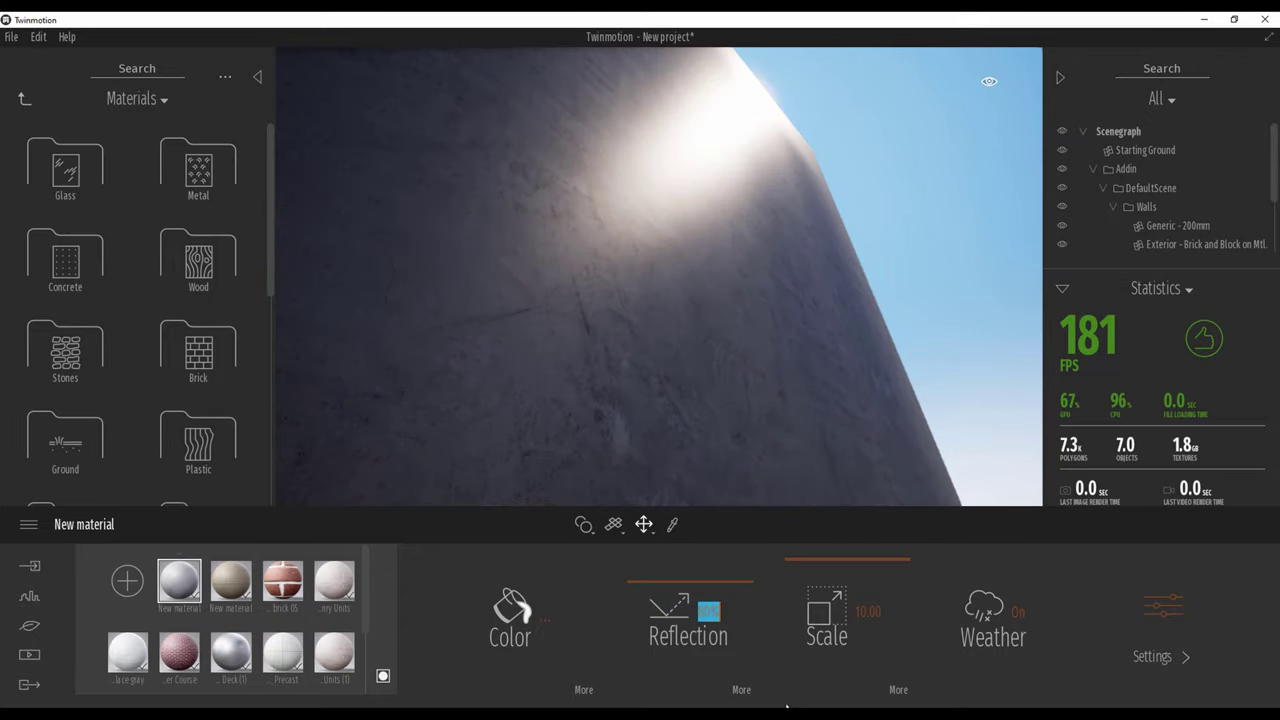
Load rmmodbdp_8K_Roughness as the new material's reflection texture and check the wall against the sun and straight on.
click(735, 691)
right_click(871, 608)
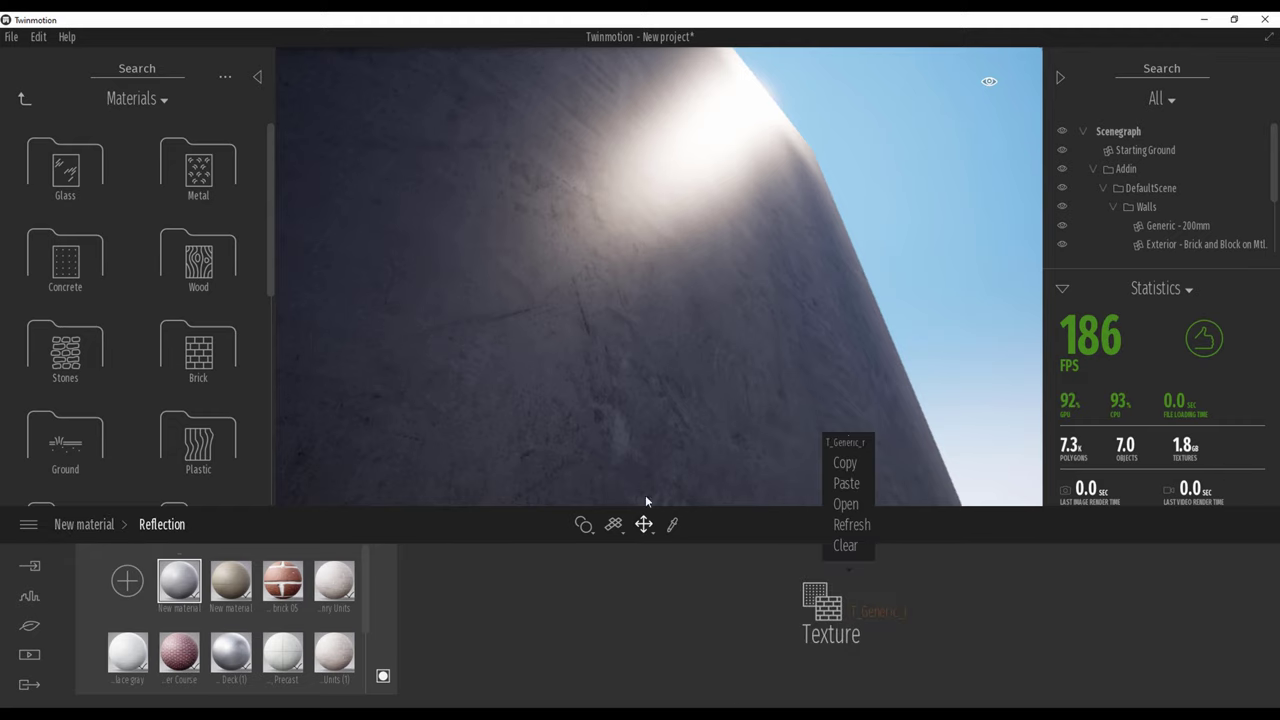
click(866, 507)
click(229, 135)
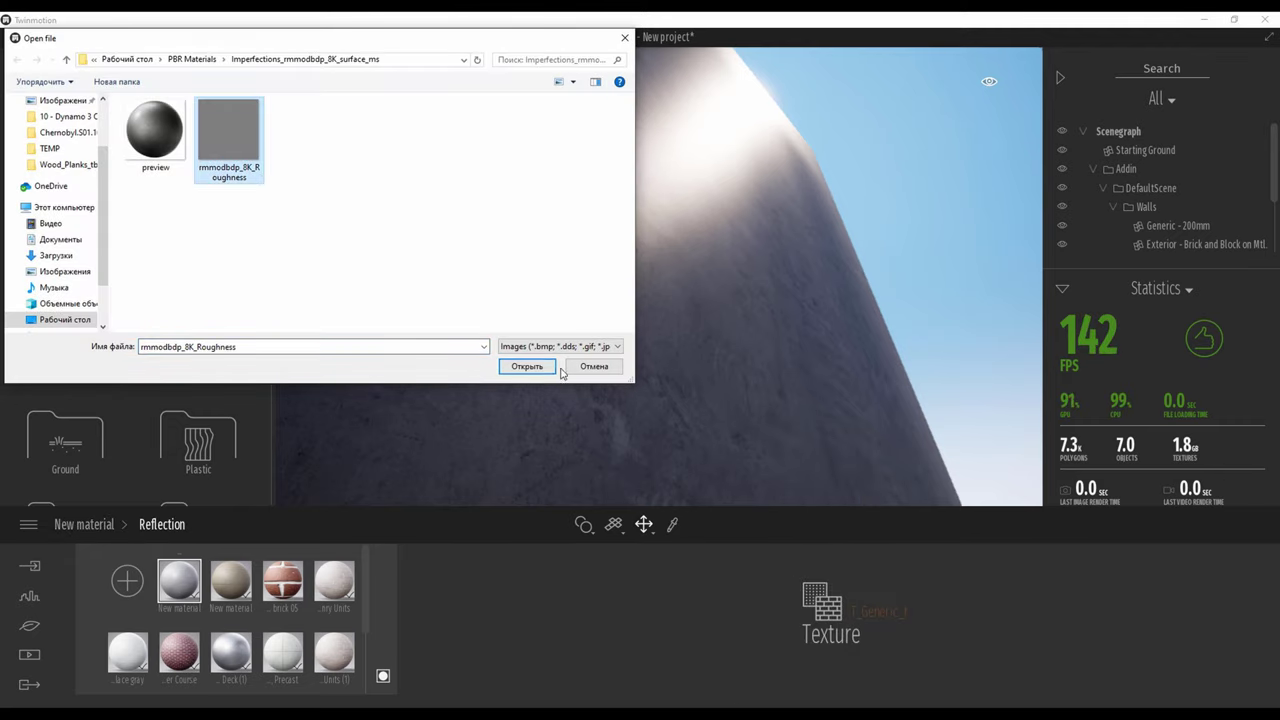
click(545, 368)
click(551, 326)
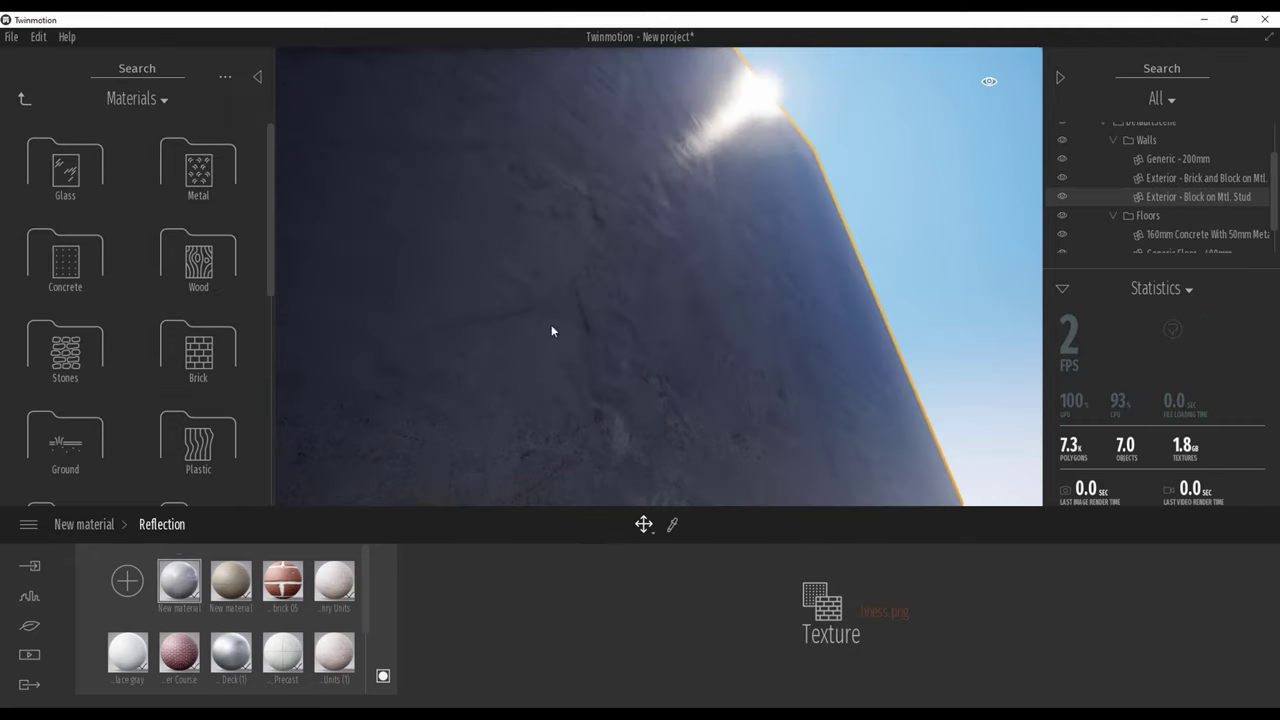
right_drag(551, 326, 640, 445)
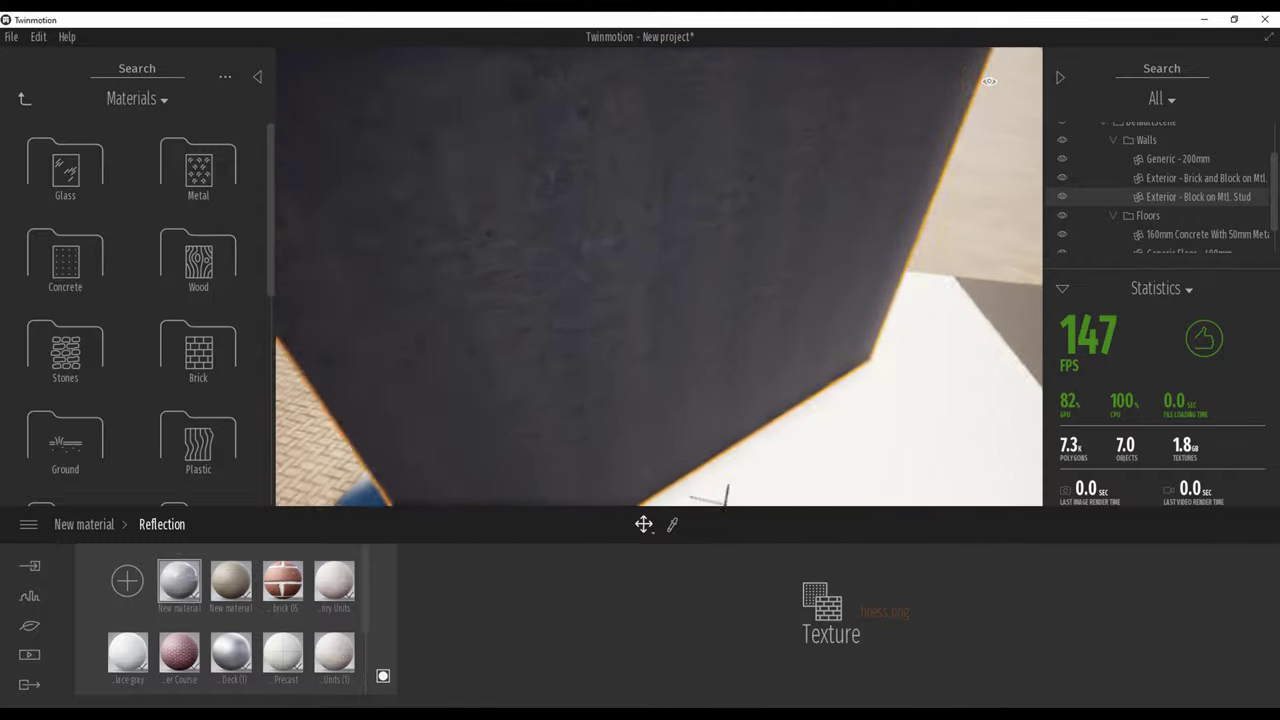
drag(989, 81, 989, 81)
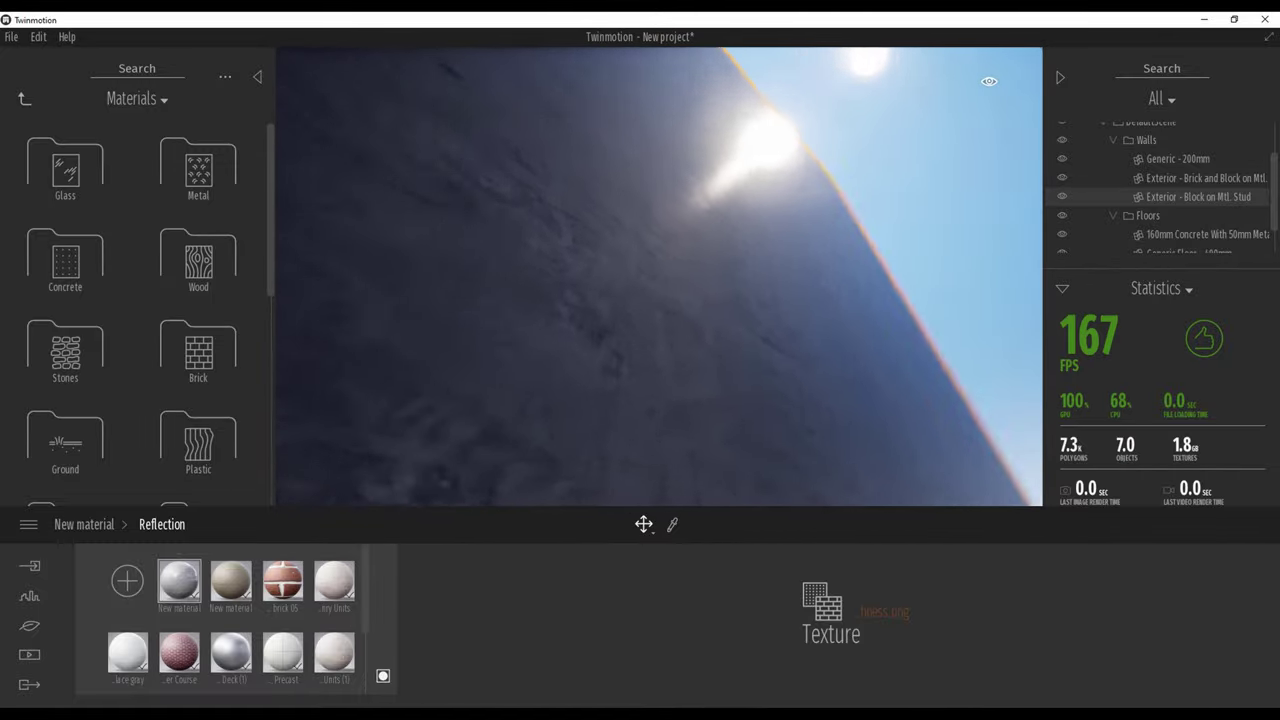
mouse_move(616, 287)
right_down()
mouse_move(610, 325)
mouse_move(616, 287)
right_up()
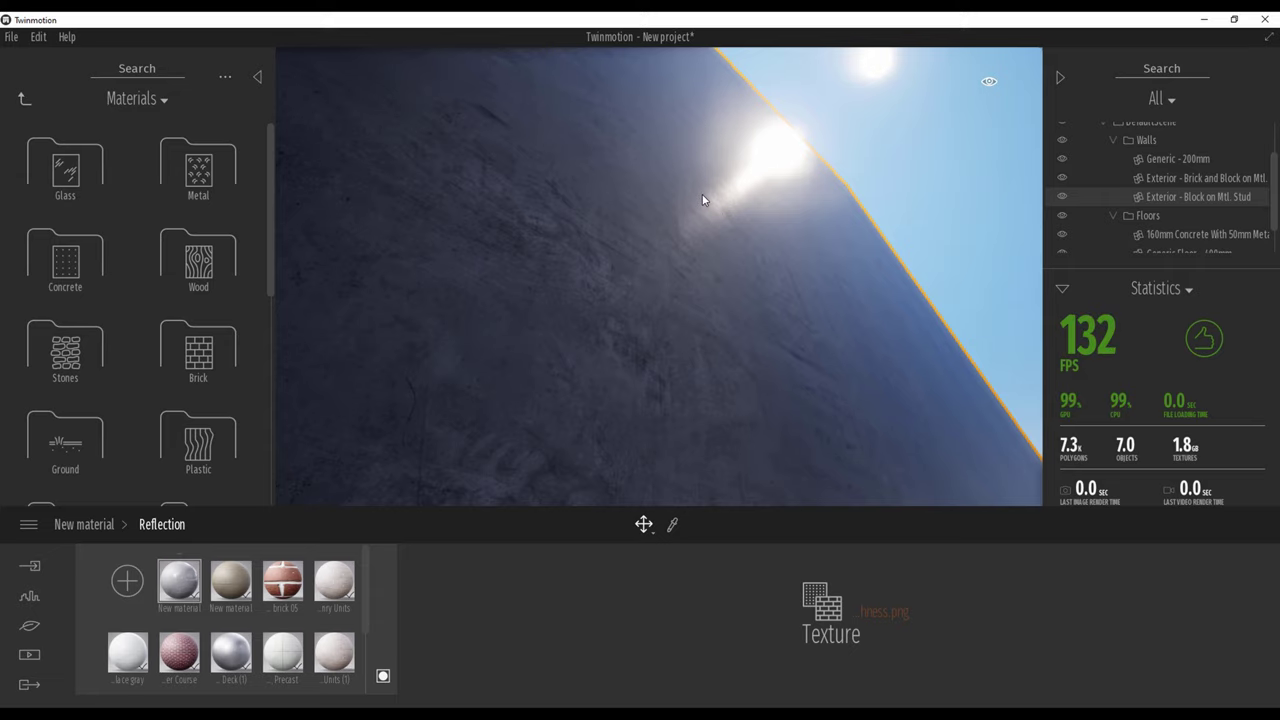
mouse_move(619, 280)
right_down()
mouse_move(645, 240)
mouse_move(619, 280)
right_up()
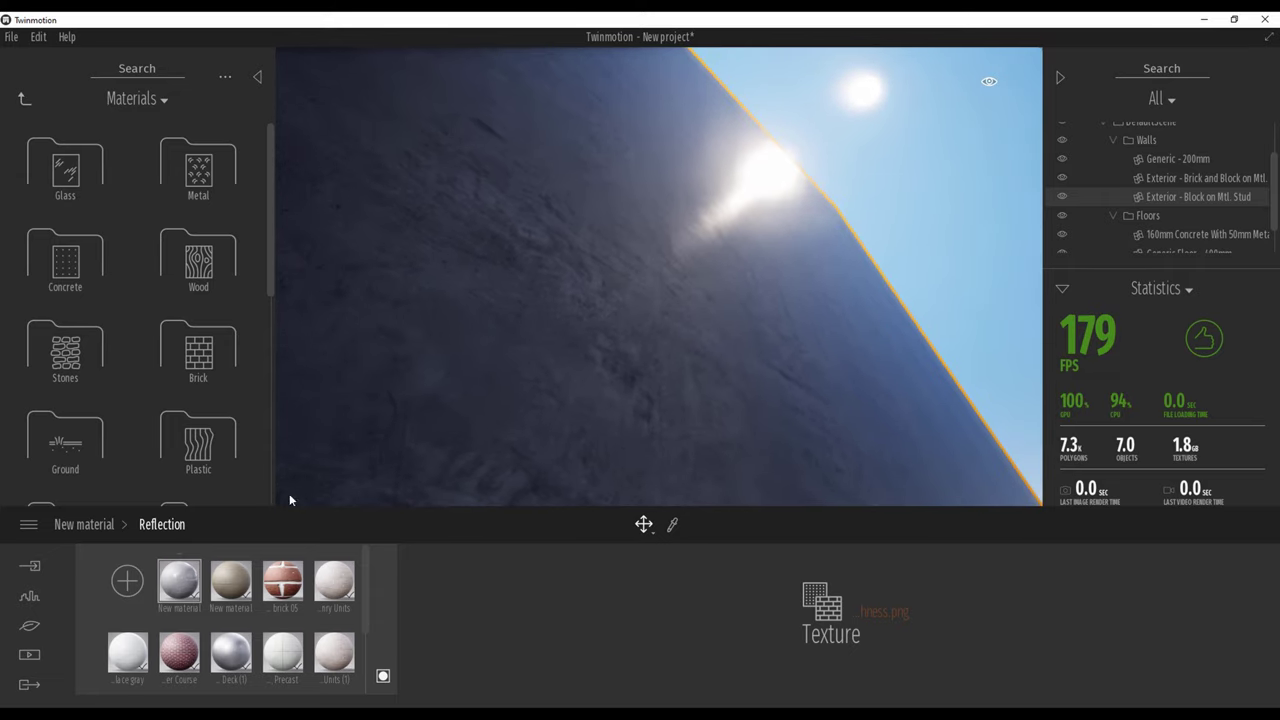
click(100, 525)
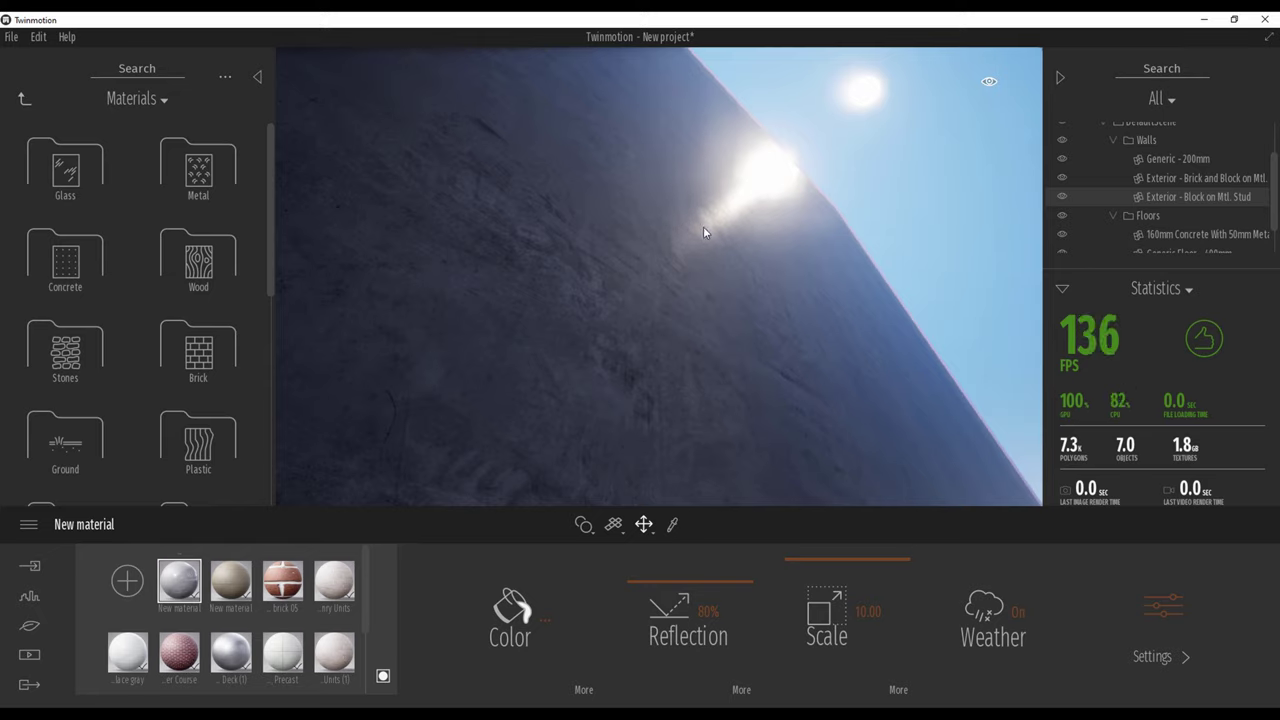
right_drag(698, 305, 686, 355)
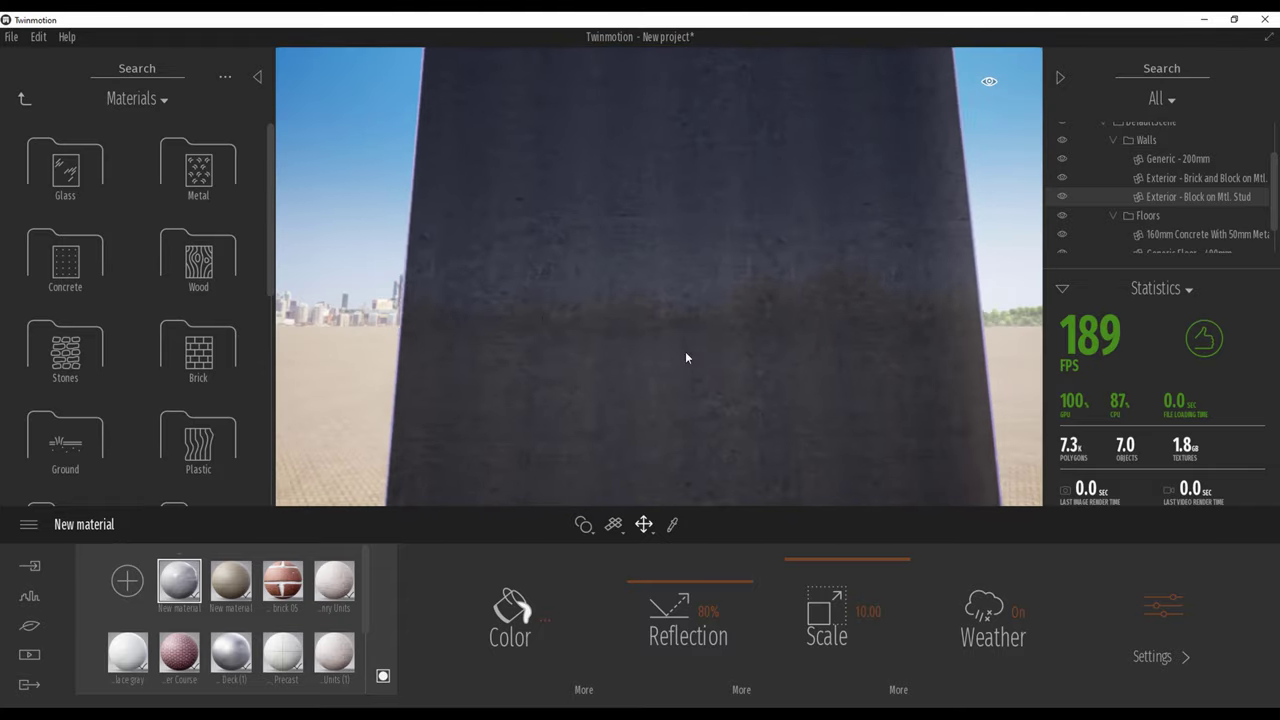
Set the scene's north offset to about 170° and check the sunlight reflecting off the wall.
click(29, 625)
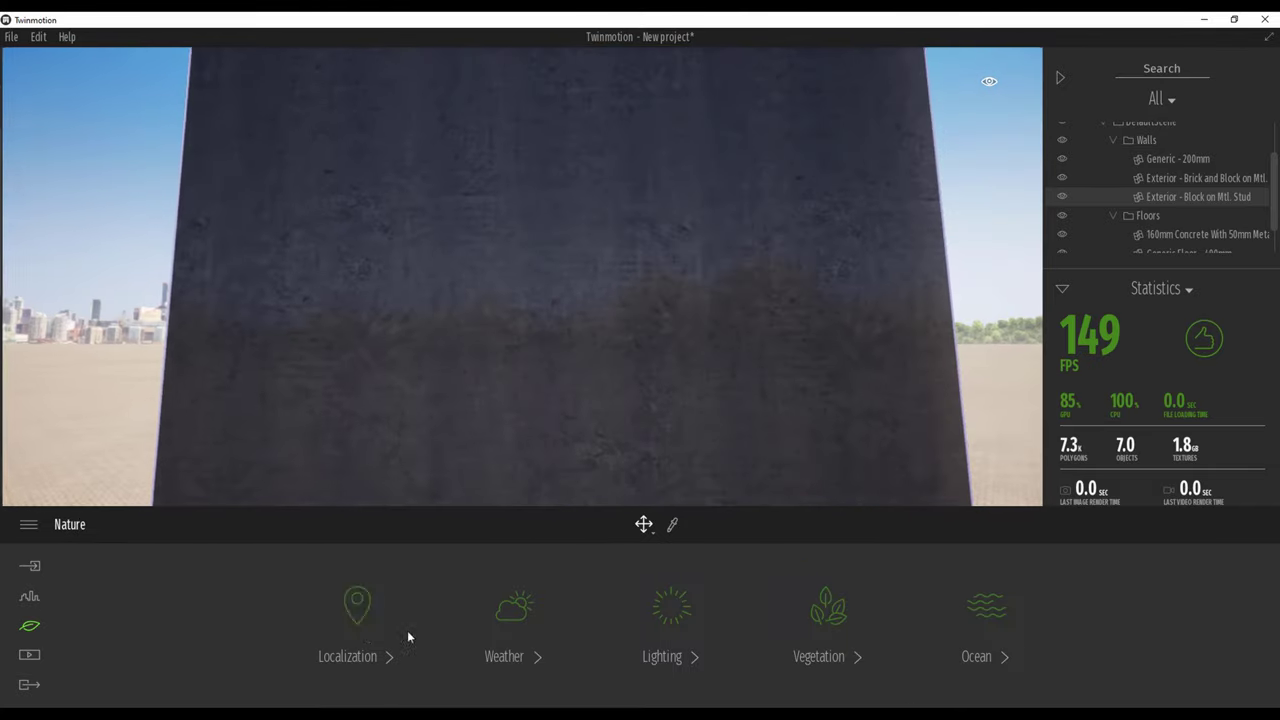
click(363, 617)
drag(1174, 671, 1184, 620)
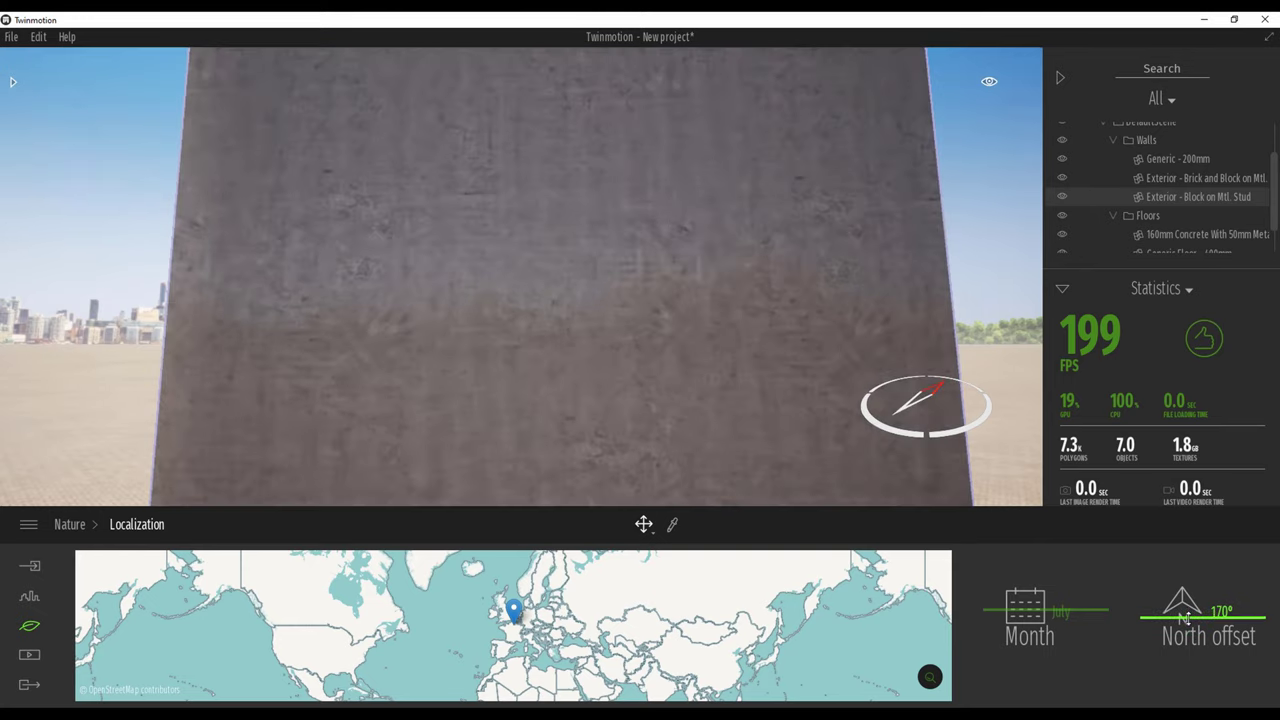
right_drag(641, 366, 415, 150)
key(d)
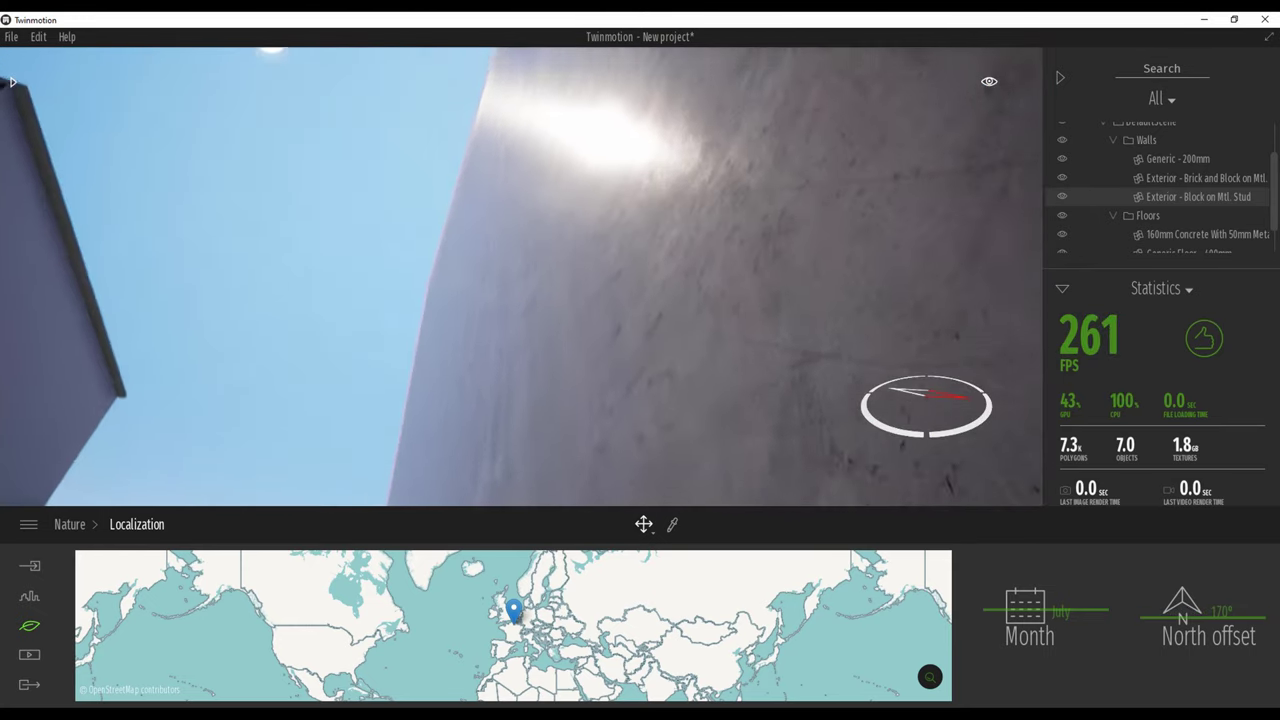
right_drag(565, 375, 592, 330)
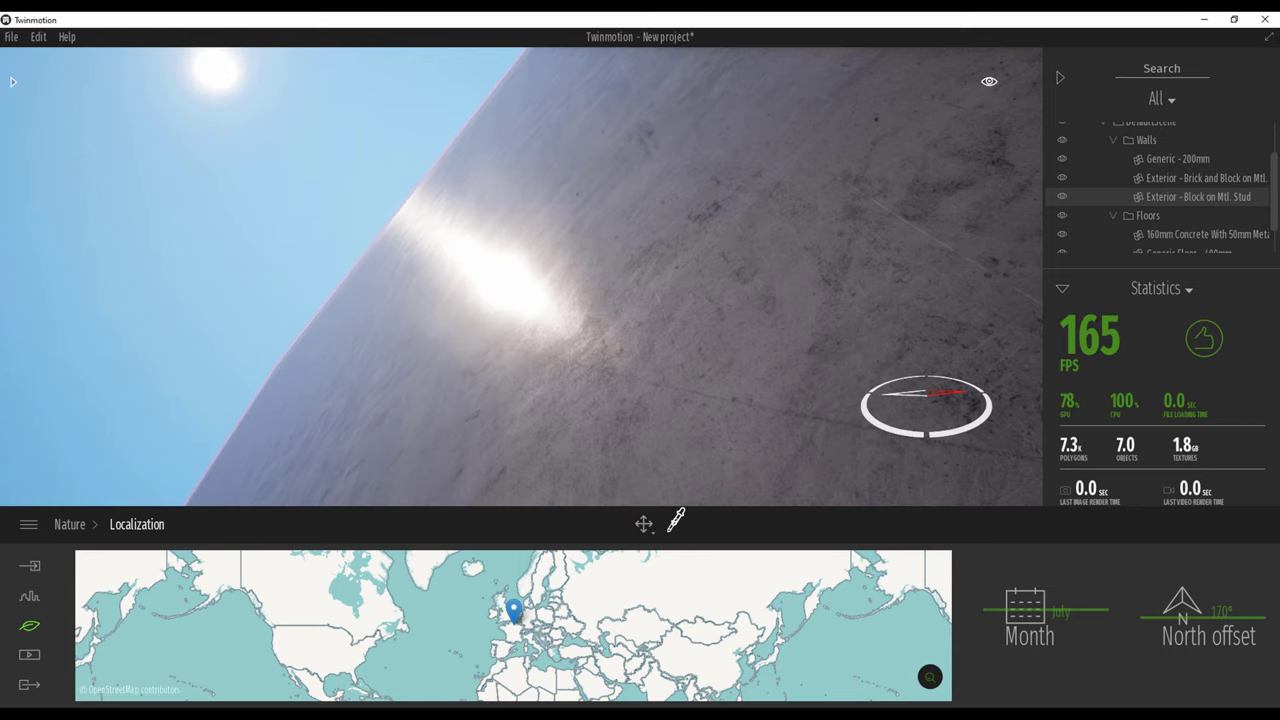
Pick the wall's material from the scene and raise its bump to about 54%.
click(672, 524)
click(1089, 605)
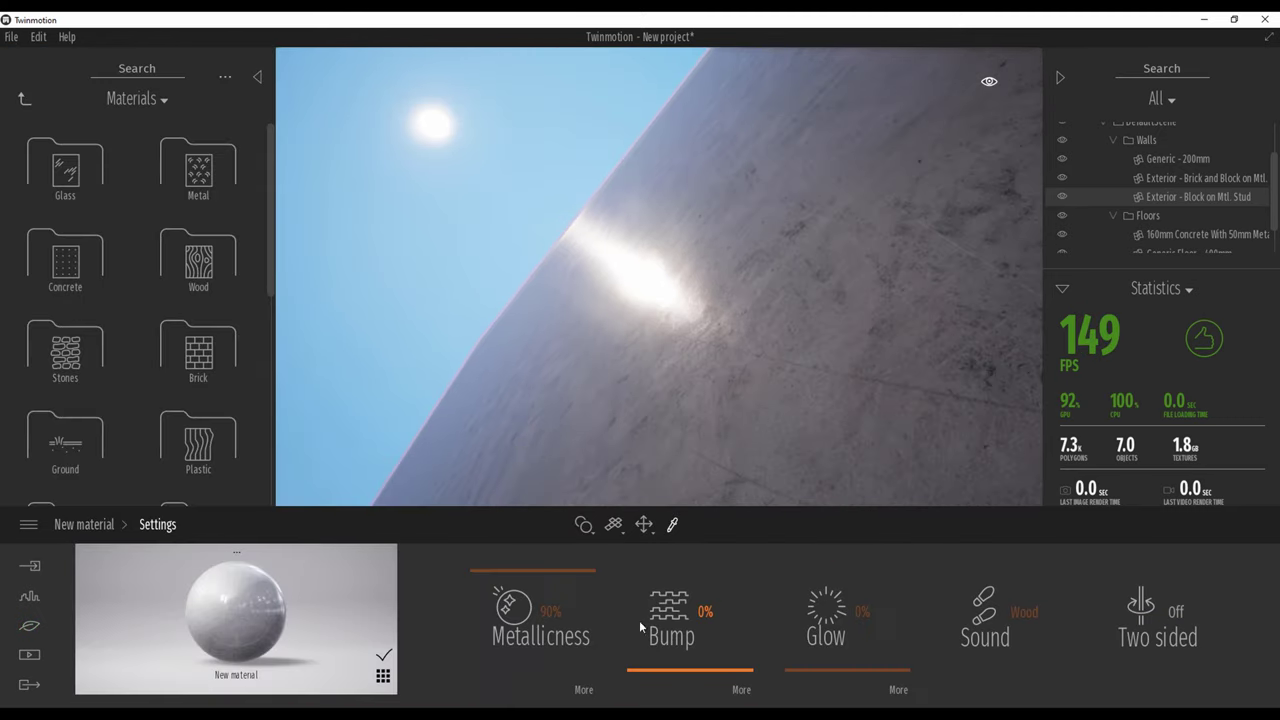
drag(640, 623, 673, 623)
mouse_move(677, 630)
mouse_down()
mouse_move(698, 641)
mouse_move(678, 646)
mouse_move(688, 652)
mouse_up()
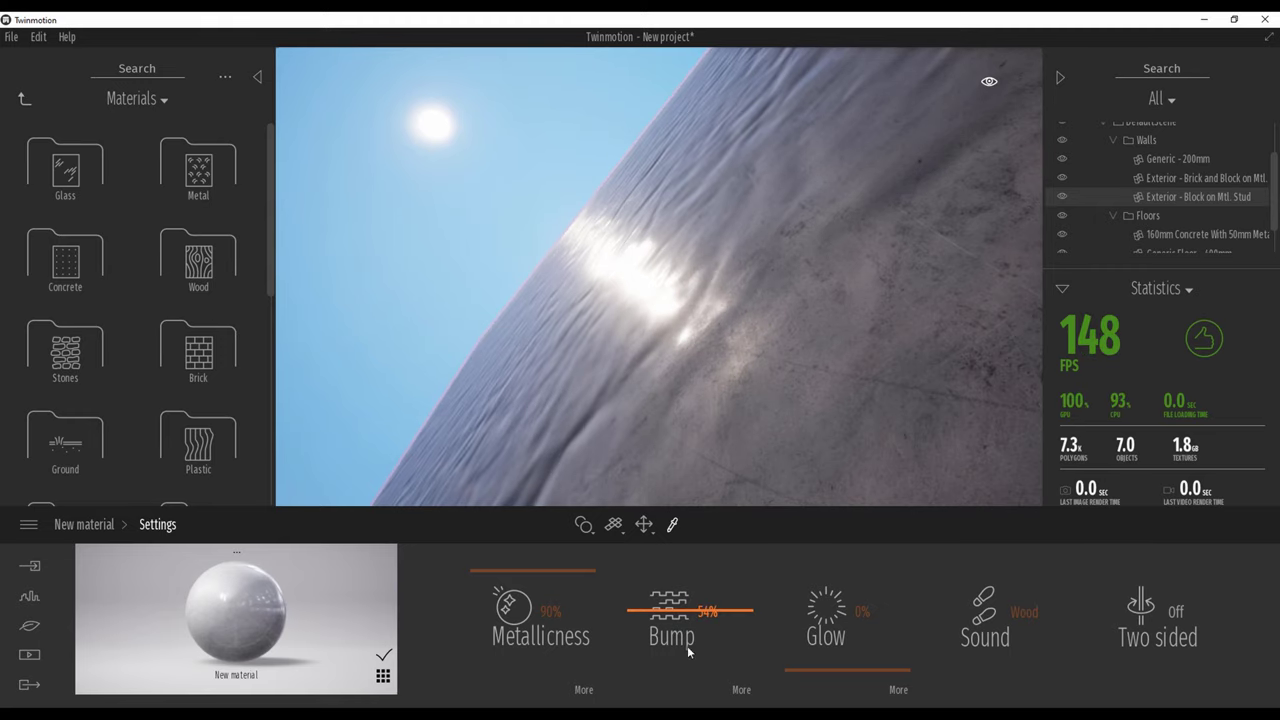
Replace the new material's bump texture with rmmodbdp_8K_Roughness.
click(738, 689)
mouse_move(858, 617)
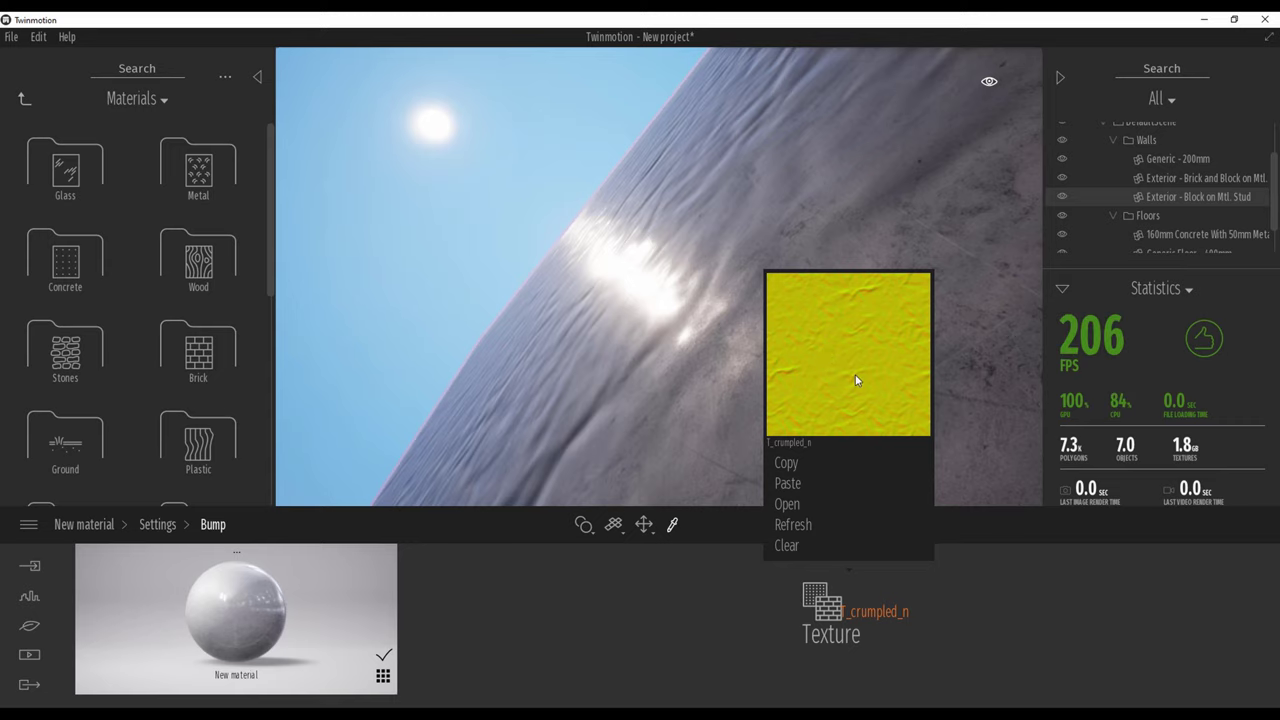
click(795, 504)
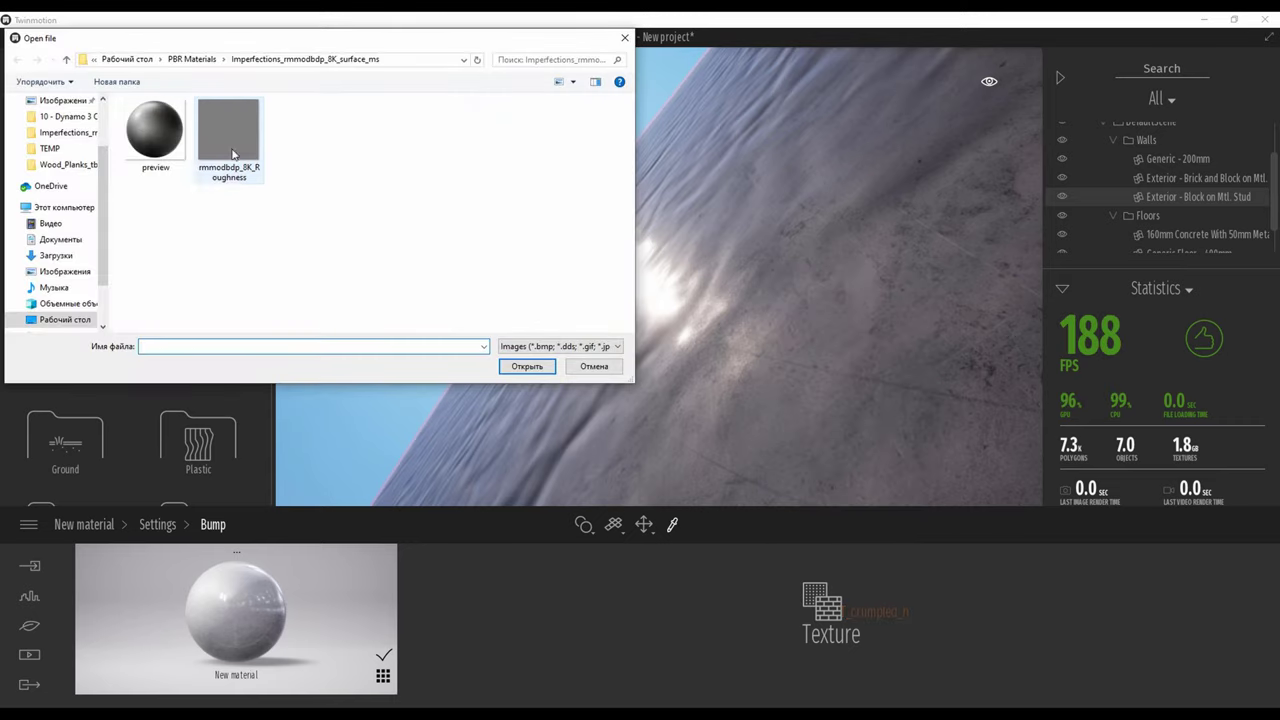
click(229, 135)
click(523, 363)
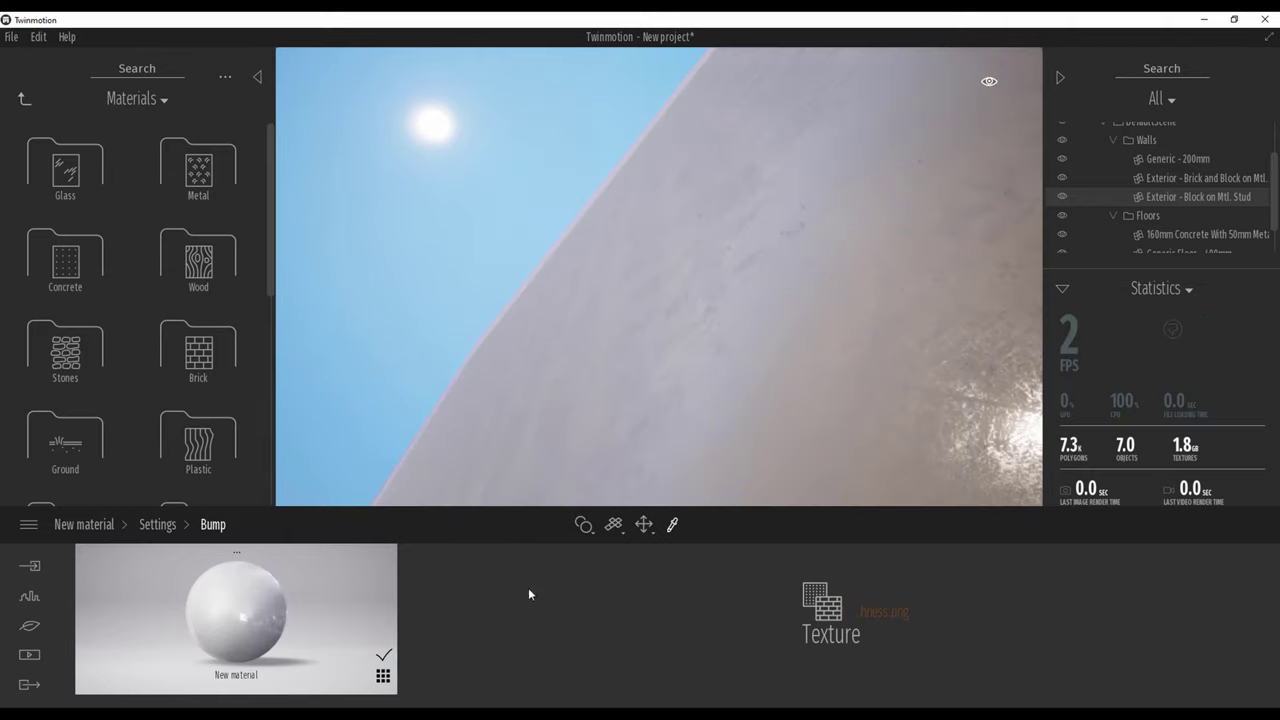
Try bump strengths of 10% and 0%, settle on 5% for the new material, and view the wall straight on.
click(157, 524)
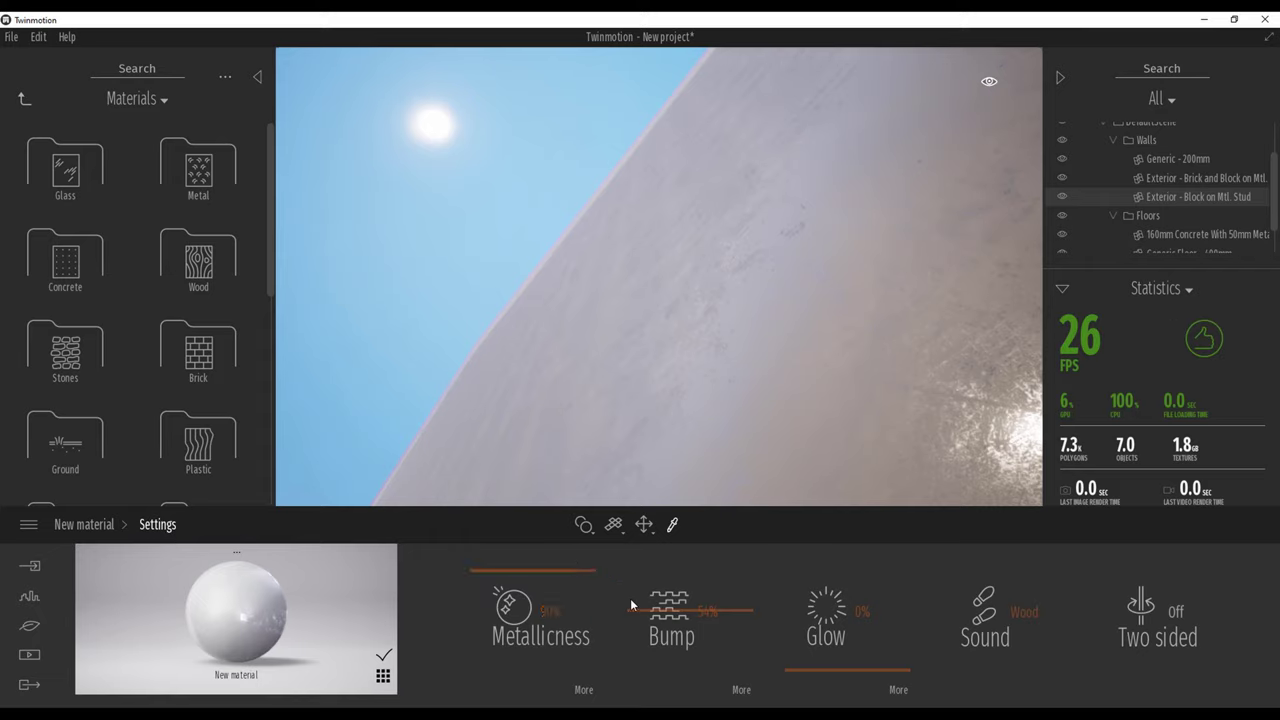
click(710, 611)
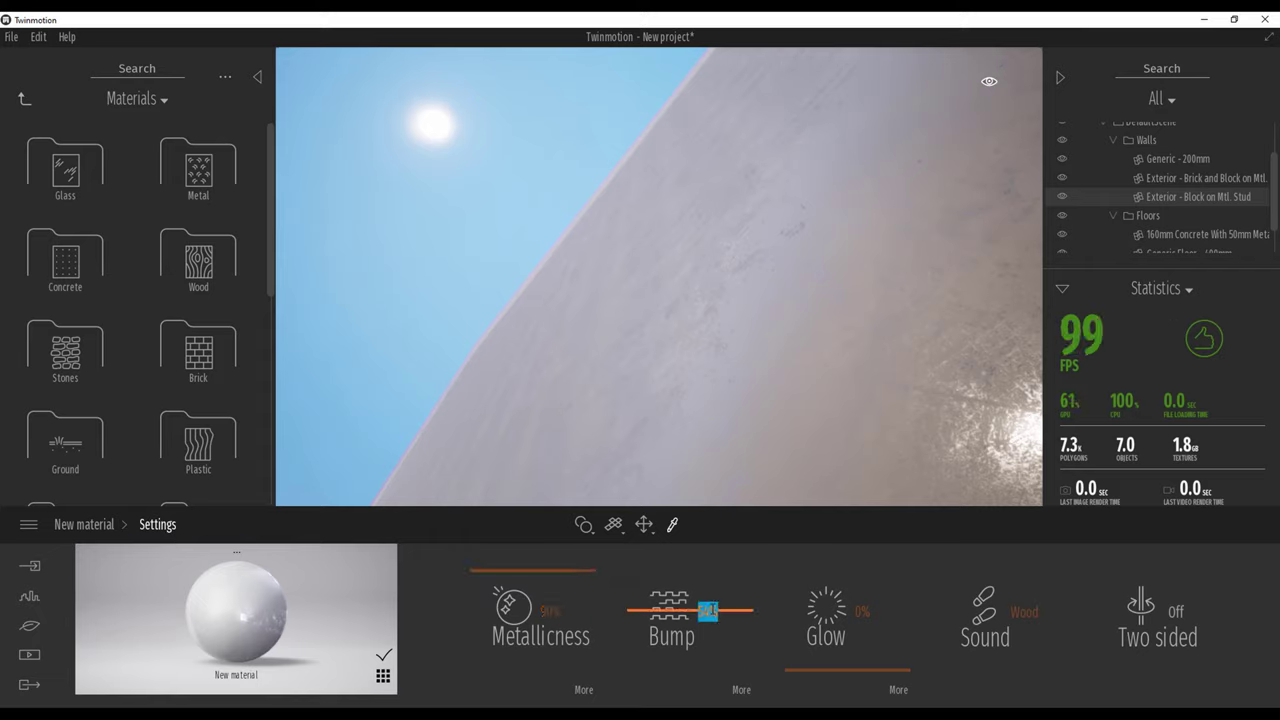
text(10)
key(Return)
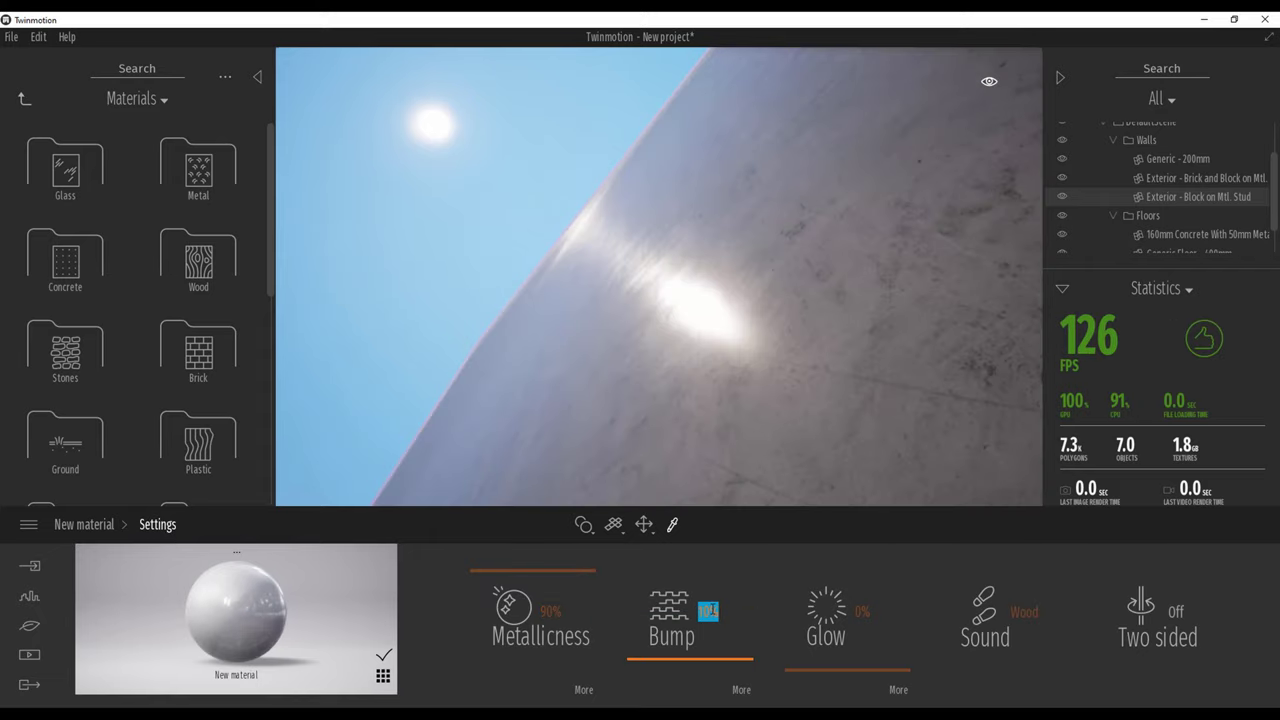
key(BackSpace)
key(BackSpace)
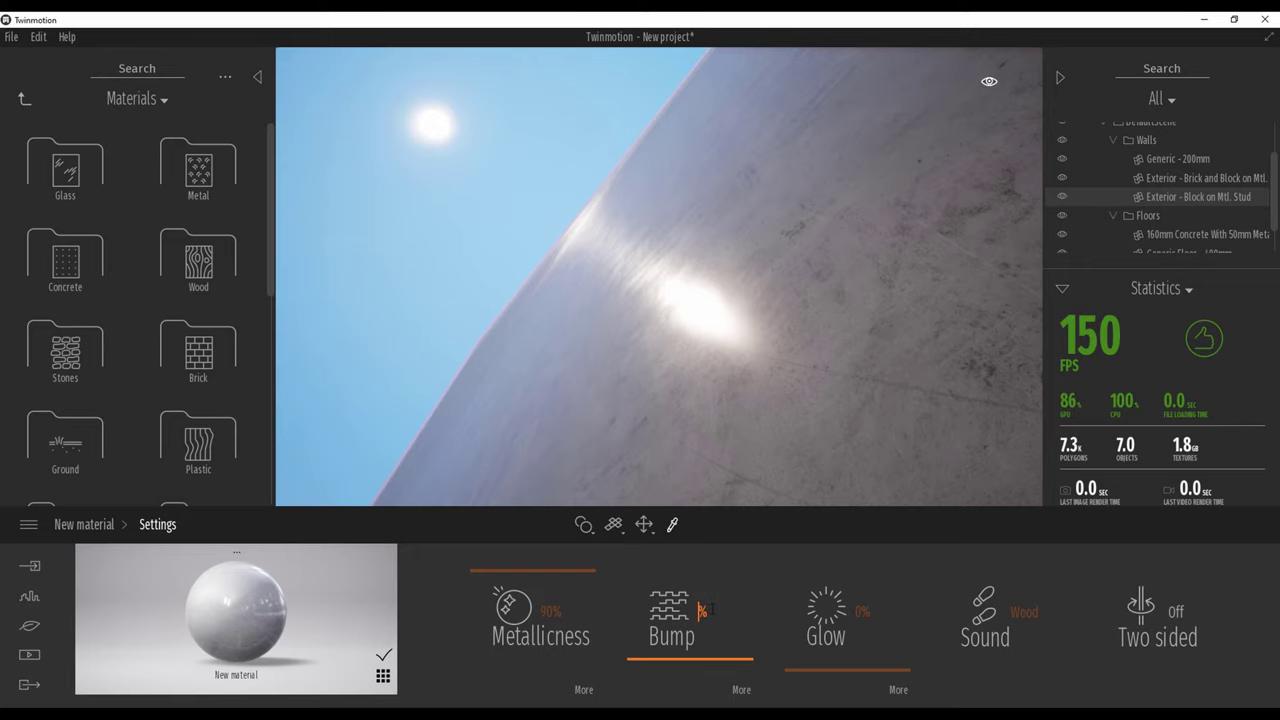
text(0)
key(Return)
text(5)
key(Return)
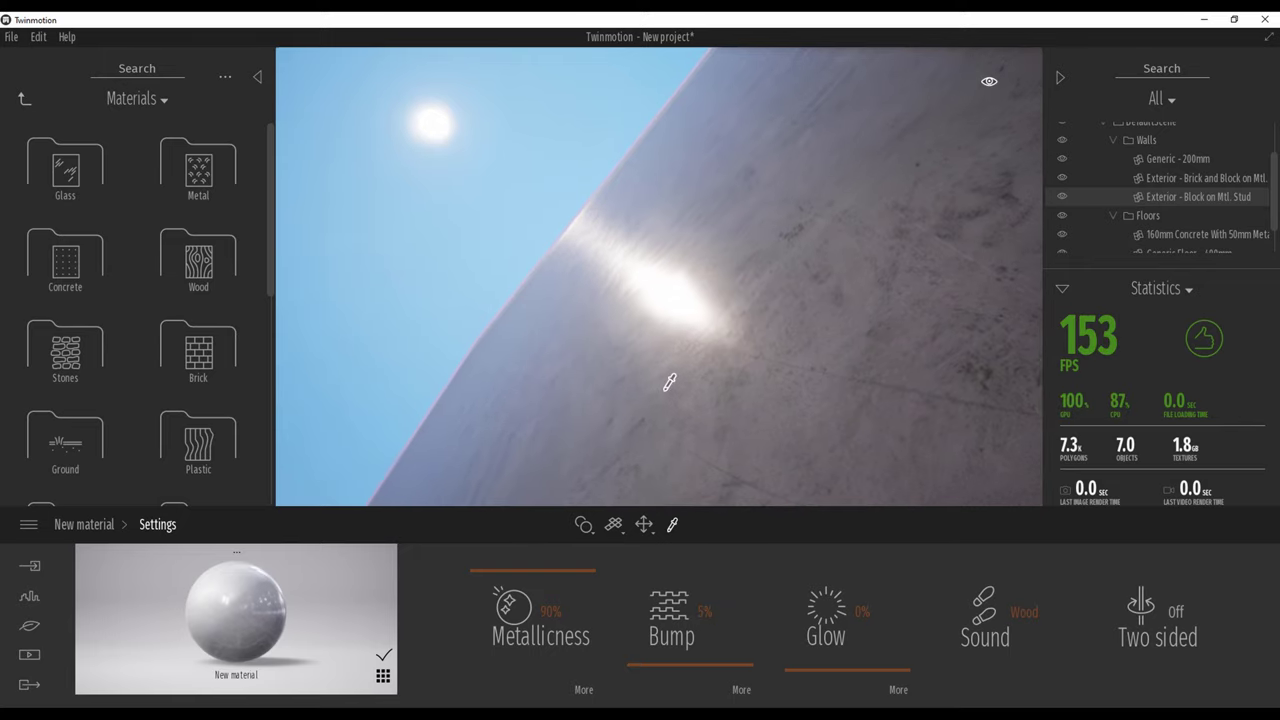
right_drag(669, 382, 667, 366)
key(Up)
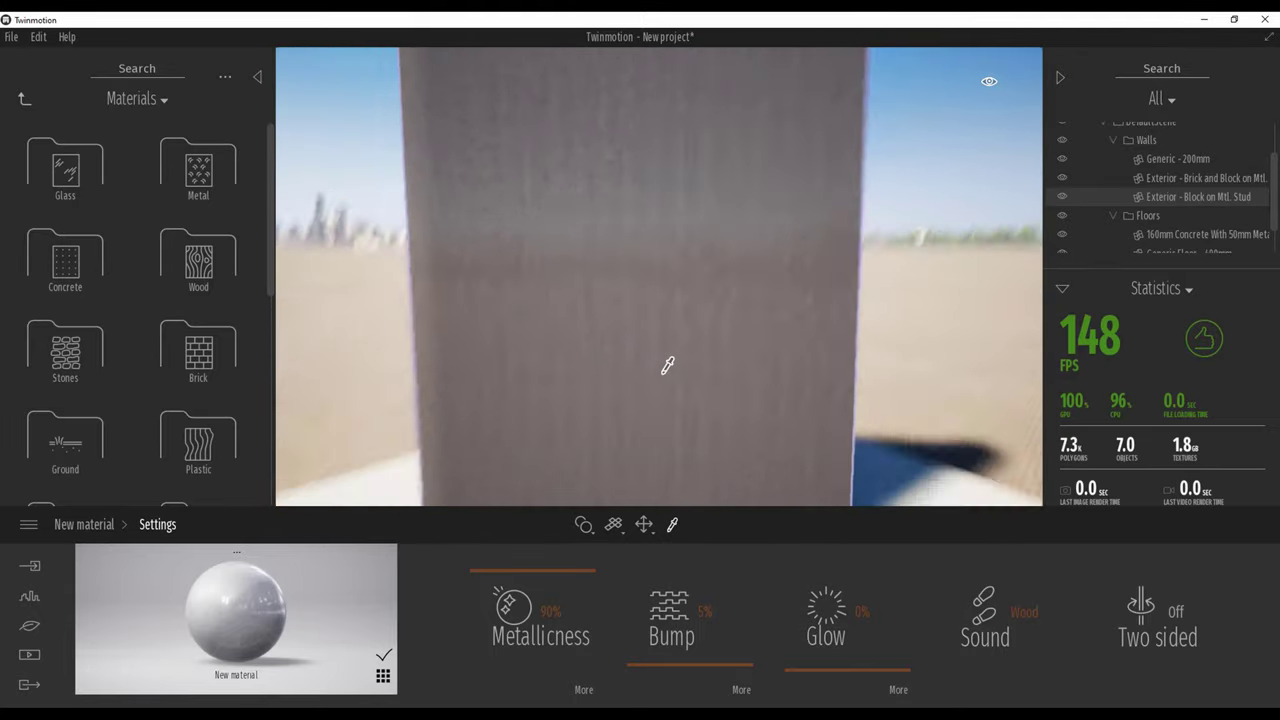
Find Galvanised steel 01 among the library's metal materials and apply it to the floor slab in front of the wall.
scroll(200, 340, down, 2)
scroll(200, 340, down, 2)
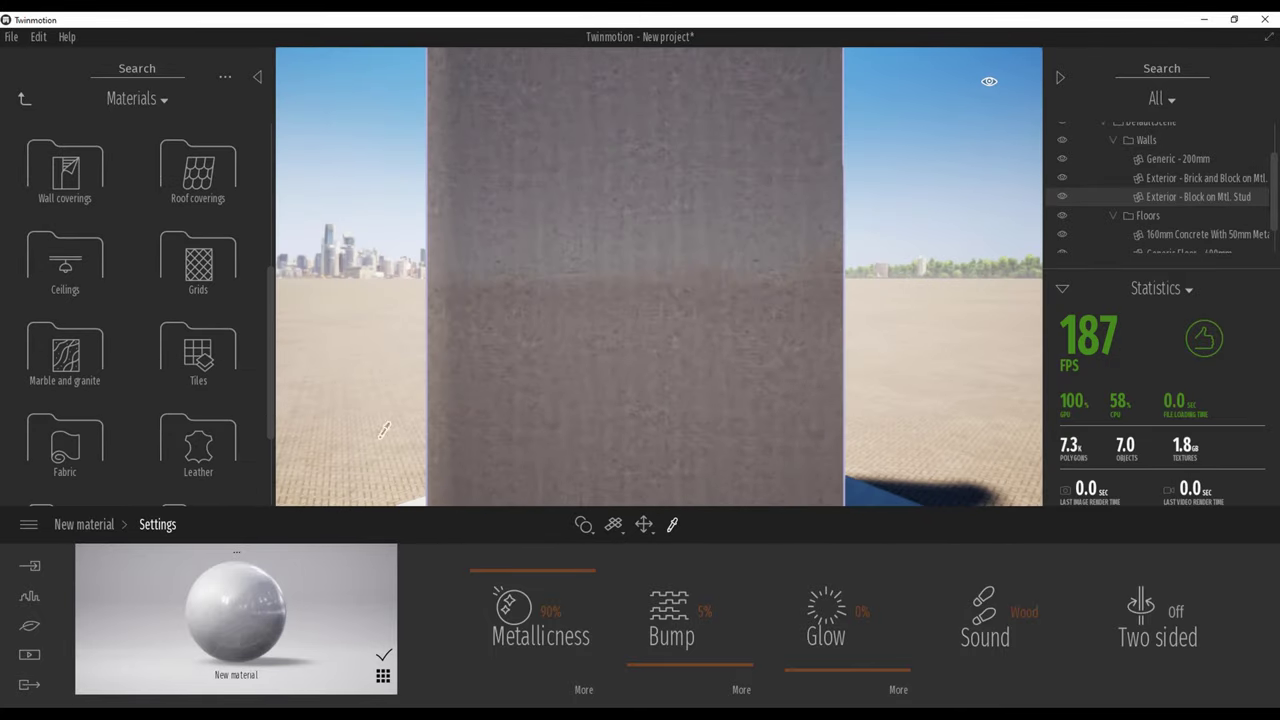
scroll(182, 302, up, 3)
scroll(183, 310, up, 1)
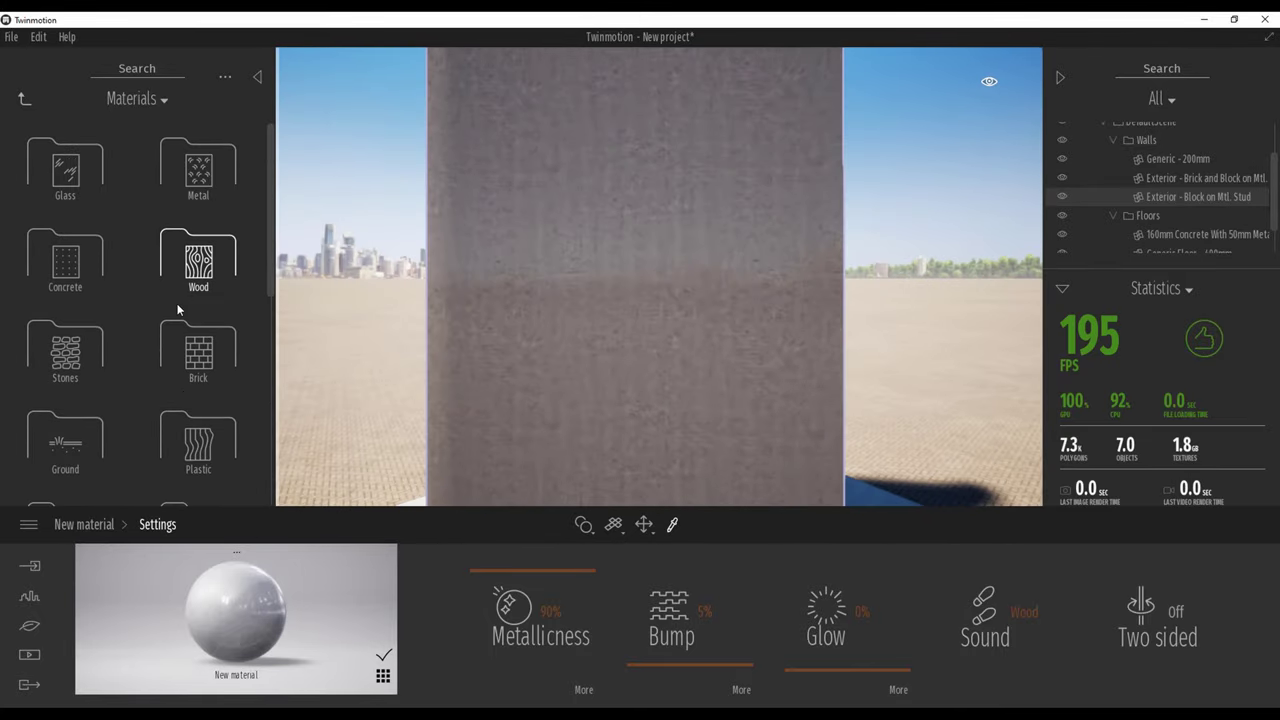
click(203, 188)
right_drag(472, 228, 472, 238)
scroll(209, 306, down, 7)
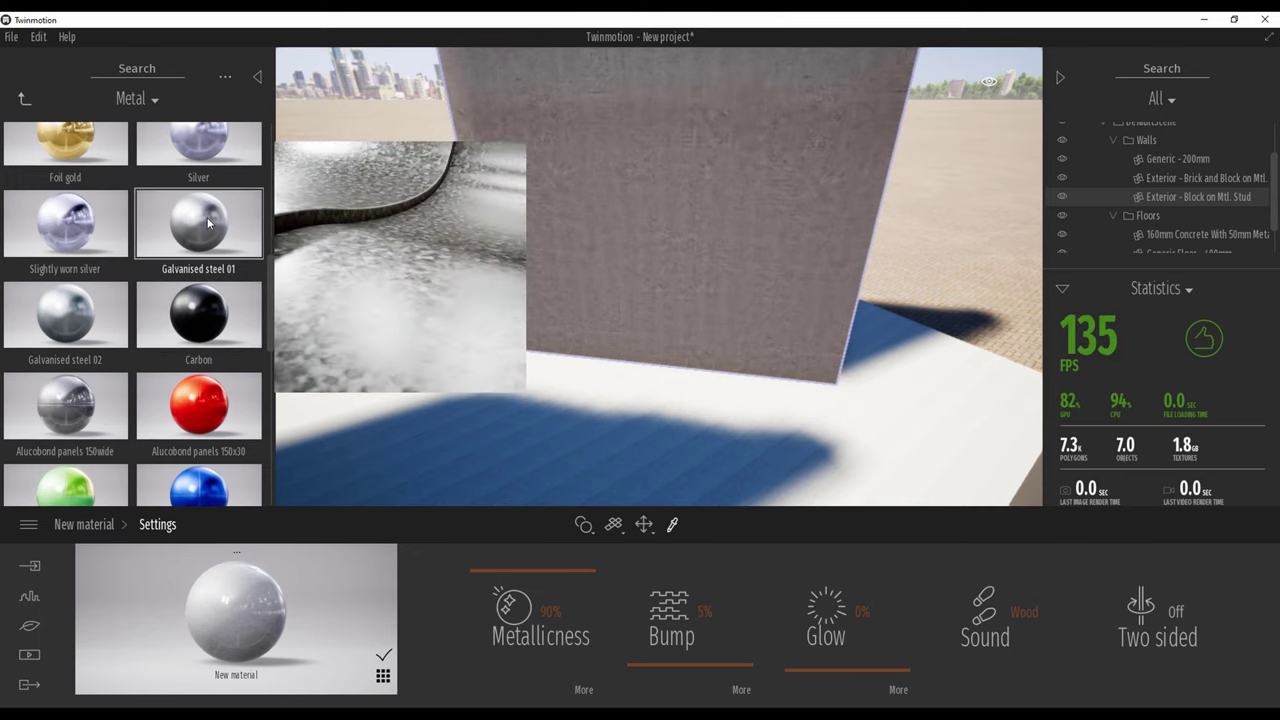
scroll(118, 360, down, 3)
scroll(123, 353, down, 1)
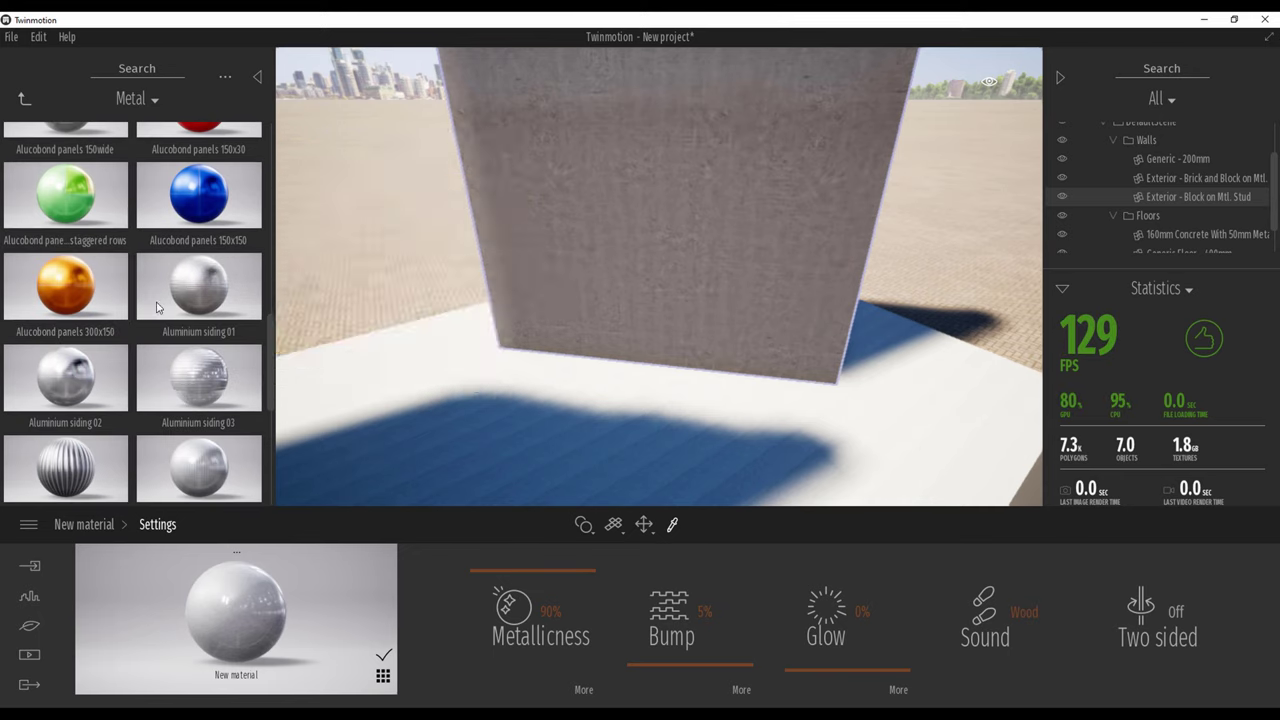
scroll(150, 375, down, 4)
scroll(190, 380, down, 2)
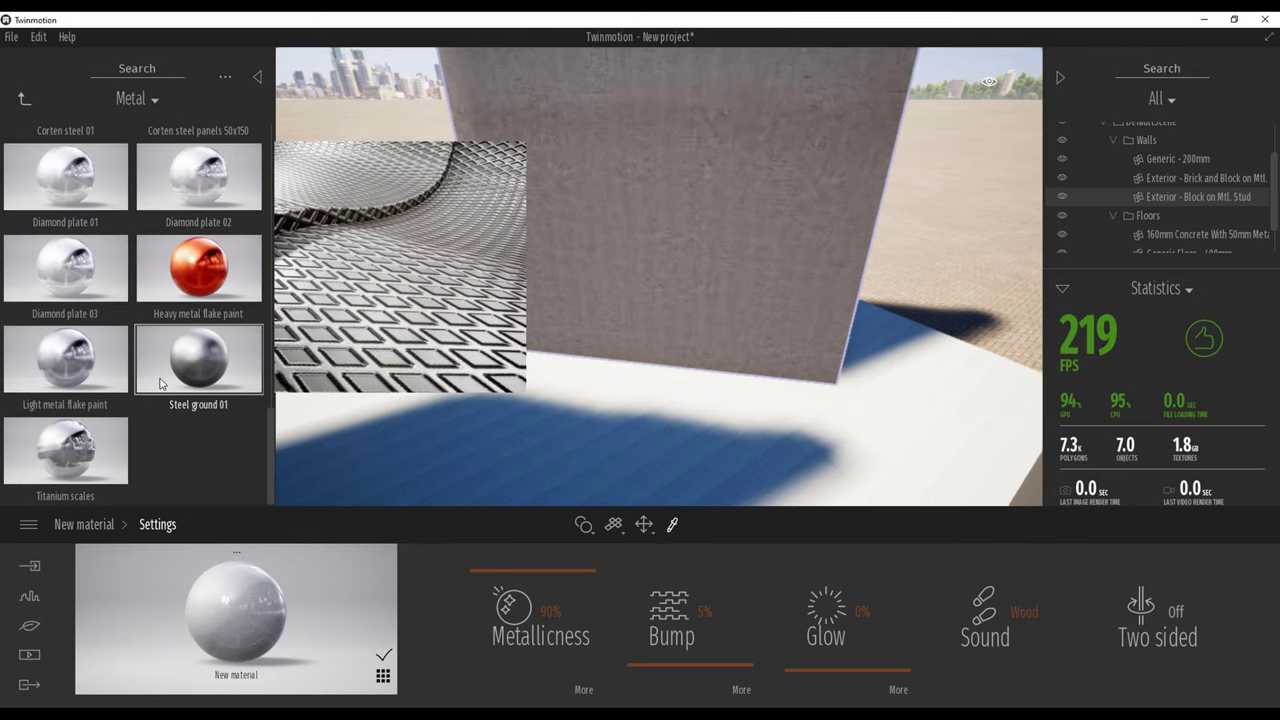
scroll(205, 360, up, 4)
scroll(208, 370, down, 6)
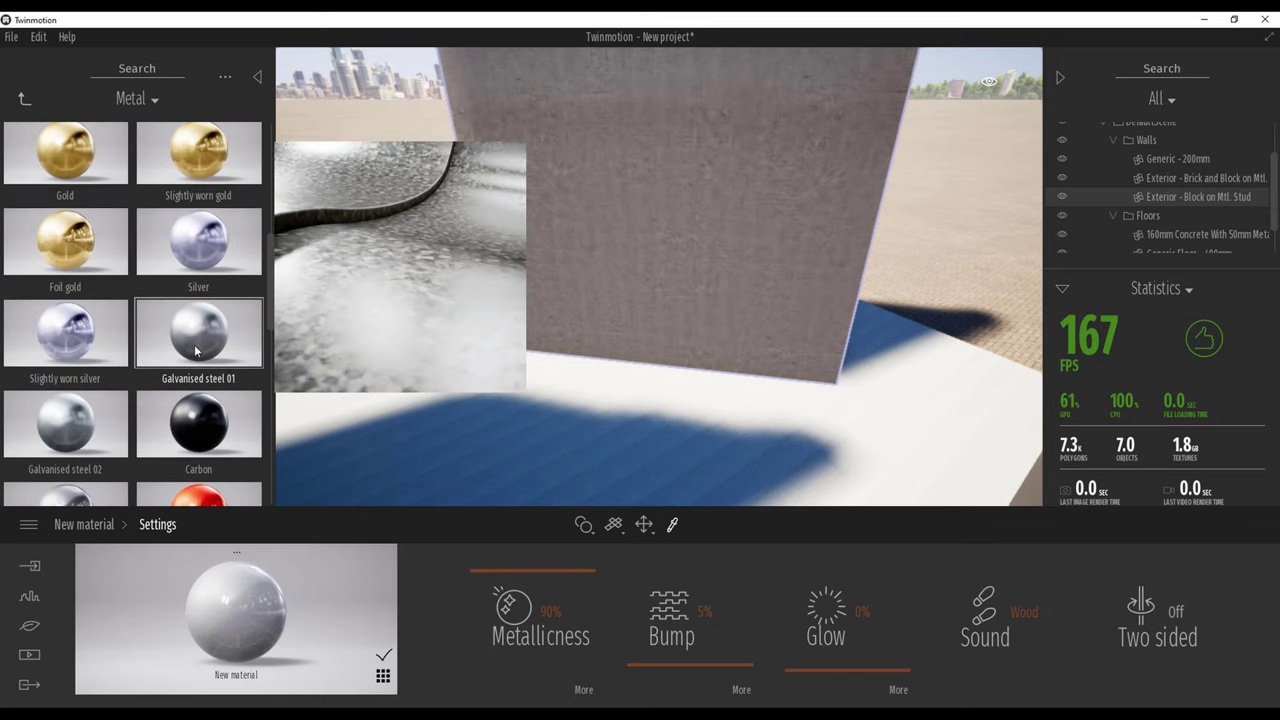
drag(195, 345, 540, 460)
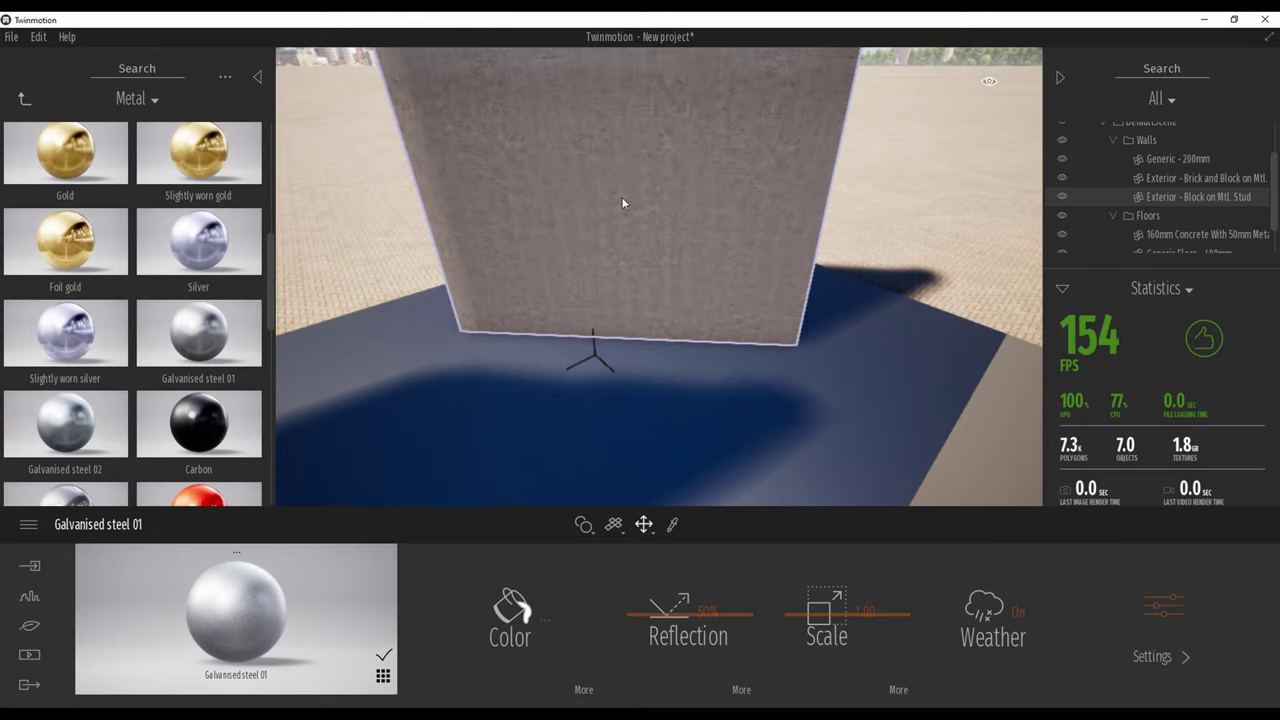
Examine the galvanised steel floor slab up close and from farther back.
right_drag(675, 220, 615, 202)
key(w)
key(w)
key(w)
key(s)
key(s)
key(s)
key(s)
key(w)
Return to the main material categories and examine the stony ground material's surface up close at a low angle.
click(24, 98)
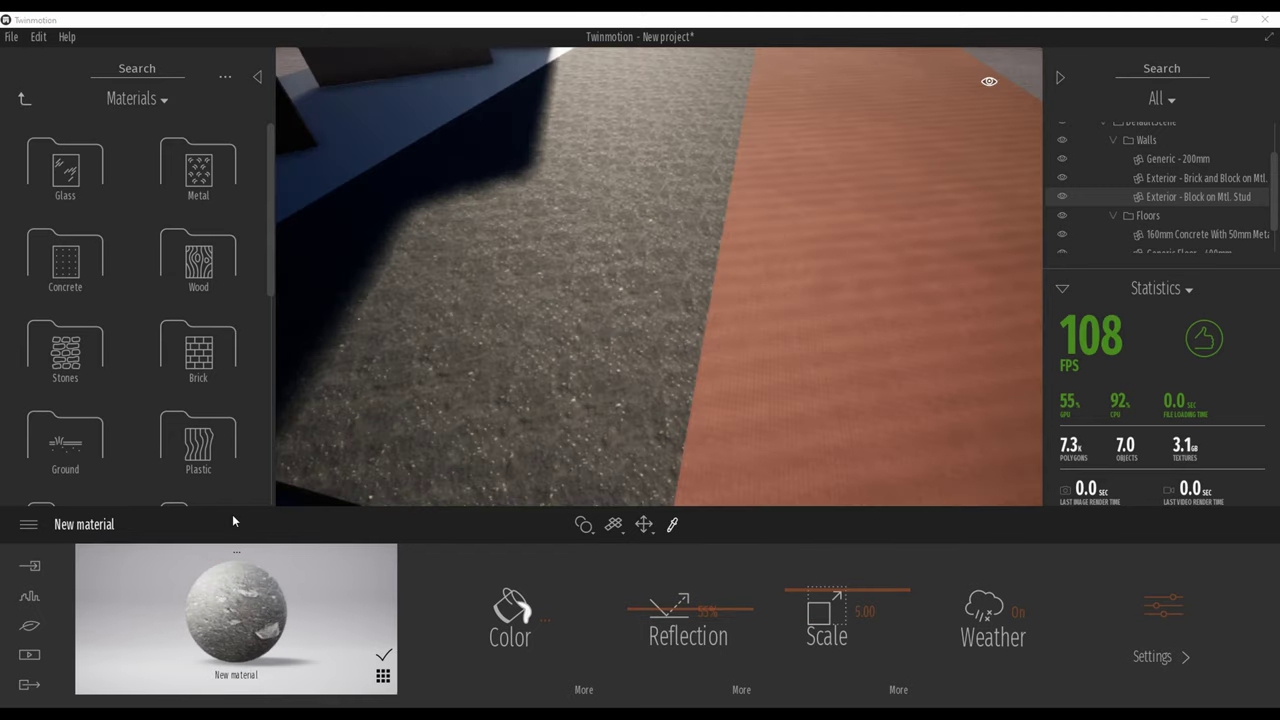
shift+middle_drag(540, 372, 697, 343)
scroll(648, 358, up, 5)
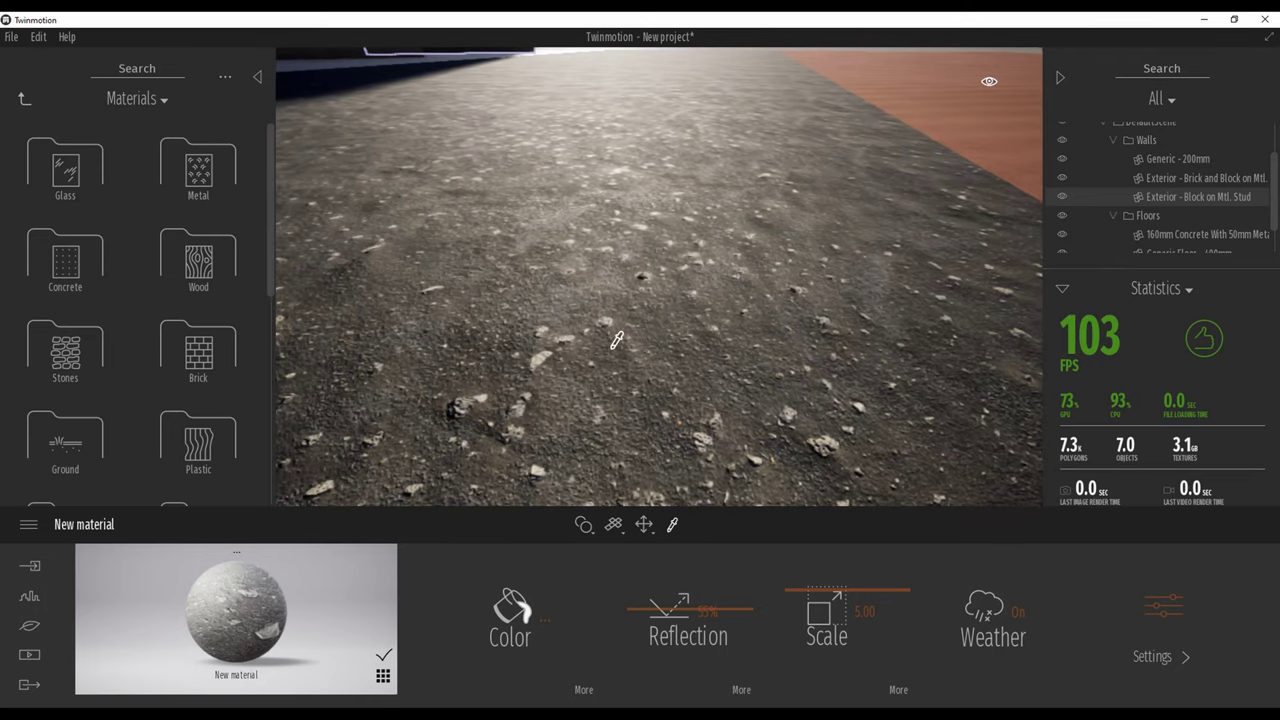
Browse the manmade ground materials, from asphalt to cobblestone and pavement tiles, and search them for "Dirt".
scroll(606, 338, down, 5)
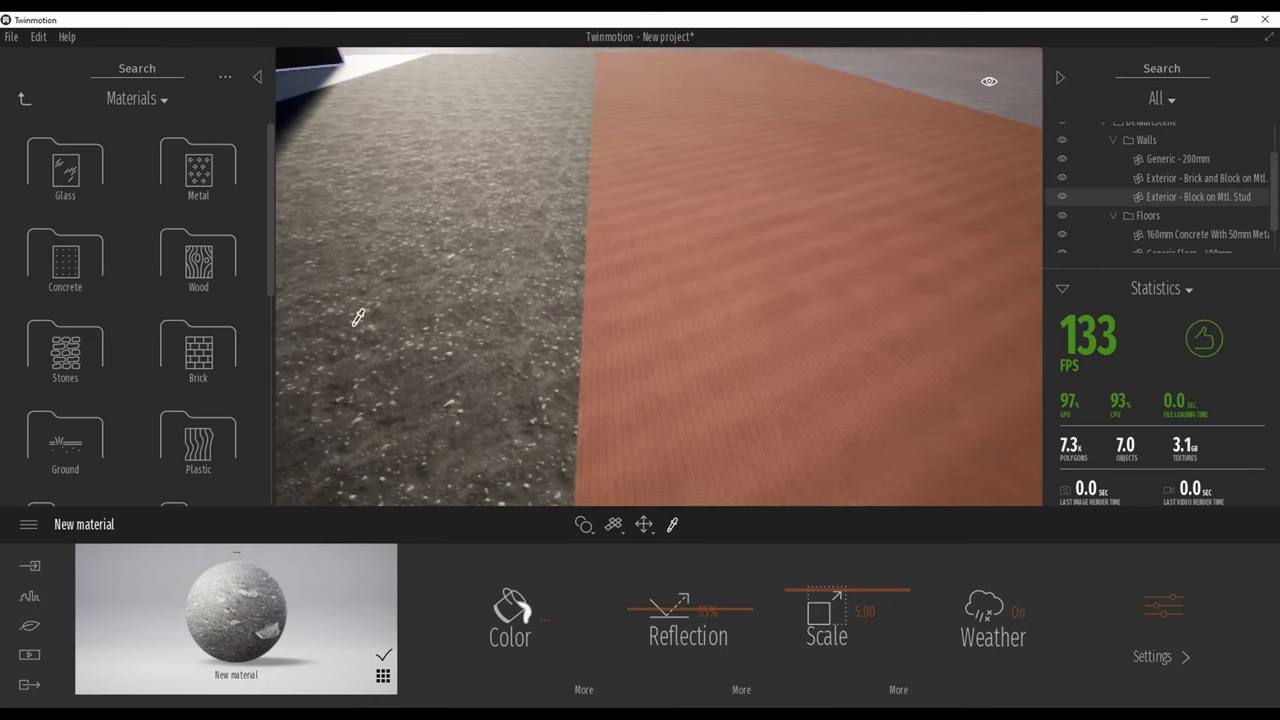
click(66, 436)
click(66, 186)
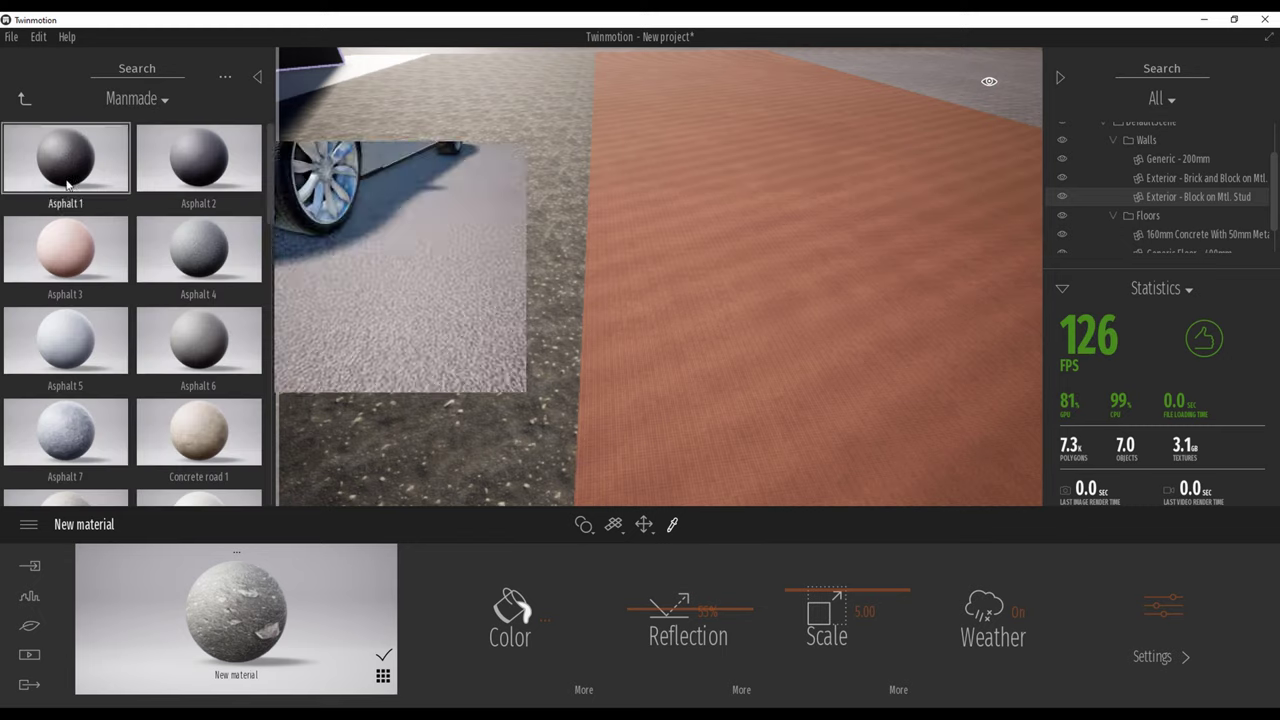
scroll(118, 322, down, 3)
scroll(122, 323, down, 4)
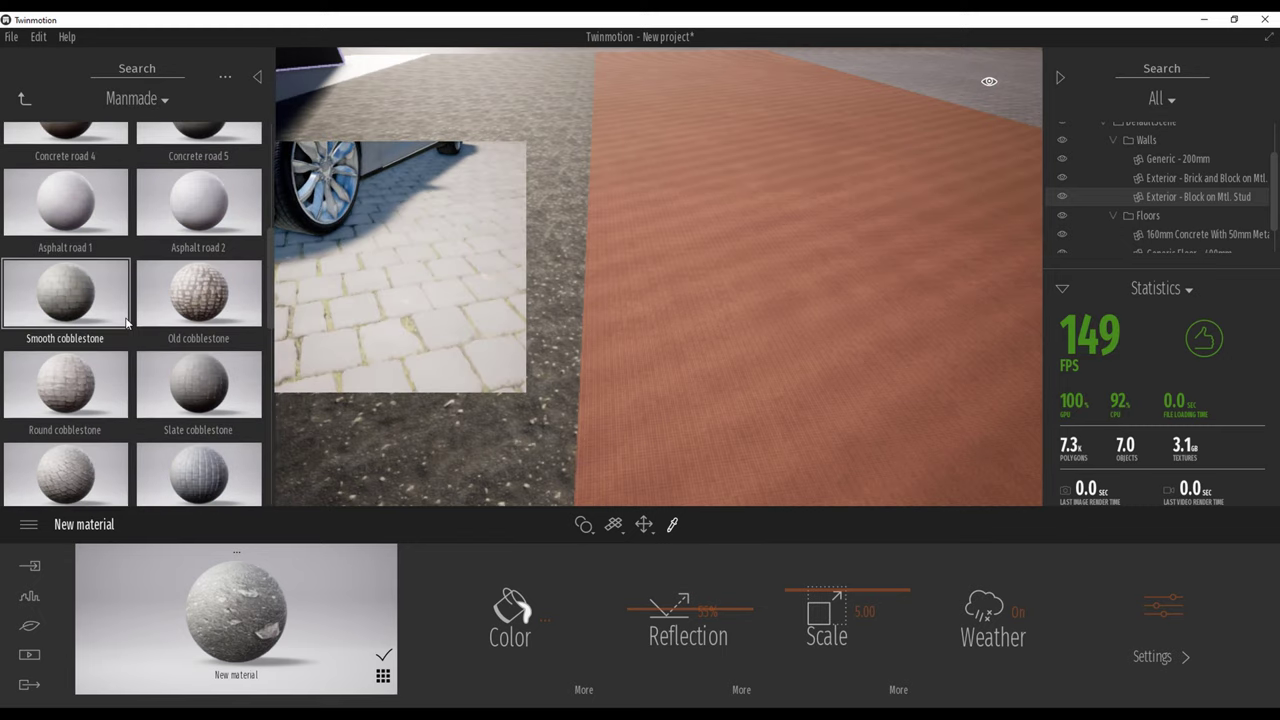
scroll(122, 327, up, 3)
scroll(117, 331, down, 6)
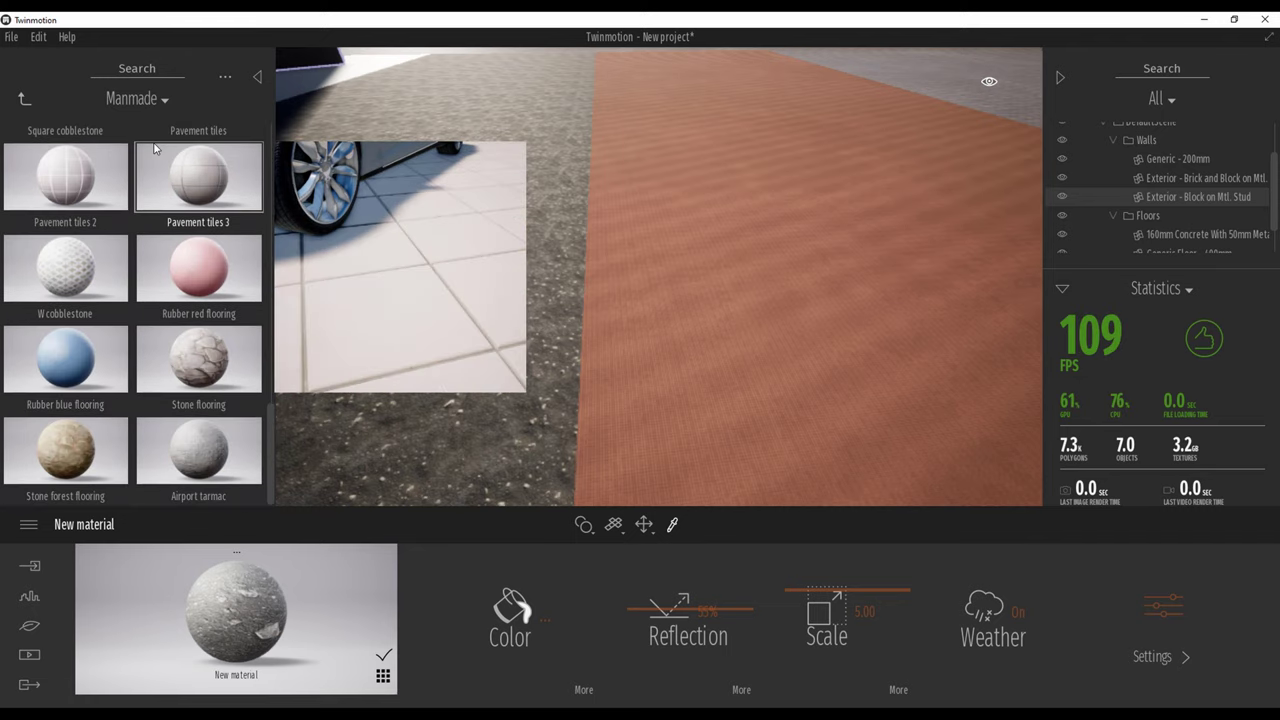
text(dirt)
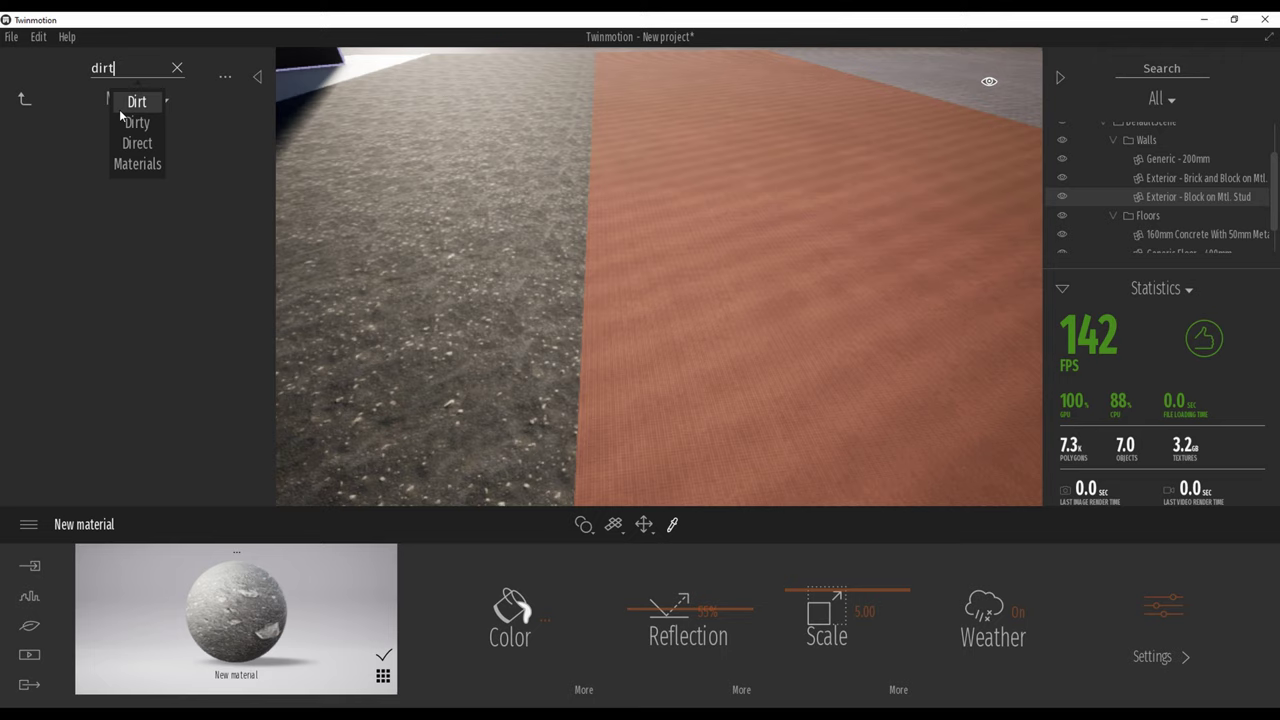
click(148, 103)
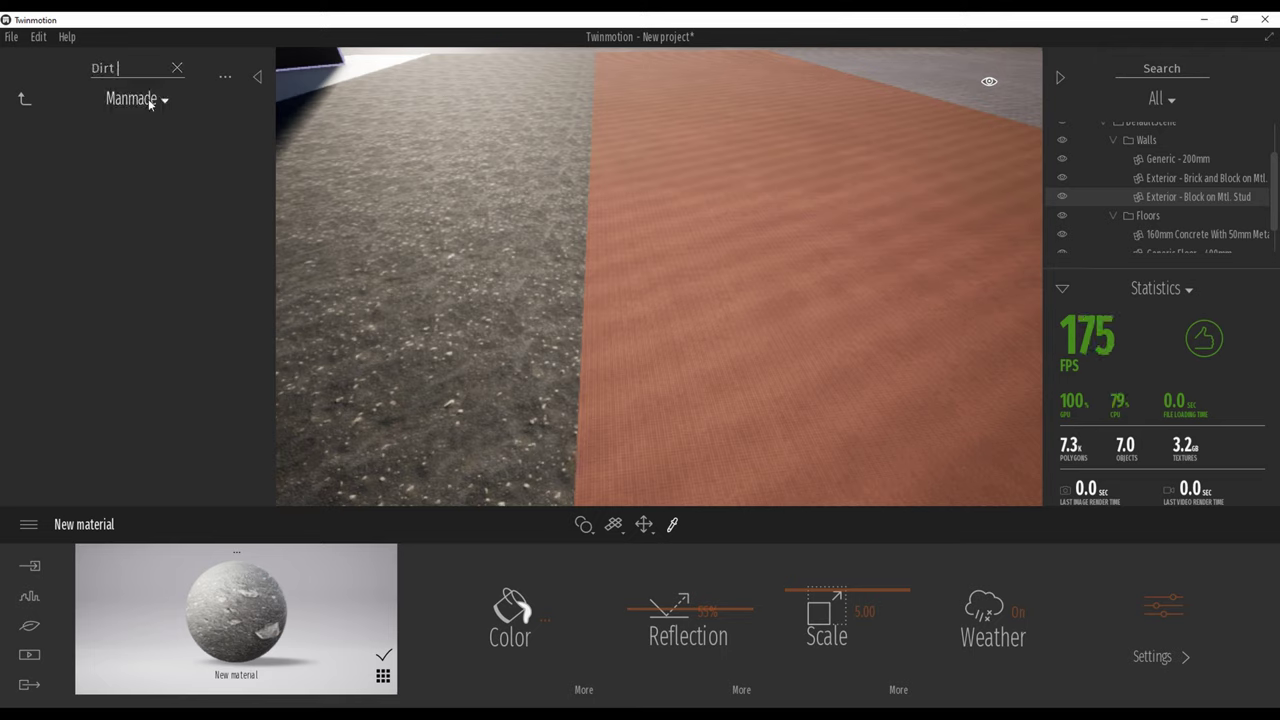
Find Rocky dirt among the library's Nature ground materials and apply it to the red floor slab beside the stony ground.
click(25, 99)
click(193, 172)
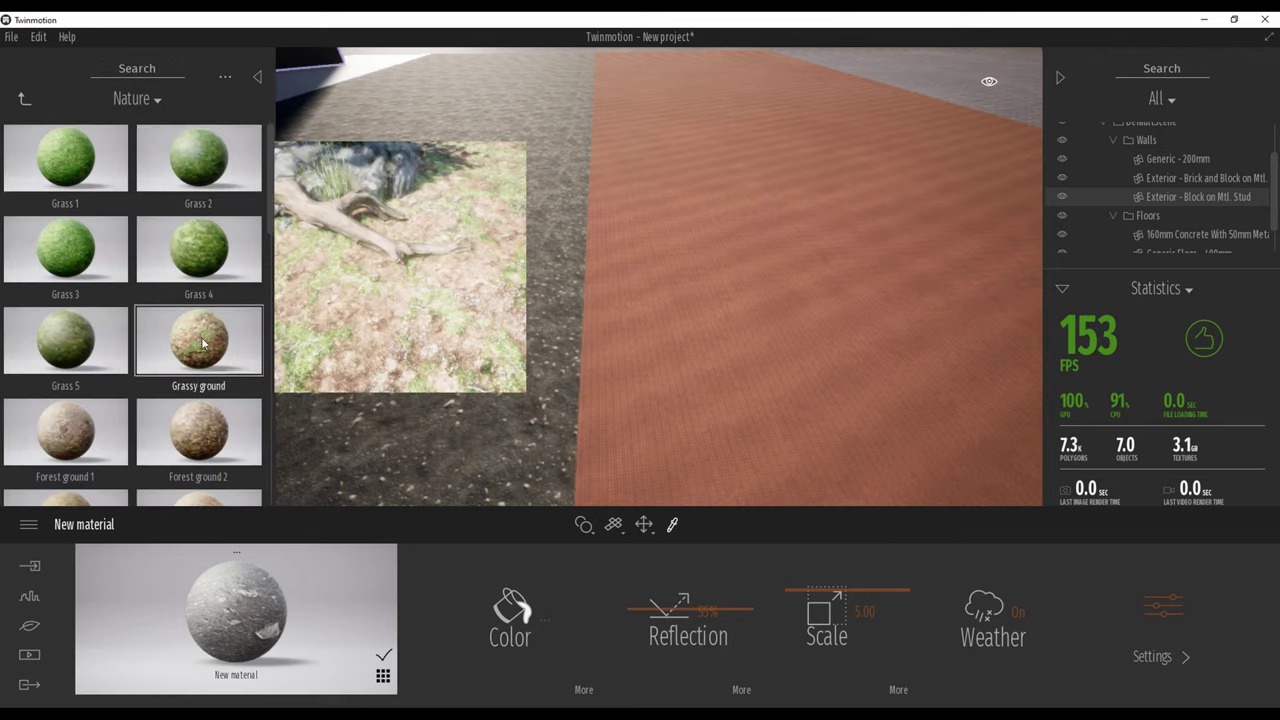
scroll(210, 335, down, 8)
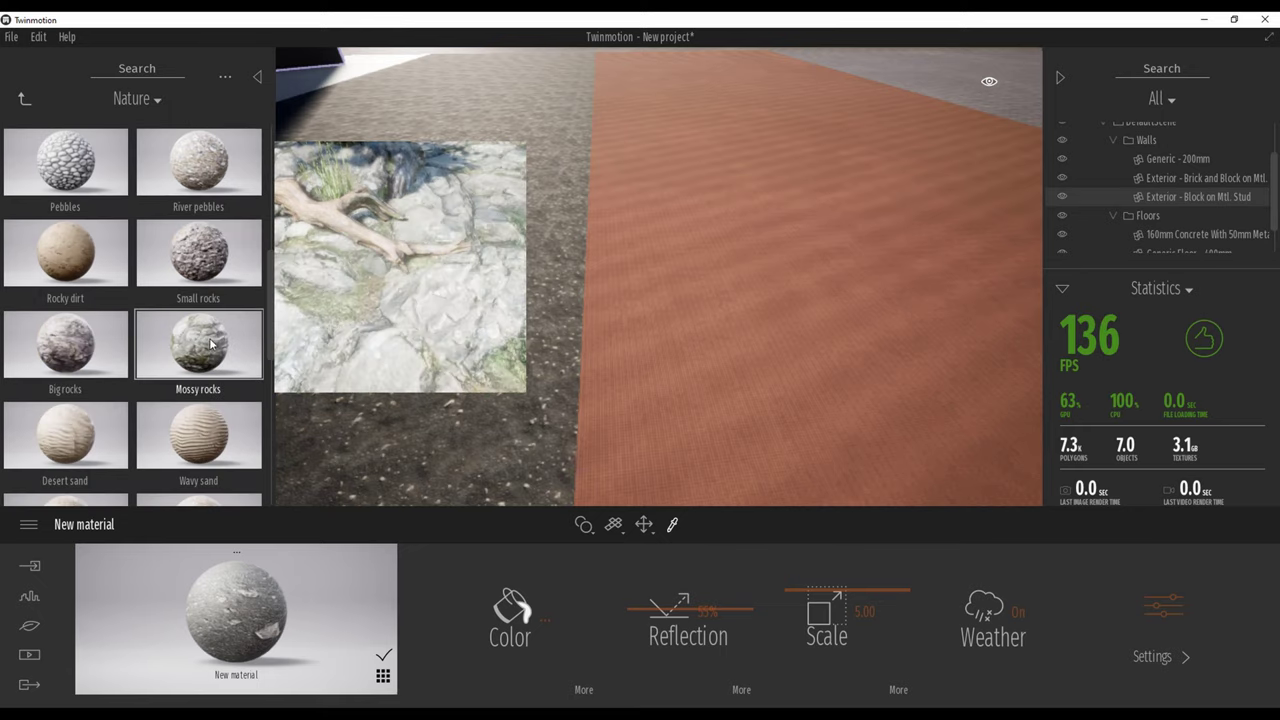
drag(86, 264, 650, 394)
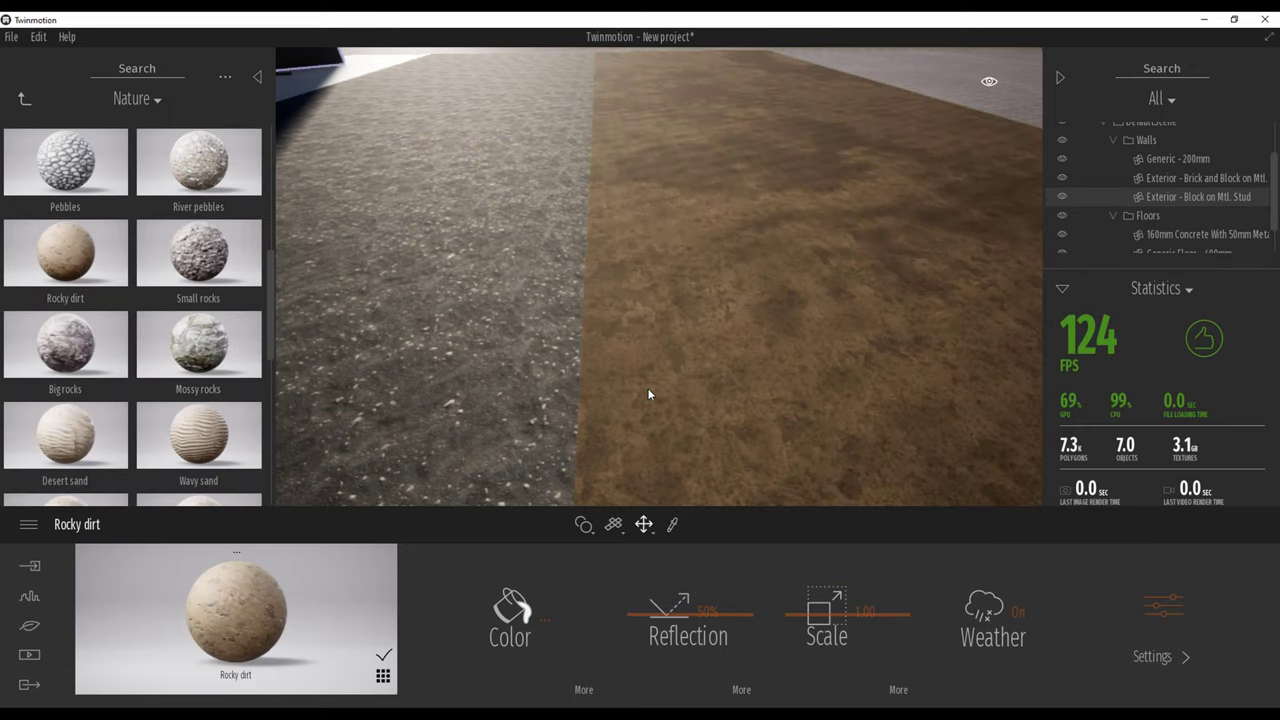
Compare the Rocky dirt slab with the adjacent stony ground material, up close at a low angle and from farther back.
middle_drag(650, 394, 790, 394)
right_drag(790, 394, 795, 300)
drag(988, 81, 988, 81)
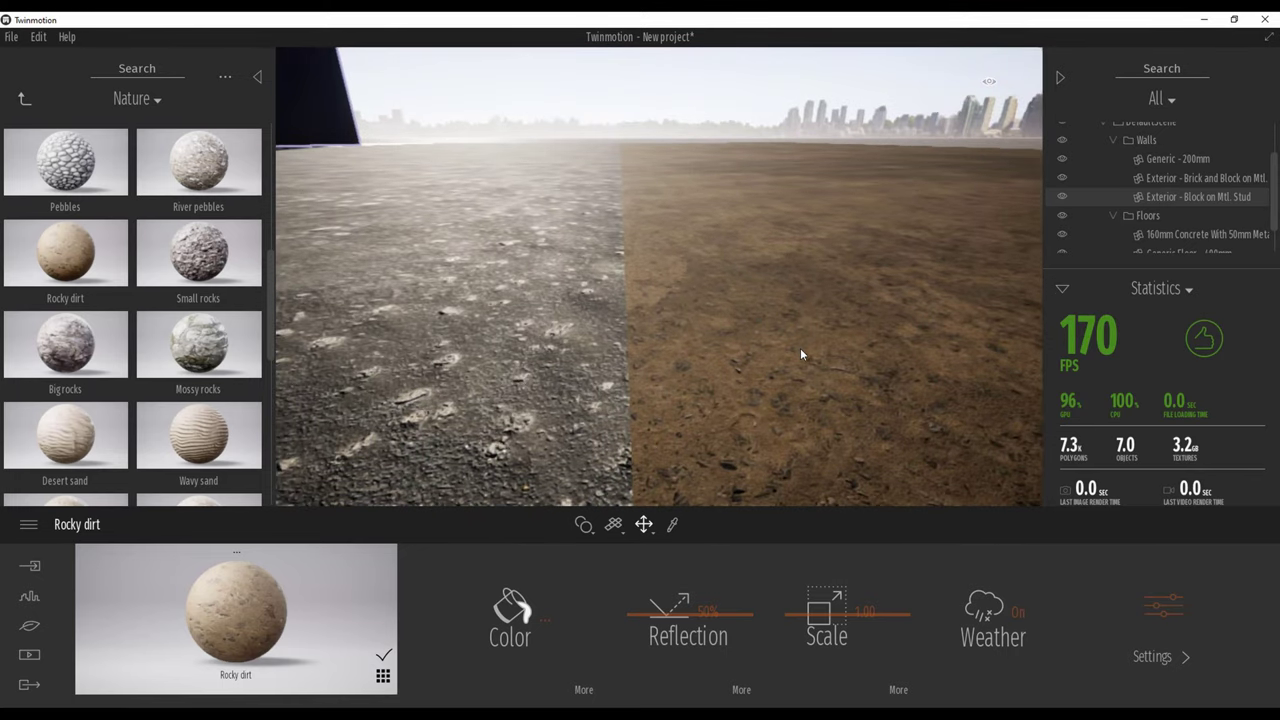
mouse_move(783, 347)
right_down()
mouse_move(745, 420)
mouse_move(702, 362)
mouse_move(733, 325)
mouse_move(752, 356)
mouse_move(762, 349)
right_up()
key(s)
key(w)
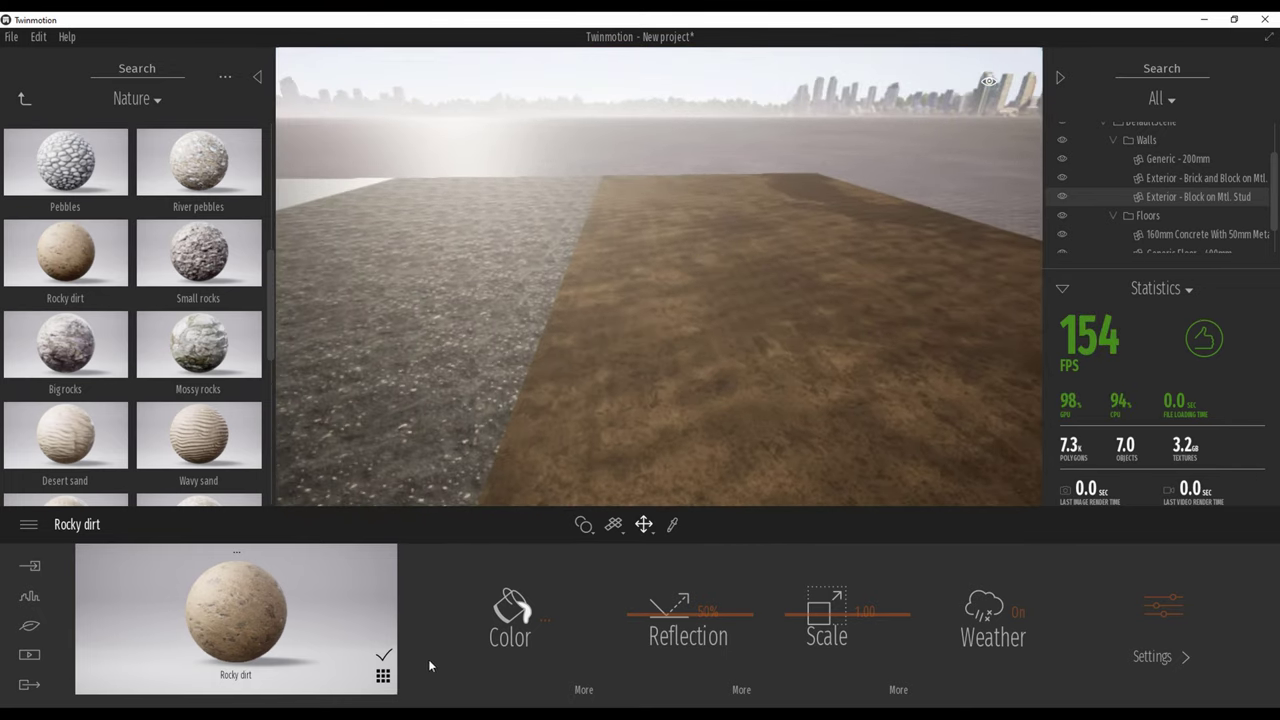
Create a new blank material and apply it to the Rocky dirt floor slab.
click(383, 676)
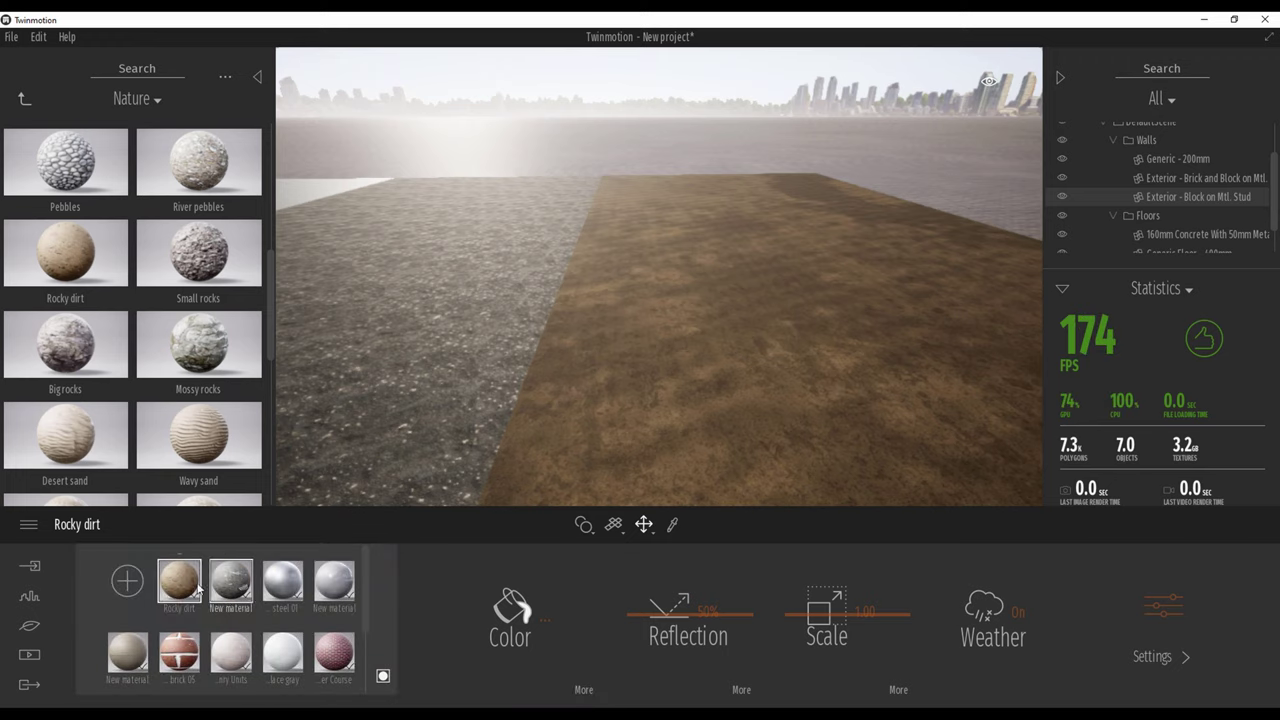
click(134, 588)
drag(182, 590, 640, 431)
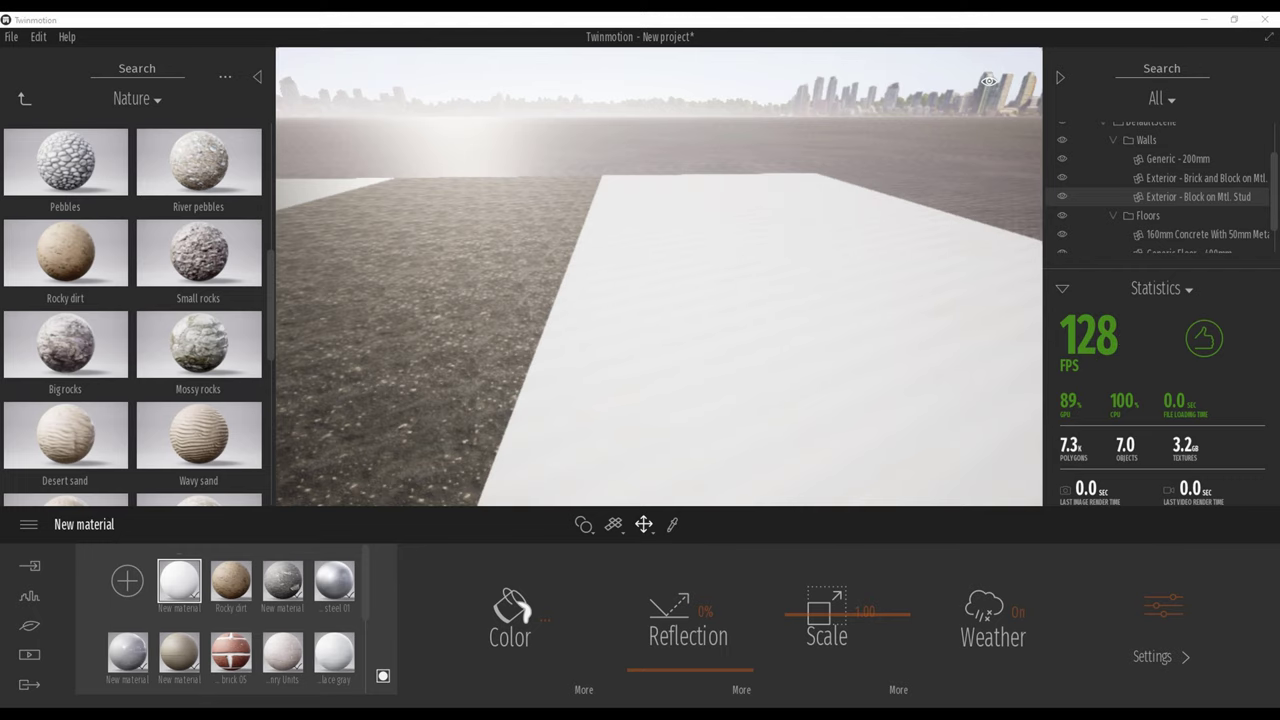
Switch to Quixel Bridge, select Construction Plaster among the downloaded surfaces, and review its texture map download settings.
drag(2, 240, 817, 16)
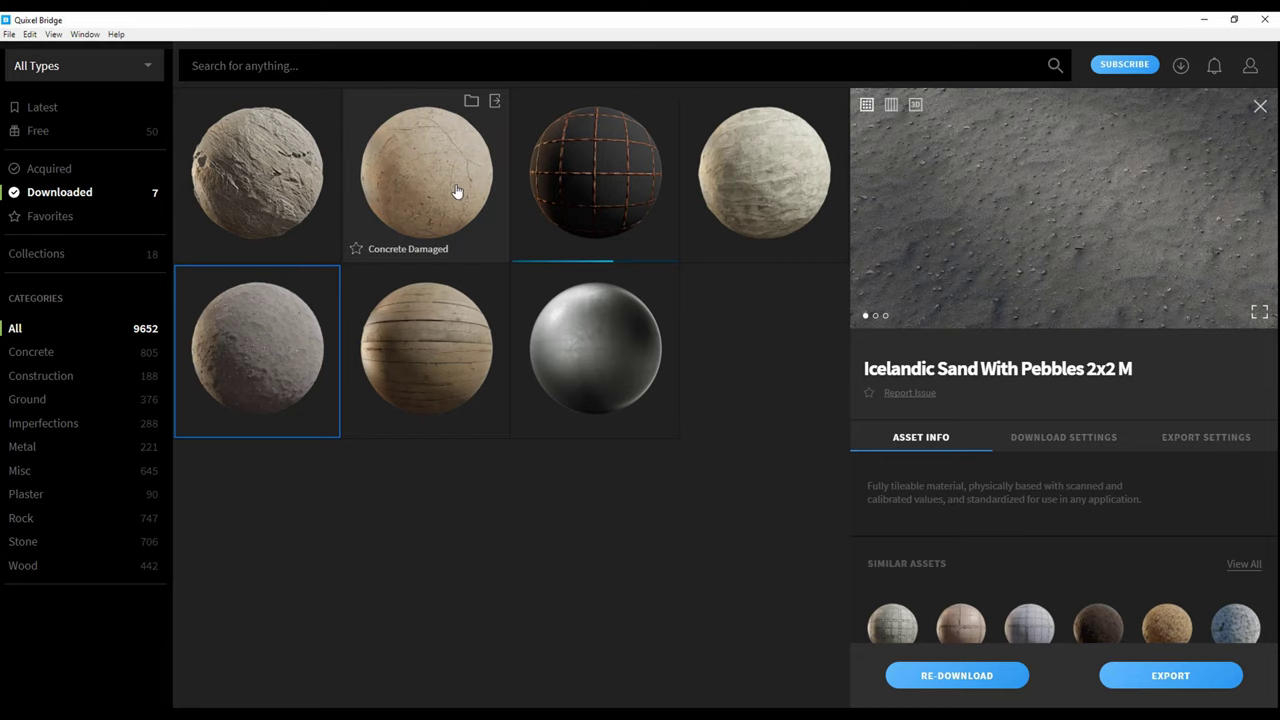
click(793, 185)
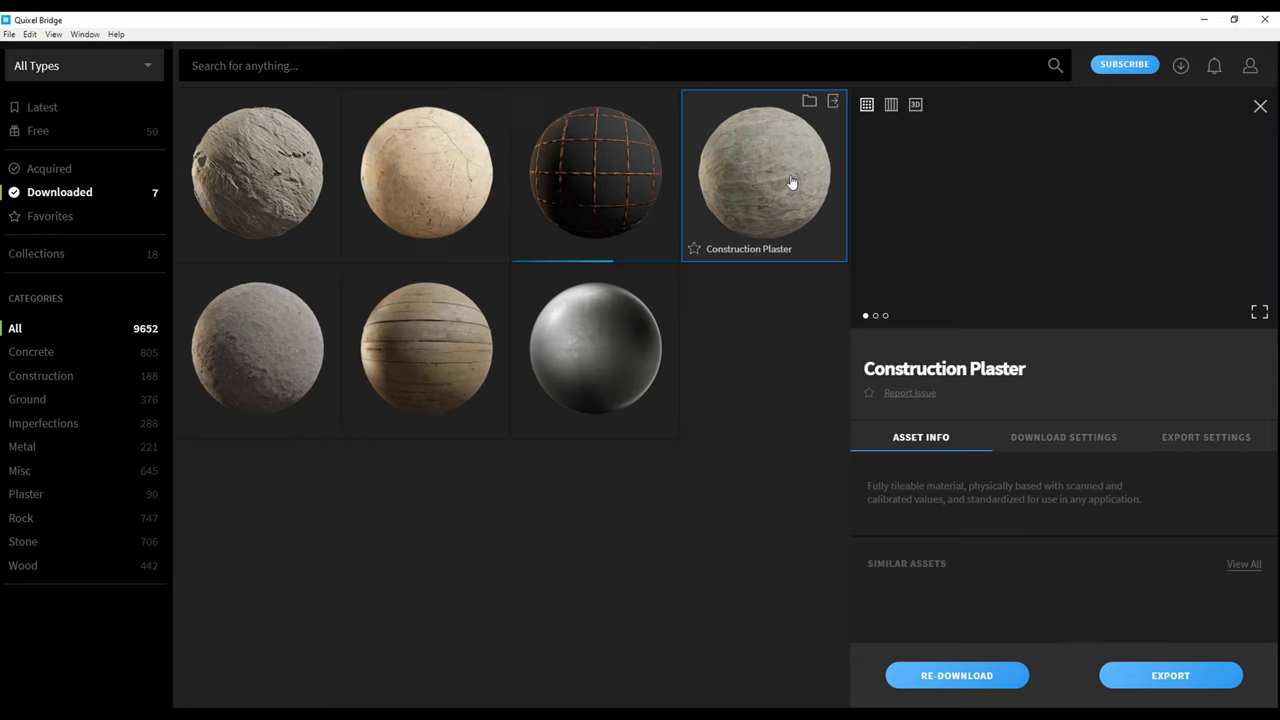
click(427, 158)
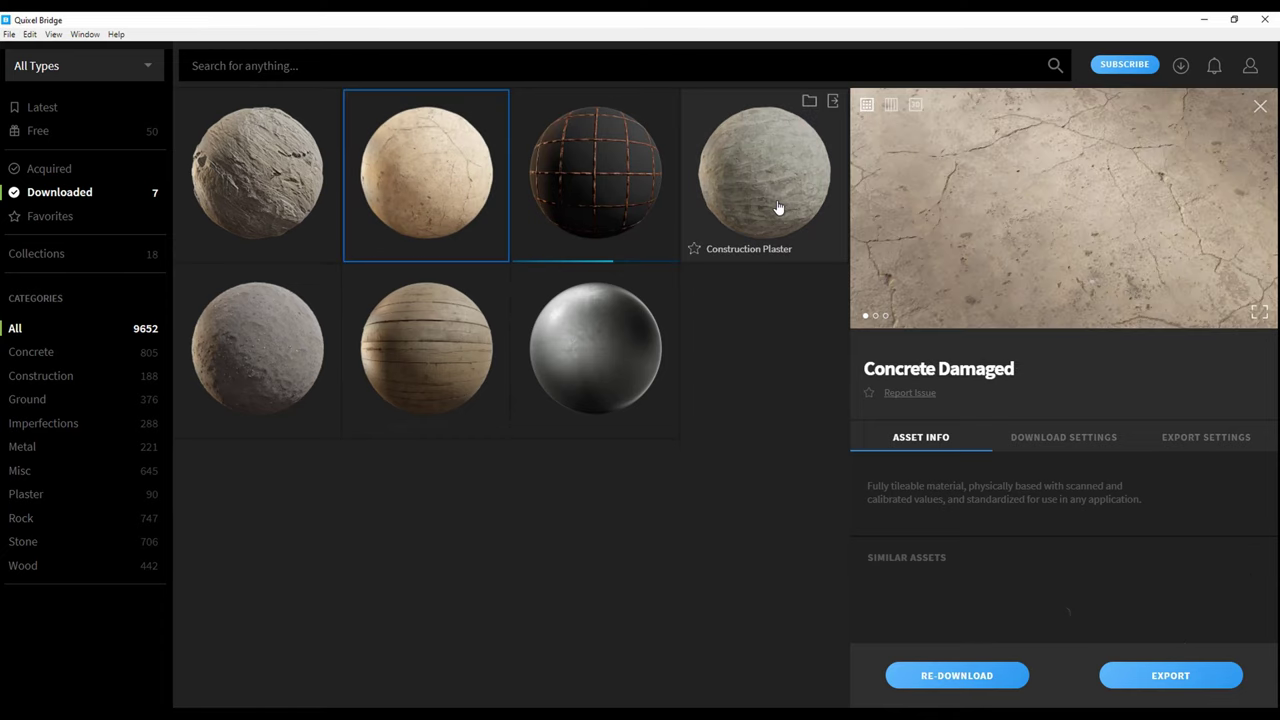
click(778, 210)
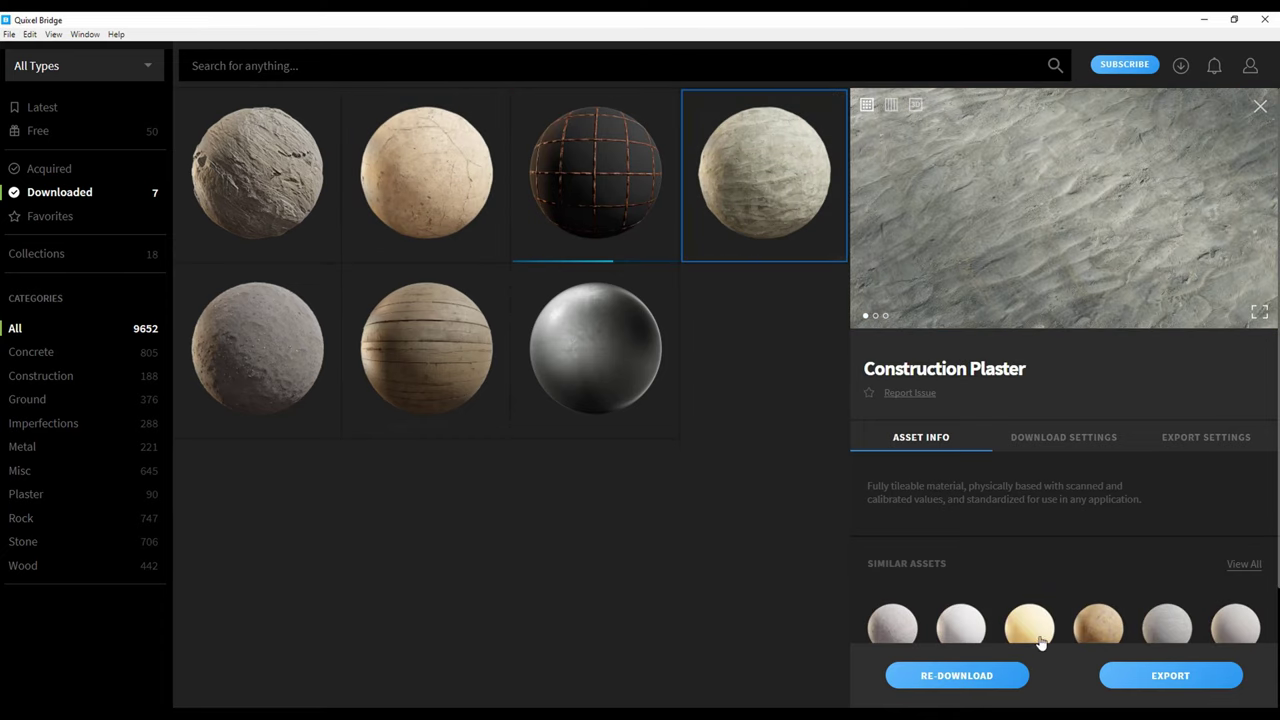
scroll(1148, 533, down, 2)
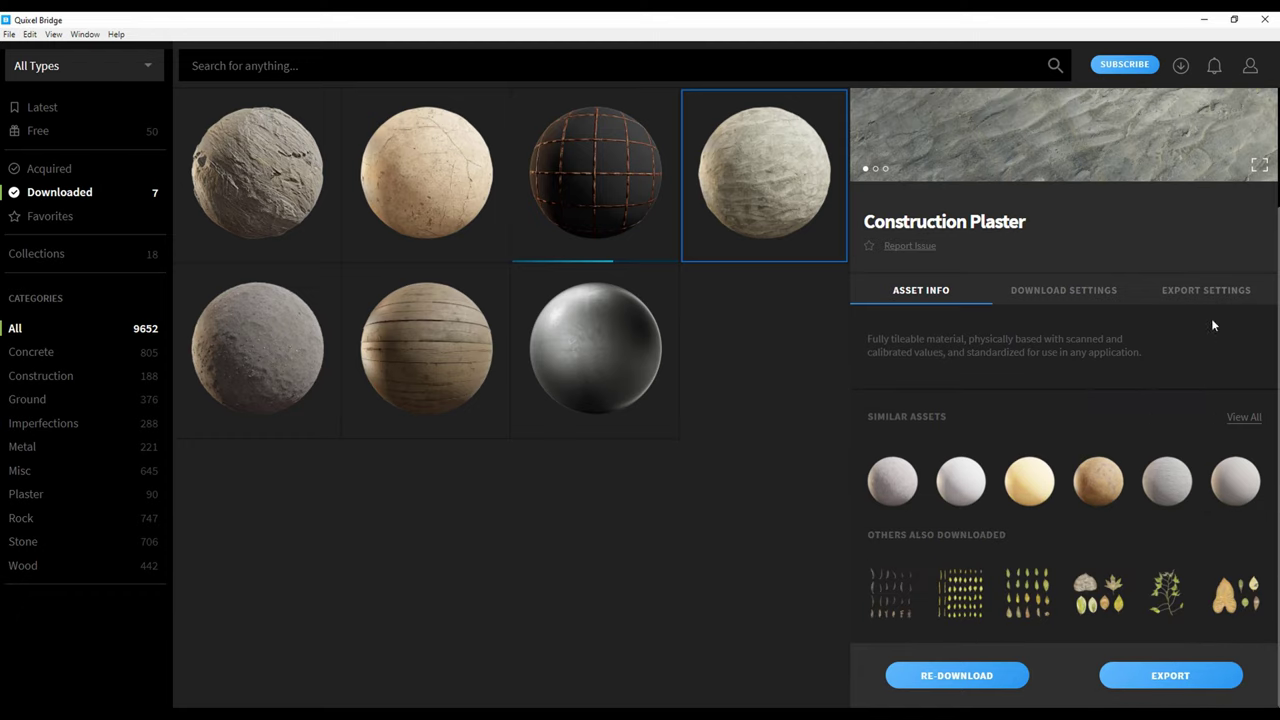
click(1145, 290)
click(1094, 289)
scroll(1058, 448, down, 1)
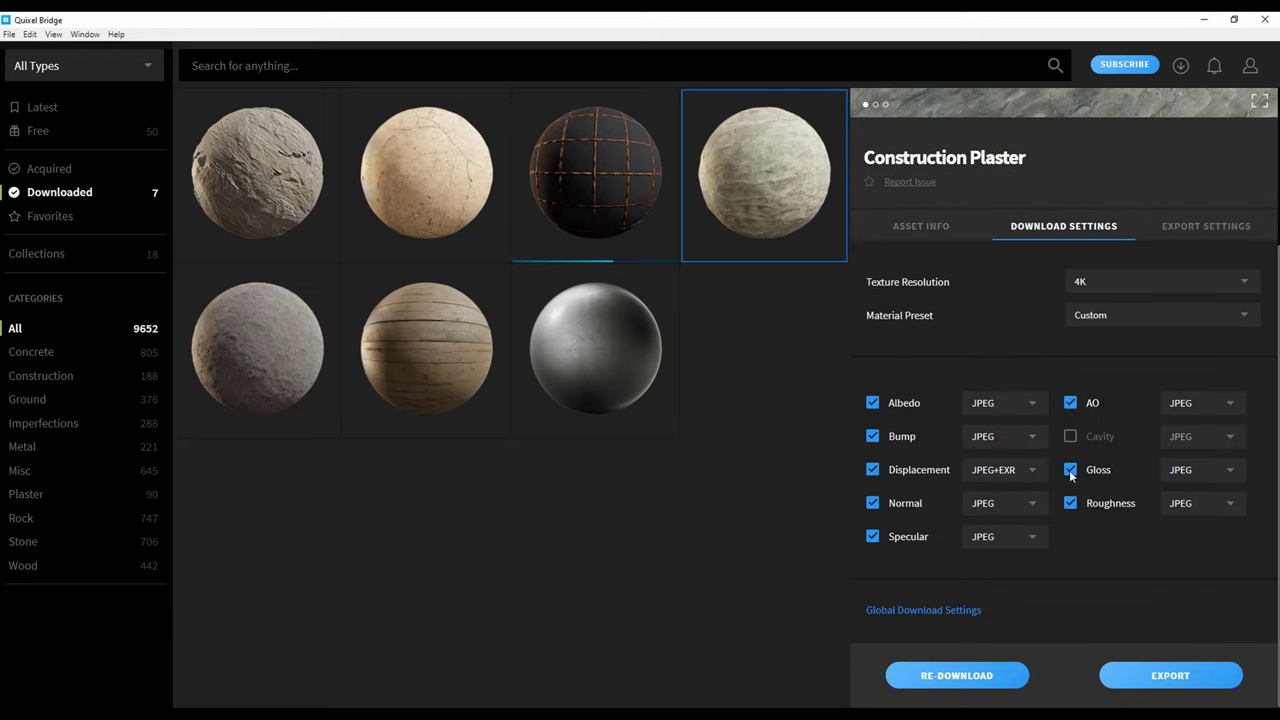
Export Construction Plaster as 4K JPEG textures to the PBR Materials folder and return to Twinmotion.
click(1186, 228)
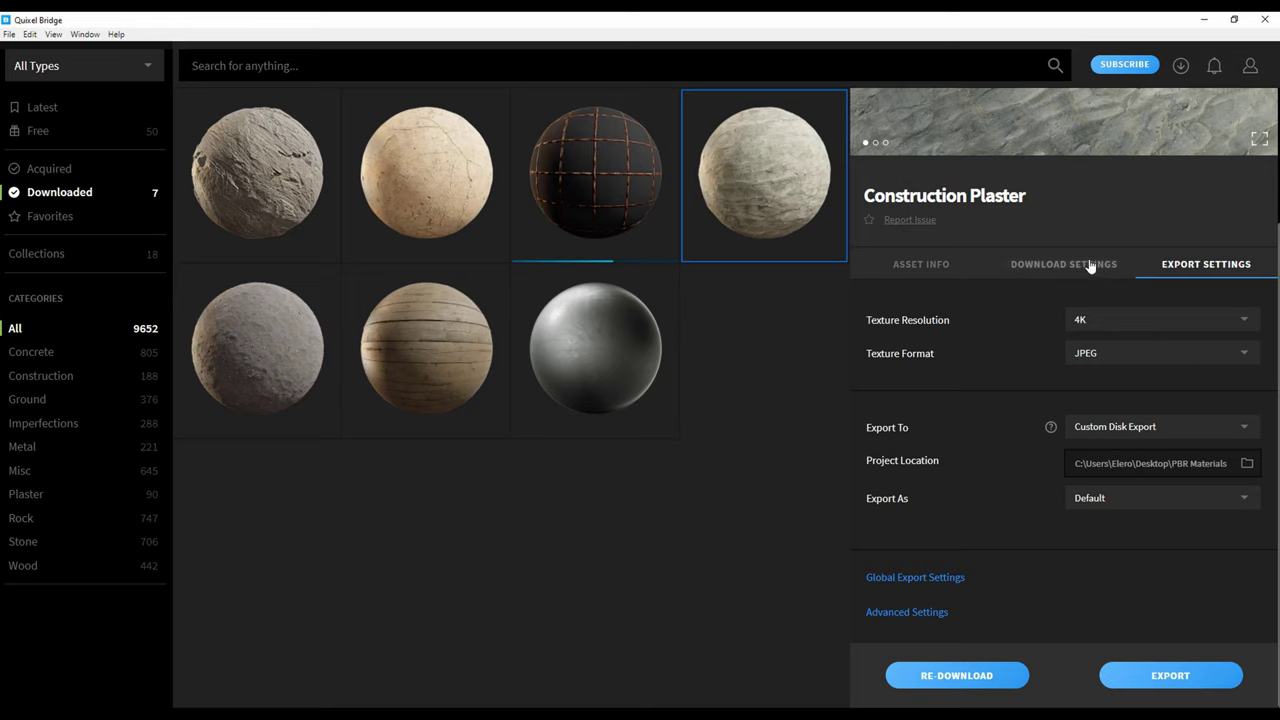
click(1171, 321)
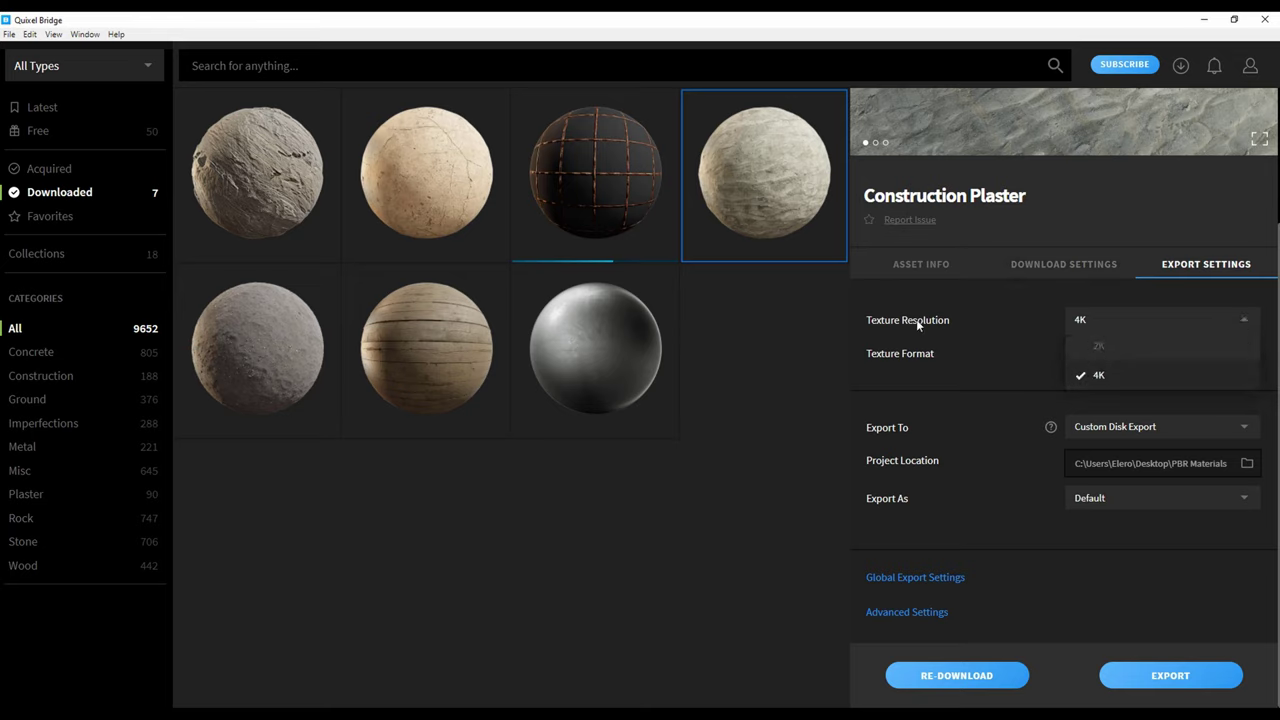
click(996, 329)
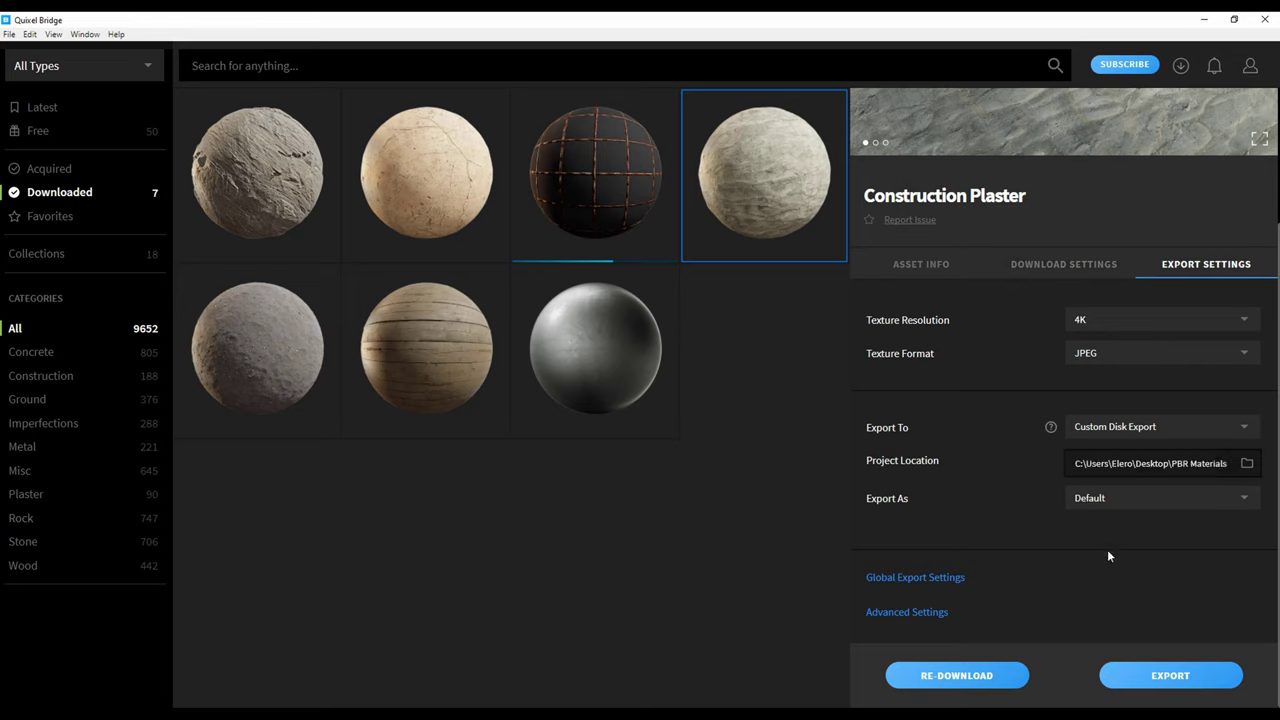
click(1152, 675)
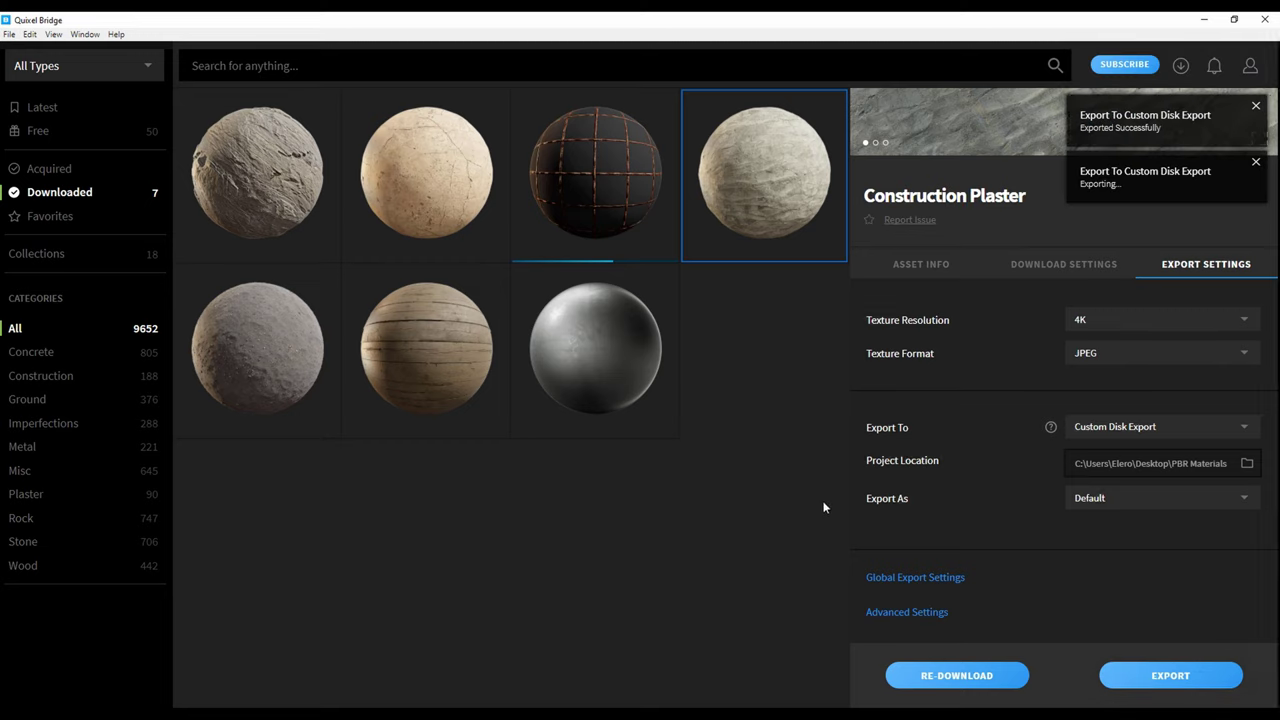
click(1207, 21)
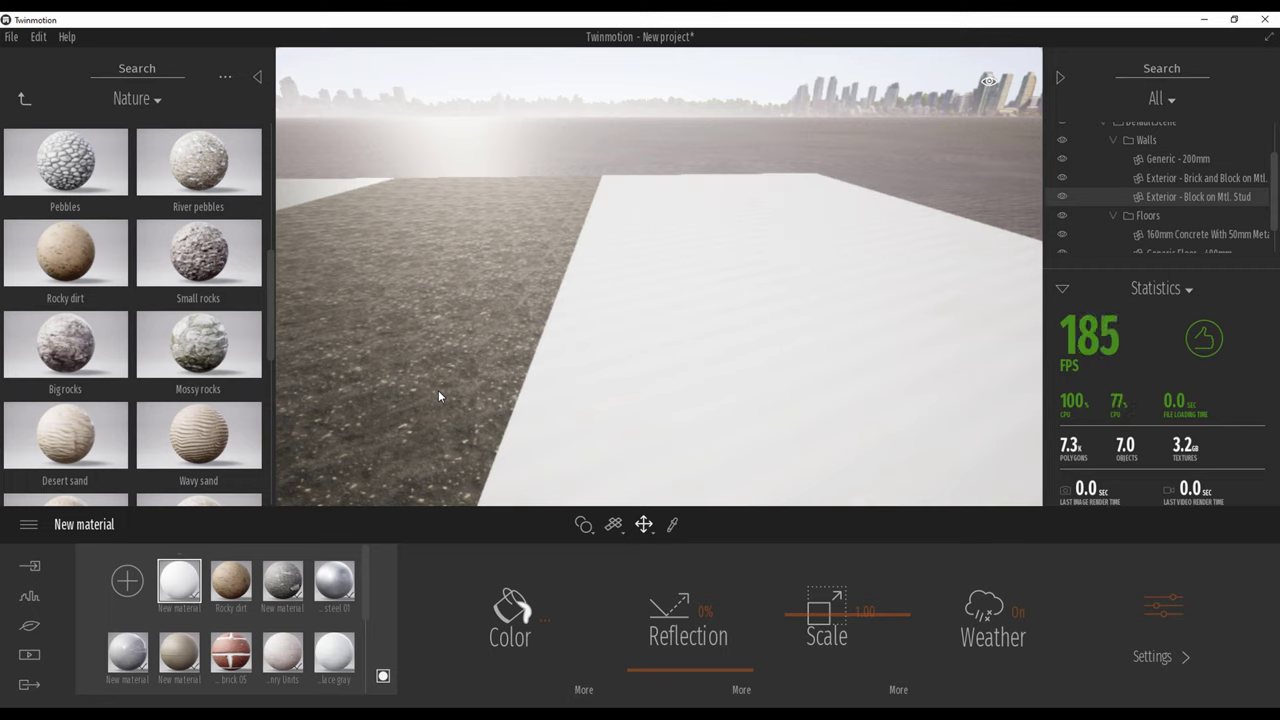
Load pjBkT0_4K_Albedo from the Plaster_Damaged_pjBkT0_4K_surface_ms folder as the new material's color texture.
click(584, 689)
right_click(706, 623)
click(690, 504)
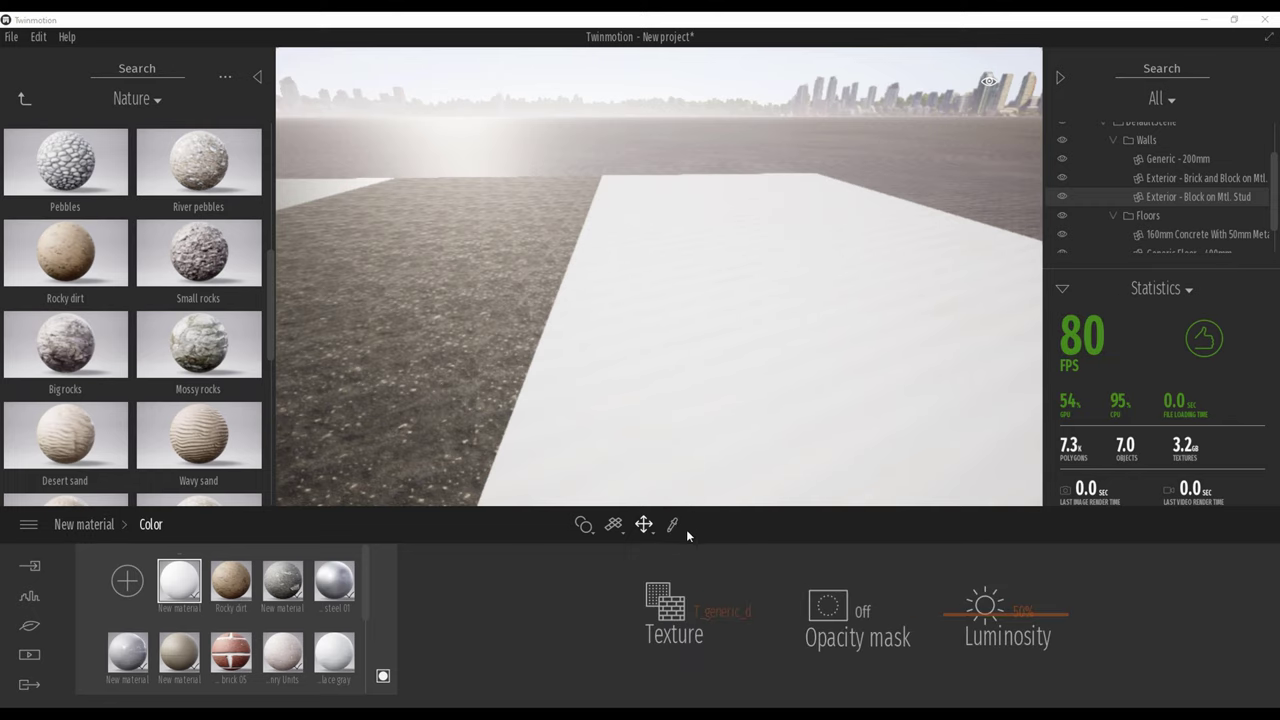
click(190, 60)
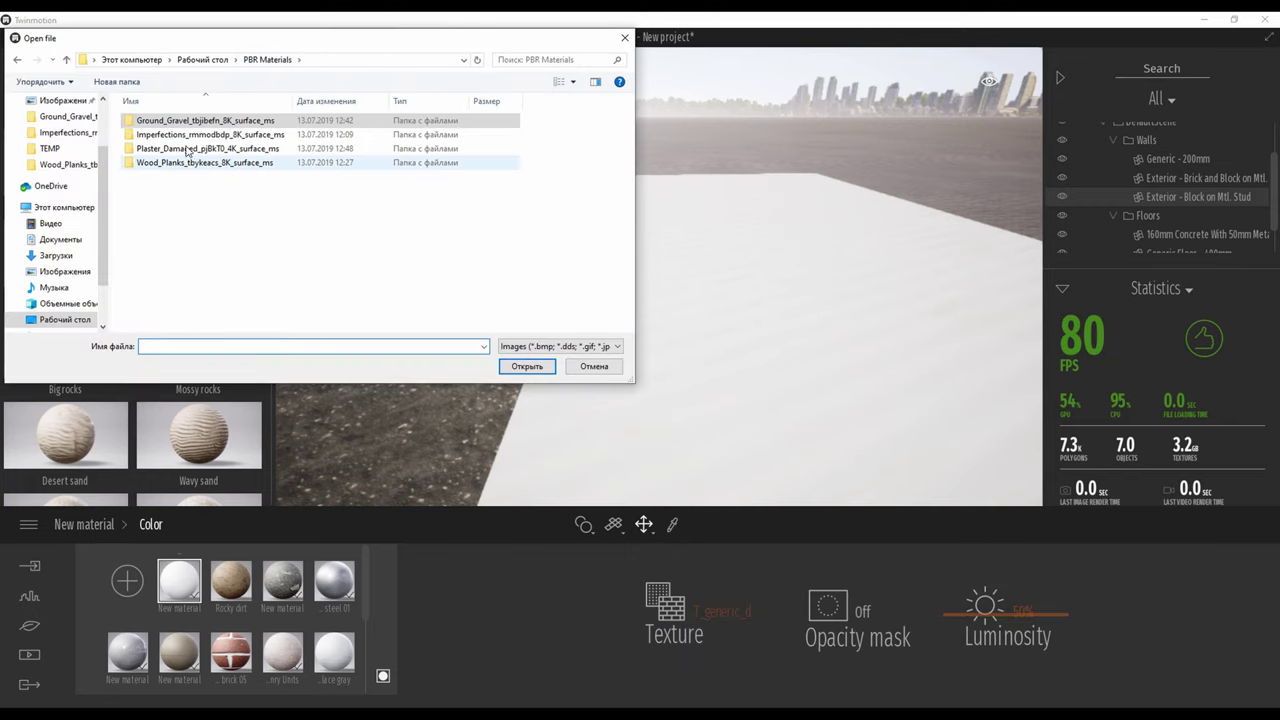
double_click(197, 148)
click(153, 128)
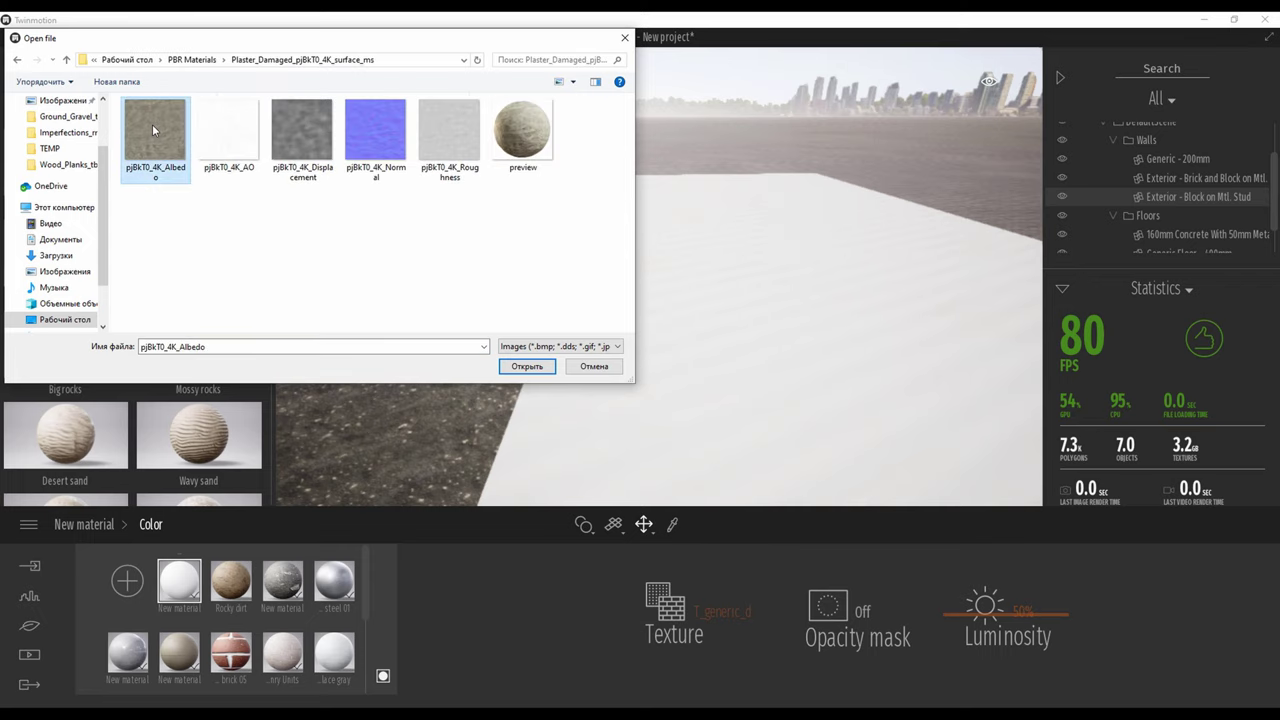
click(527, 366)
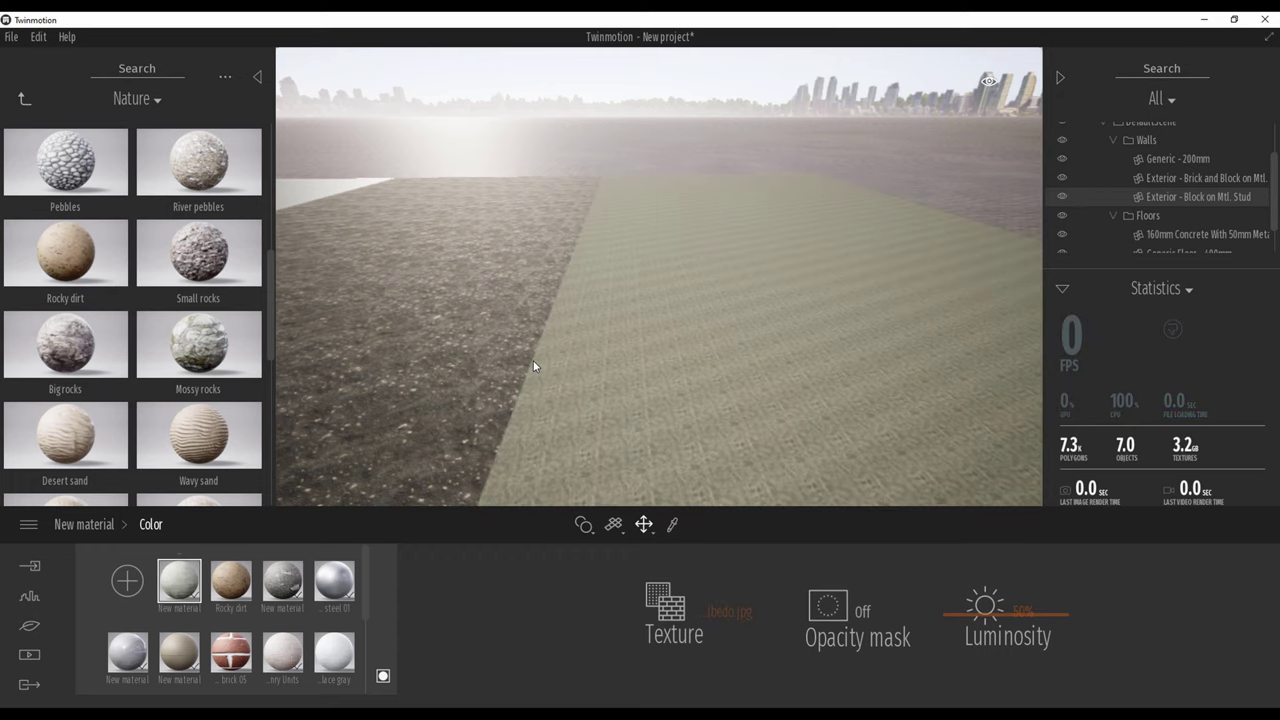
Set the new plaster material's texture scale to 5 and check the pattern on the floor slab.
mouse_move(607, 347)
right_down()
mouse_move(606, 380)
mouse_move(607, 347)
right_up()
scroll(607, 348, up, 5)
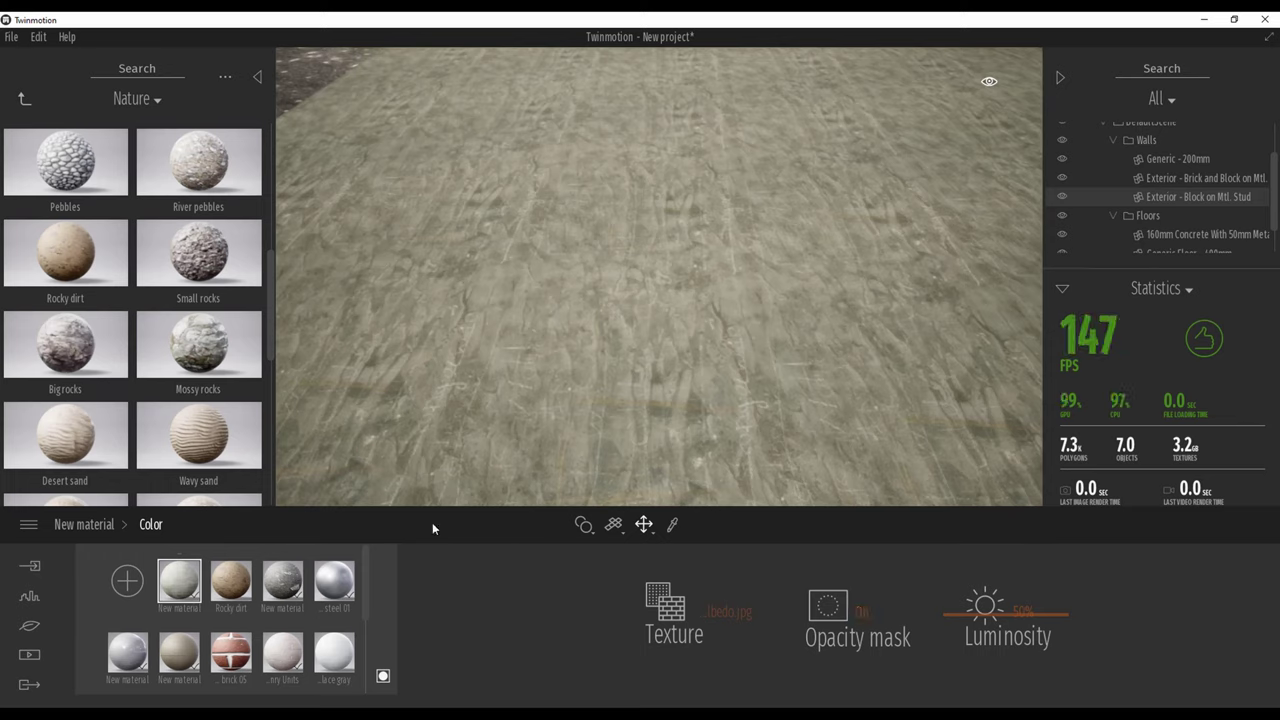
click(158, 525)
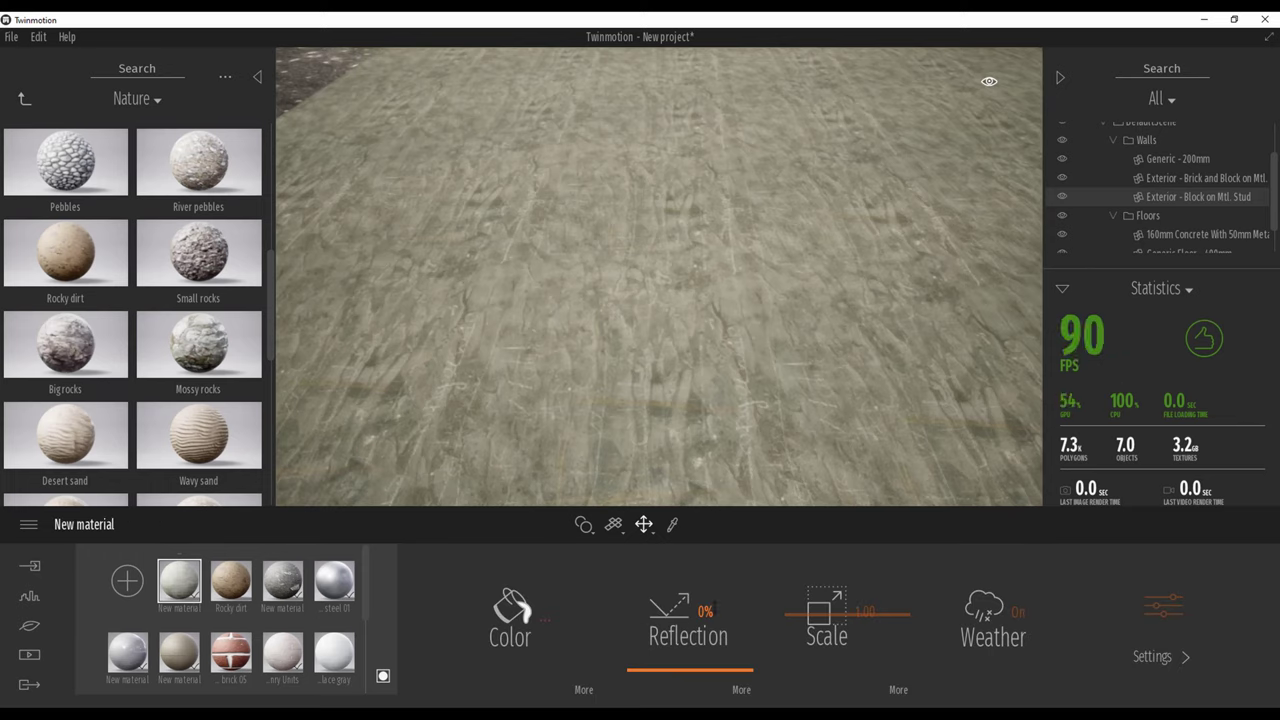
text(5)
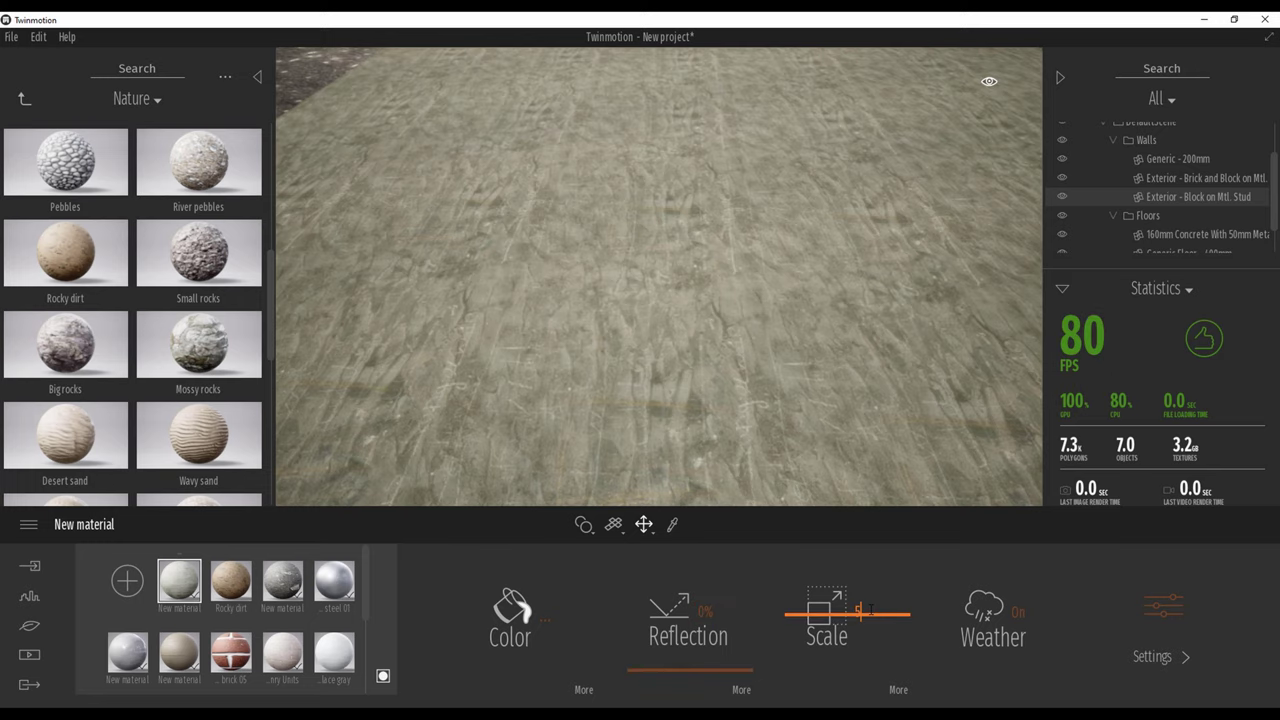
key(Return)
mouse_move(660, 280)
right_down()
mouse_move(660, 250)
mouse_move(740, 250)
mouse_move(660, 255)
mouse_move(650, 280)
right_up()
right_drag(525, 405, 543, 411)
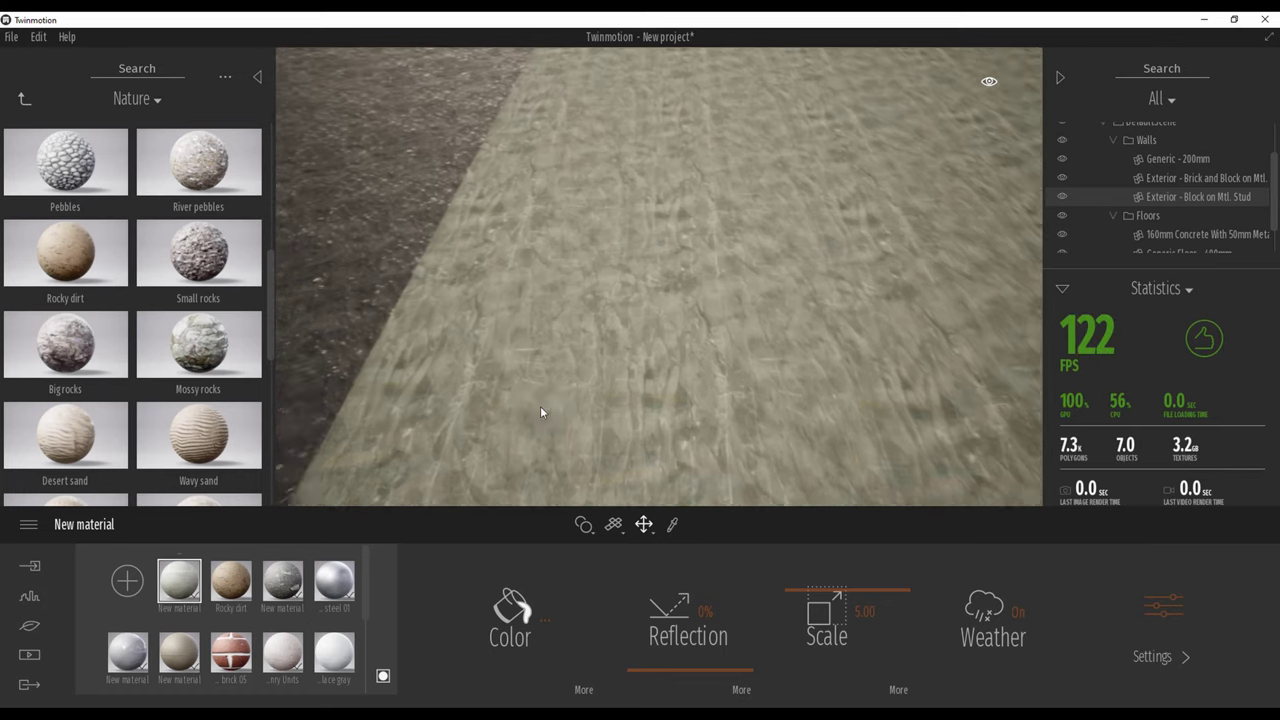
Load pjBkT0_4K_AO from the plaster texture folder as the new material's reflection texture.
click(742, 690)
click(822, 603)
click(836, 504)
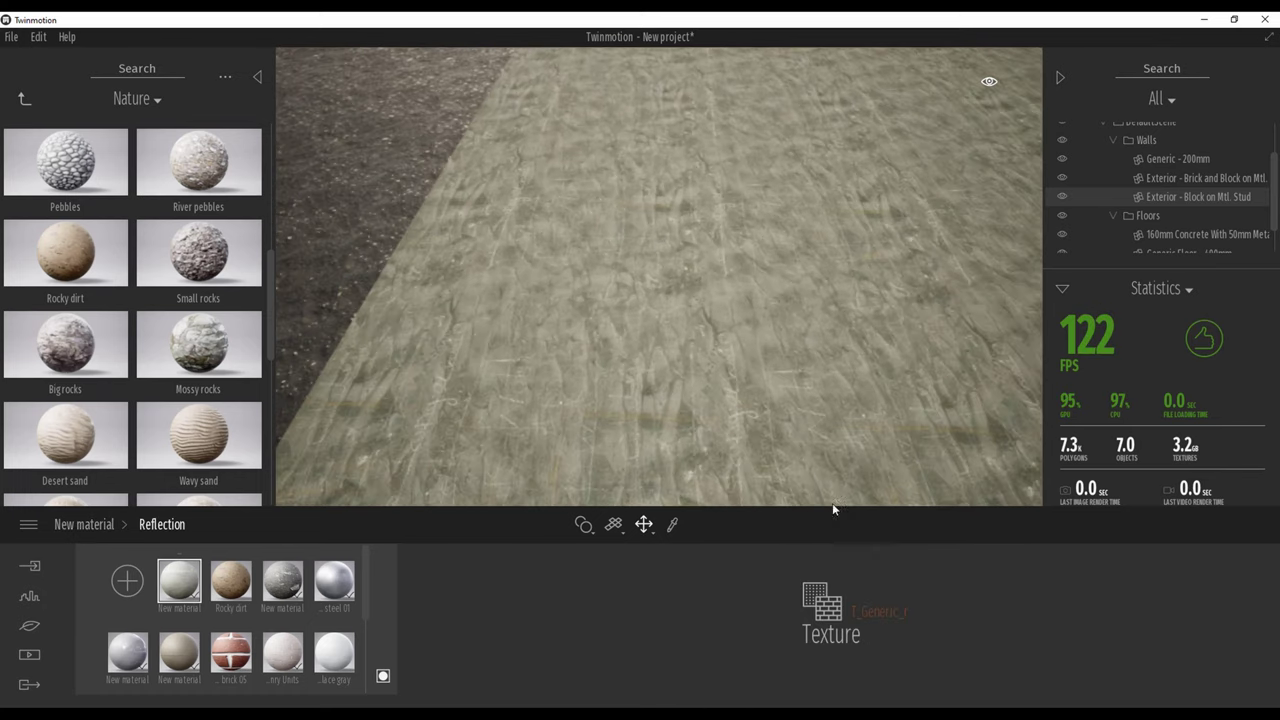
click(256, 160)
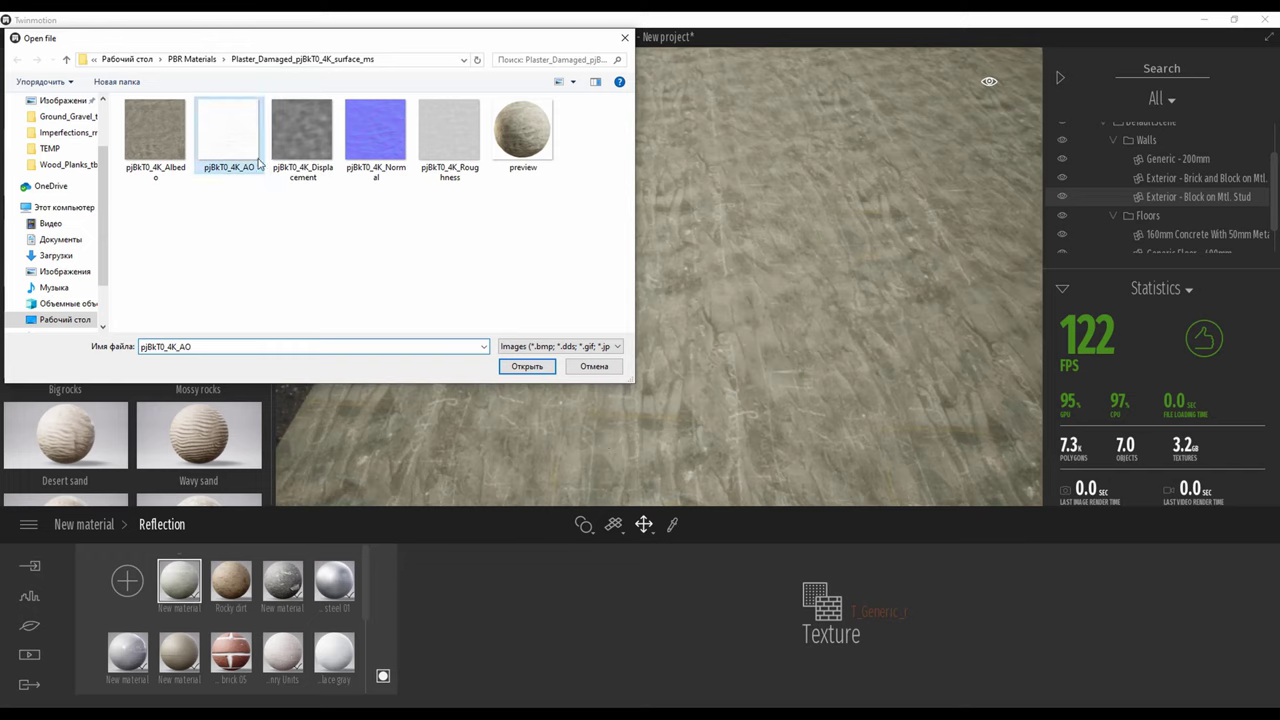
click(512, 366)
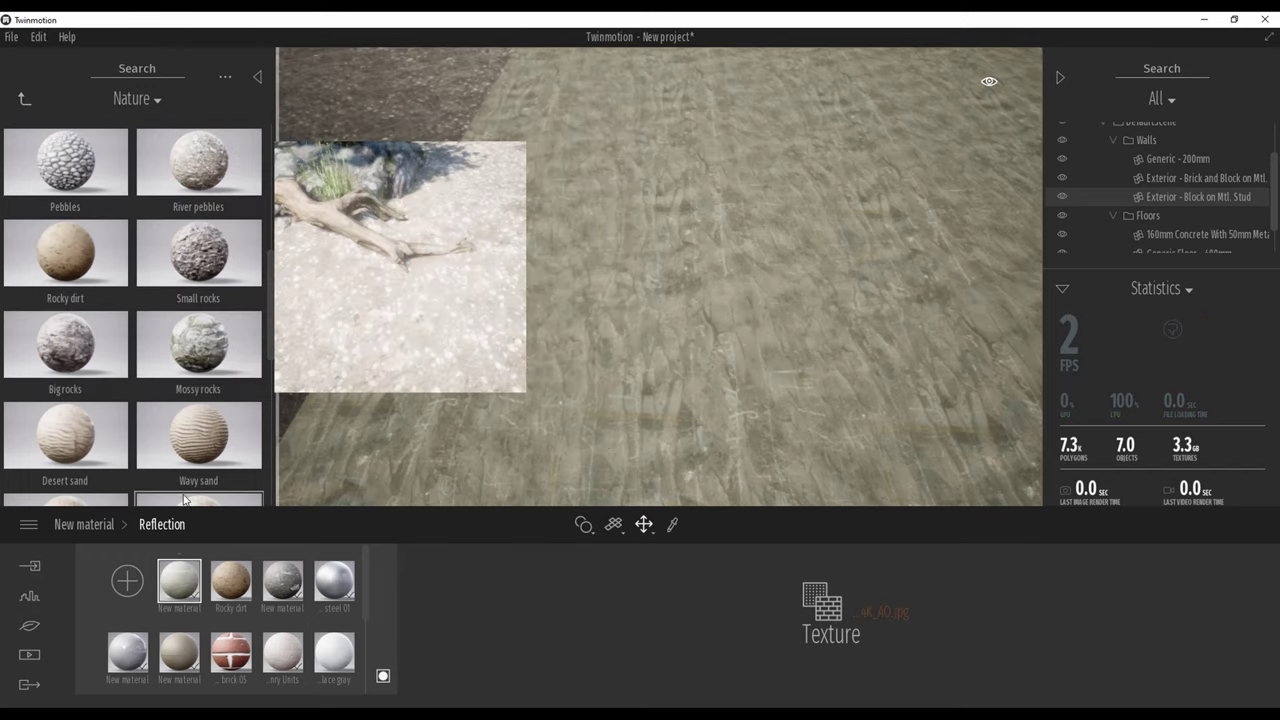
Set the new plaster material's reflection to 55% and check its sheen on the floor slab at a low angle.
click(108, 525)
drag(672, 668, 662, 609)
right_drag(662, 400, 625, 379)
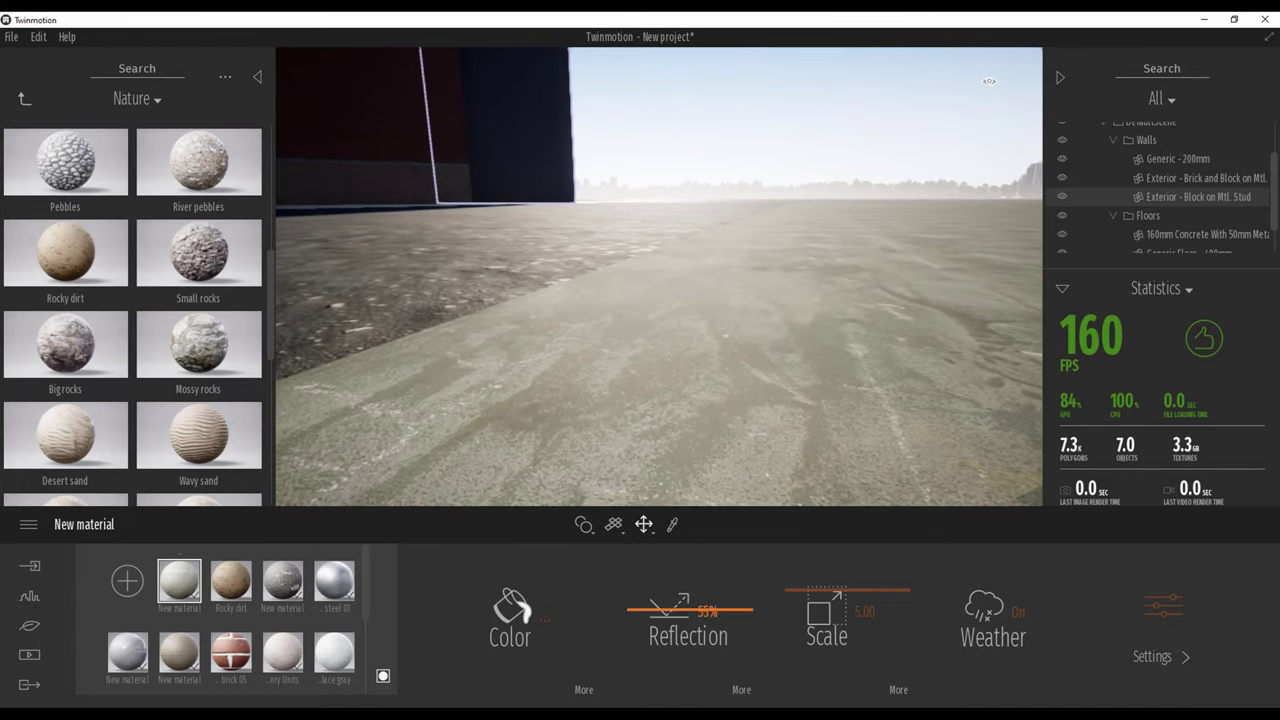
Load pjBkT0_4K_Normal from the plaster texture folder as the new material's bump texture and set the bump to 59%.
click(1163, 615)
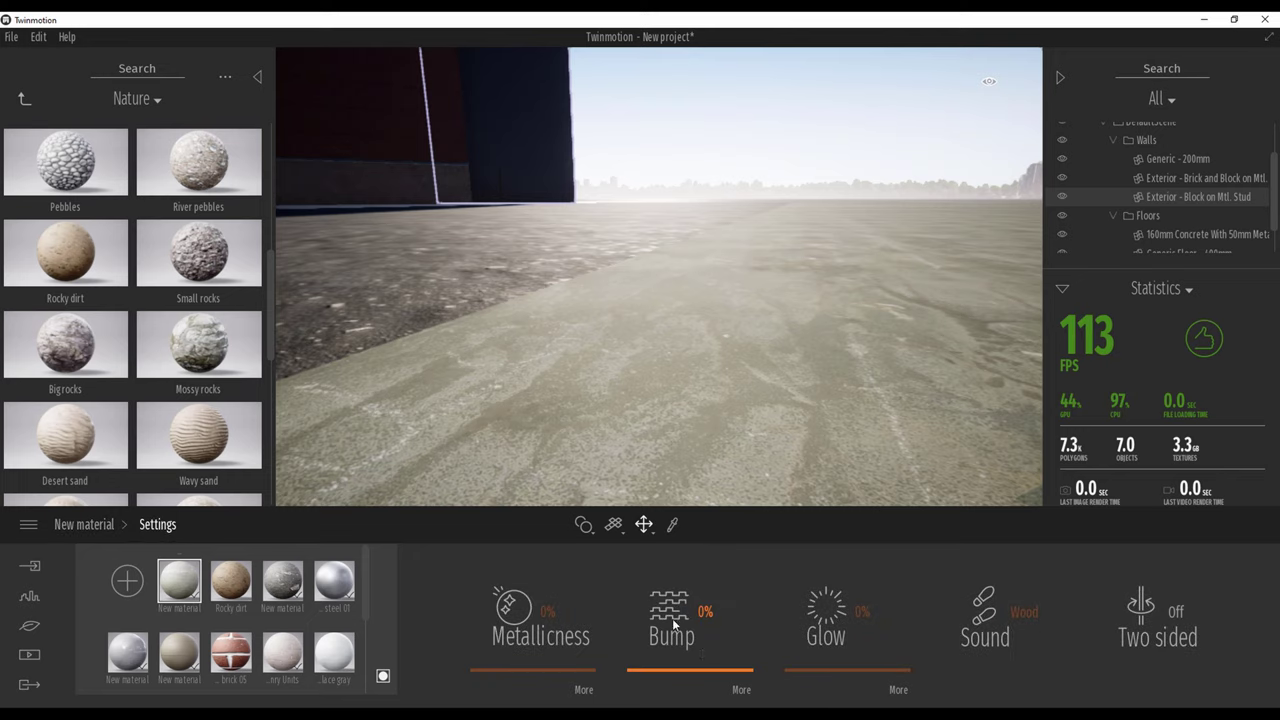
click(741, 689)
click(854, 612)
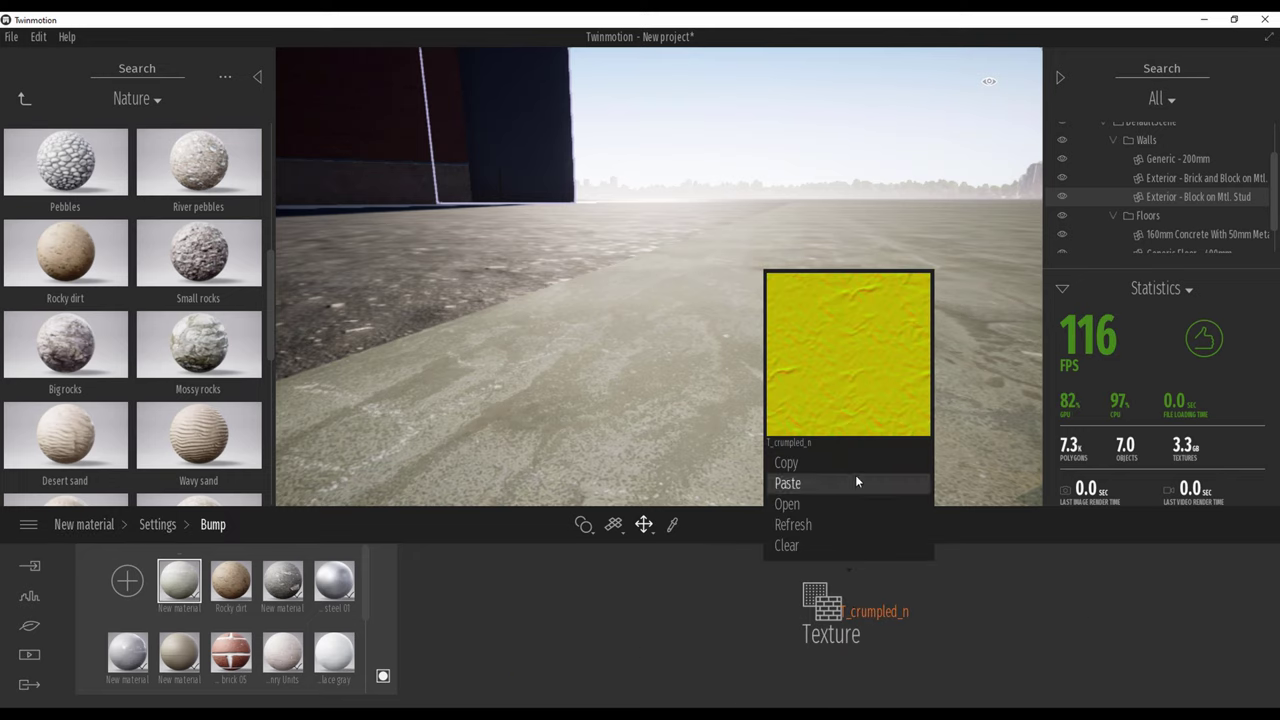
click(785, 507)
click(375, 135)
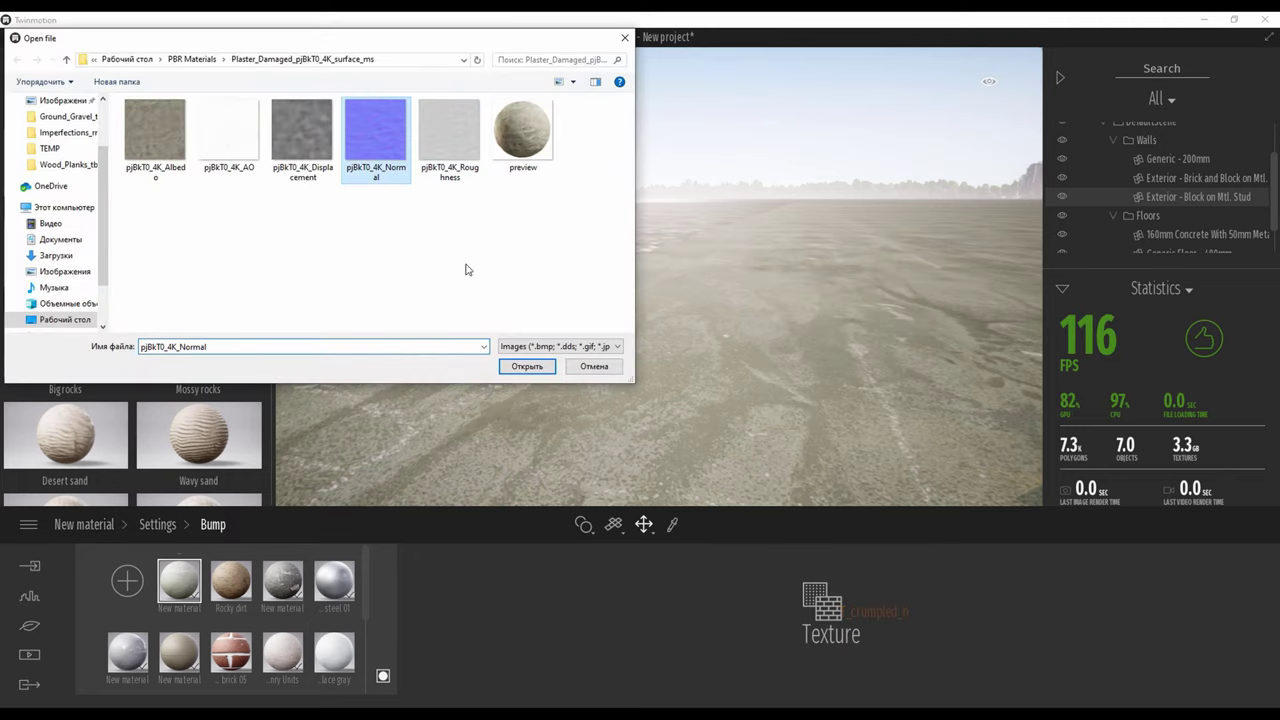
click(527, 366)
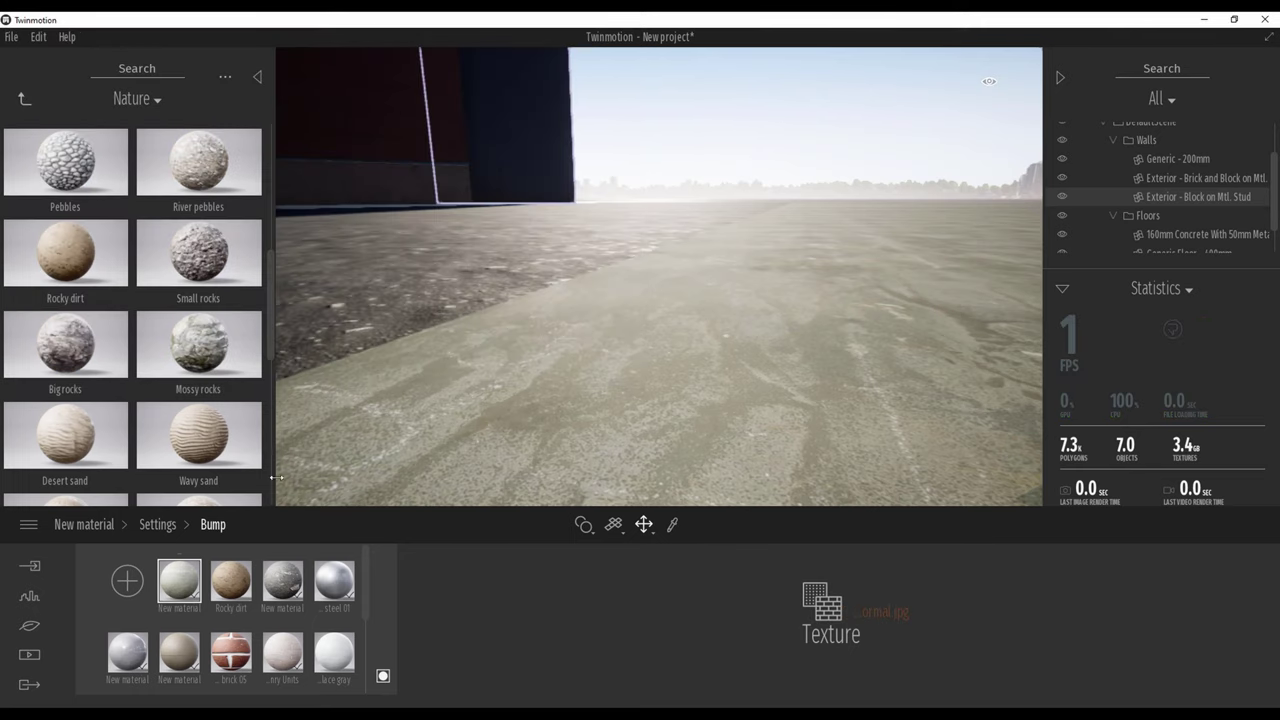
click(160, 524)
drag(703, 603, 674, 603)
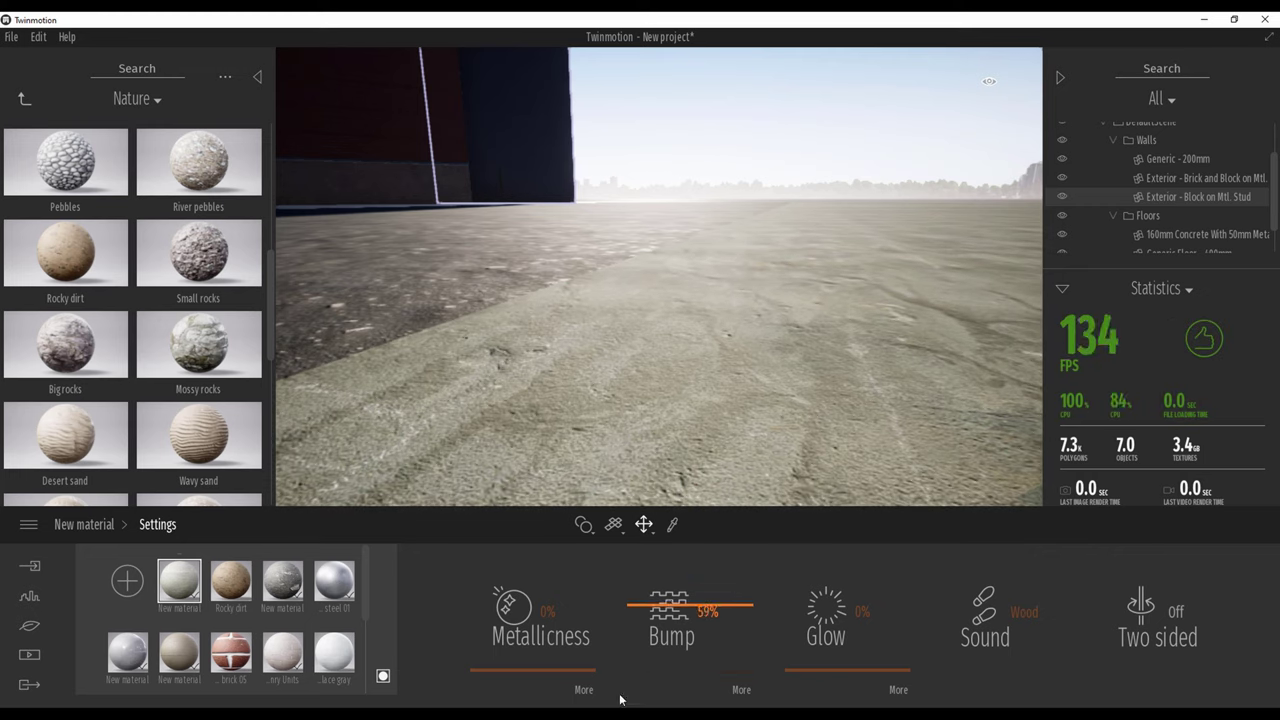
Load pjBkT0_4K_Roughness as the new material's metallicness texture and set the metallicness to 46%.
click(588, 690)
right_click(822, 614)
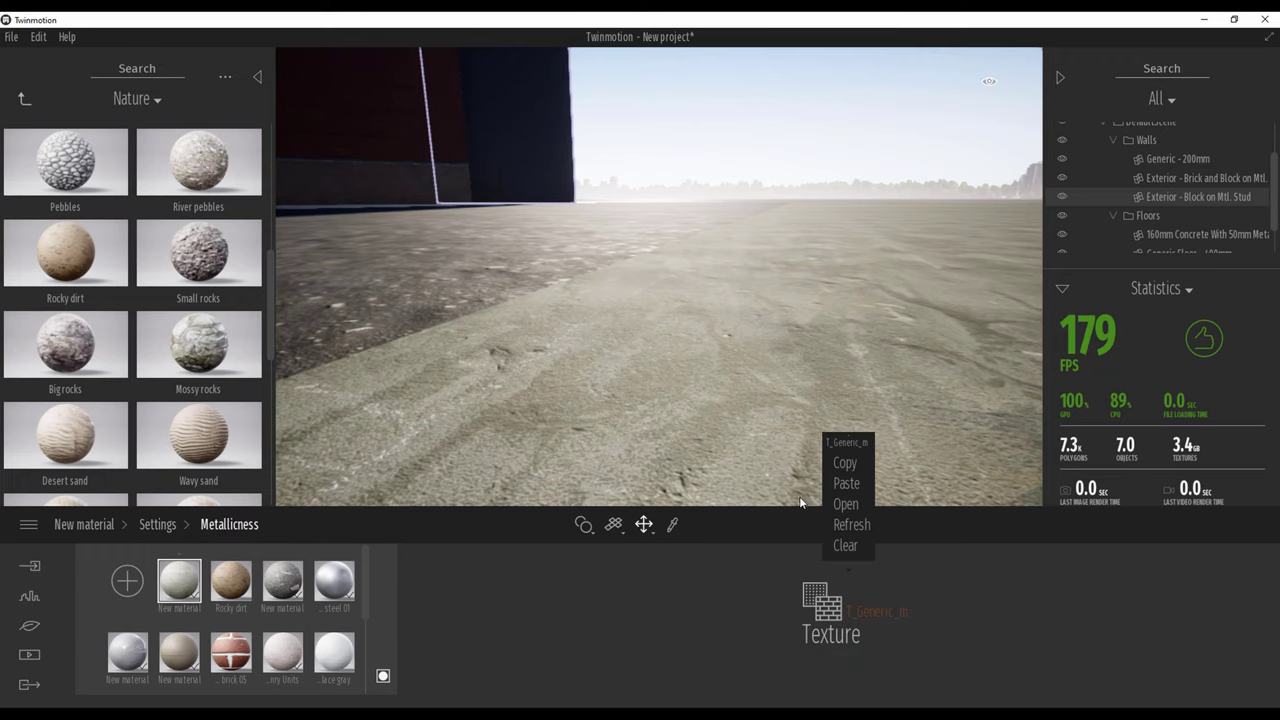
click(845, 504)
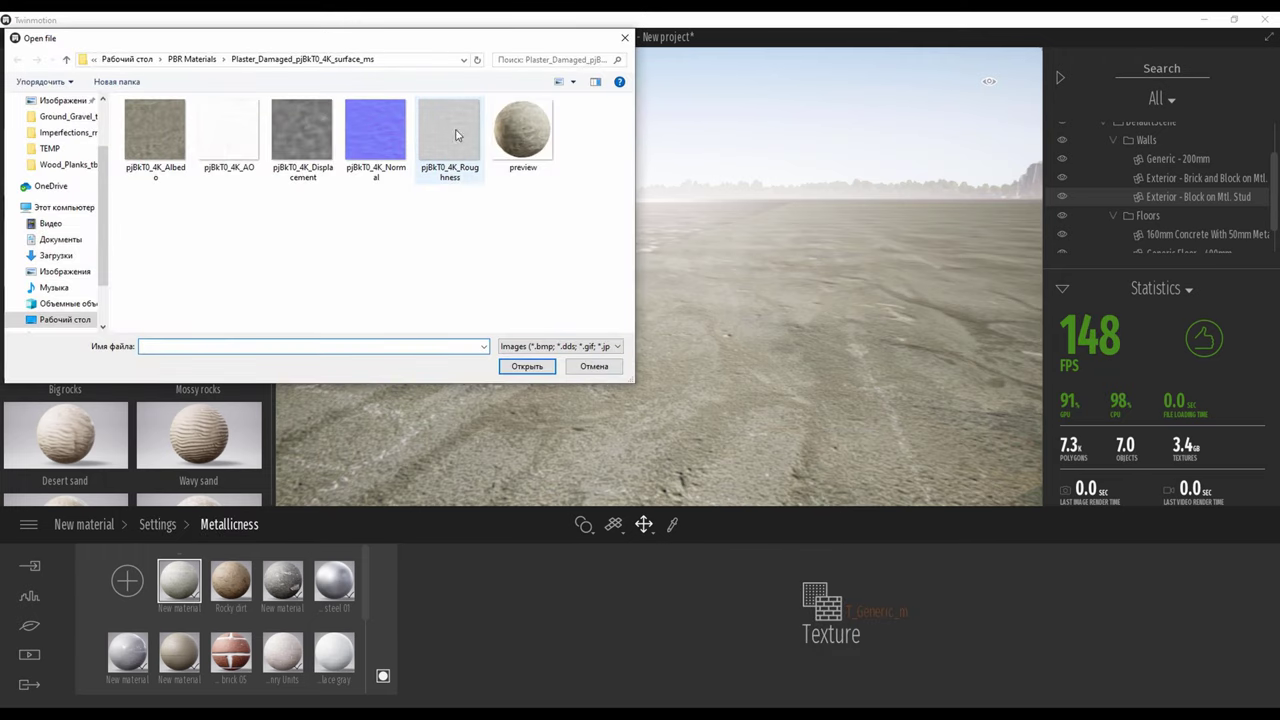
click(456, 135)
click(527, 366)
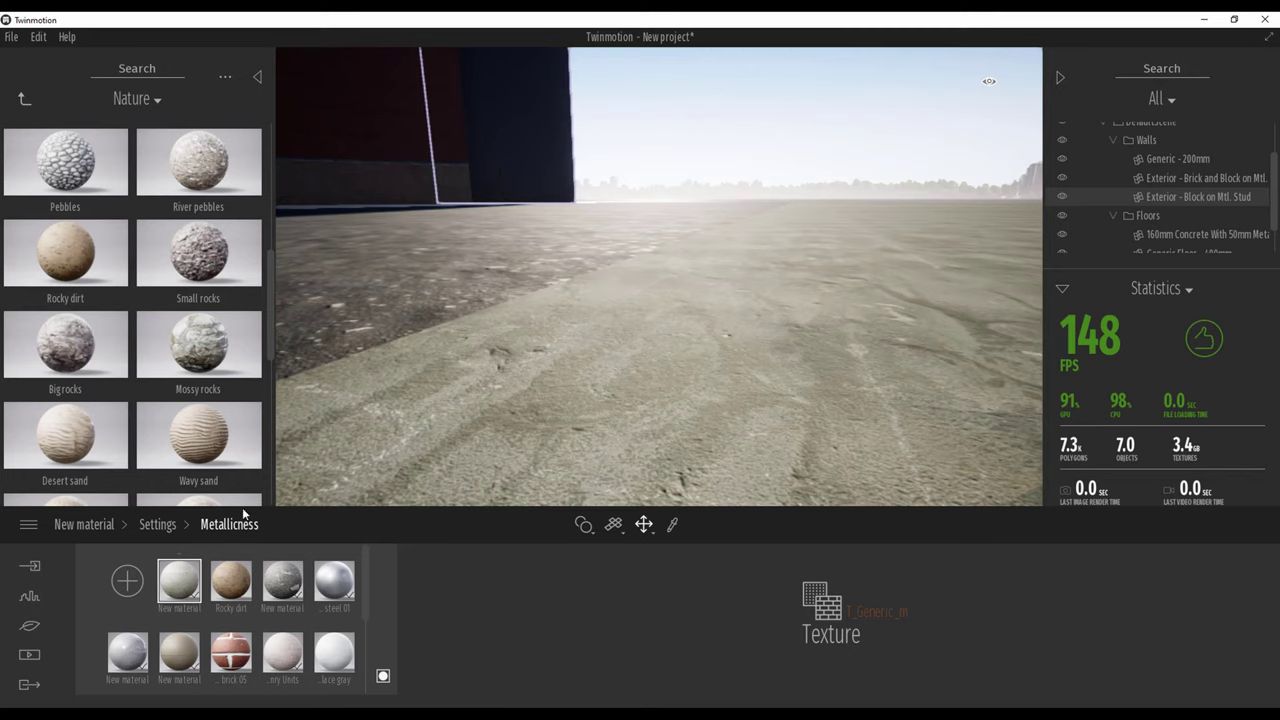
click(158, 525)
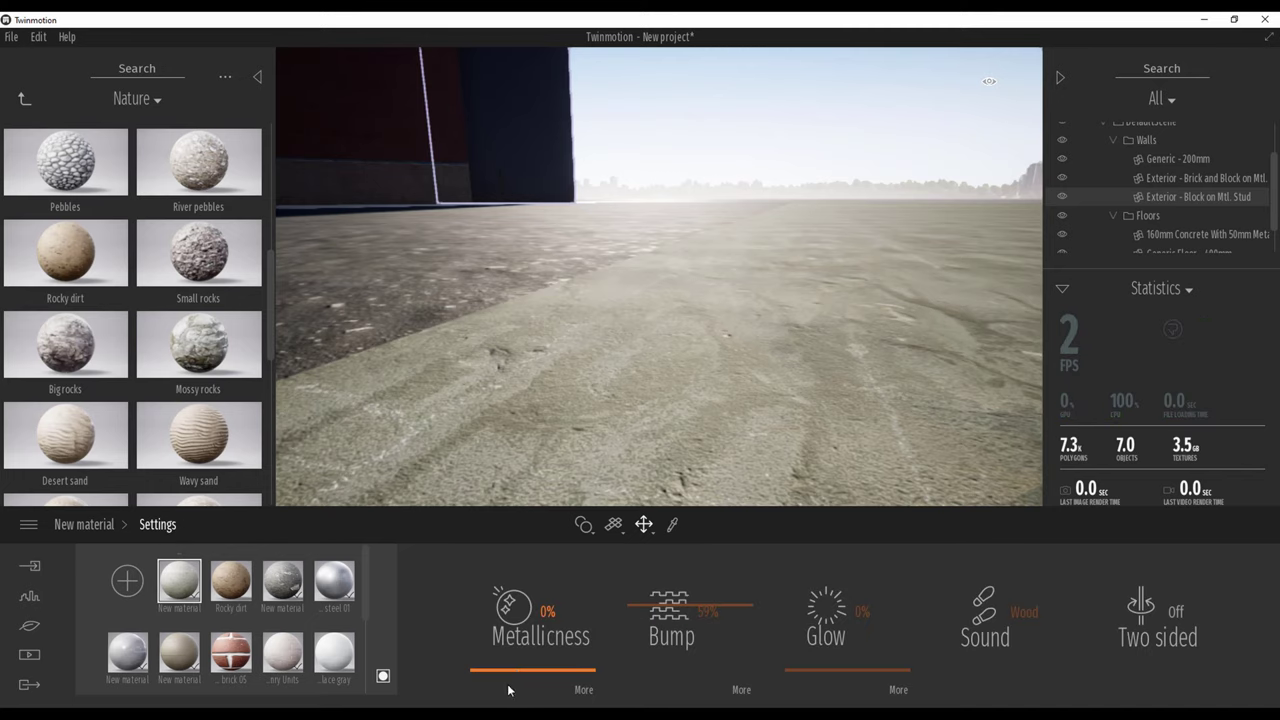
drag(519, 660, 539, 619)
right_drag(600, 400, 657, 320)
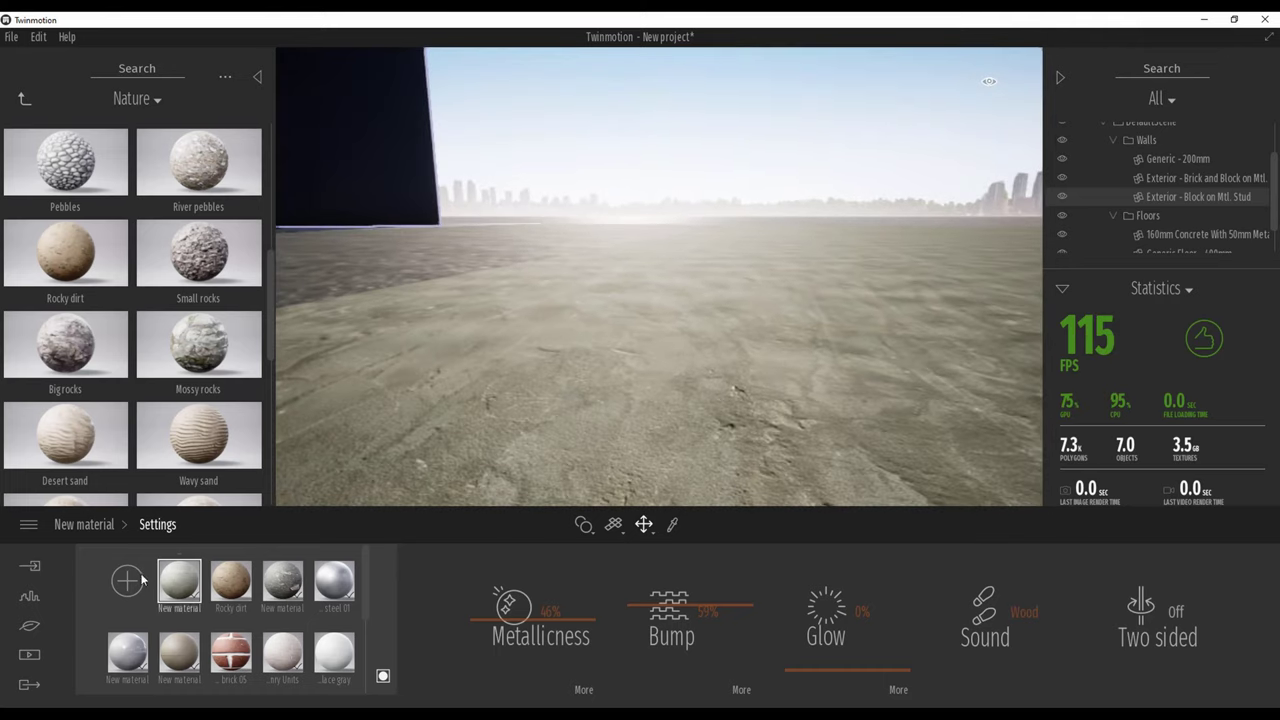
Change the sun direction in the scene's localization settings by setting the north offset to 257°.
click(29, 626)
click(362, 608)
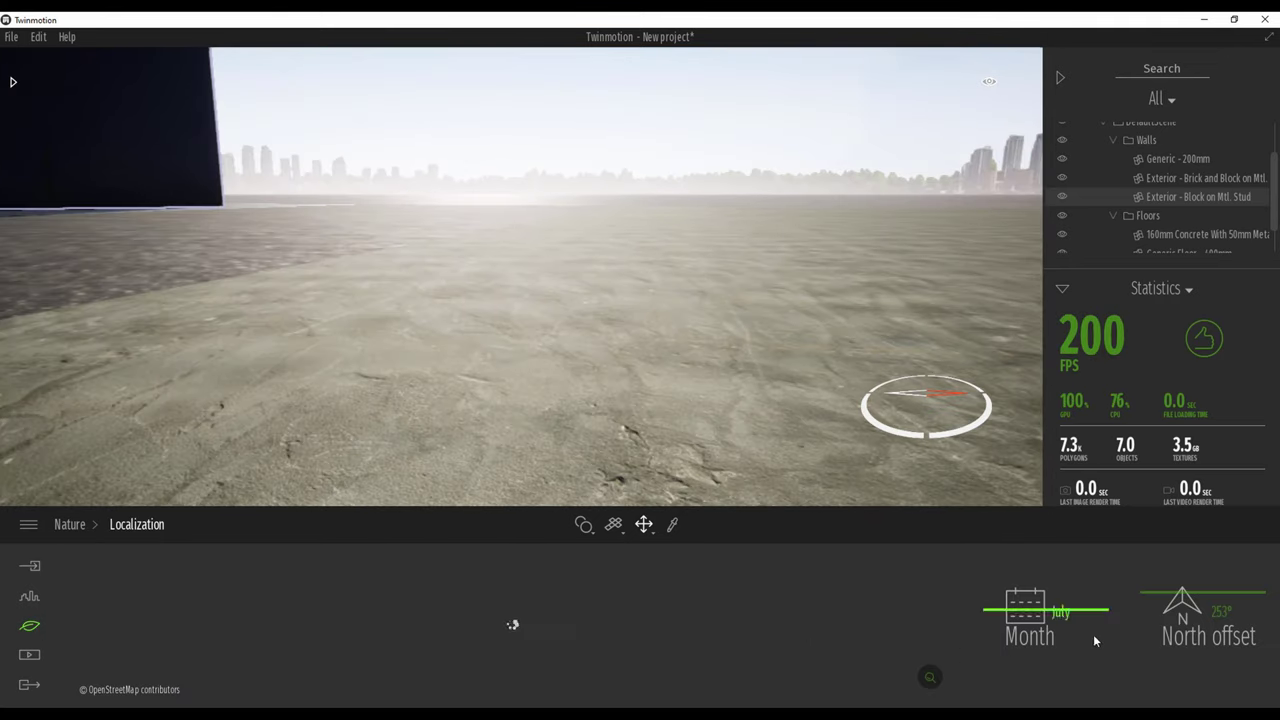
drag(1187, 671, 1182, 582)
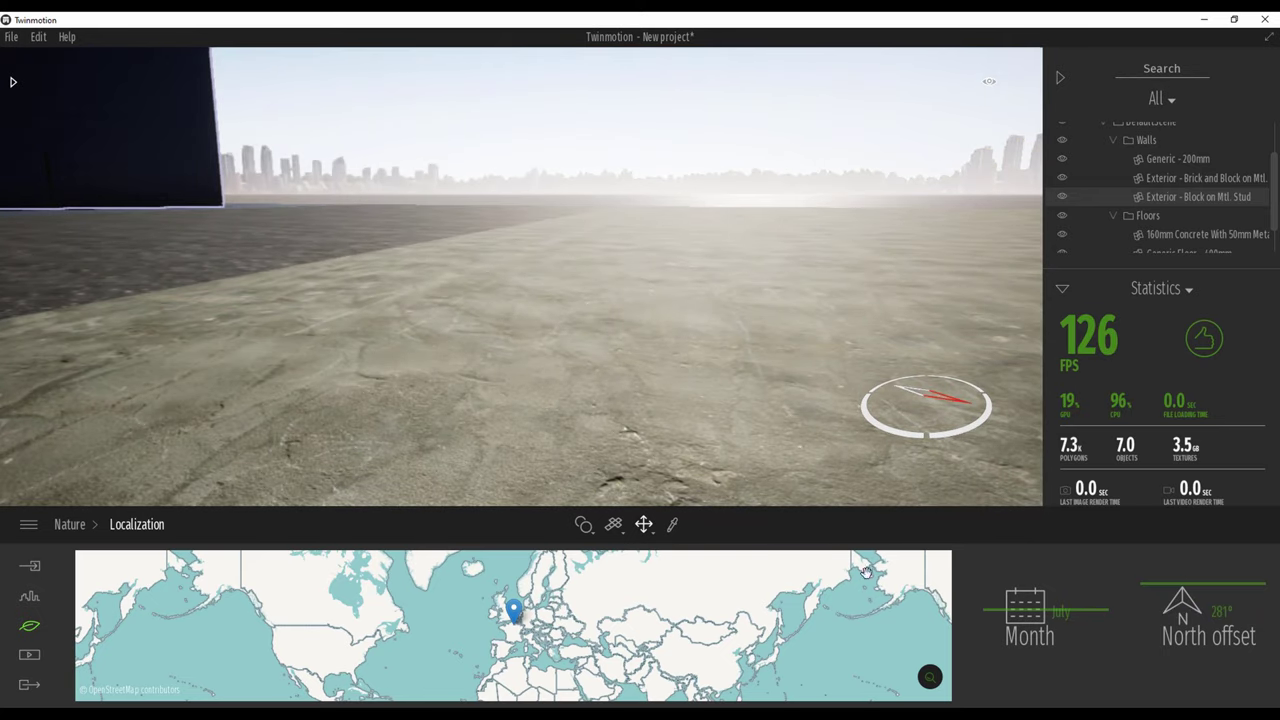
mouse_move(1152, 579)
mouse_down()
mouse_move(1159, 559)
mouse_move(1162, 598)
mouse_move(1174, 569)
mouse_move(1167, 583)
mouse_move(1180, 591)
mouse_up()
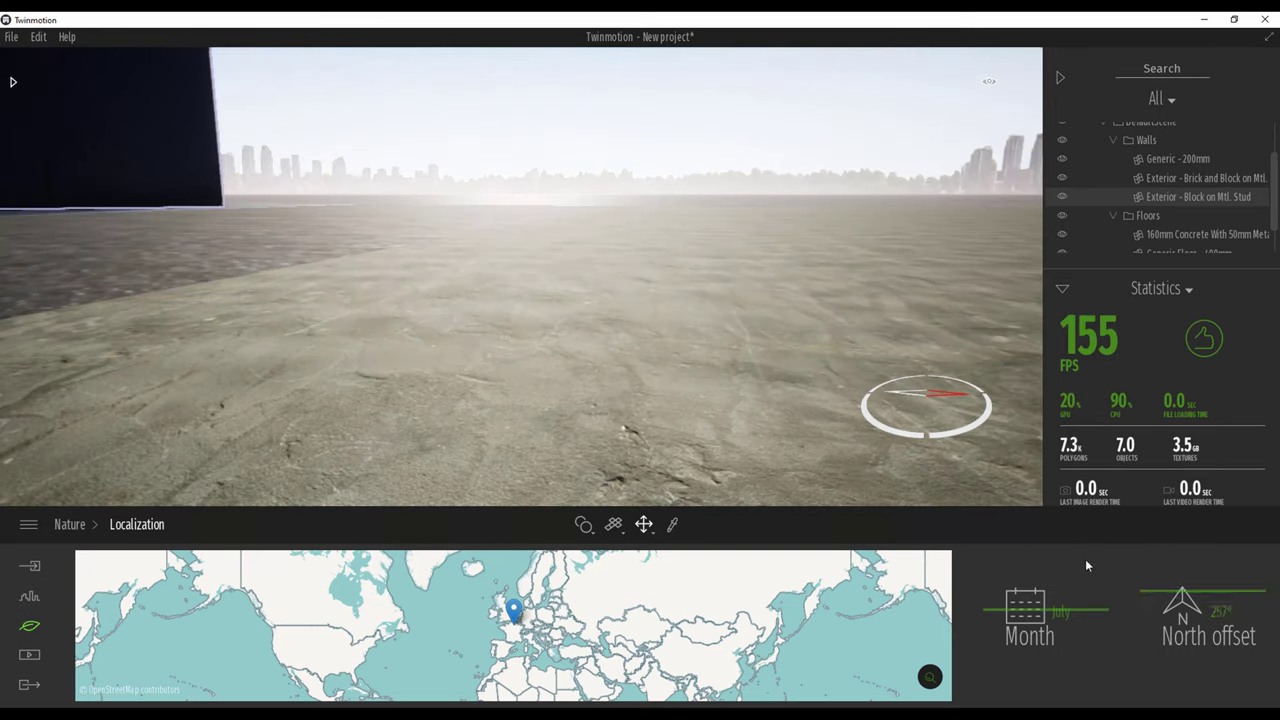
Set the overall display quality to Ultra in the preferences.
click(1175, 291)
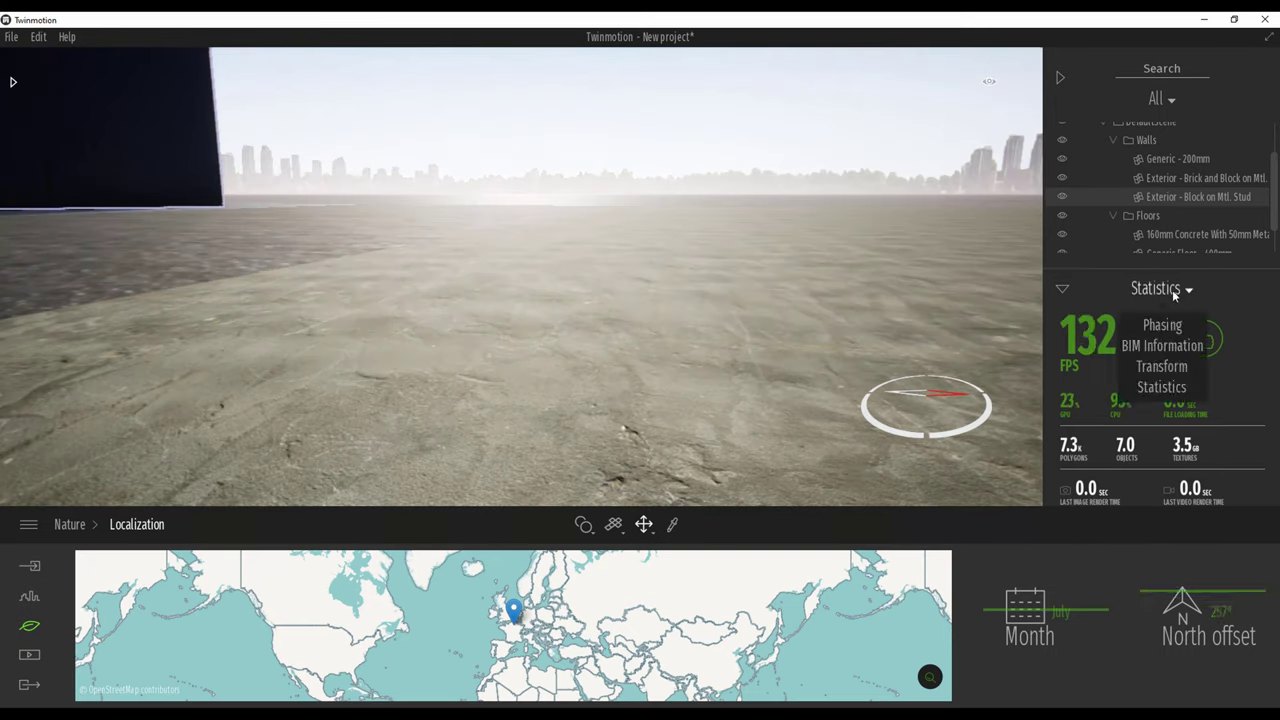
click(14, 42)
mouse_move(38, 36)
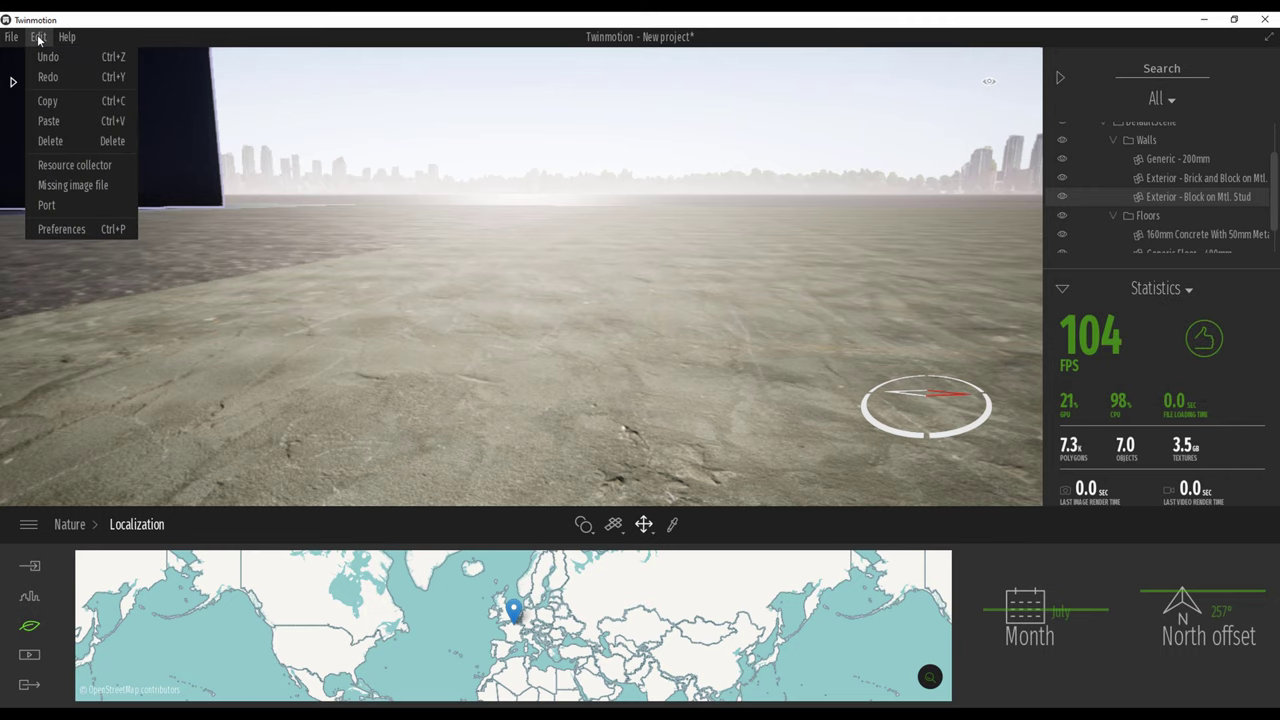
click(62, 228)
click(630, 212)
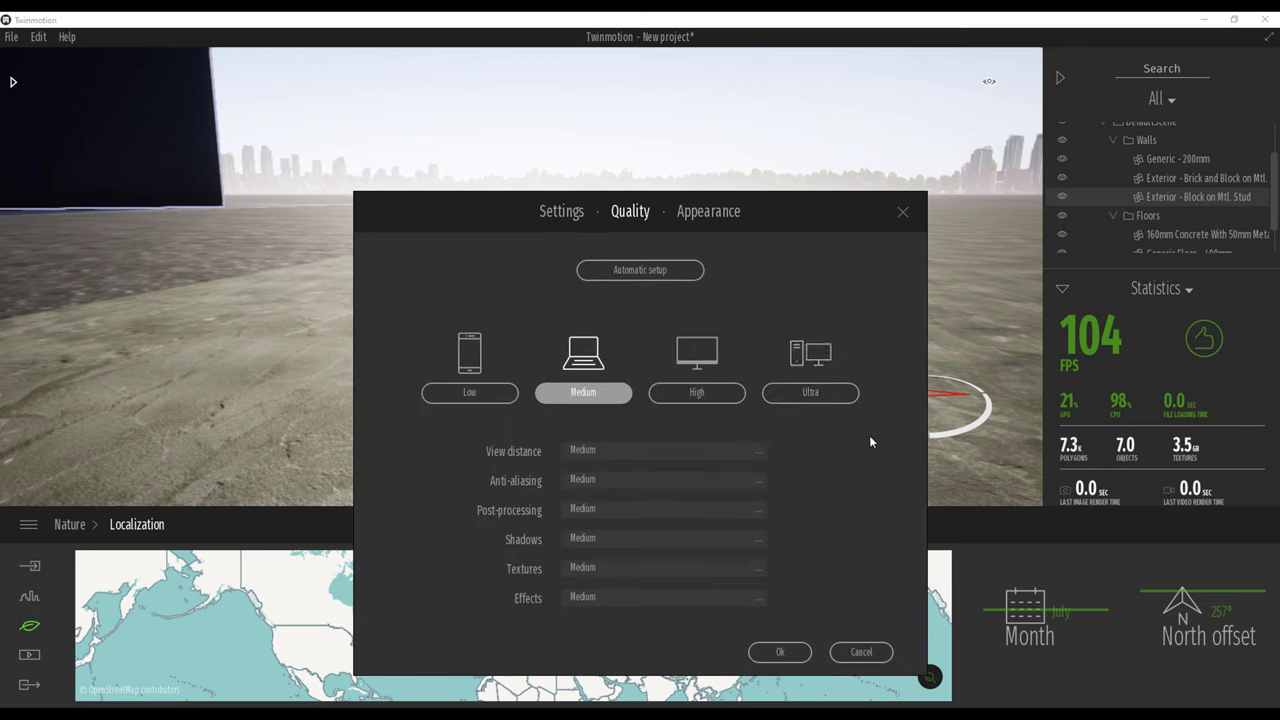
click(812, 393)
click(772, 652)
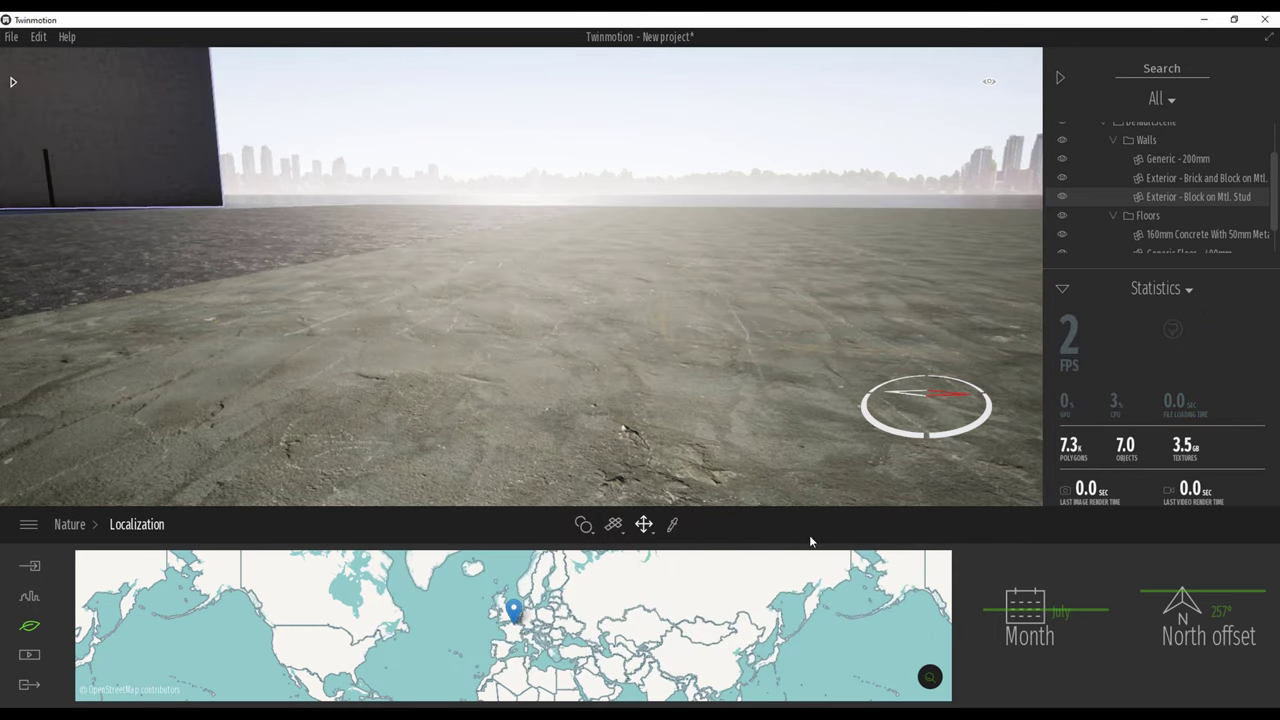
Set the north offset to 286° and examine the dark wall's surface up close.
mouse_move(1140, 589)
mouse_down()
mouse_move(1166, 601)
mouse_move(1186, 678)
mouse_move(1175, 596)
mouse_move(1193, 582)
mouse_move(1210, 598)
mouse_move(1210, 581)
mouse_up()
right_drag(700, 320, 570, 265)
key(w)
mouse_move(997, 409)
right_down()
mouse_move(1000, 450)
mouse_move(997, 409)
right_up()
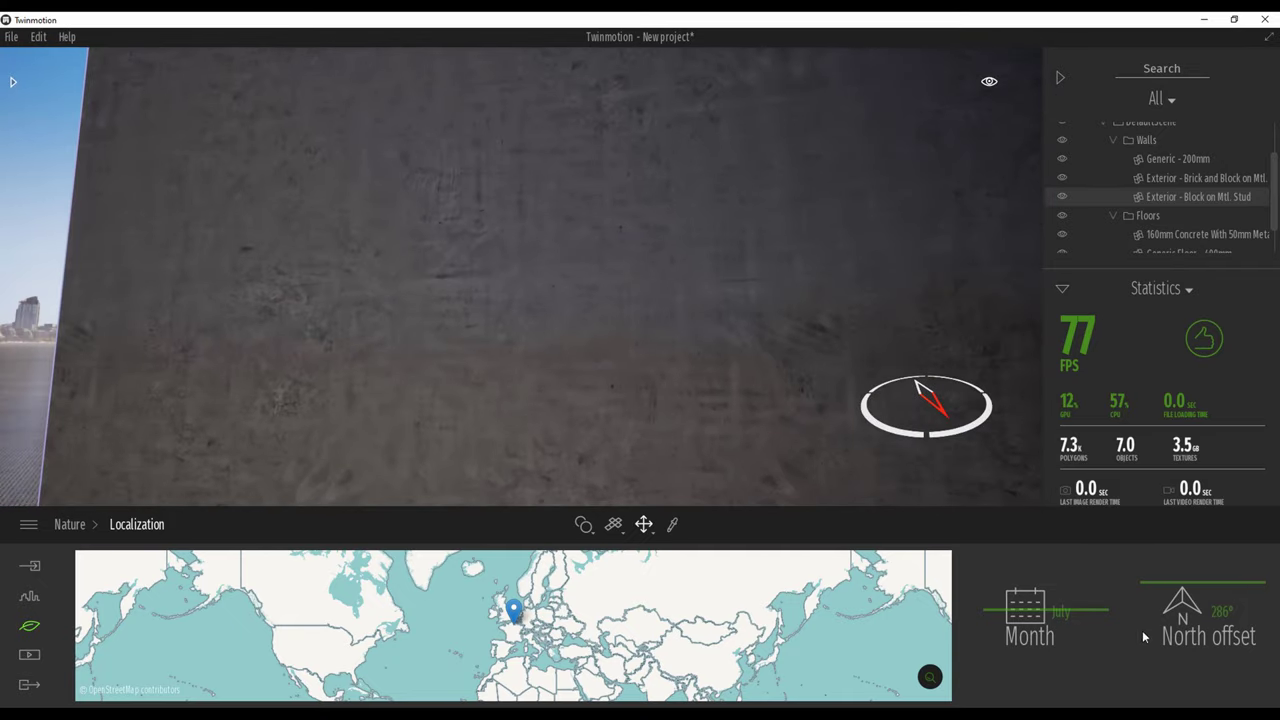
Set the north offset to 275° and view the walls together with both ground materials from farther away.
mouse_move(1184, 583)
mouse_down()
mouse_move(1188, 611)
mouse_move(1188, 585)
mouse_up()
mouse_move(960, 460)
right_down()
mouse_move(1010, 460)
mouse_move(985, 460)
right_up()
key(s)
right_drag(700, 345, 765, 370)
key(w)
key(s)
key(s)
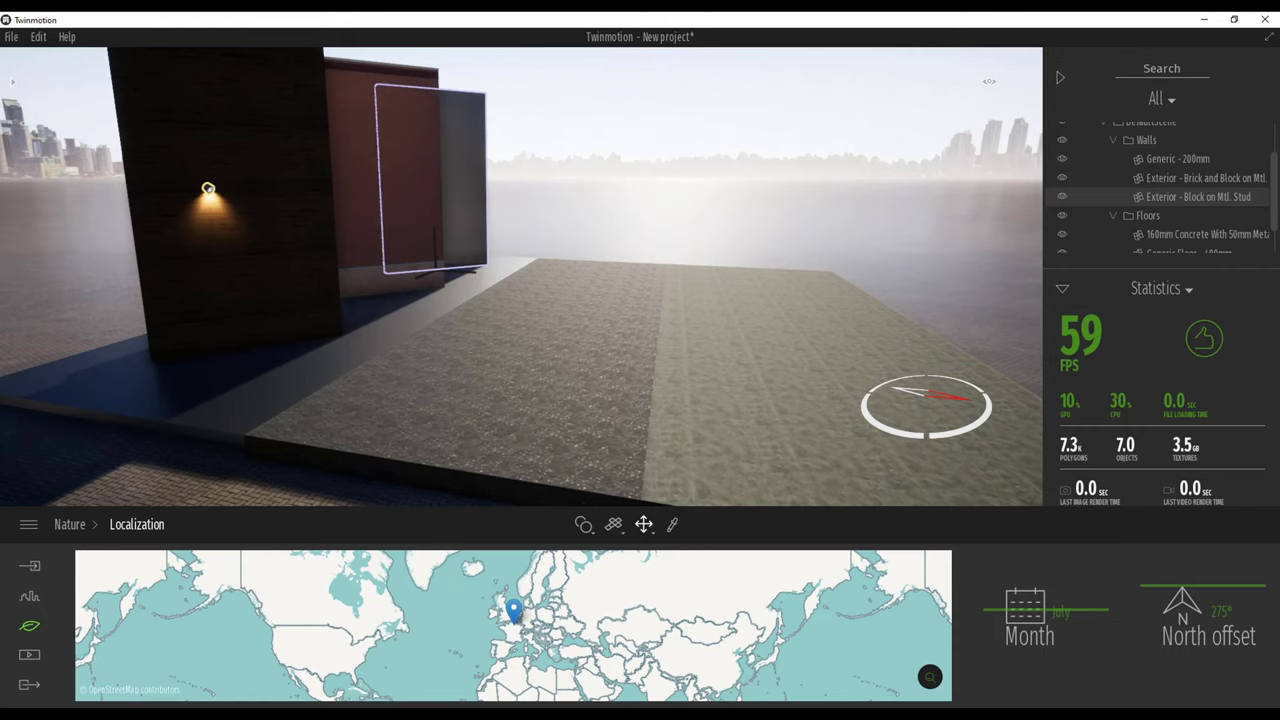